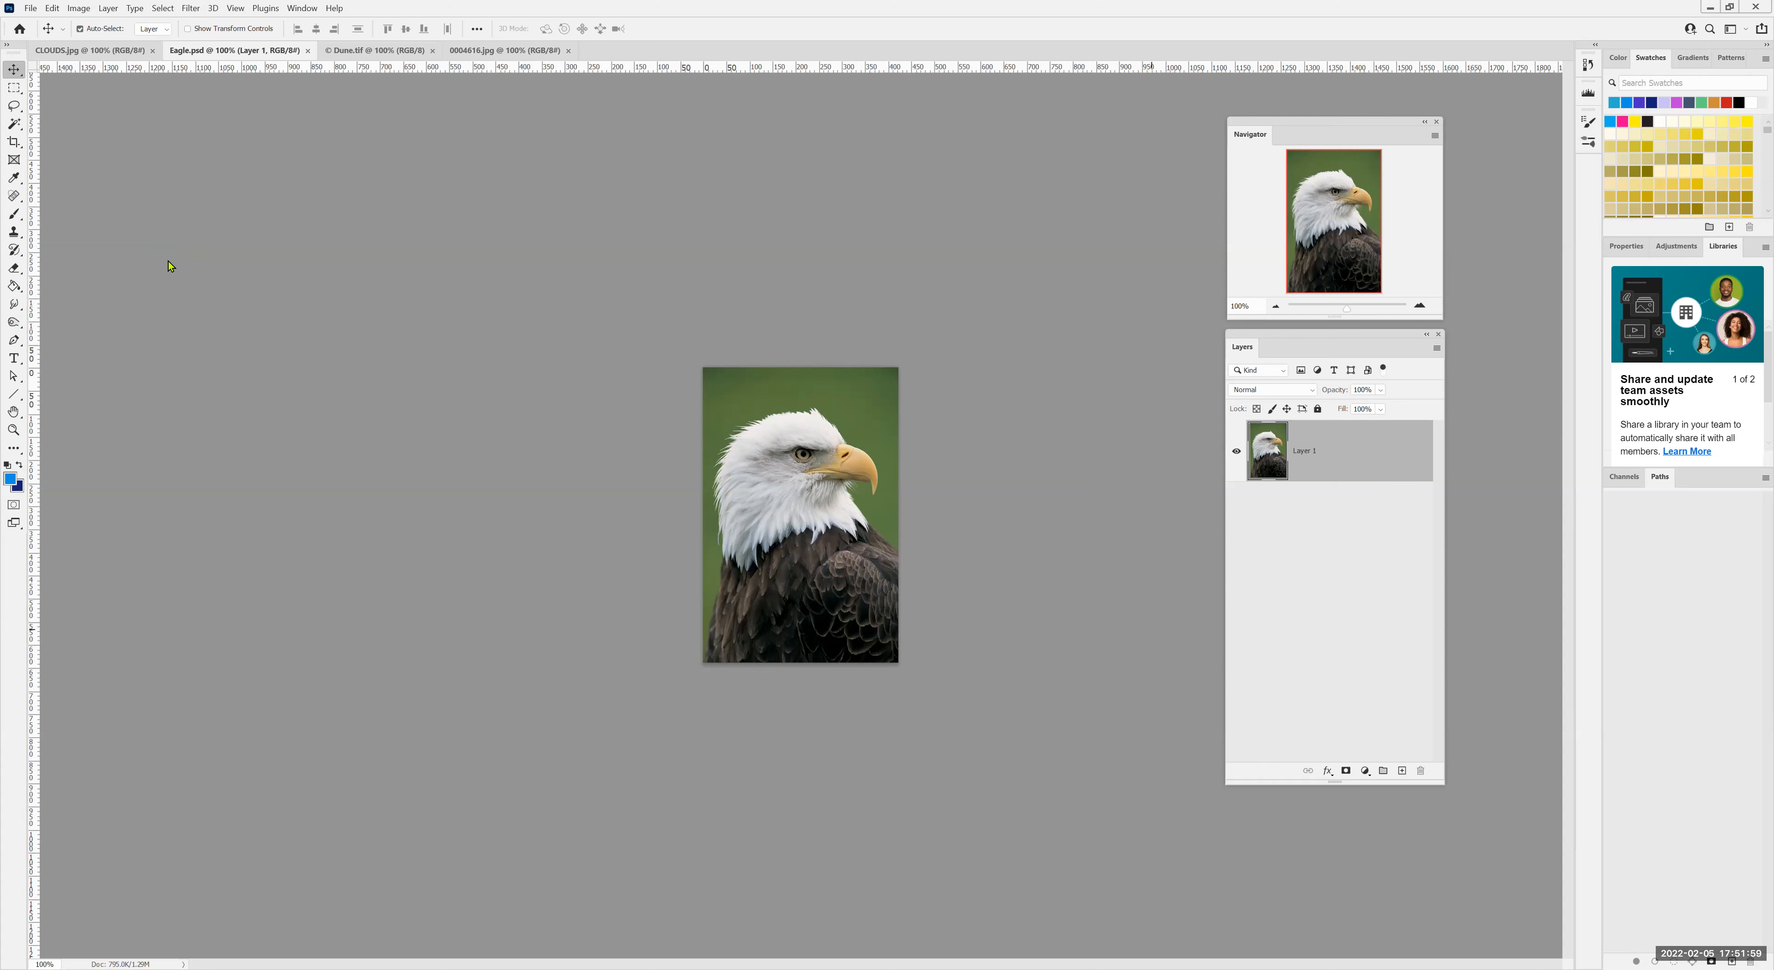
Check the pixel dimensions and resolution of CLOUDS.jpg without changing them
click(55, 55)
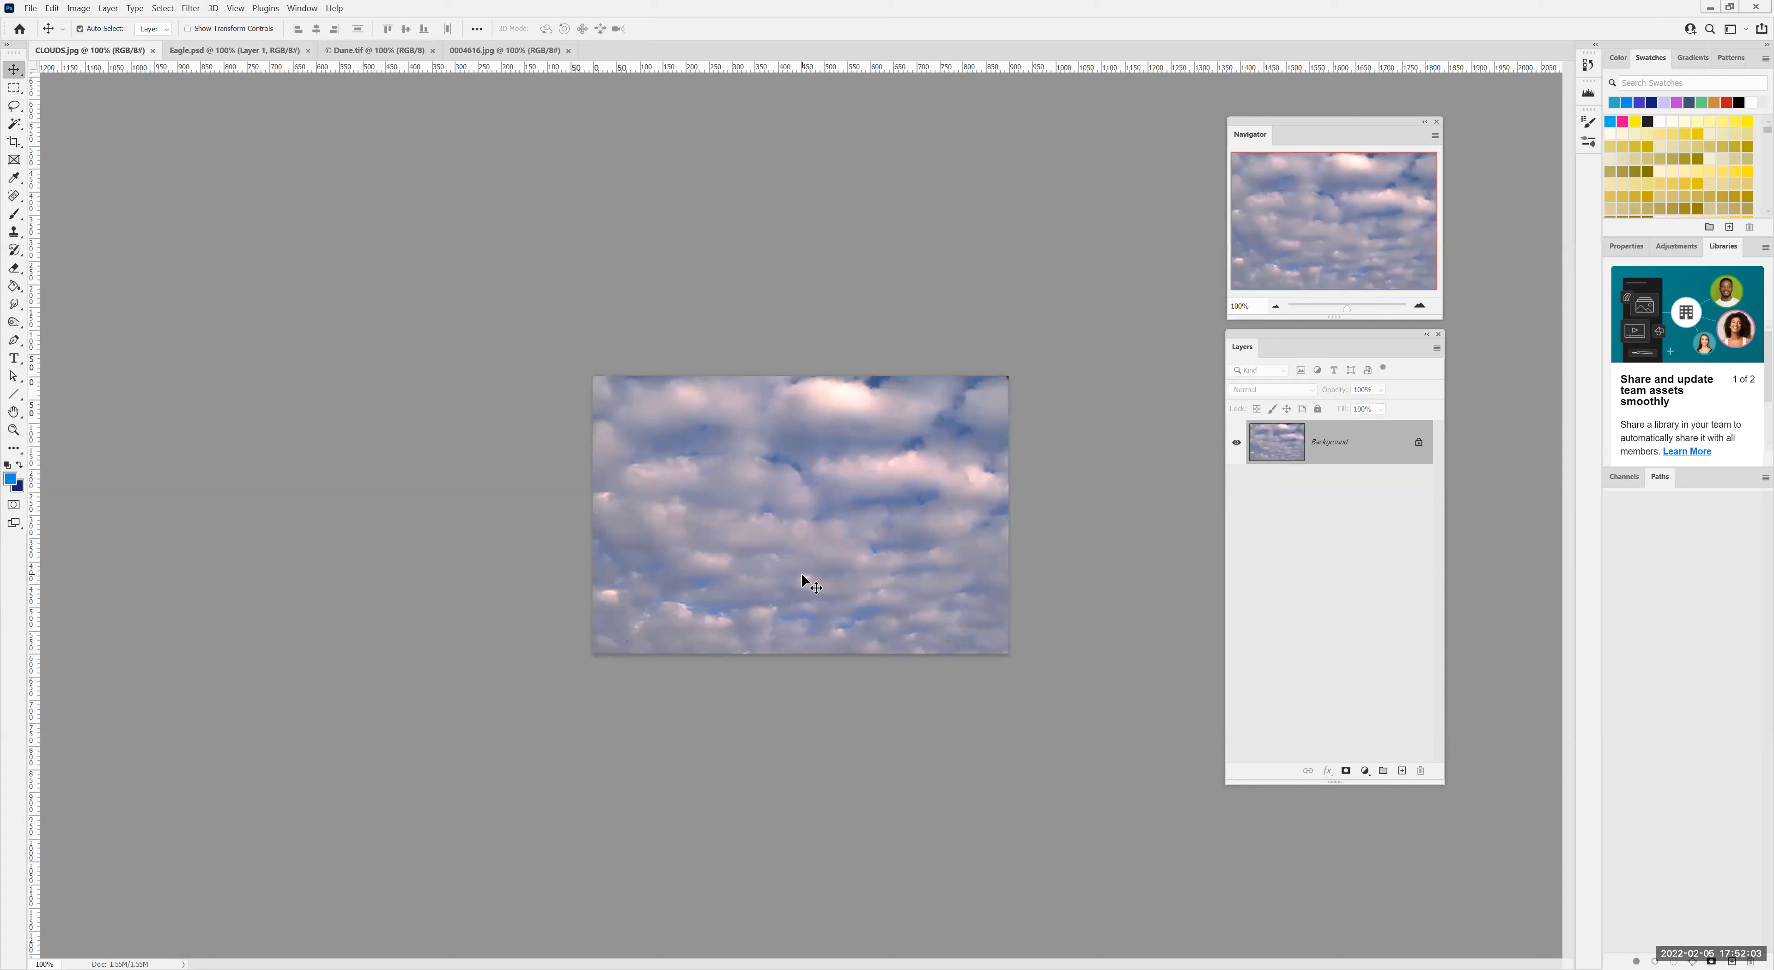
click(88, 11)
mouse_move(91, 26)
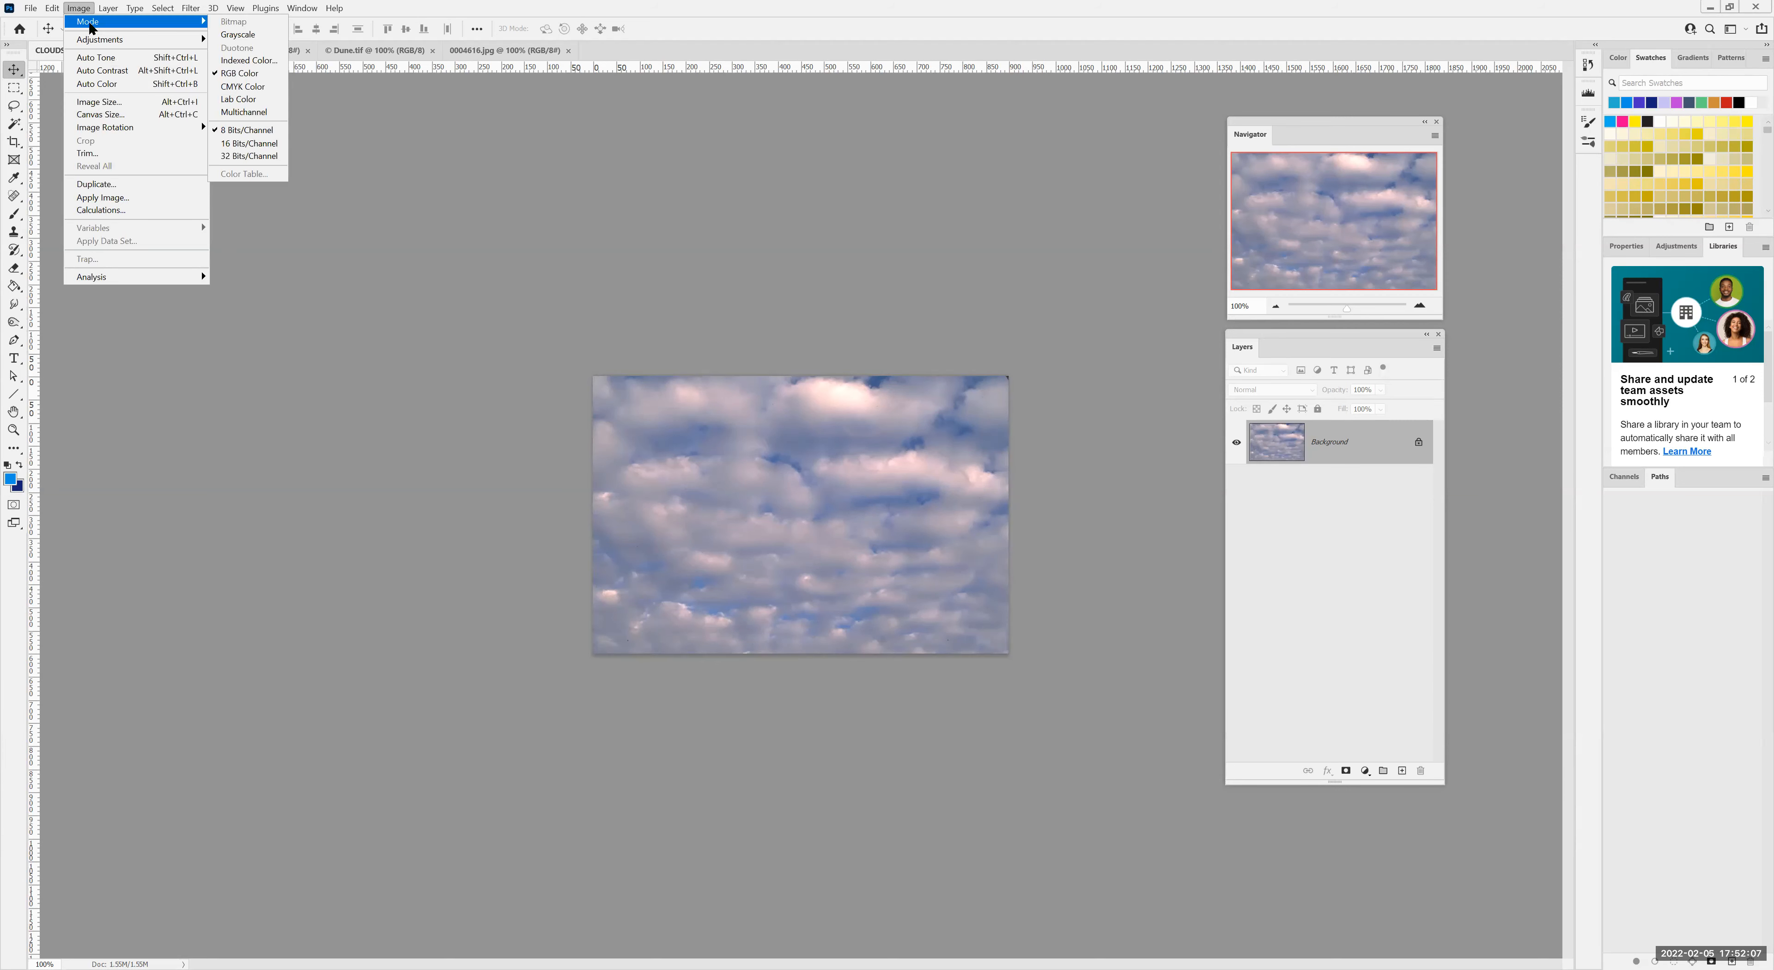
click(105, 103)
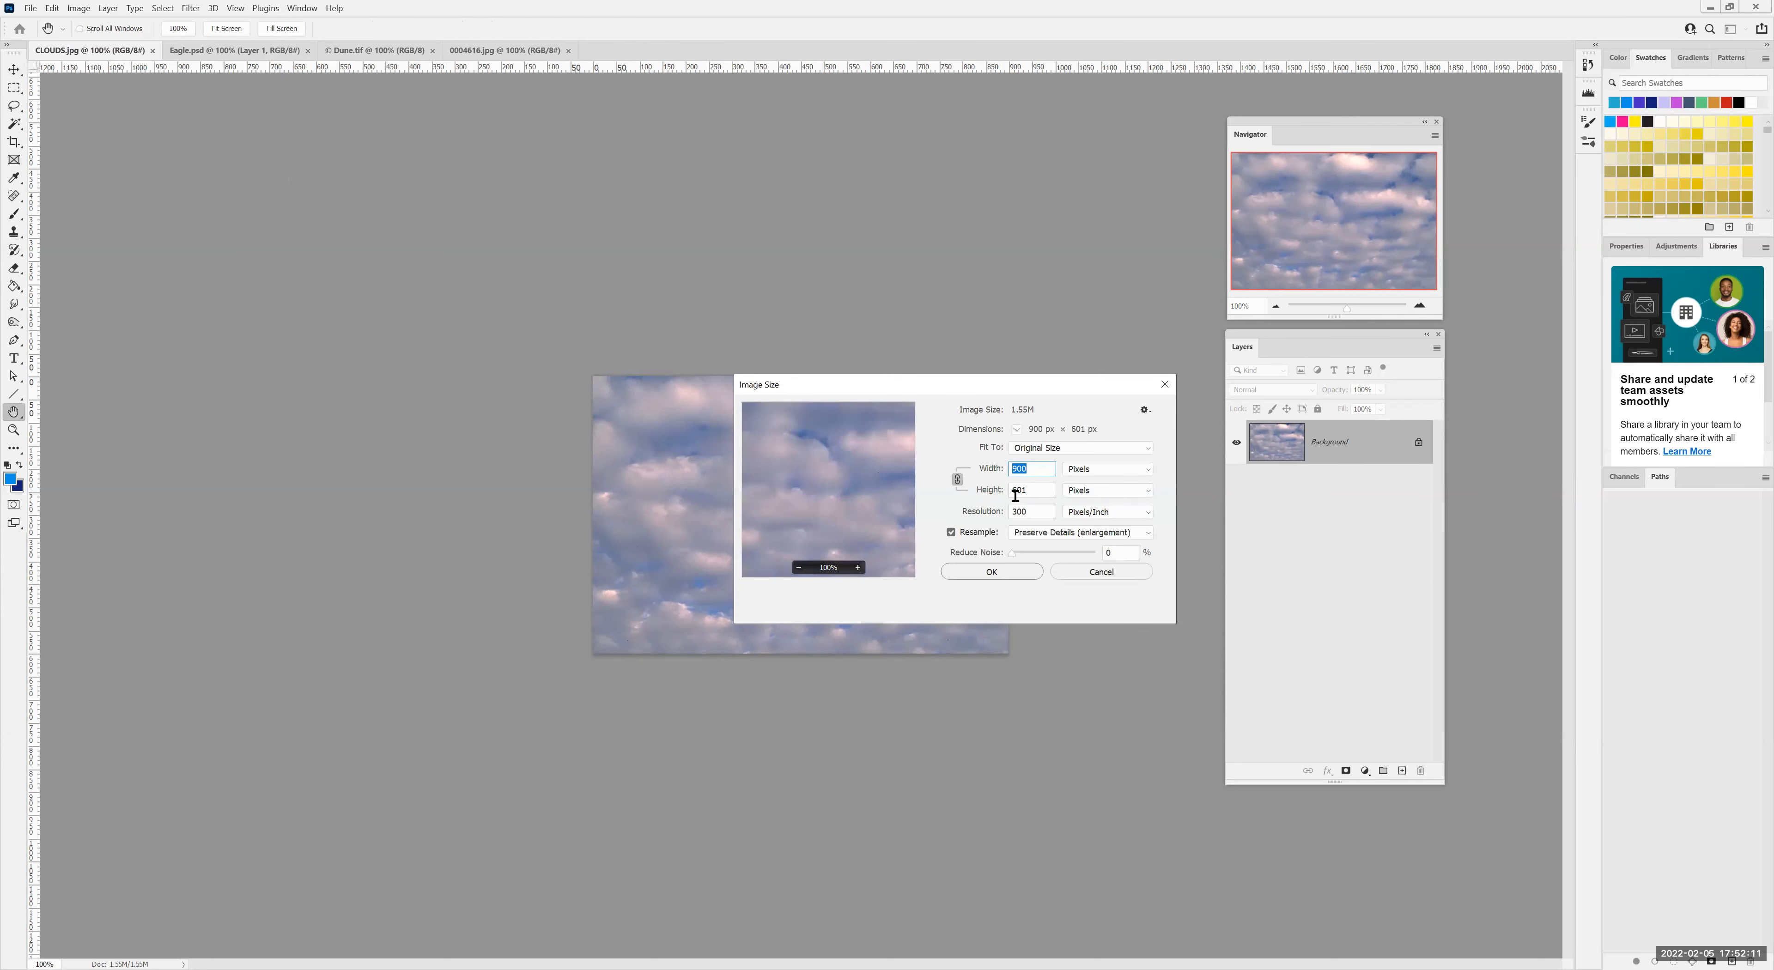
click(1097, 575)
Check the image size and resolution of Eagle.psd without changing them
click(241, 54)
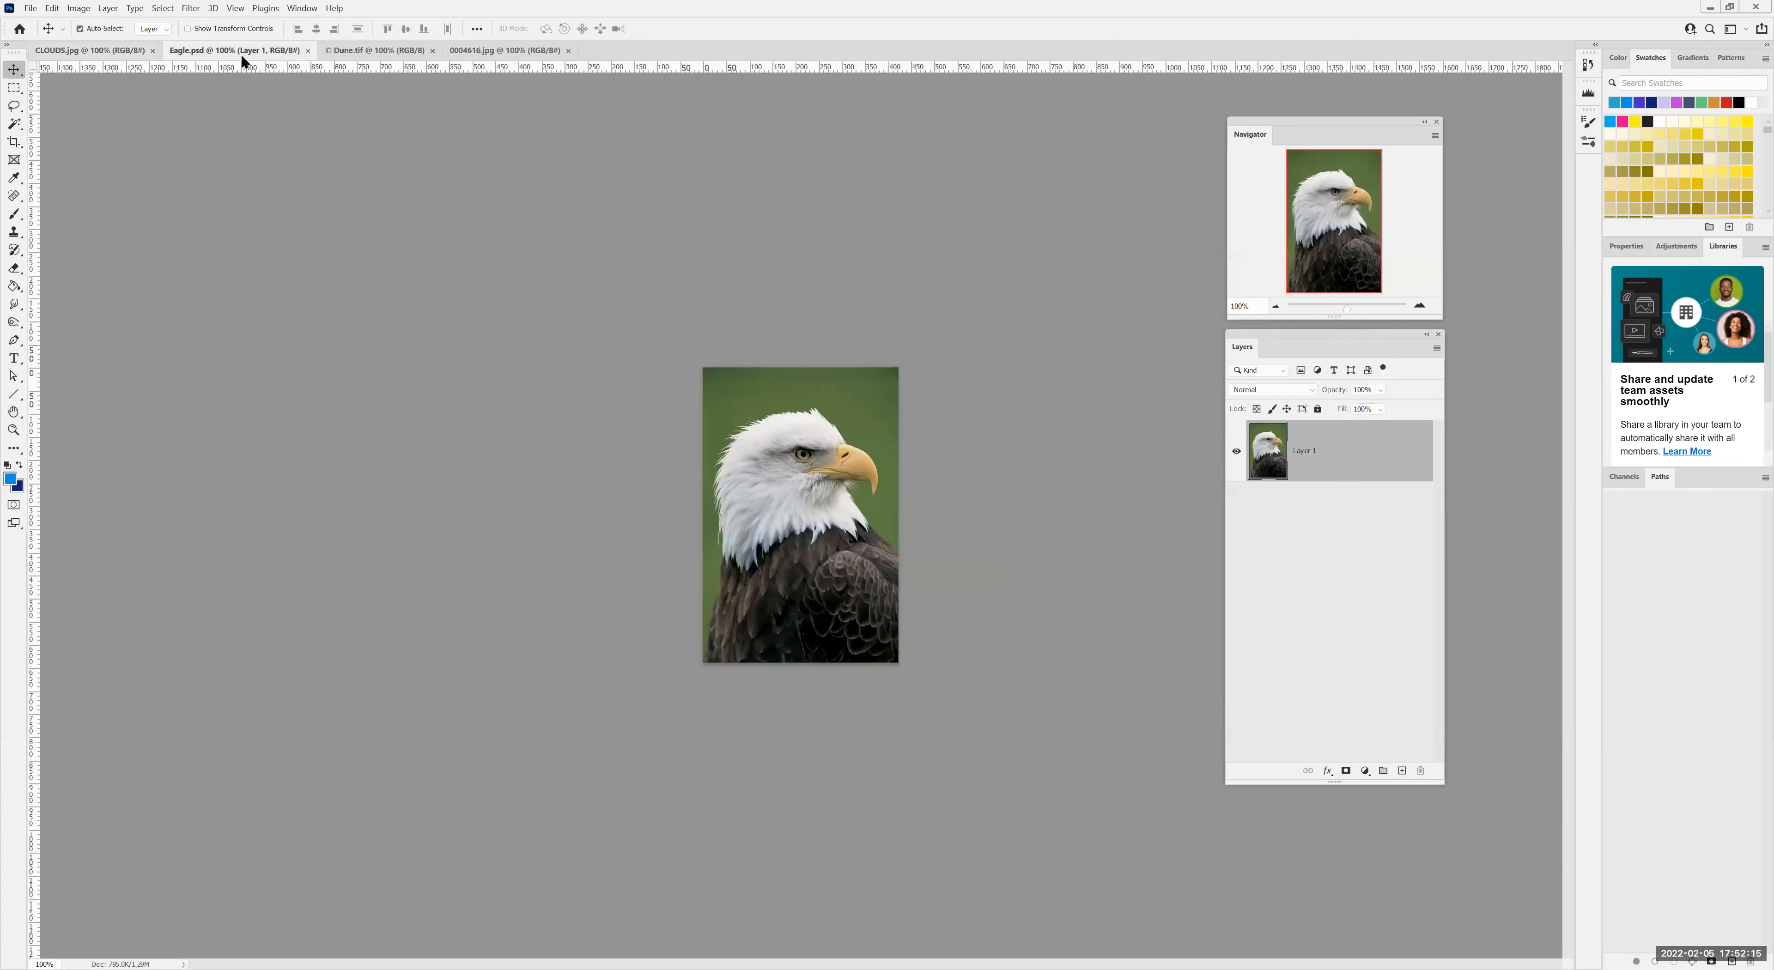
click(80, 9)
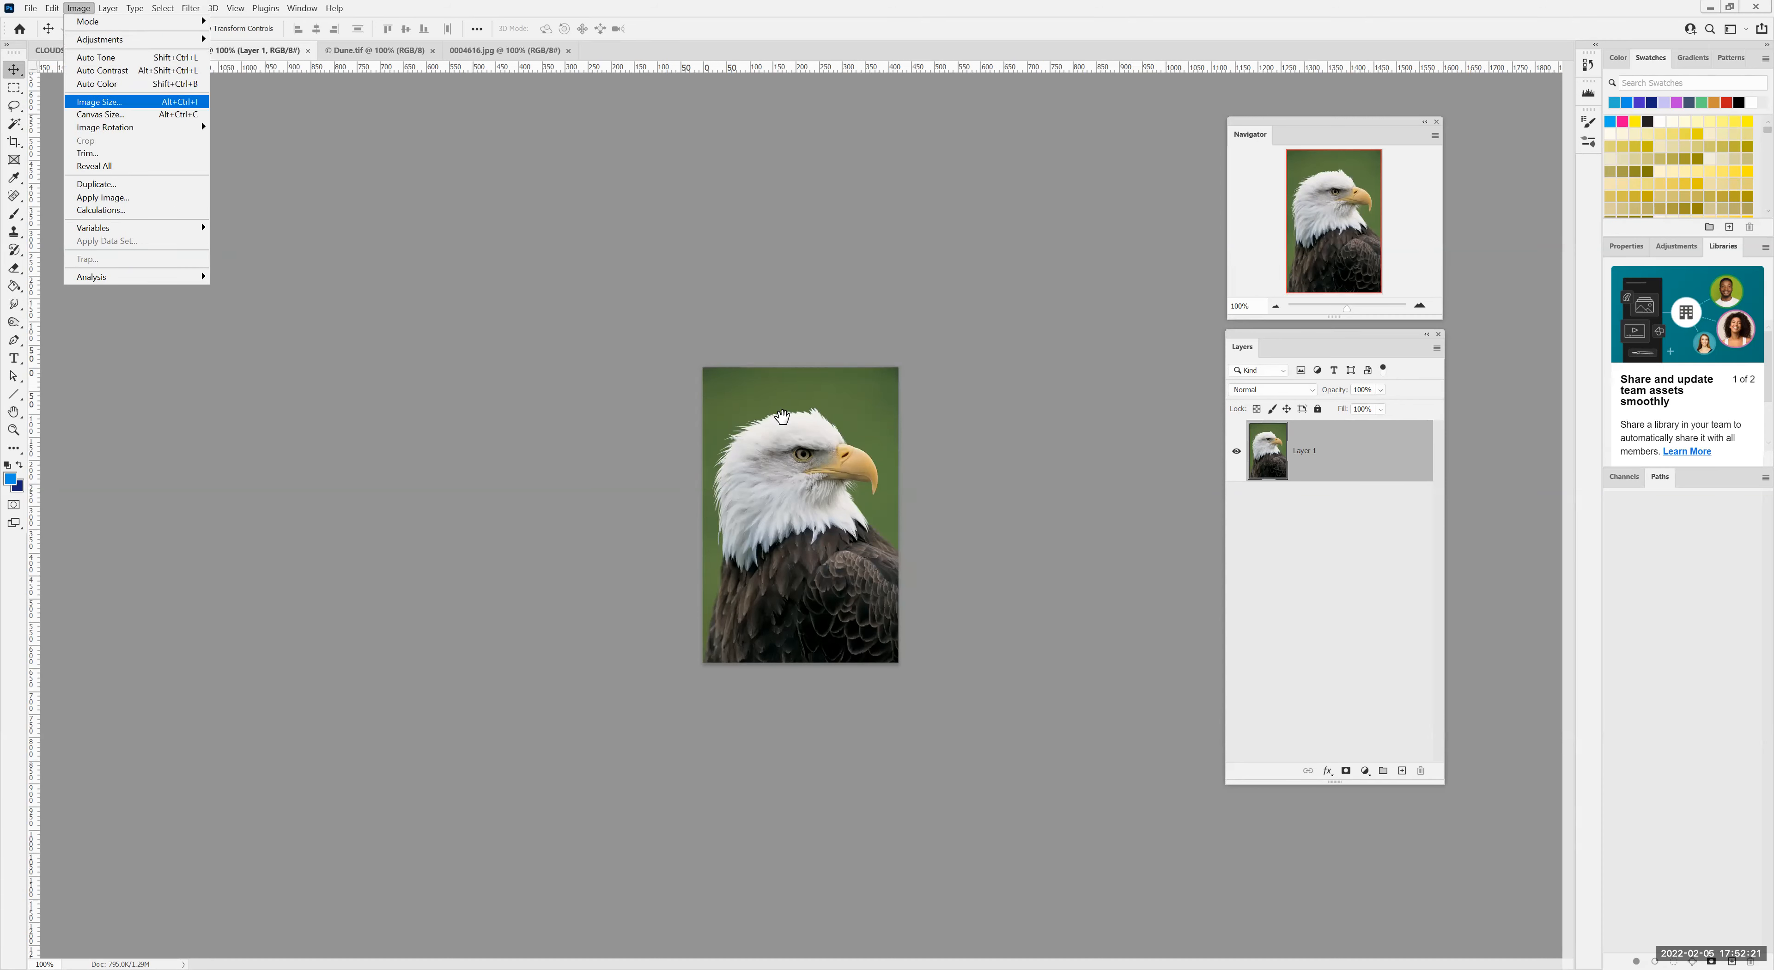
key(Return)
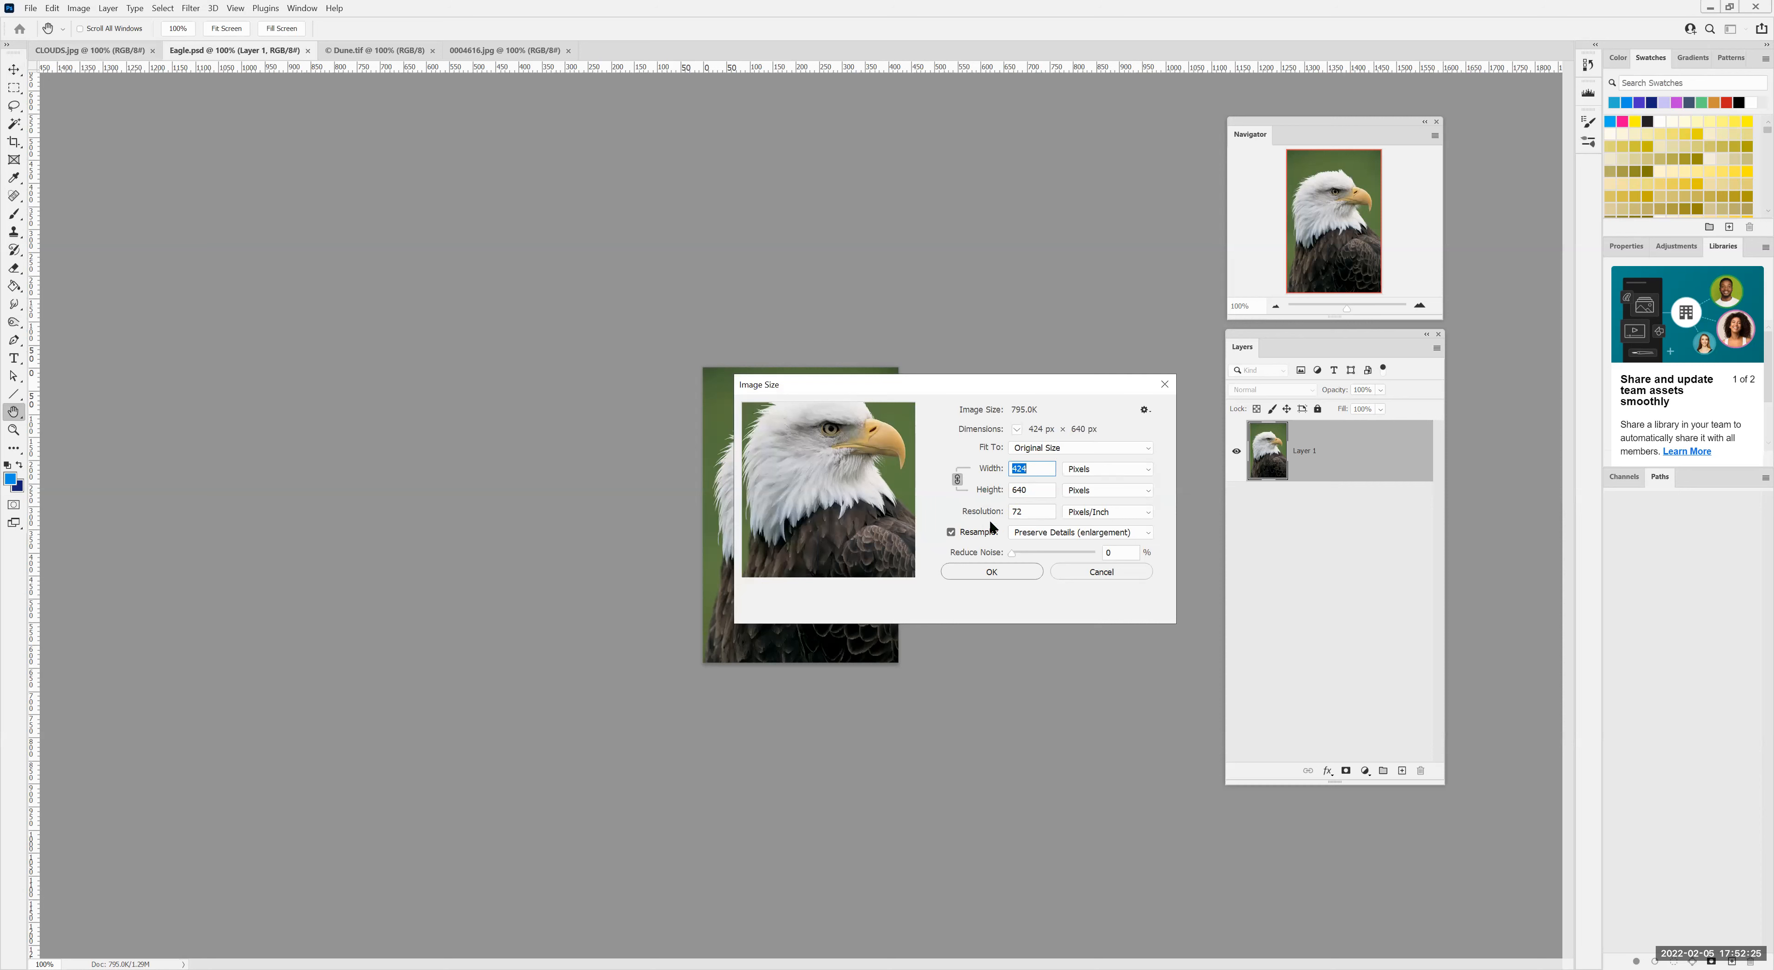
click(1069, 570)
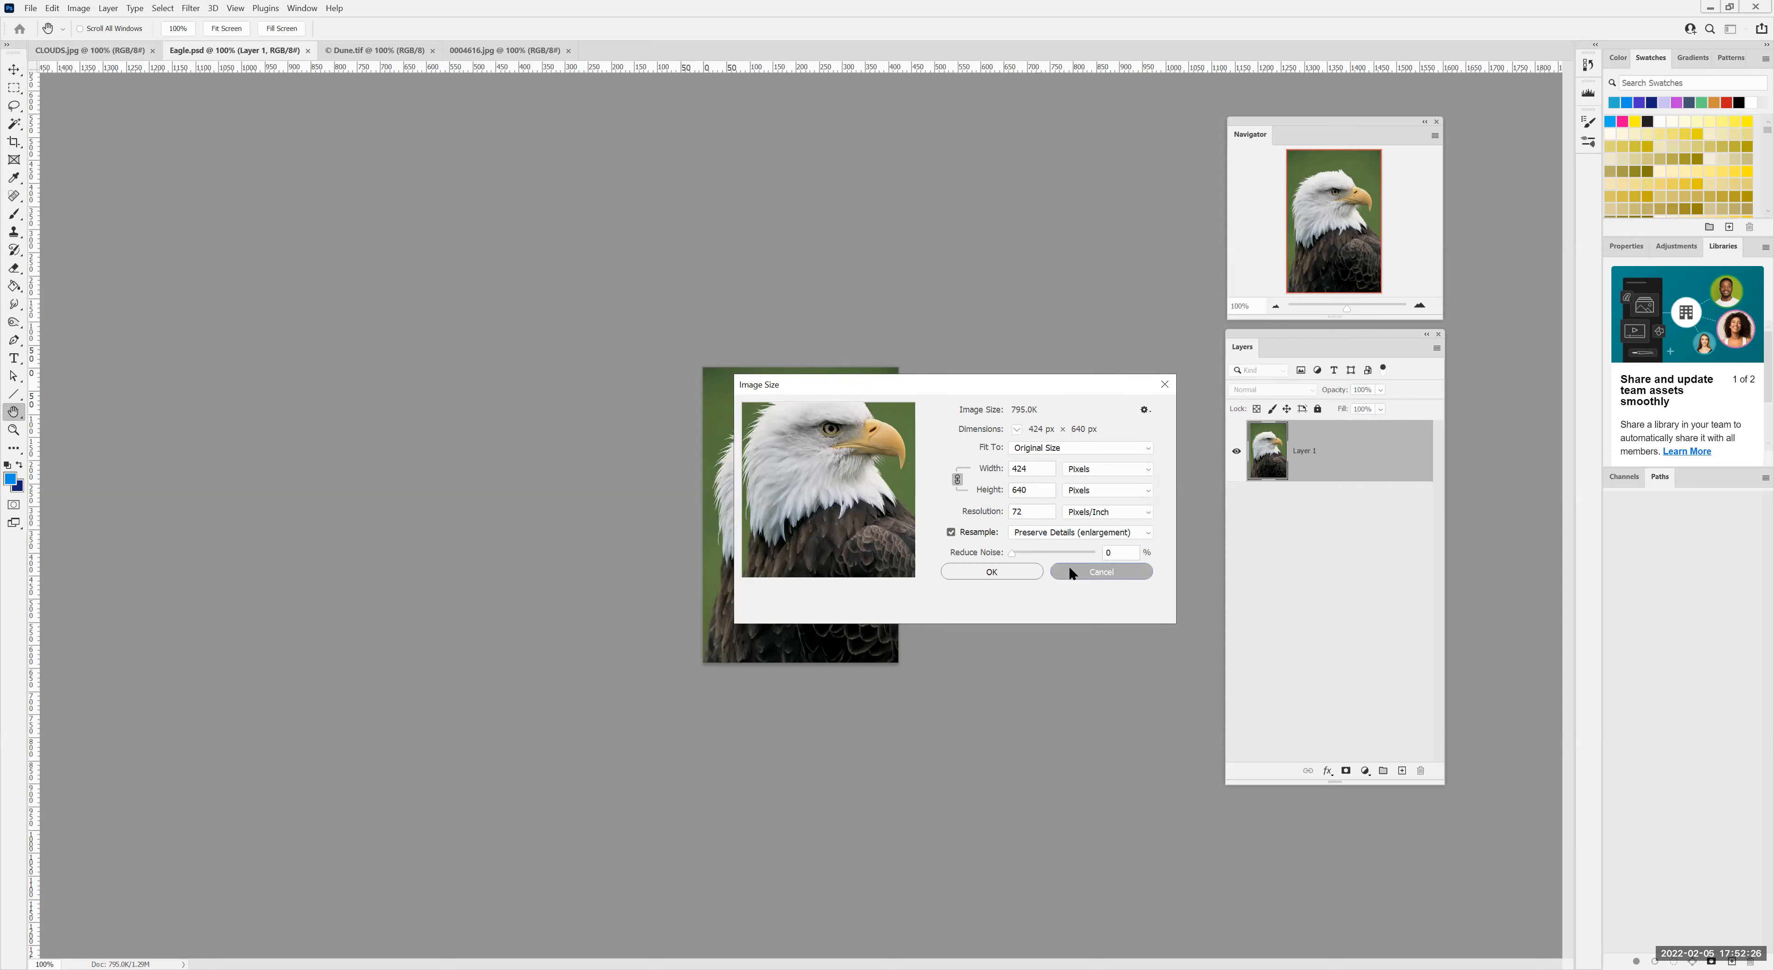
Check the image size and resolution of Dune.tif without changing them
click(376, 51)
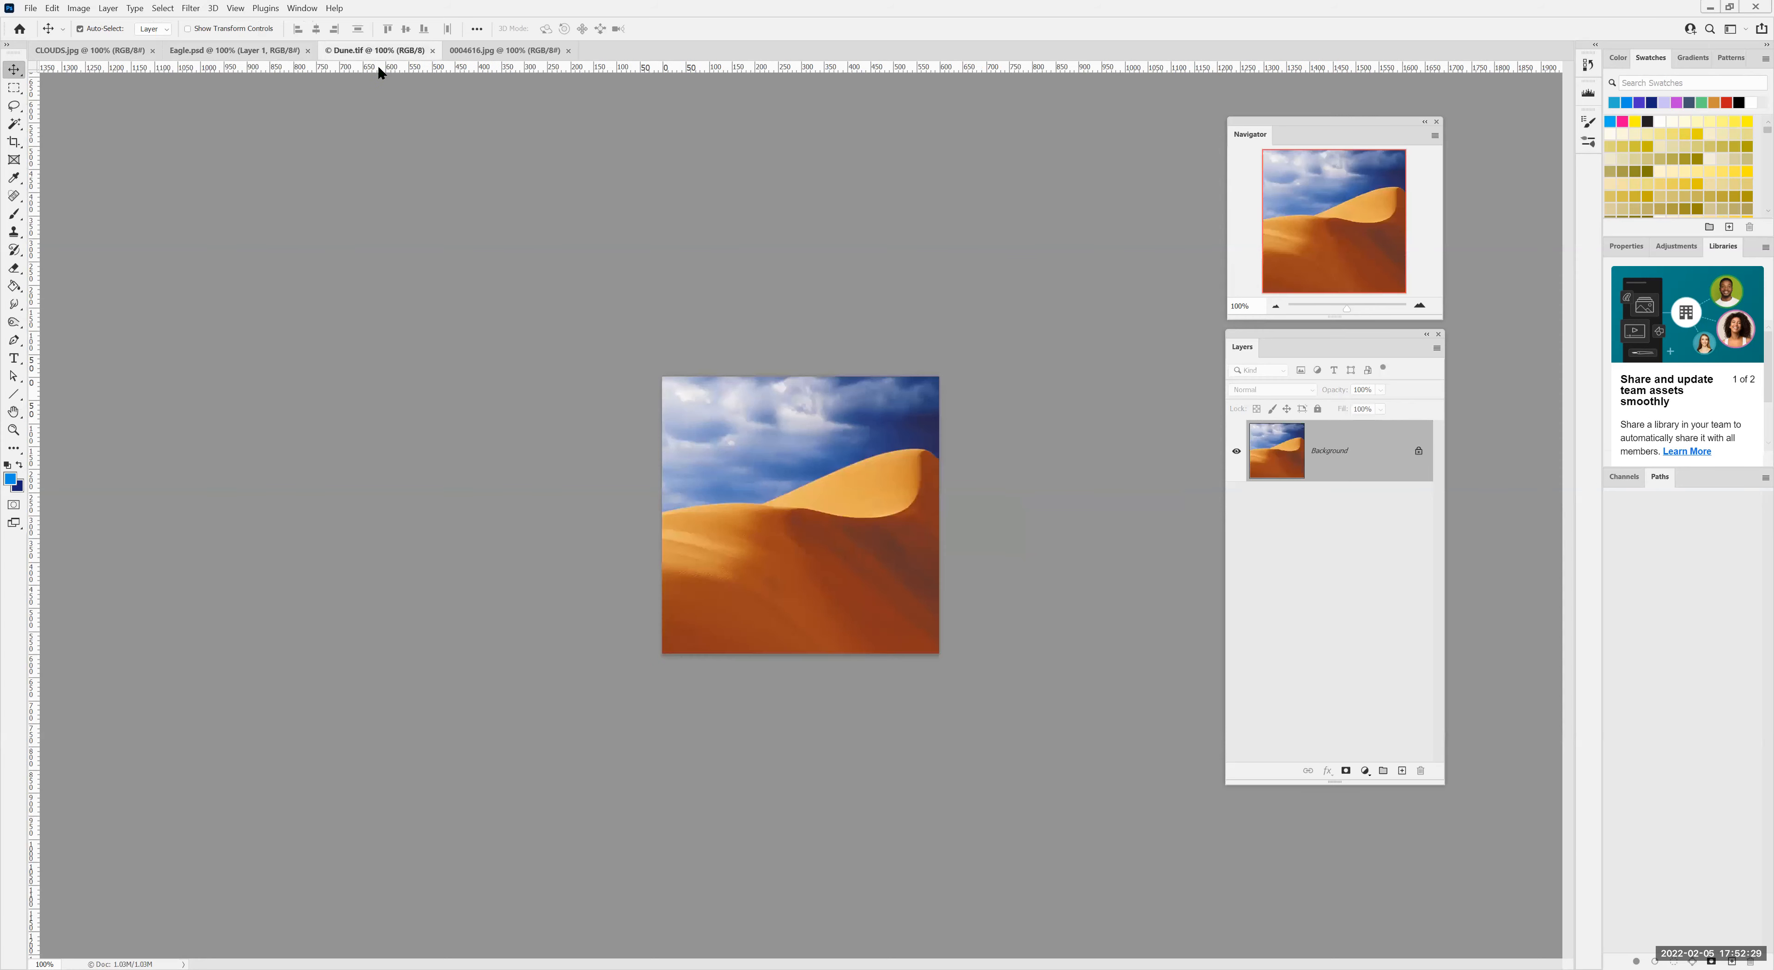
click(78, 8)
mouse_move(104, 21)
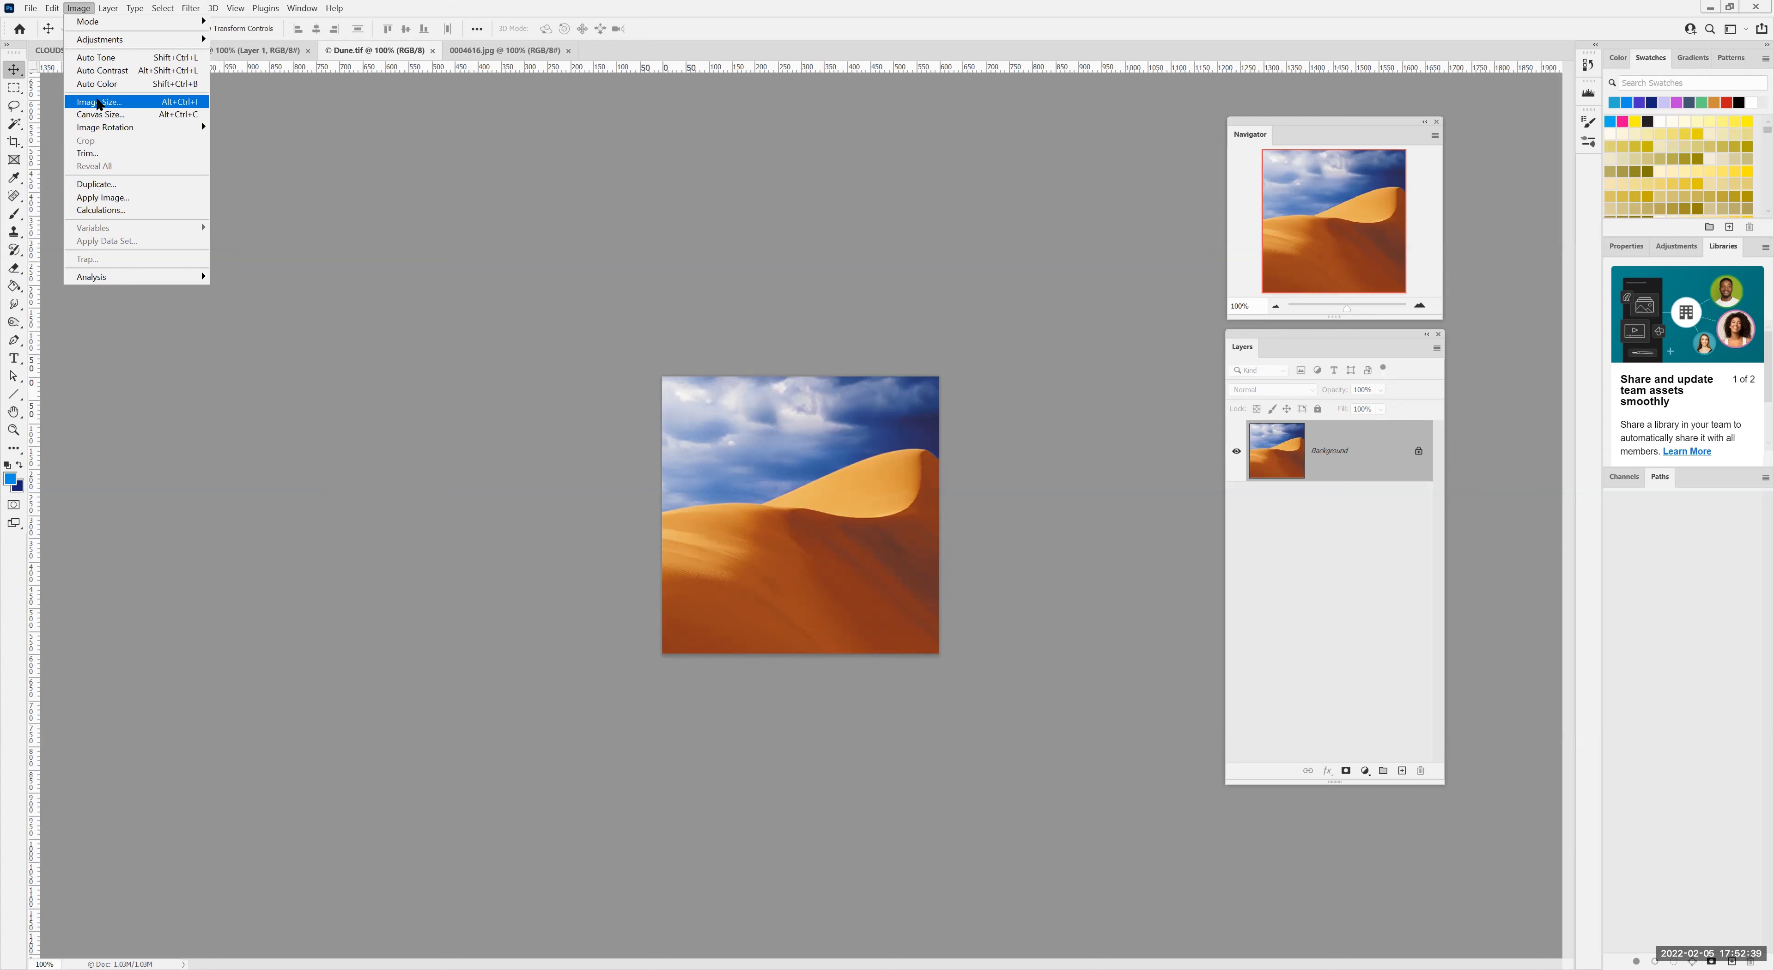
click(279, 172)
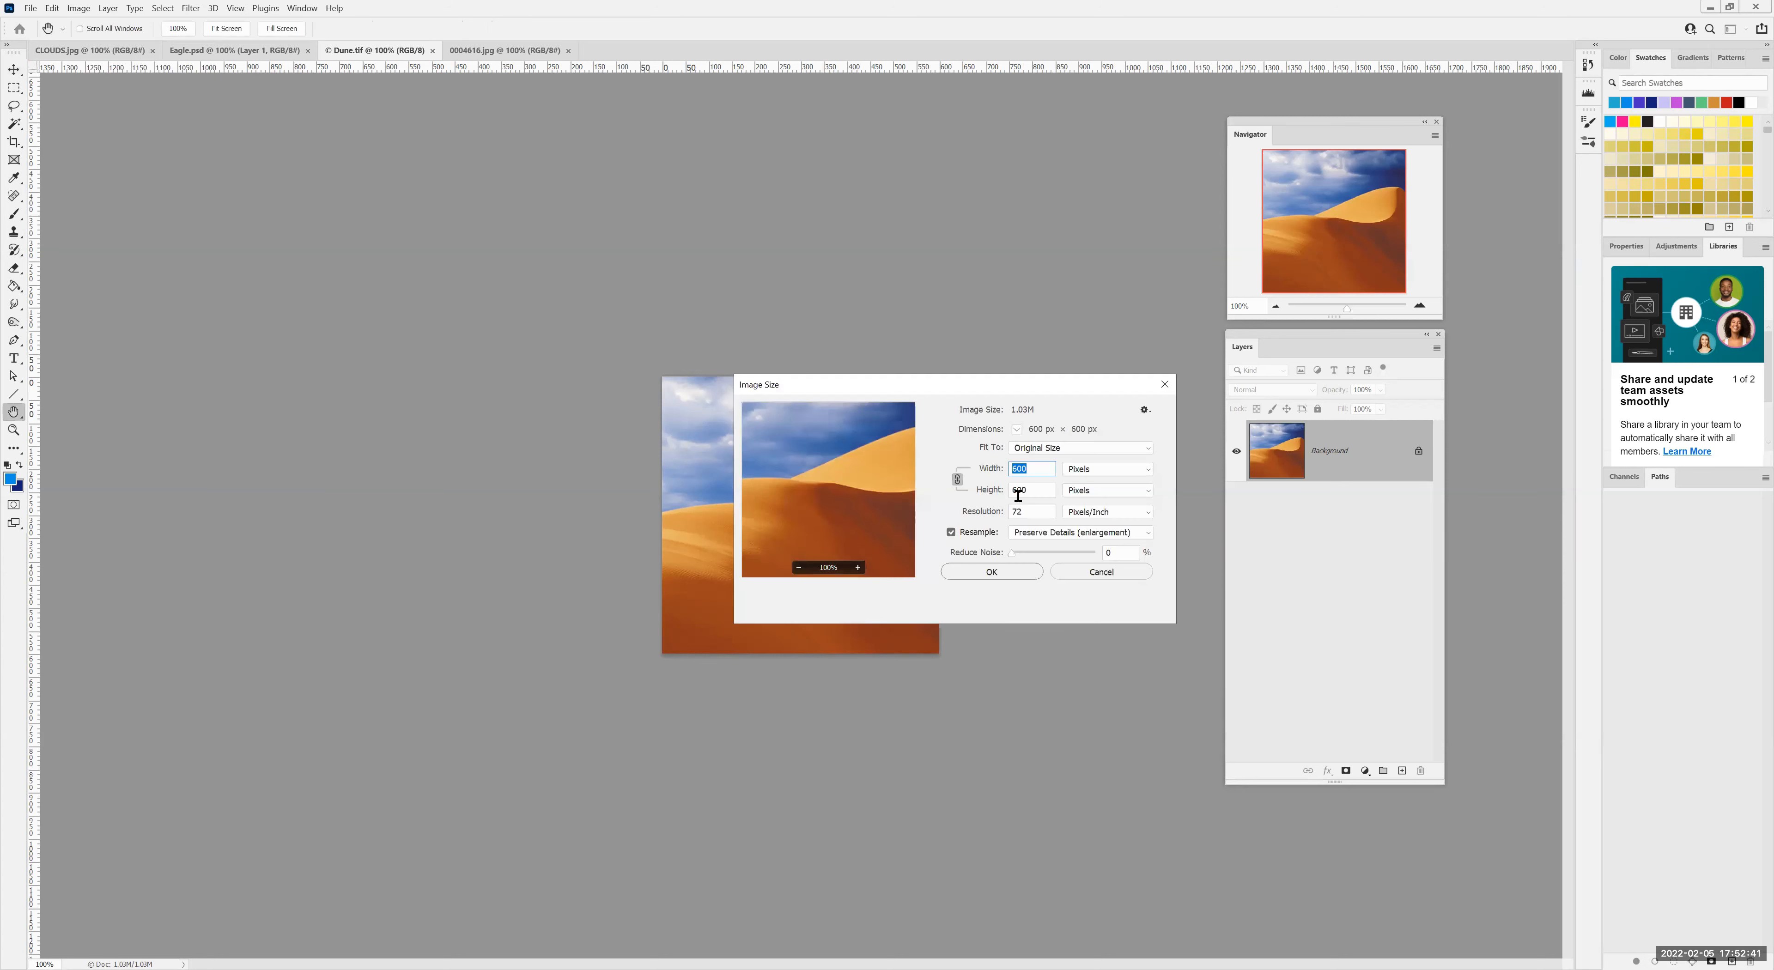
click(1081, 574)
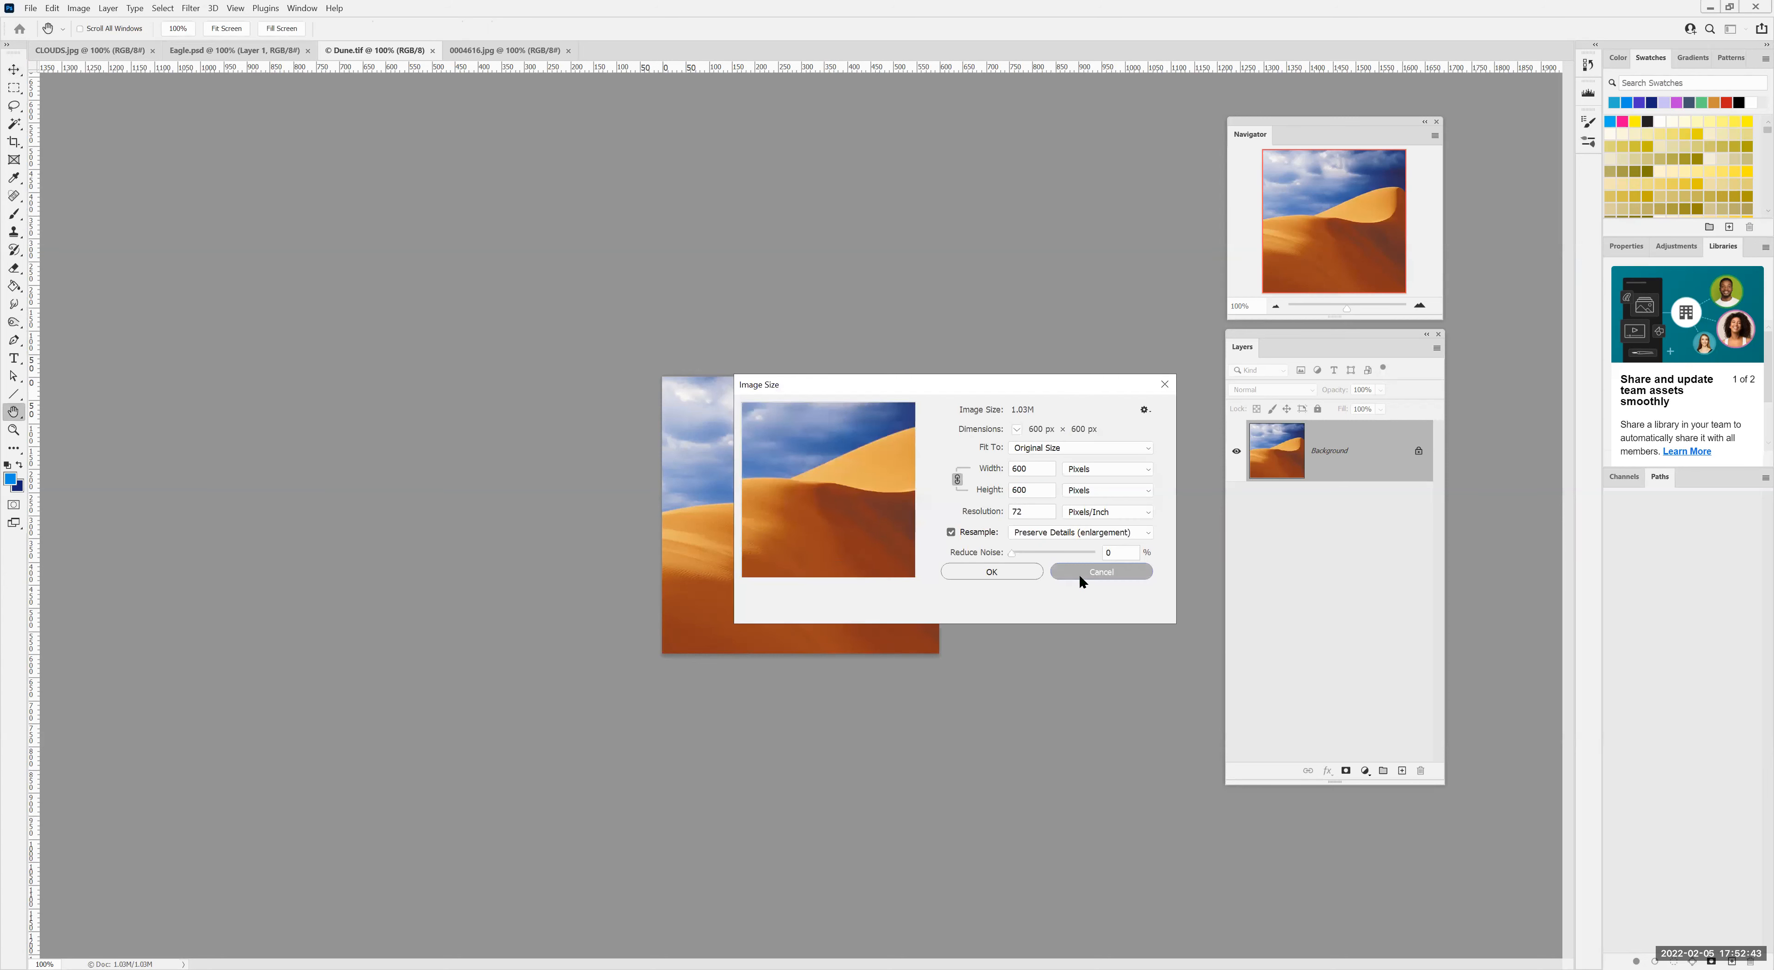
Check the image size and resolution of the gift box image 0004616.jpg without changing them
click(498, 52)
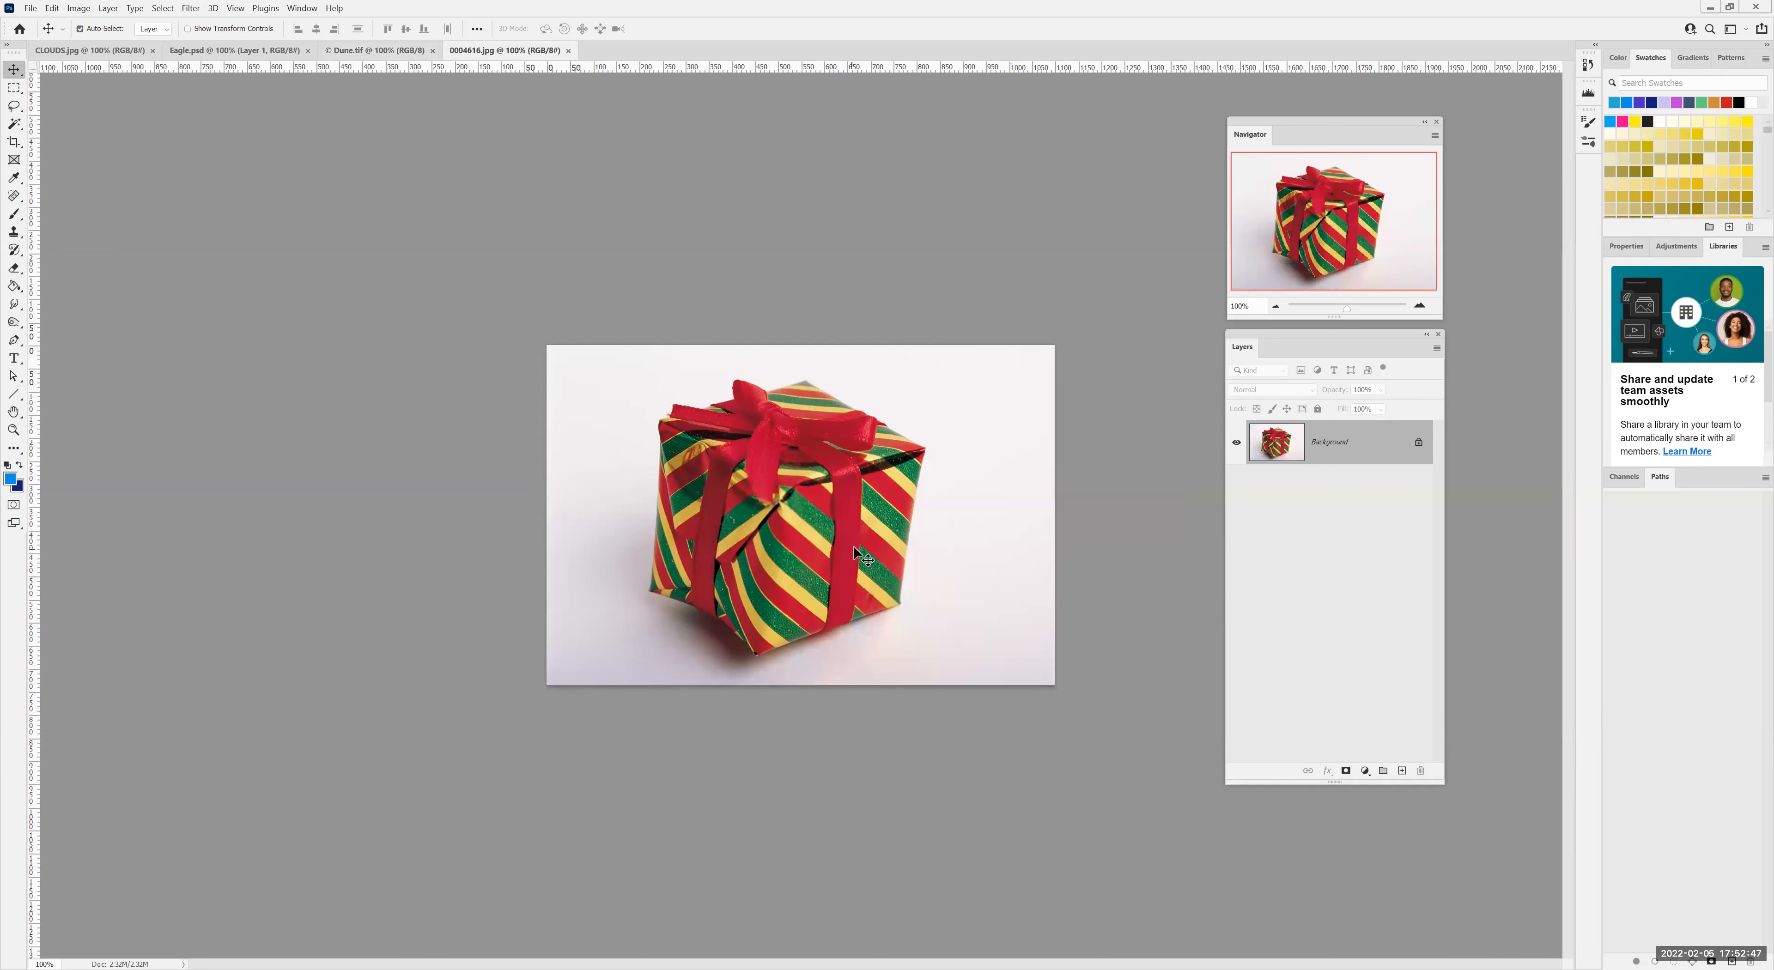
click(77, 9)
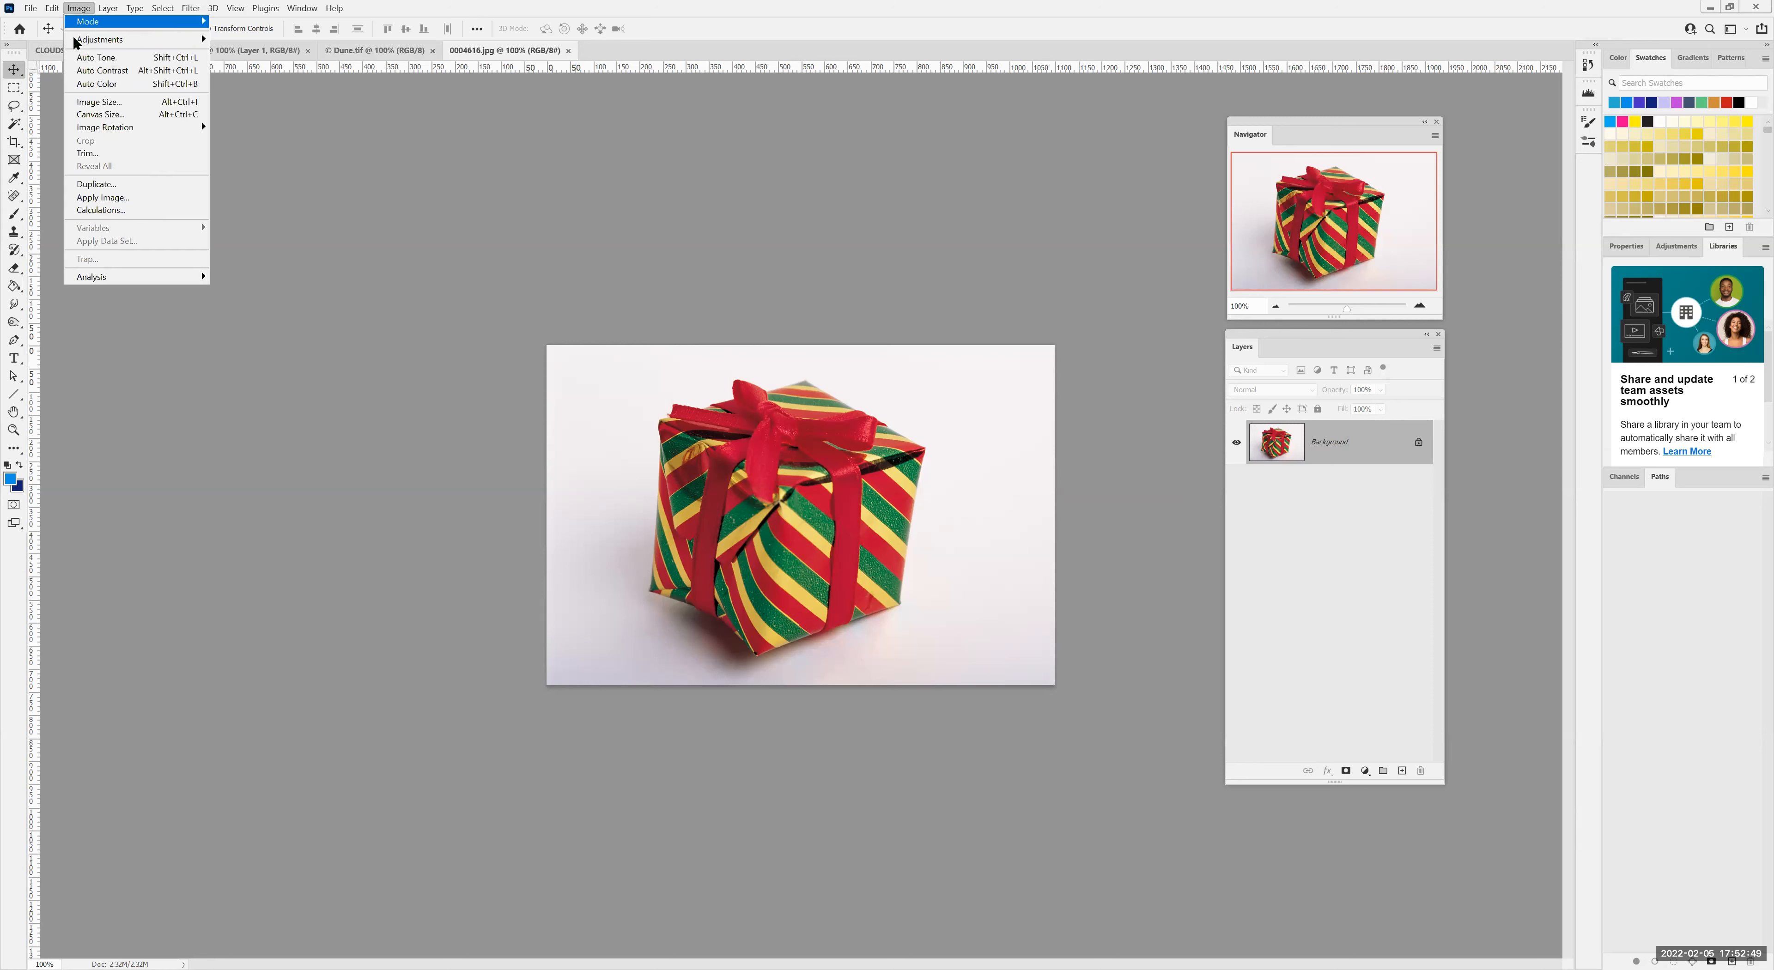
click(94, 104)
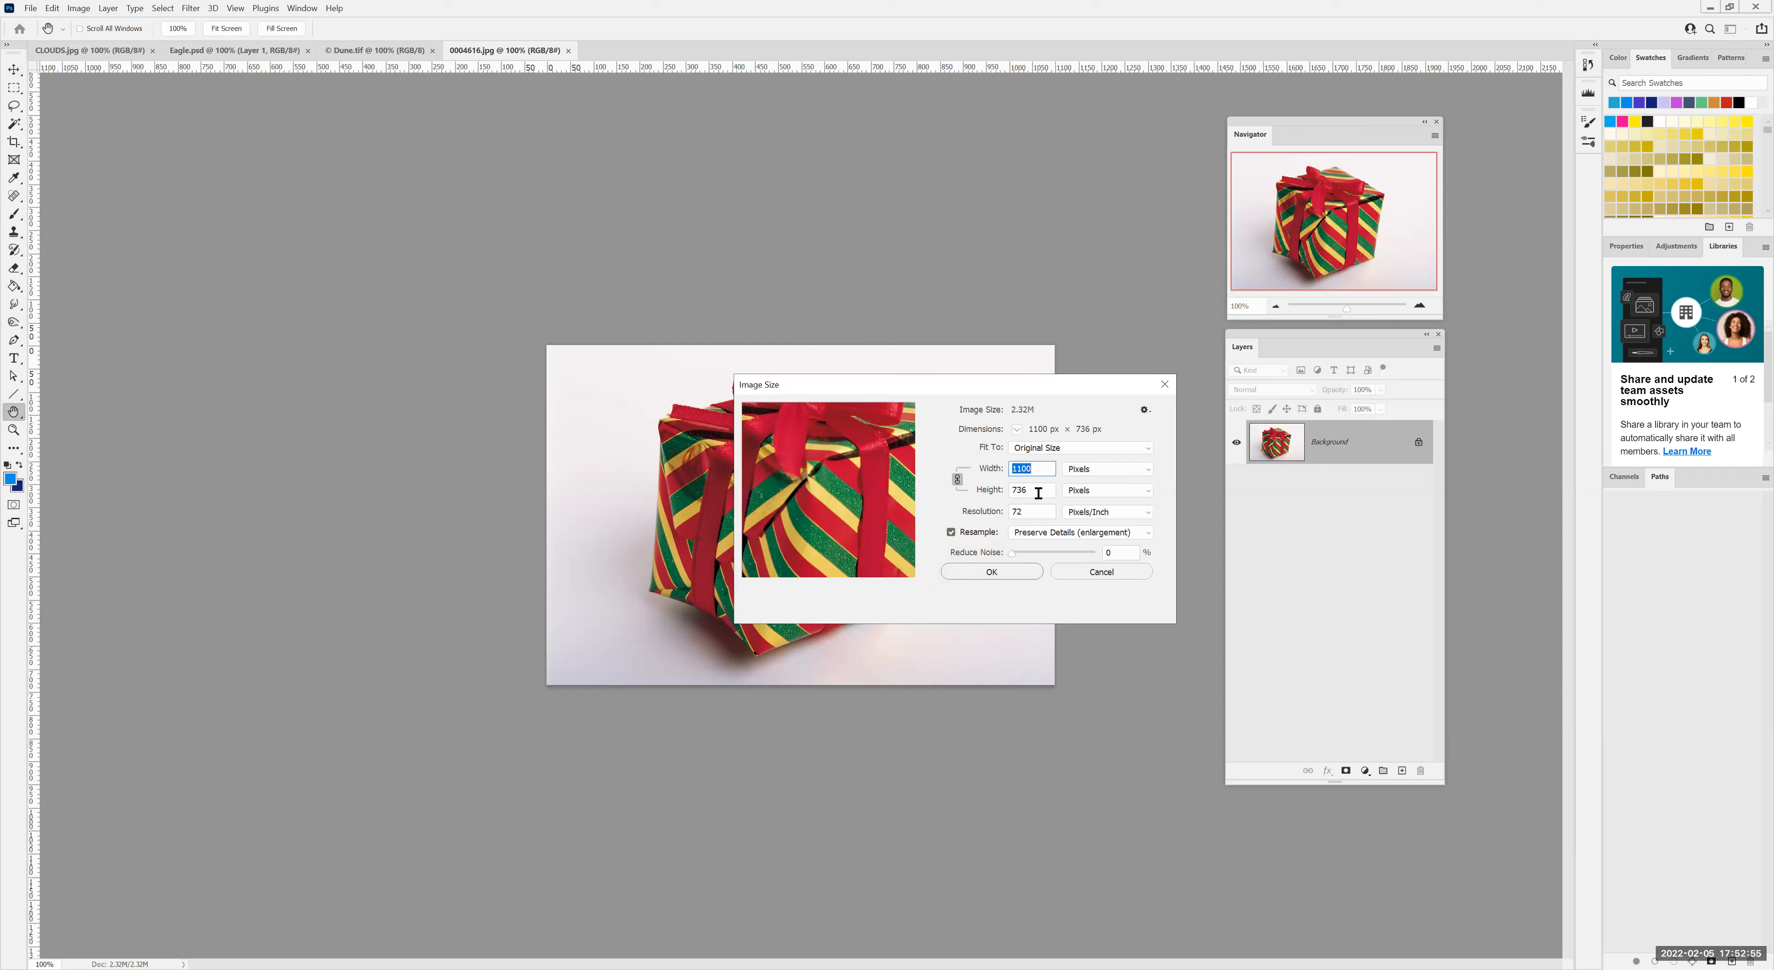
click(1087, 574)
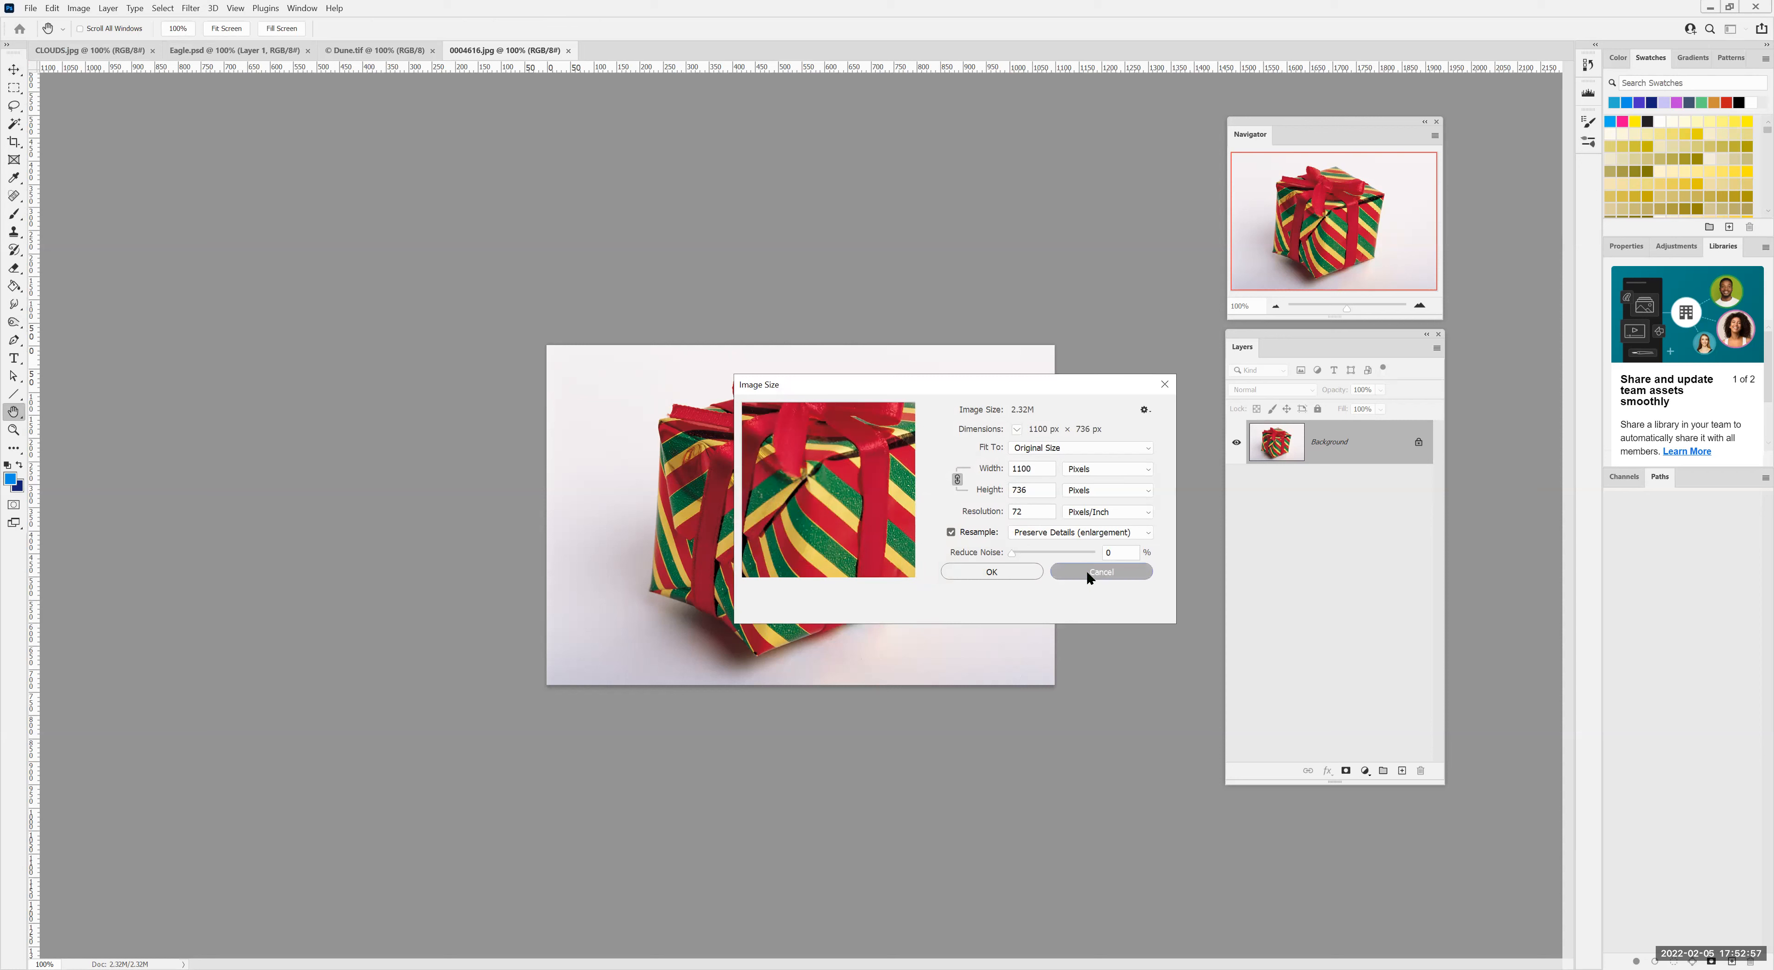
click(78, 9)
mouse_move(88, 20)
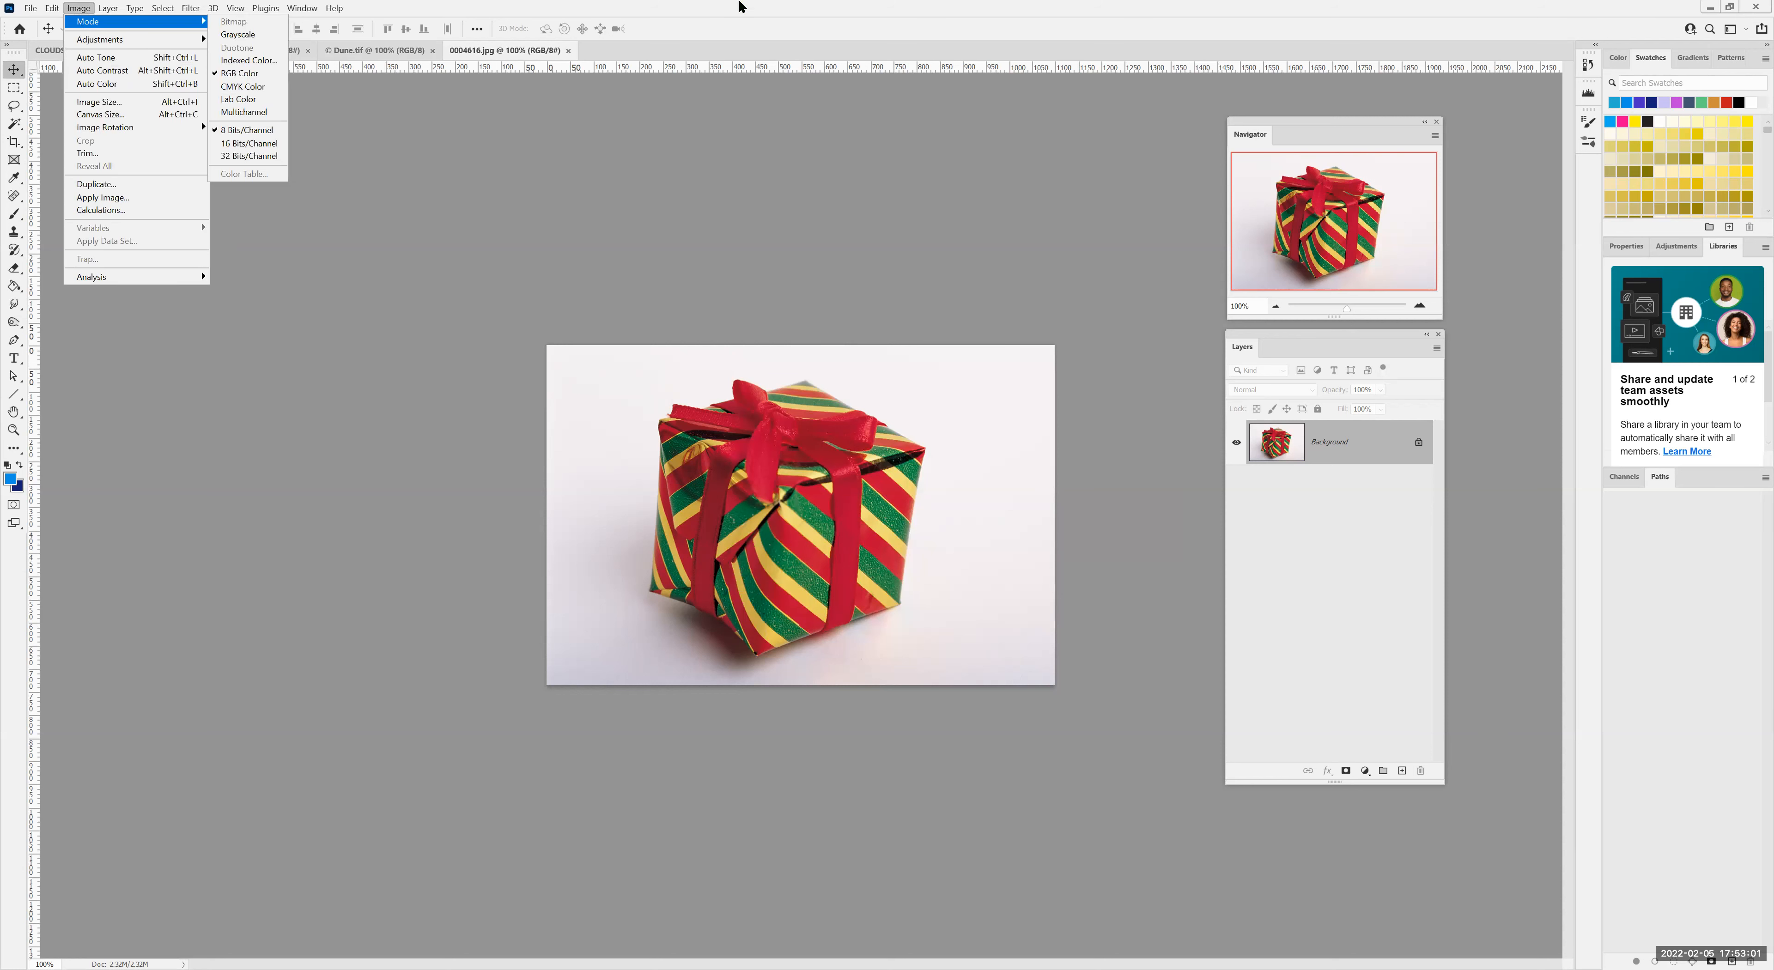
click(662, 268)
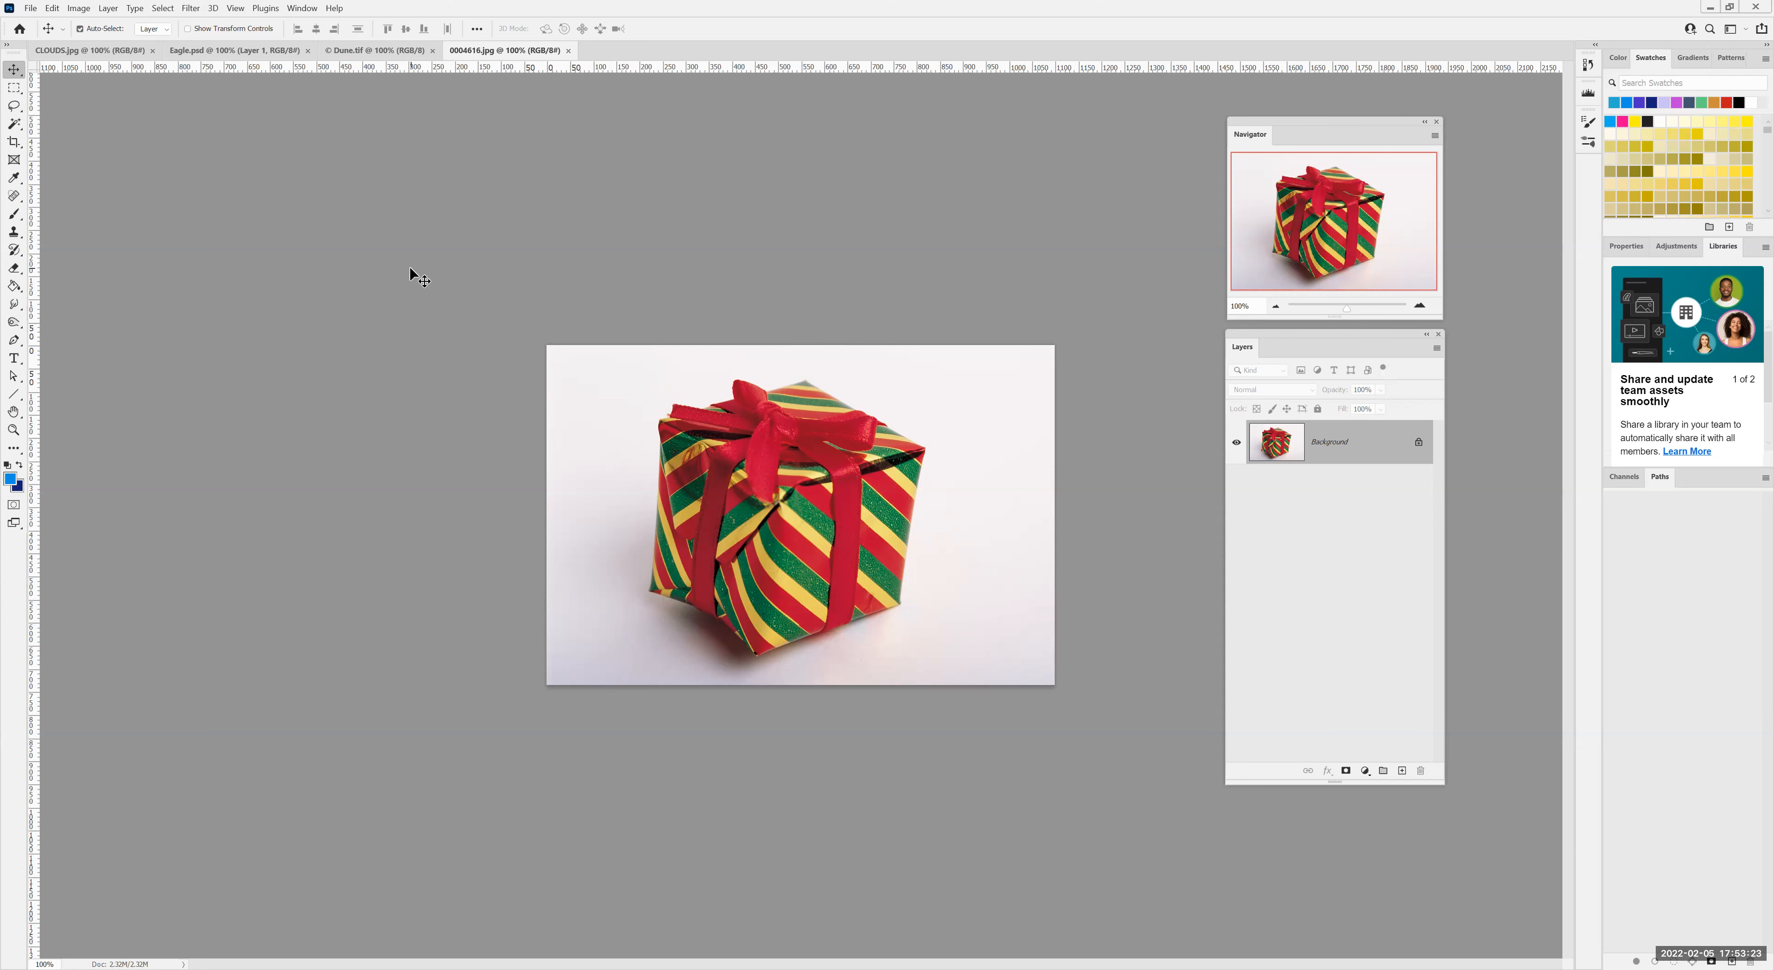
Create a new document from the Film & Video HDTV 1080p preset, 1920 x 1080 px at 72 ppi, with transparent background contents
click(33, 9)
click(36, 23)
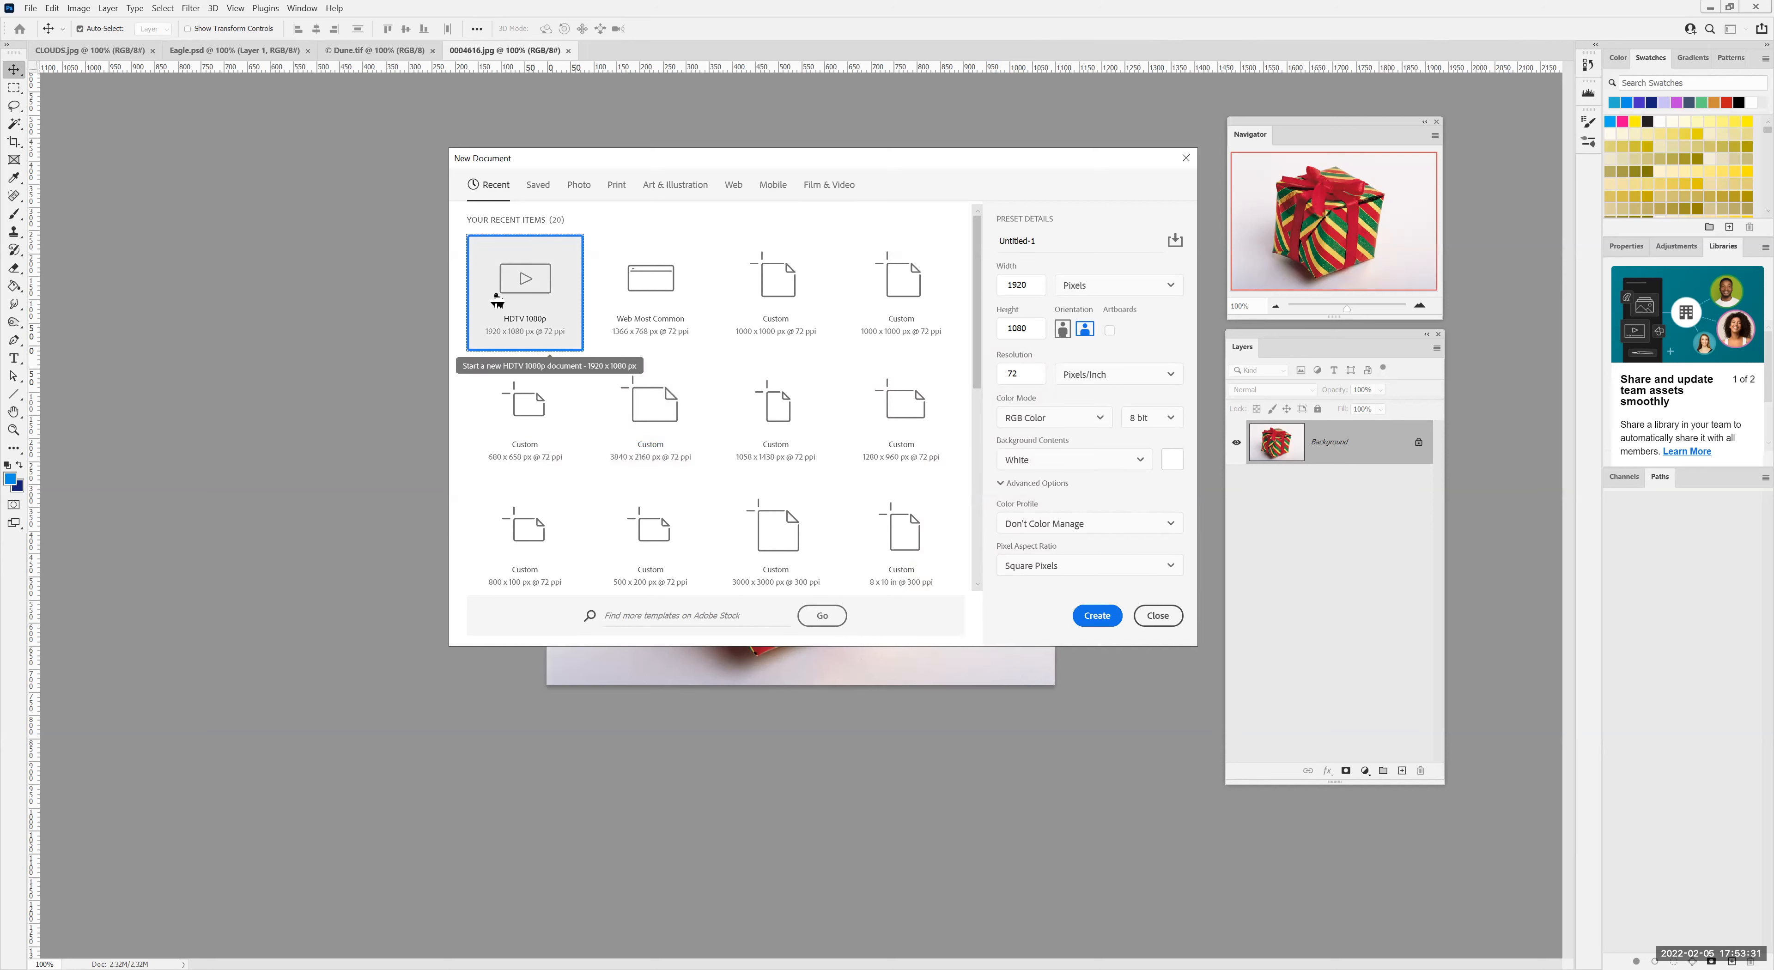
click(830, 185)
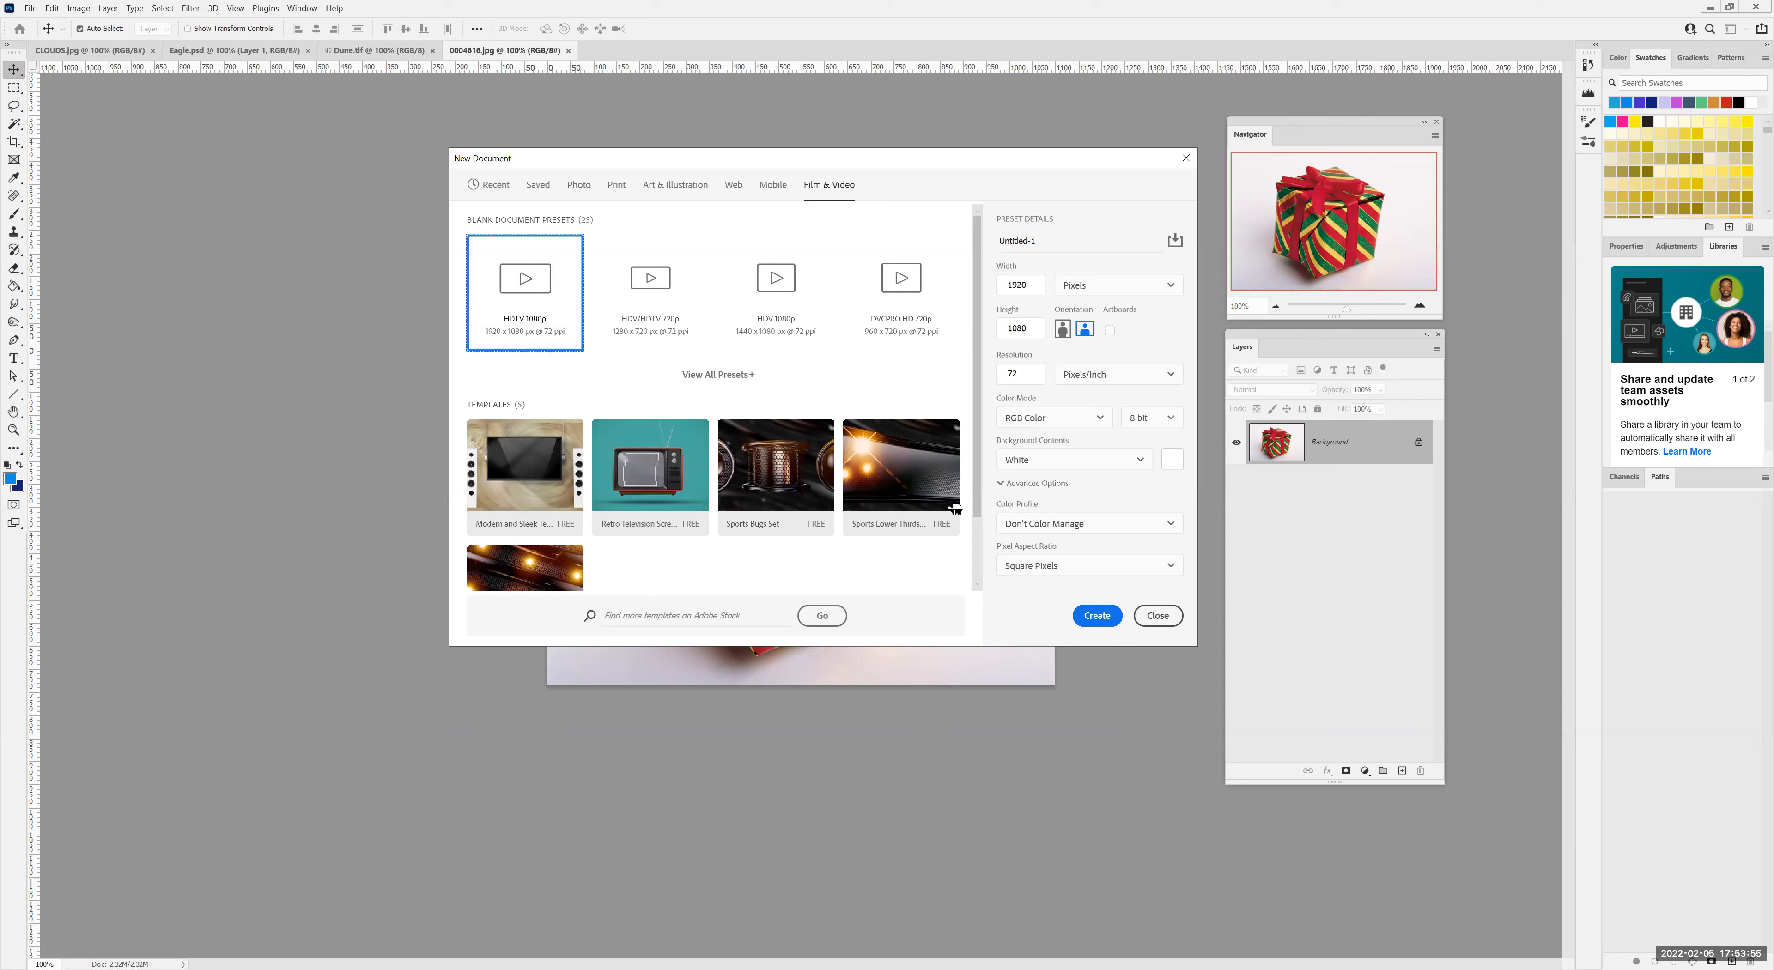
click(1073, 471)
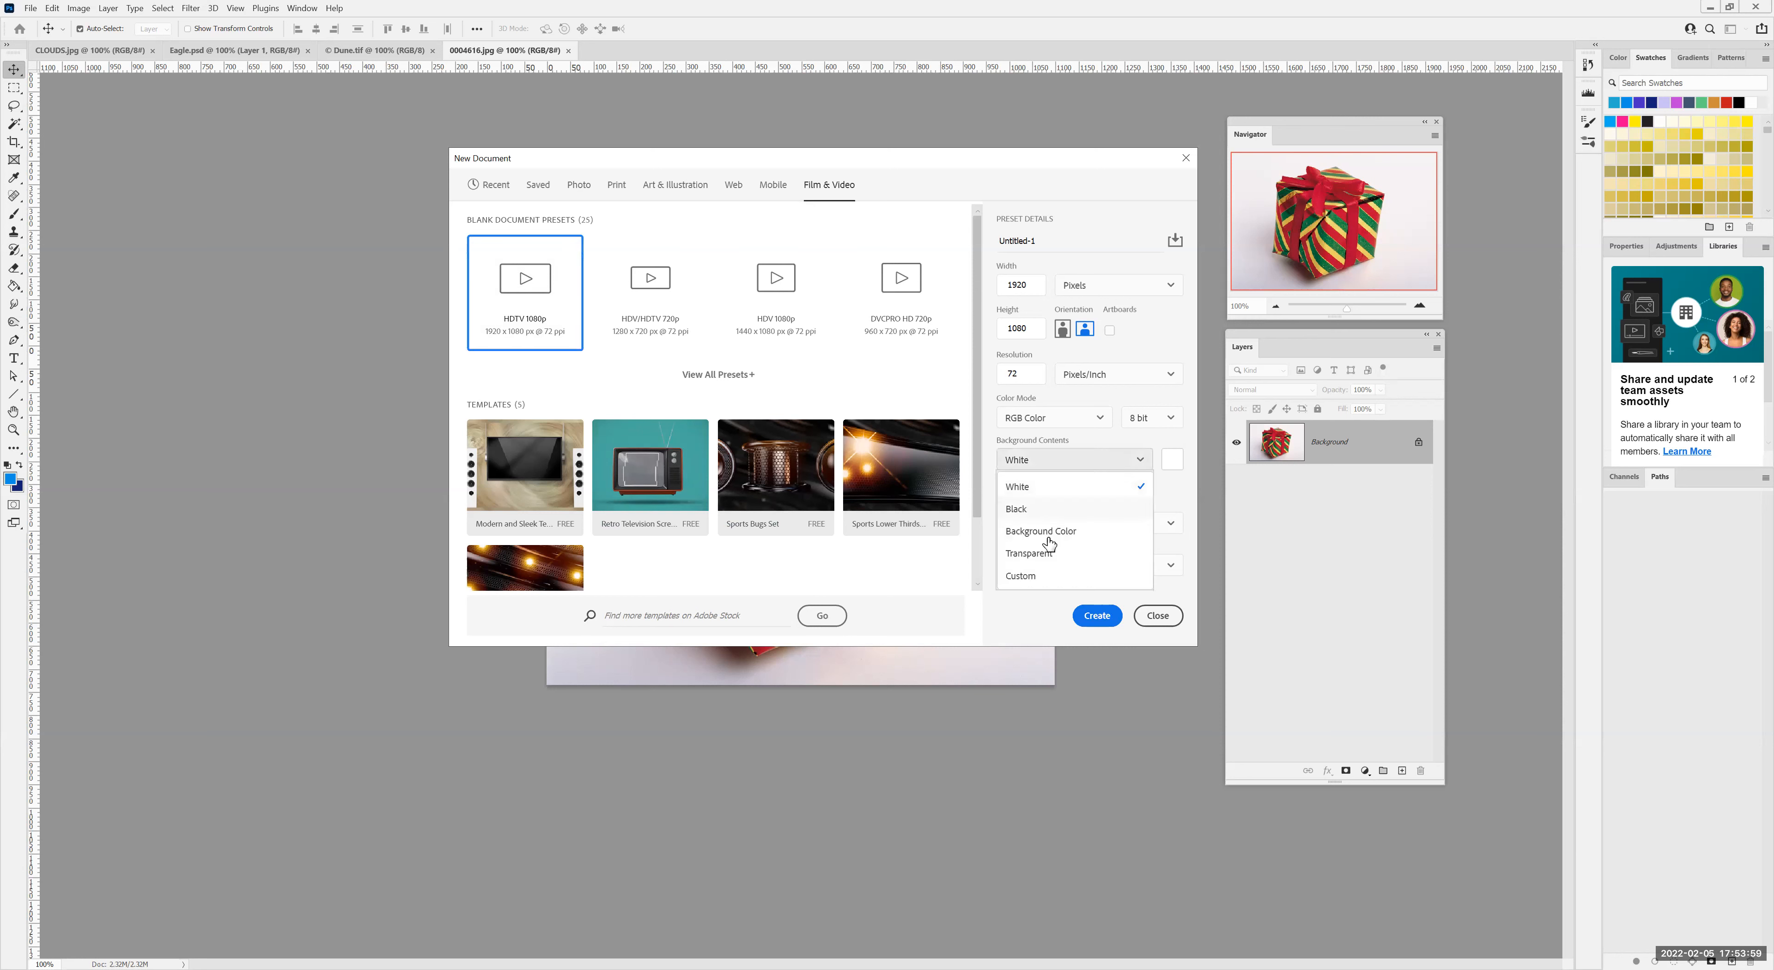
click(1048, 564)
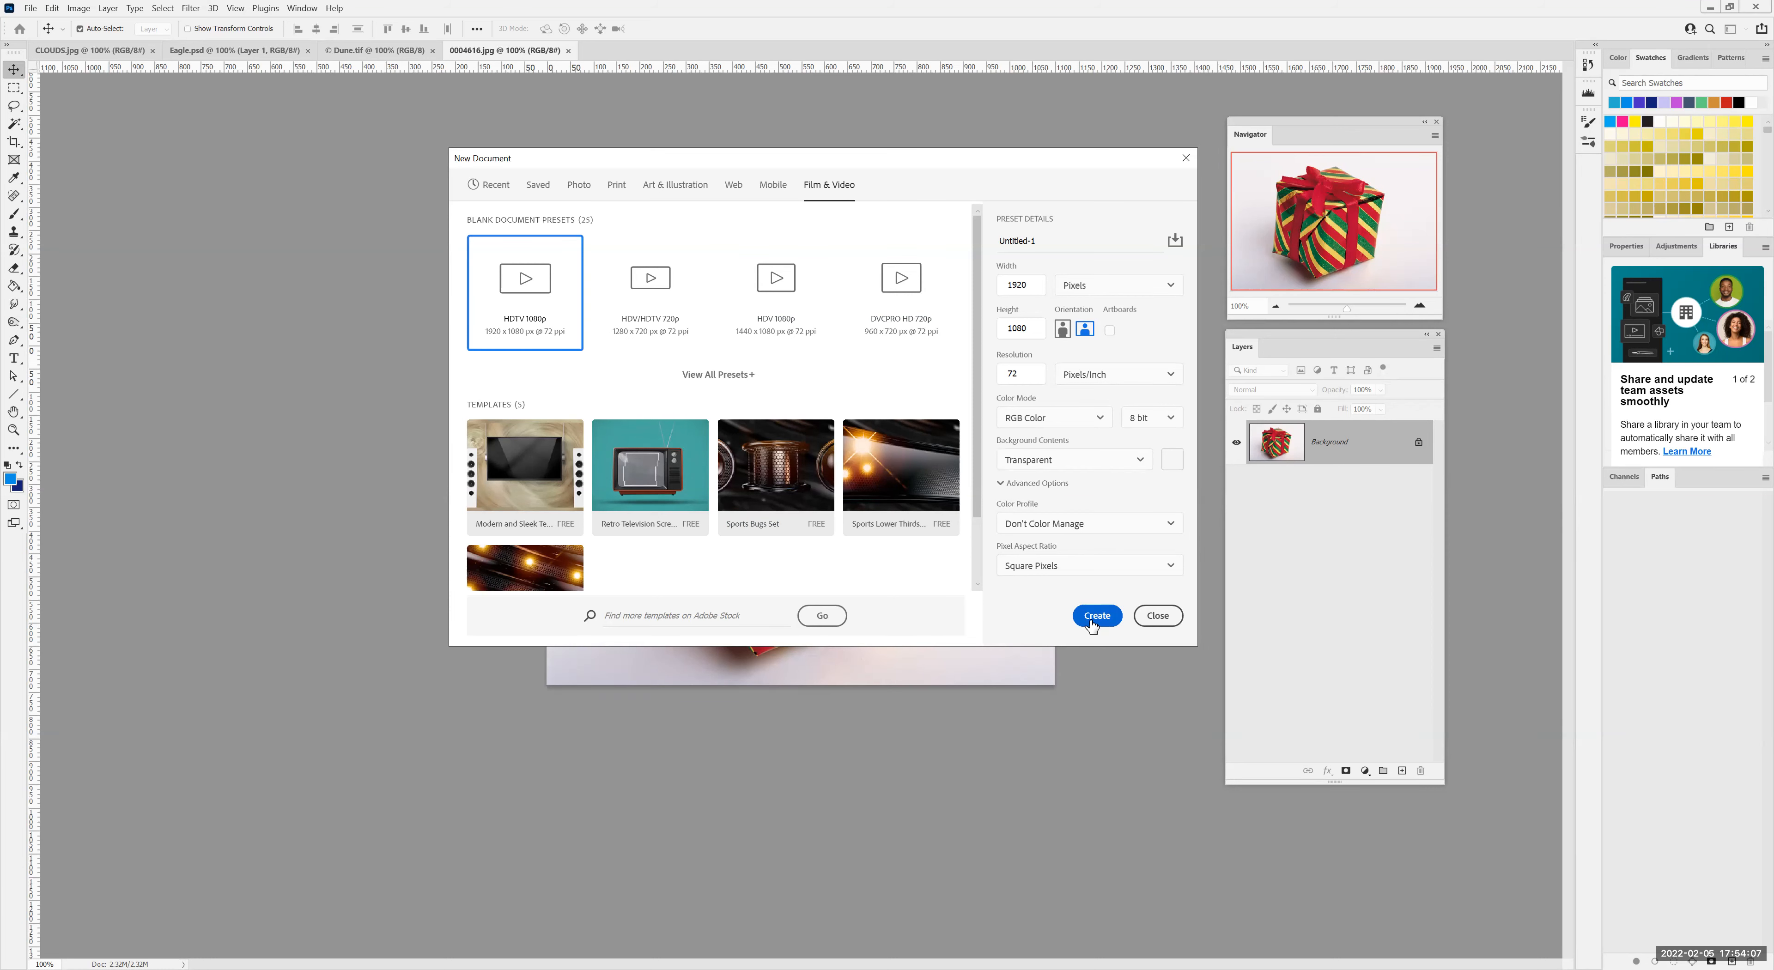
click(1096, 616)
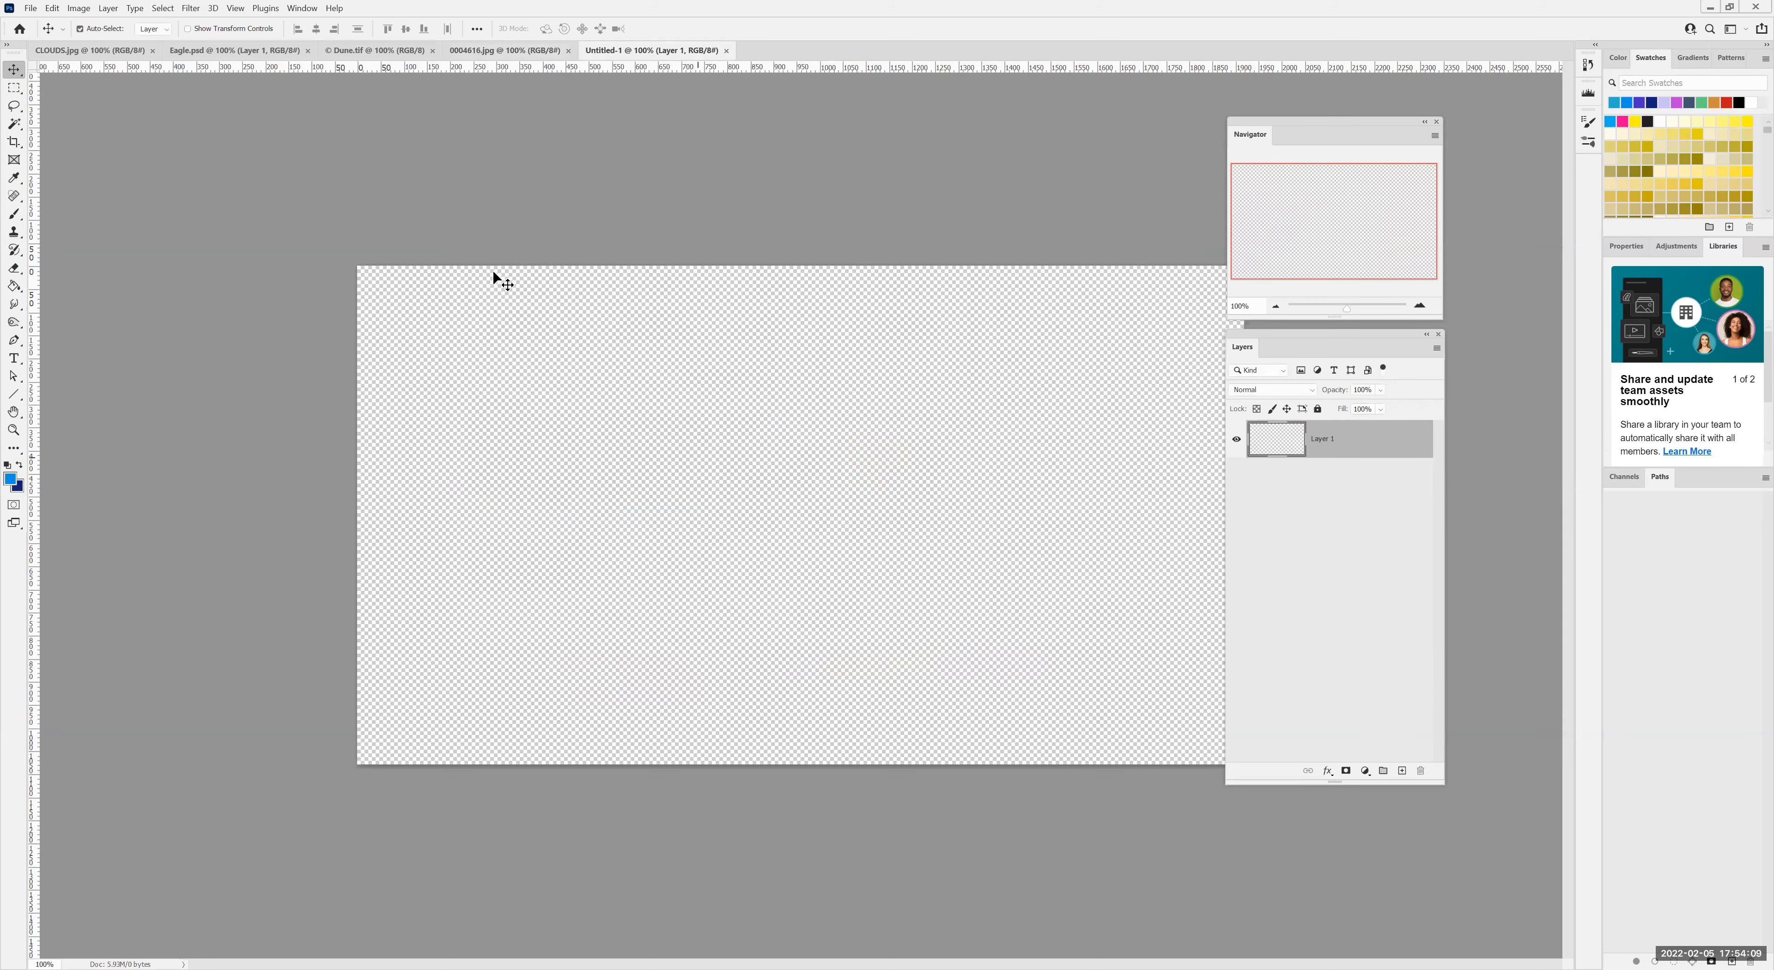
Look through the open clouds, eagle, dune and gift box images and return to the blank document
click(93, 53)
click(200, 56)
click(351, 51)
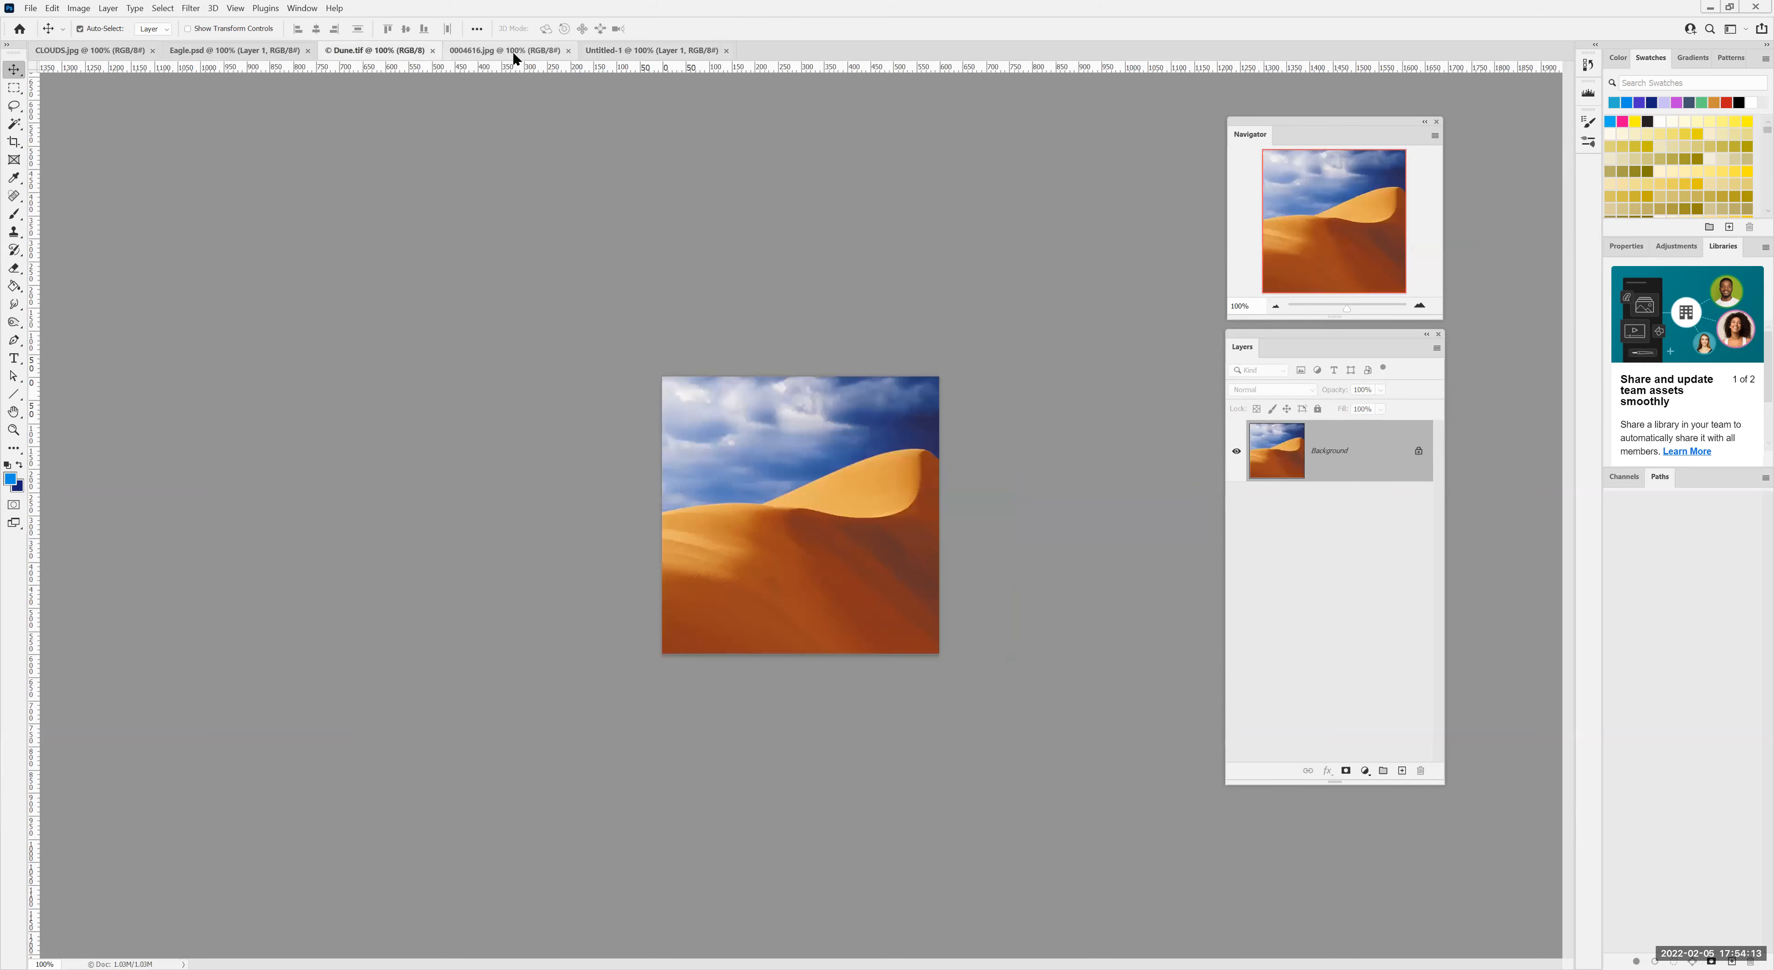
click(531, 53)
click(639, 50)
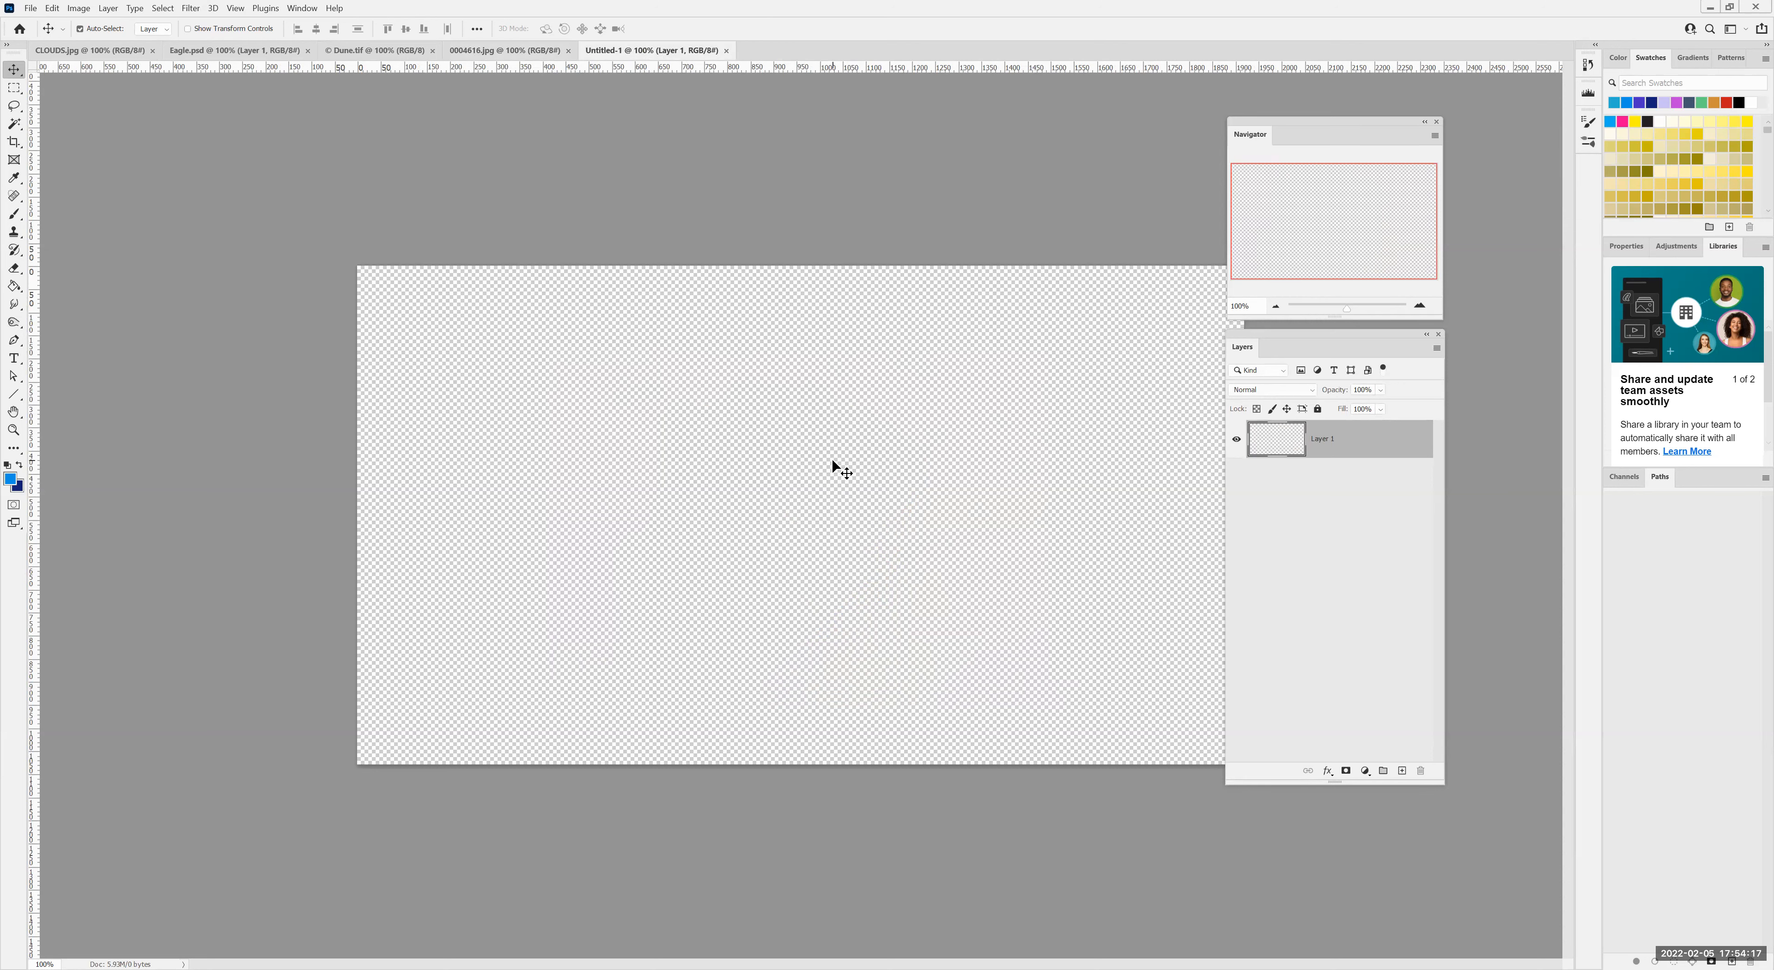
Select the entire CLOUDS.jpg image and copy it
click(56, 54)
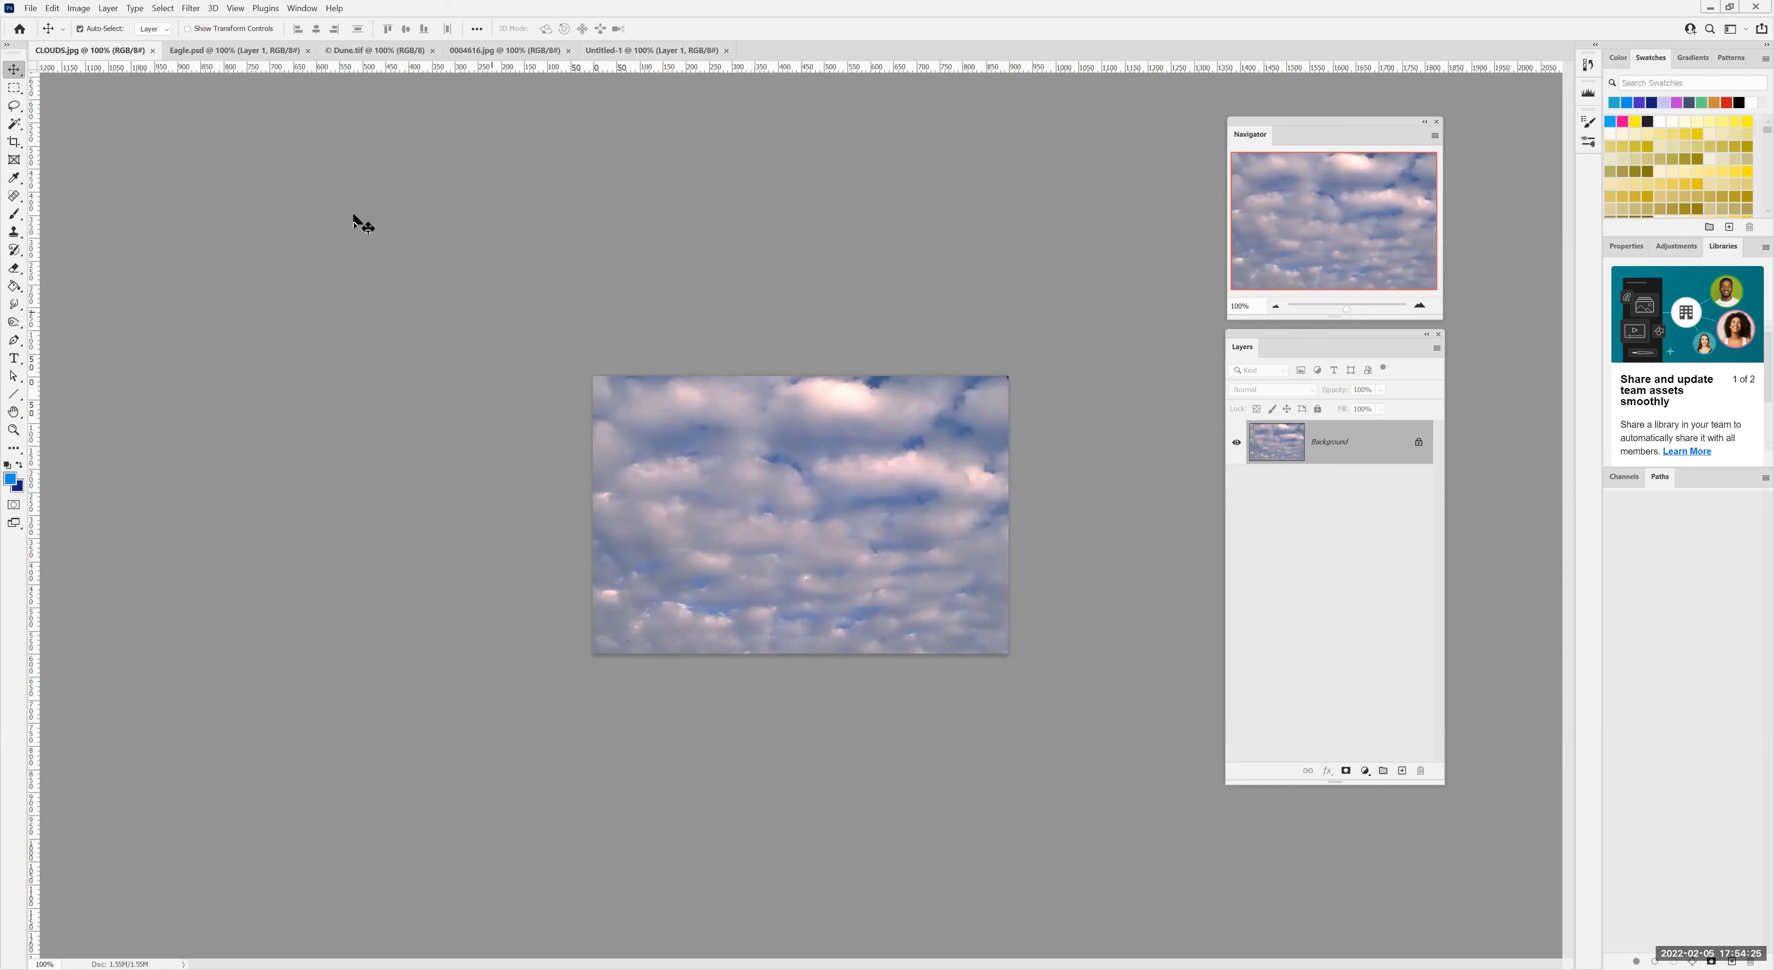
click(163, 8)
click(166, 21)
click(51, 9)
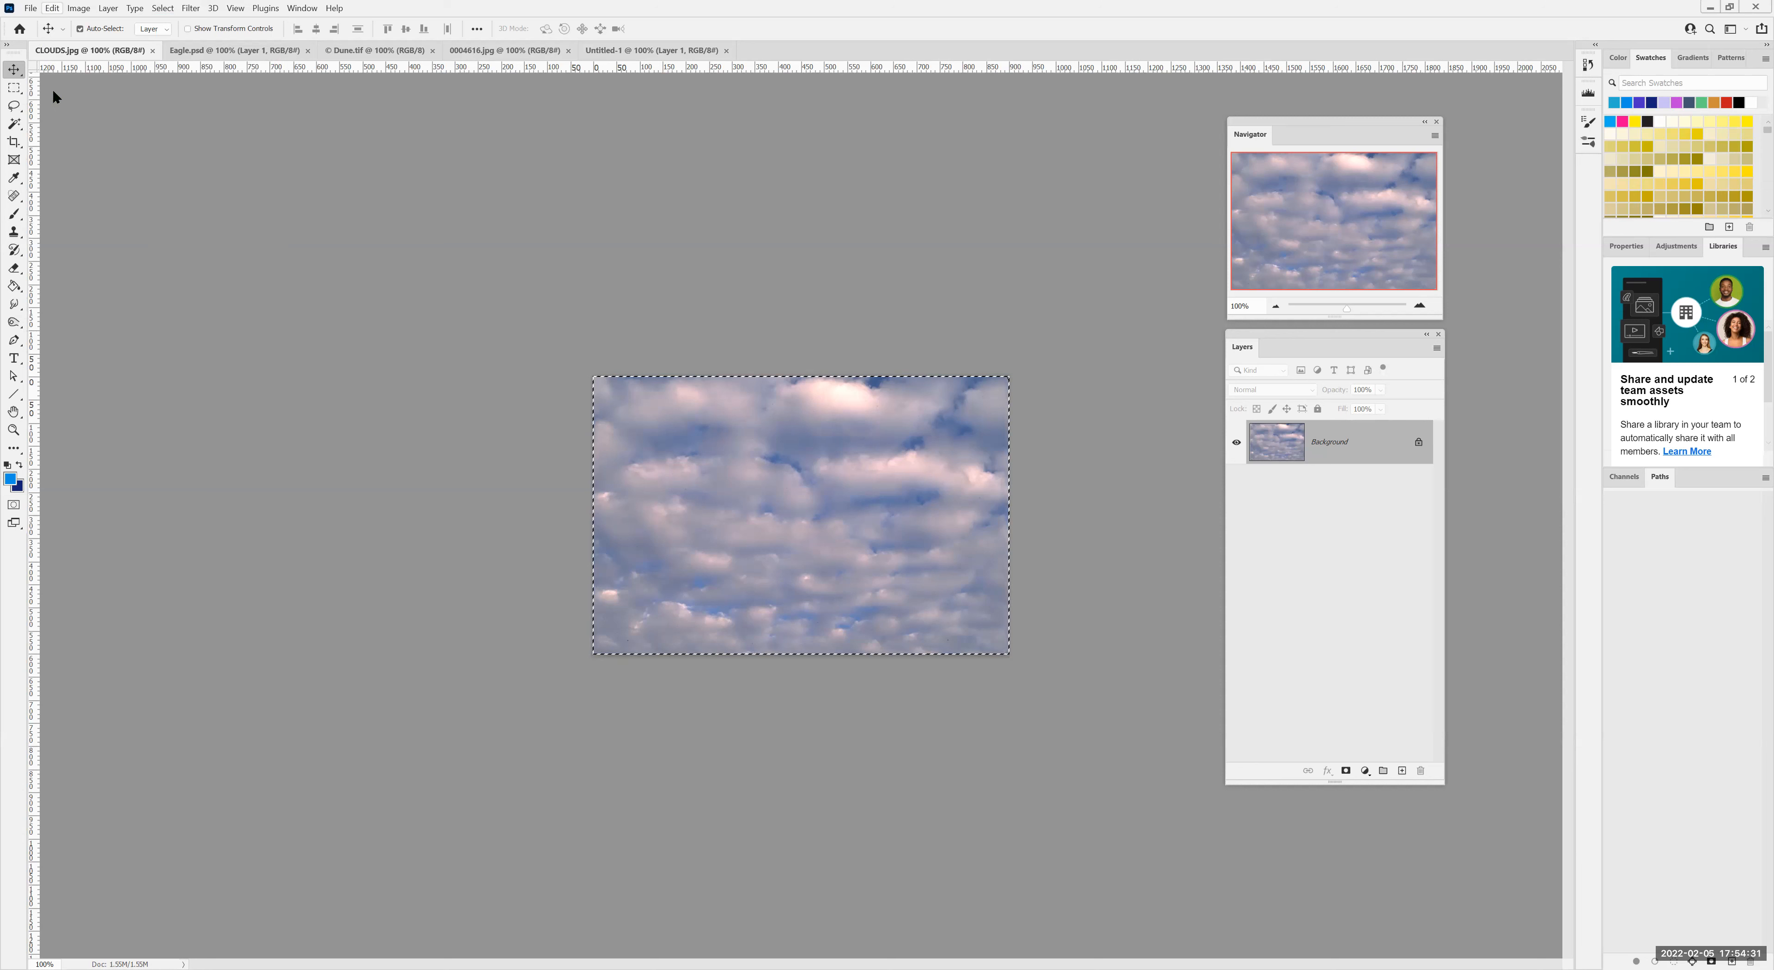
click(55, 94)
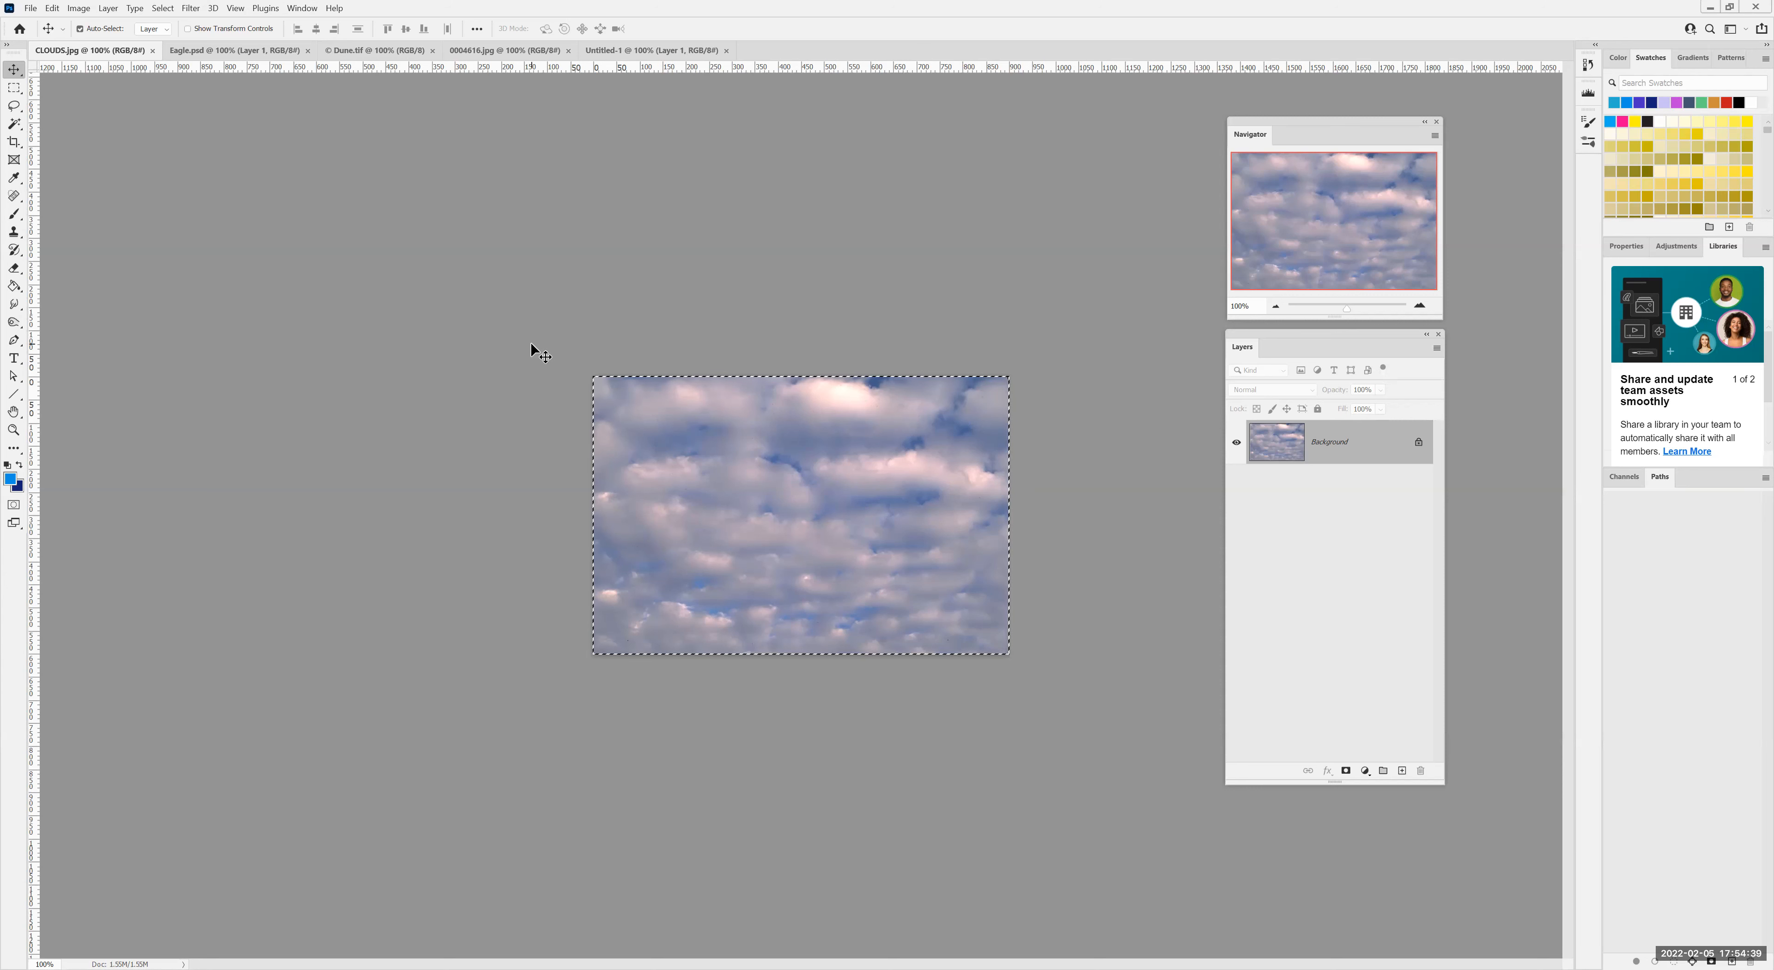
Paste the copied clouds into the blank Untitled-1 document
click(646, 51)
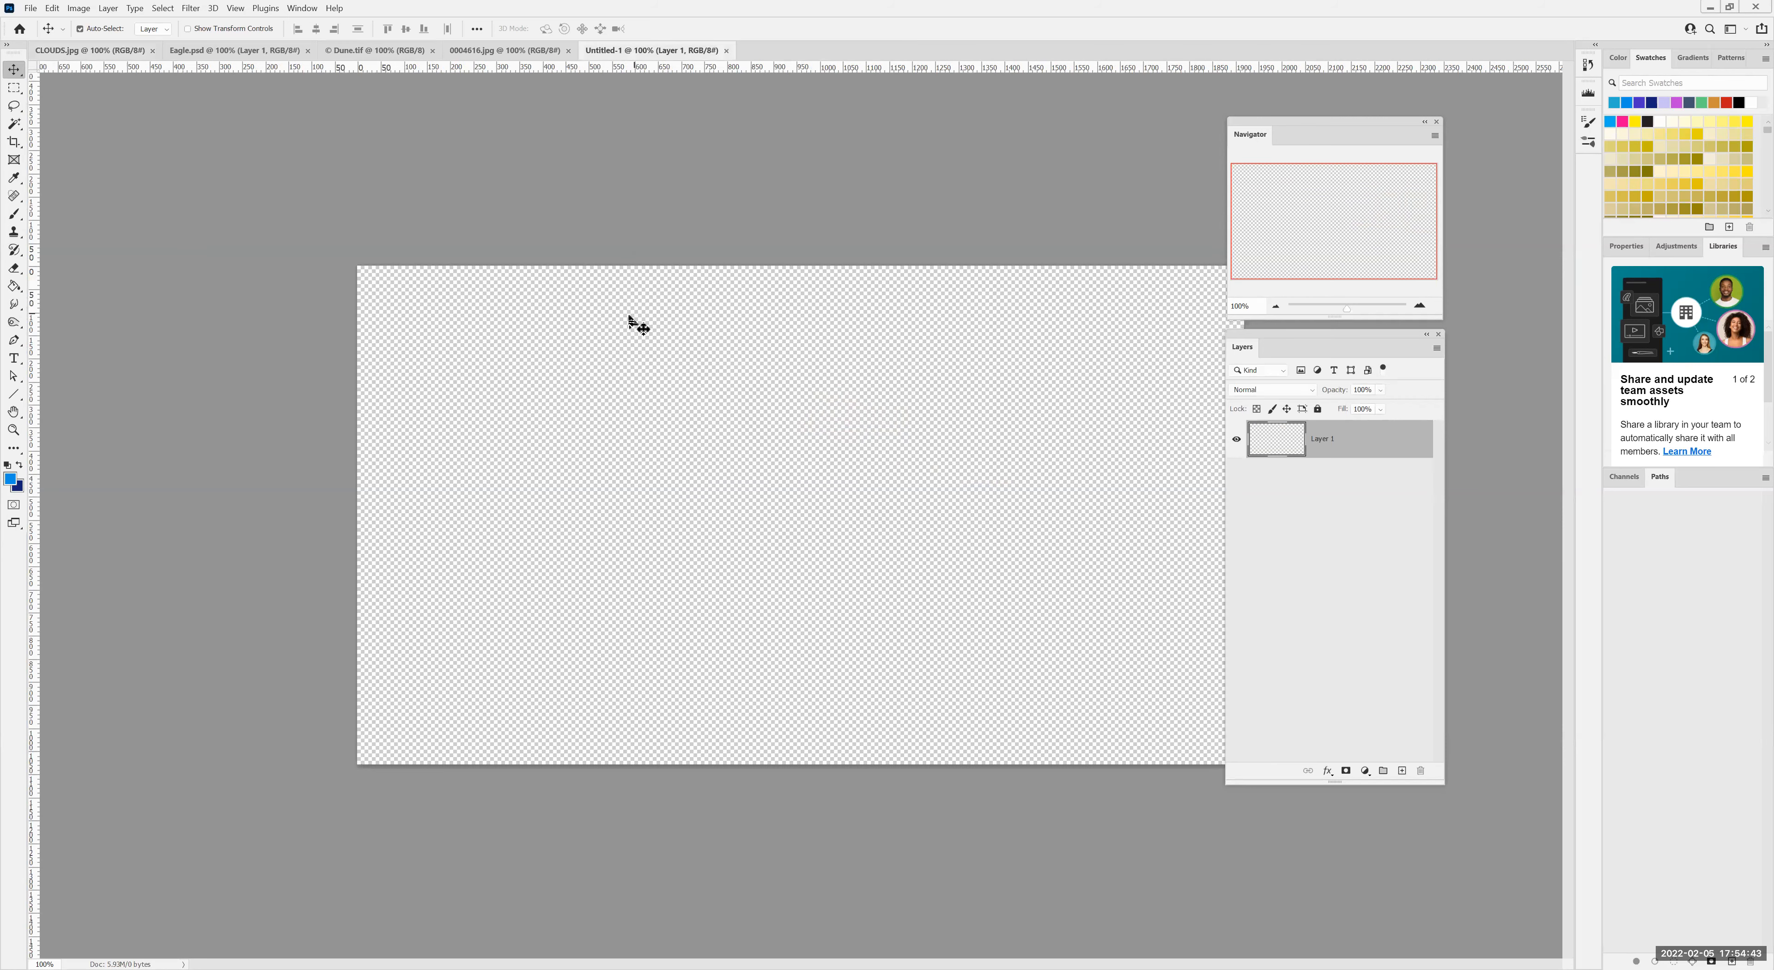
click(52, 8)
click(60, 124)
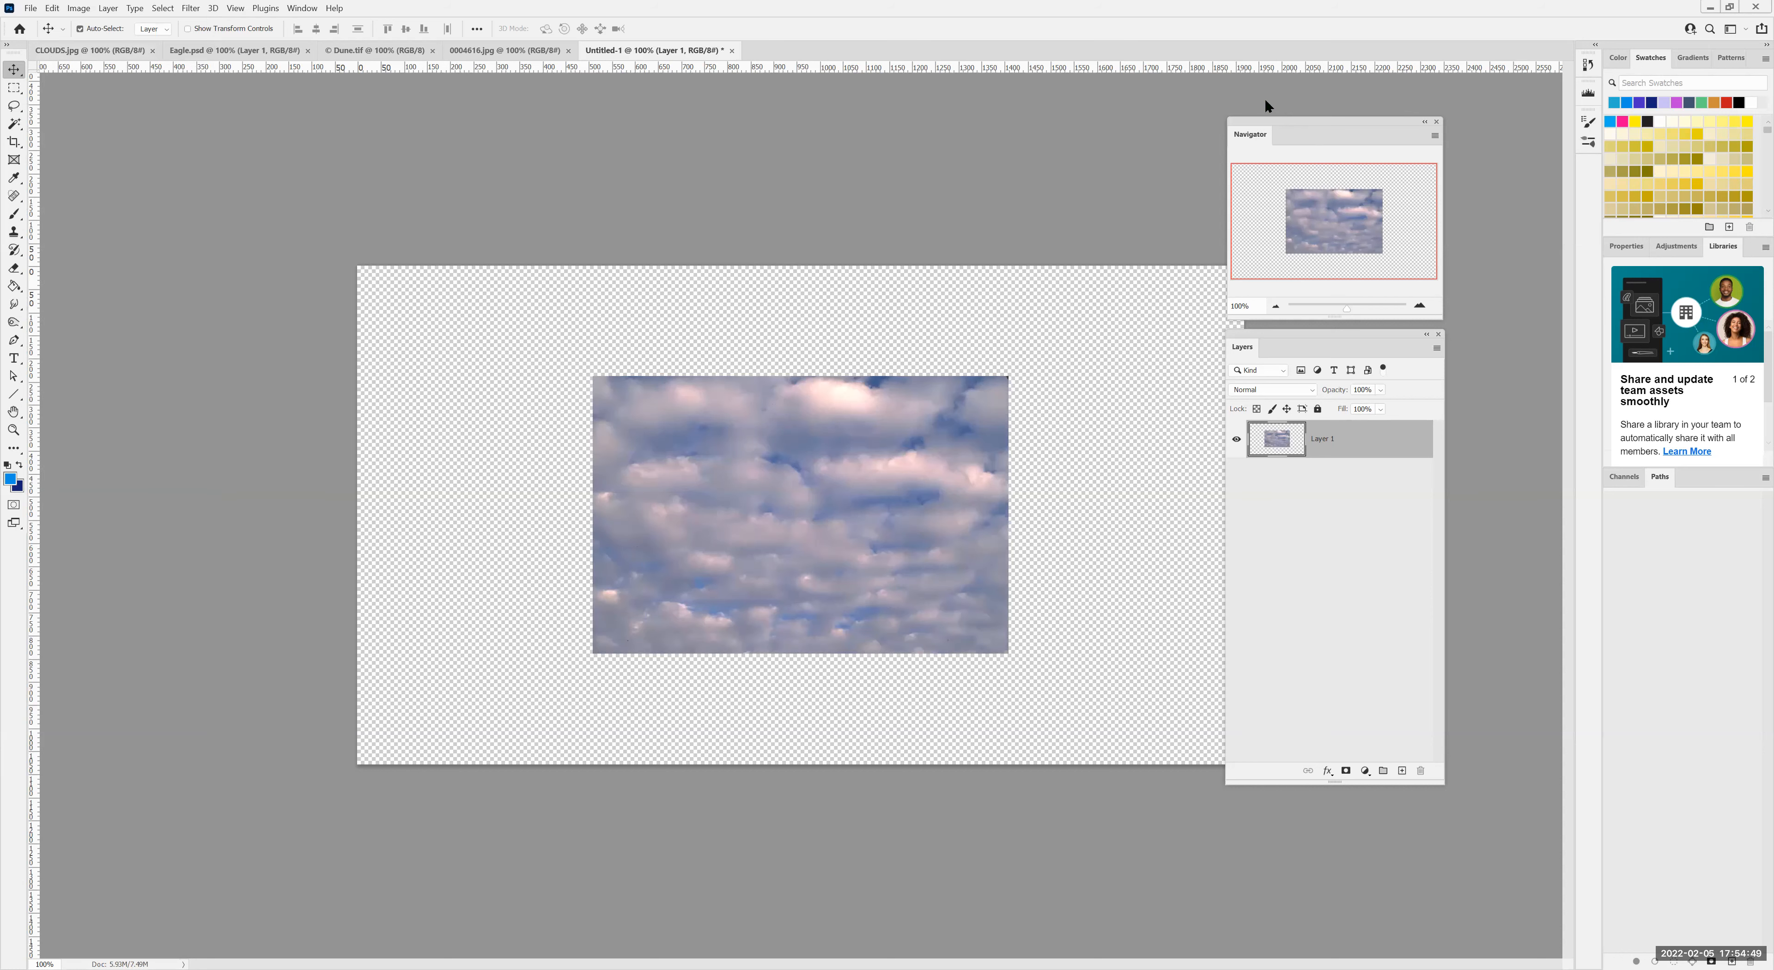
Move the Navigator and Layers panels clear of the canvas and scale the clouds with Free Transform to fill the whole canvas
drag(1275, 124, 1308, 97)
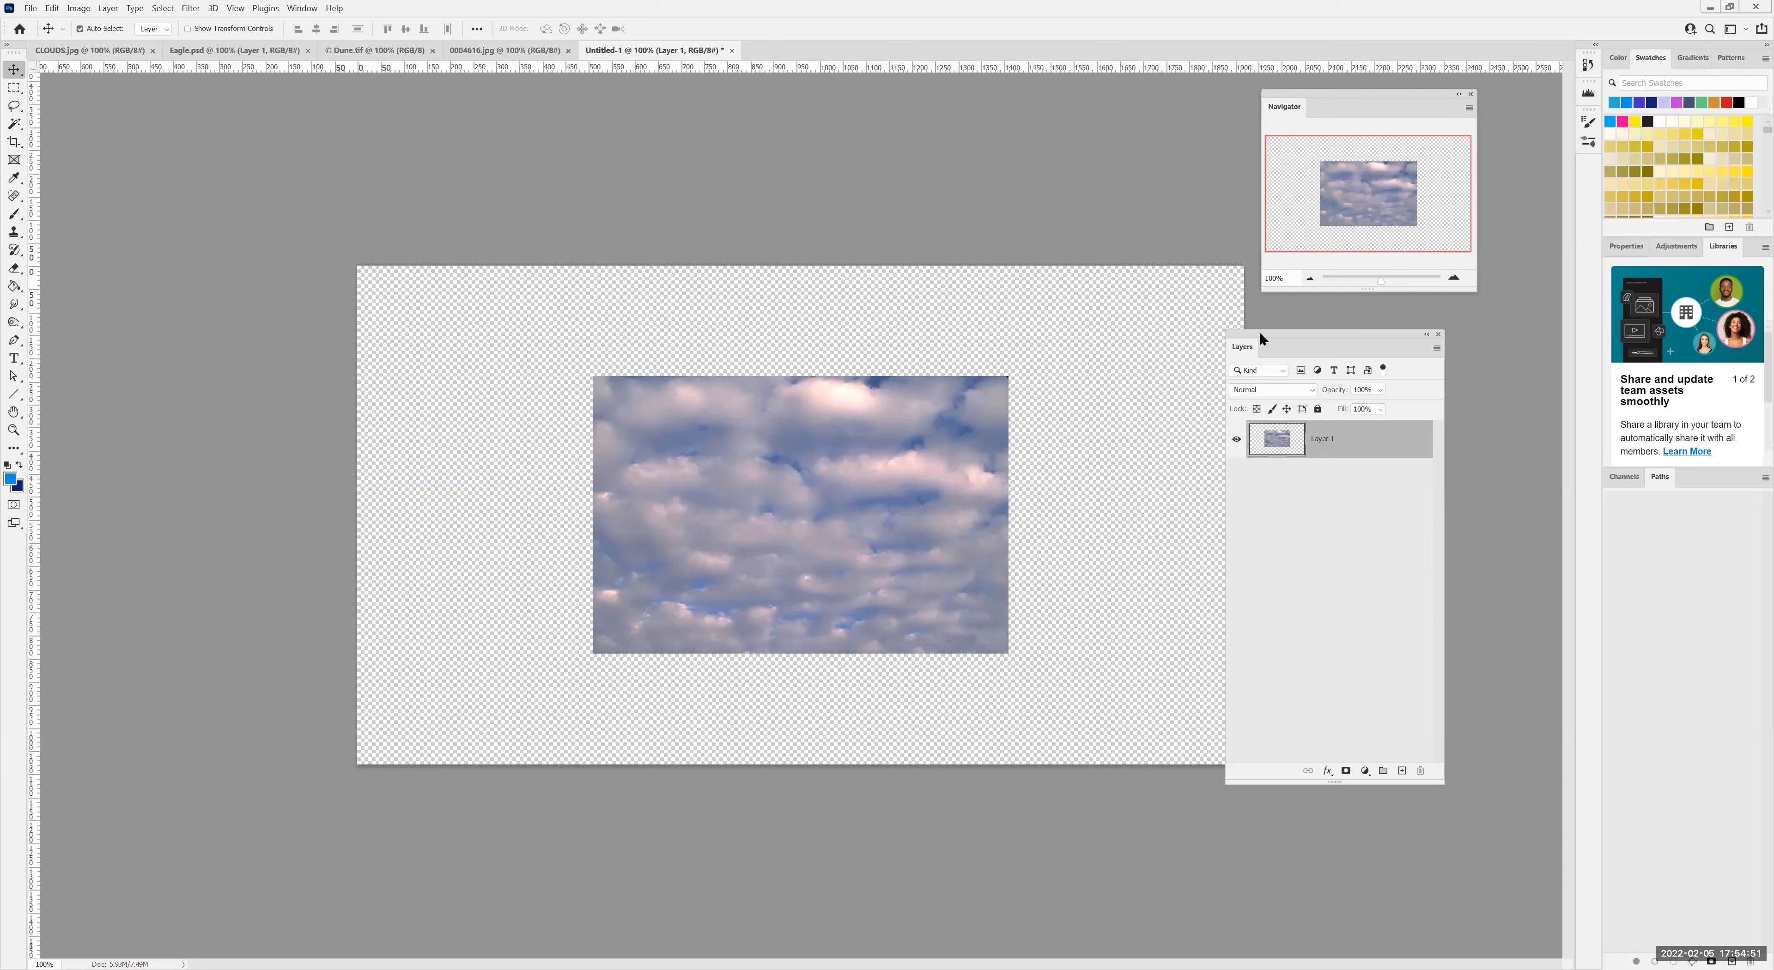
drag(1262, 334, 1297, 308)
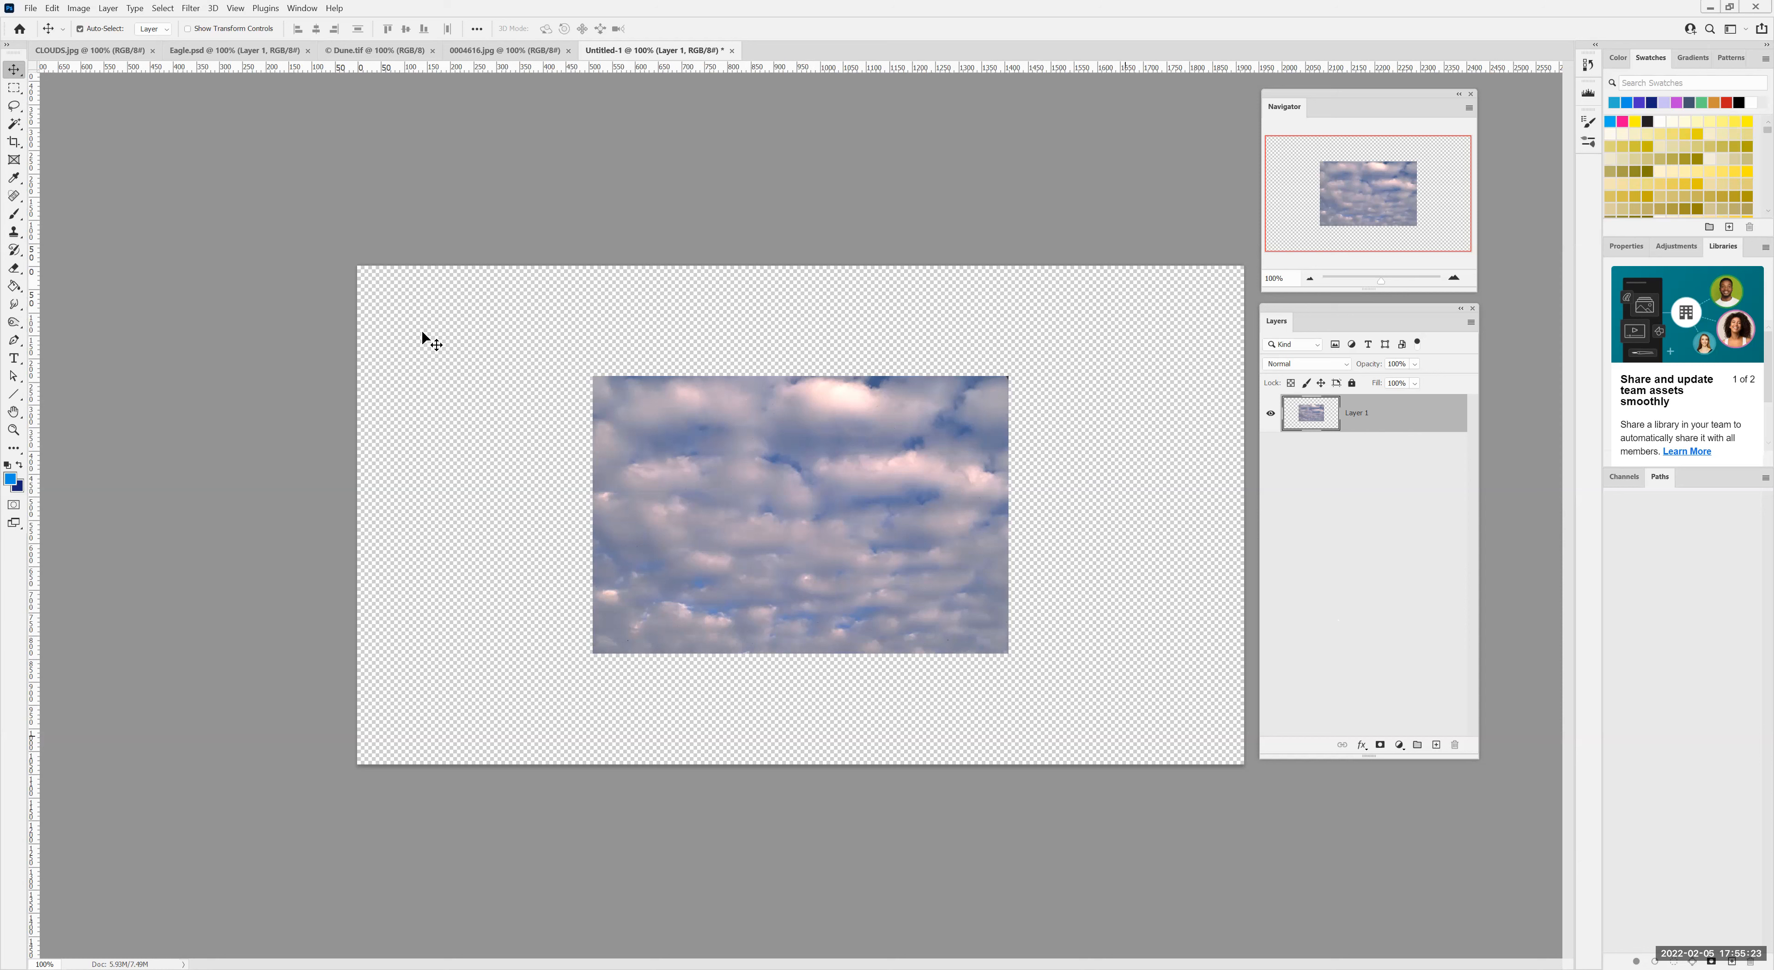
click(52, 8)
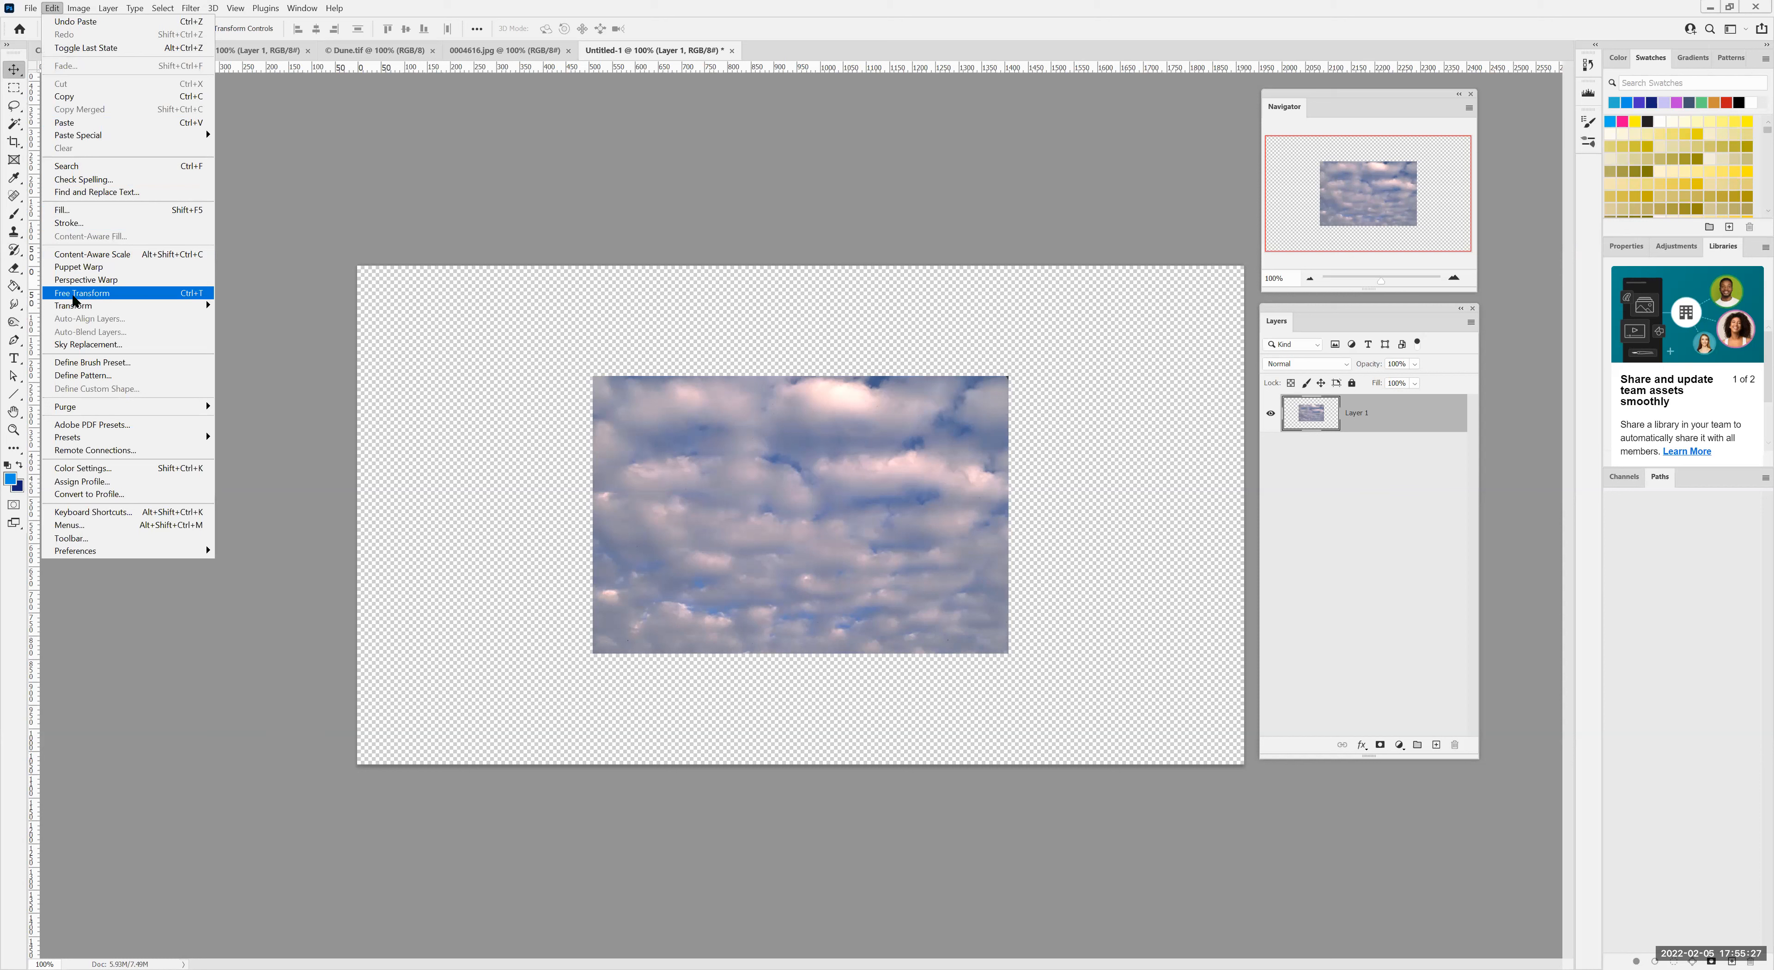
click(73, 295)
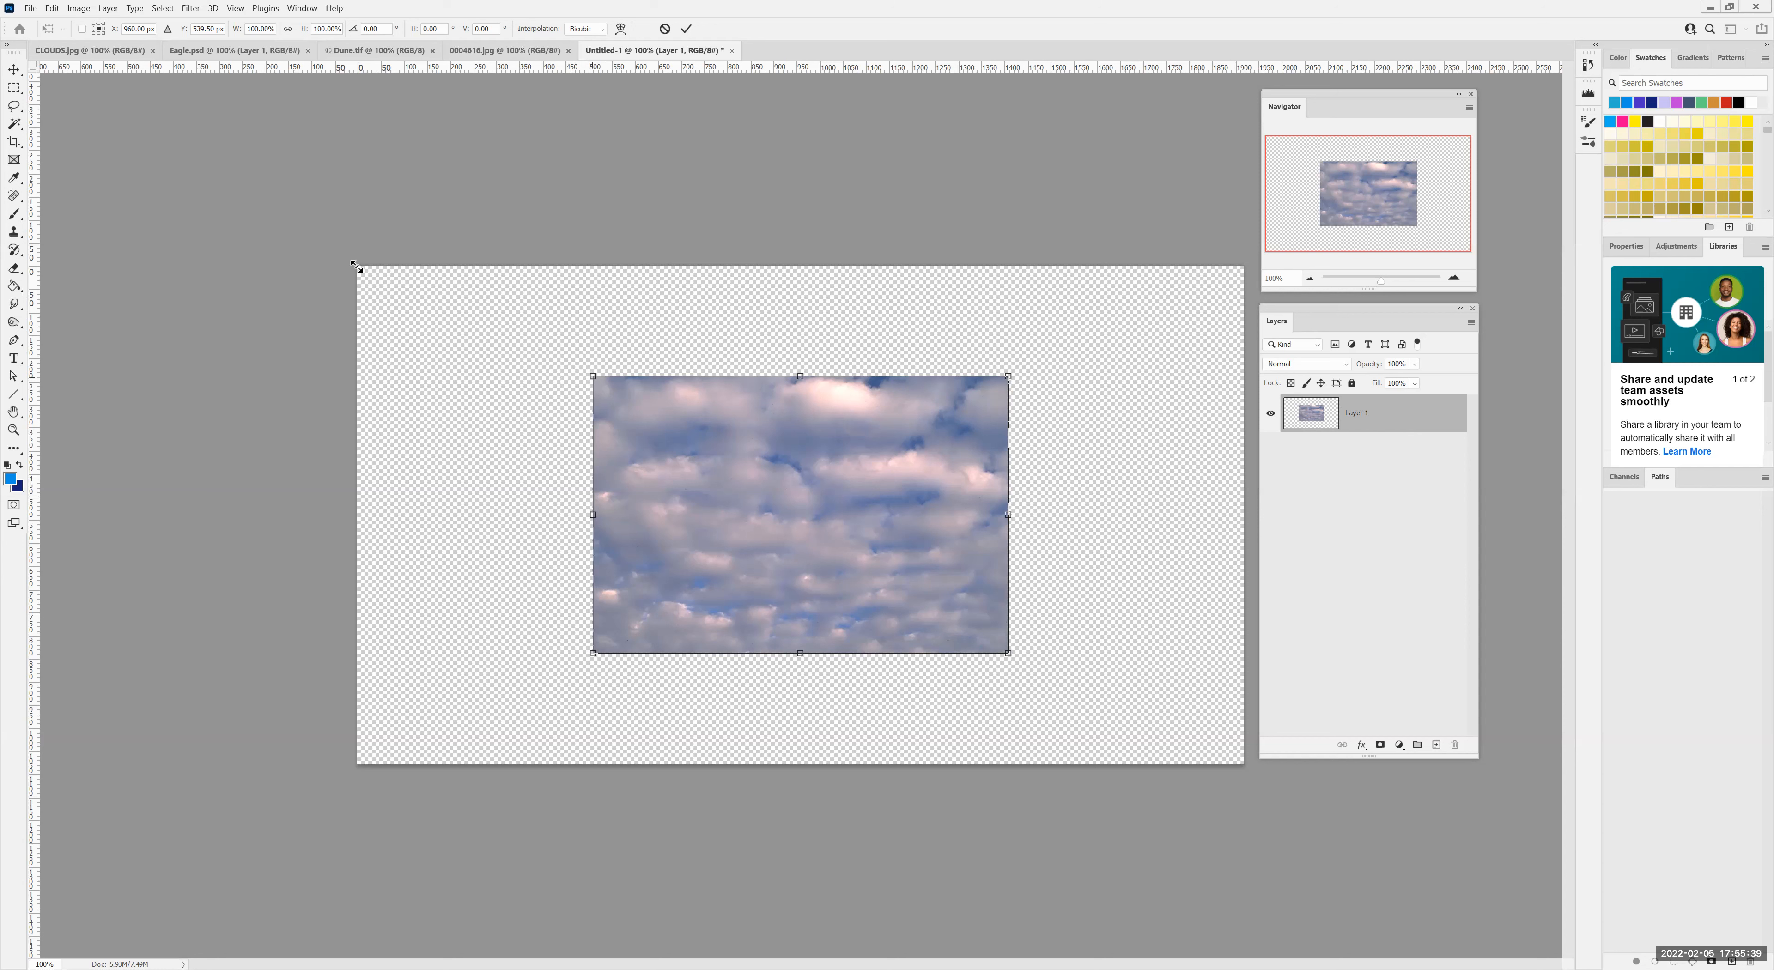
drag(592, 376, 356, 265)
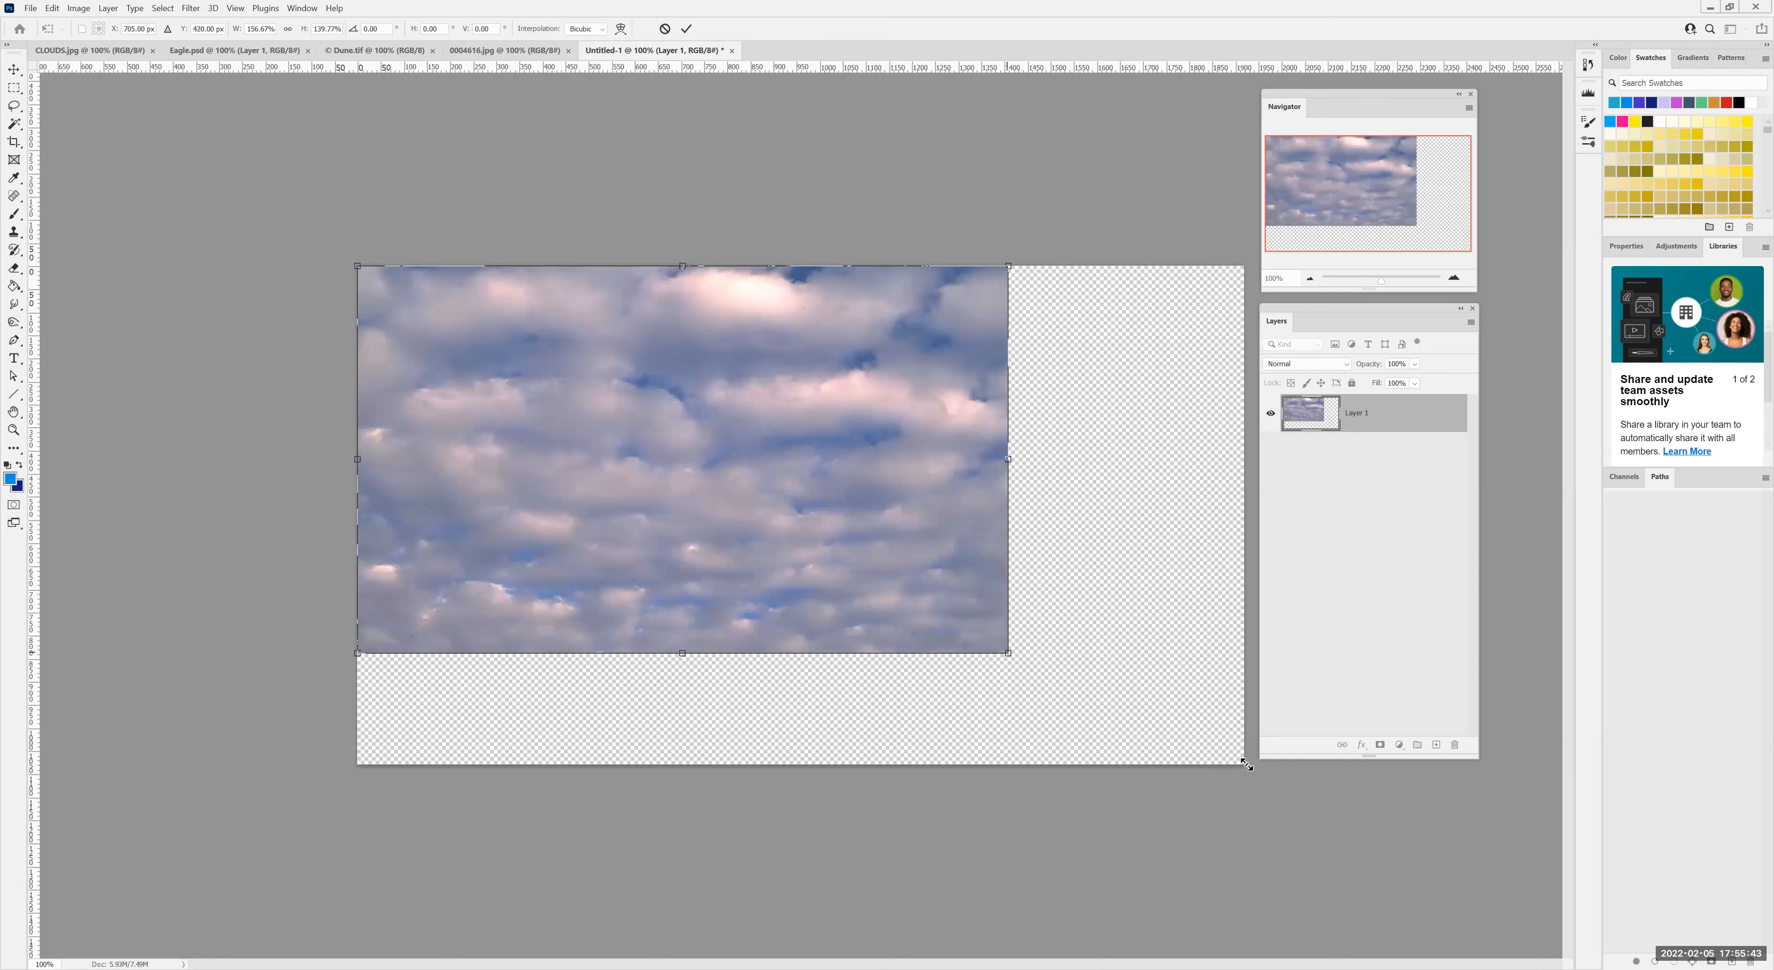
drag(1245, 765, 1245, 765)
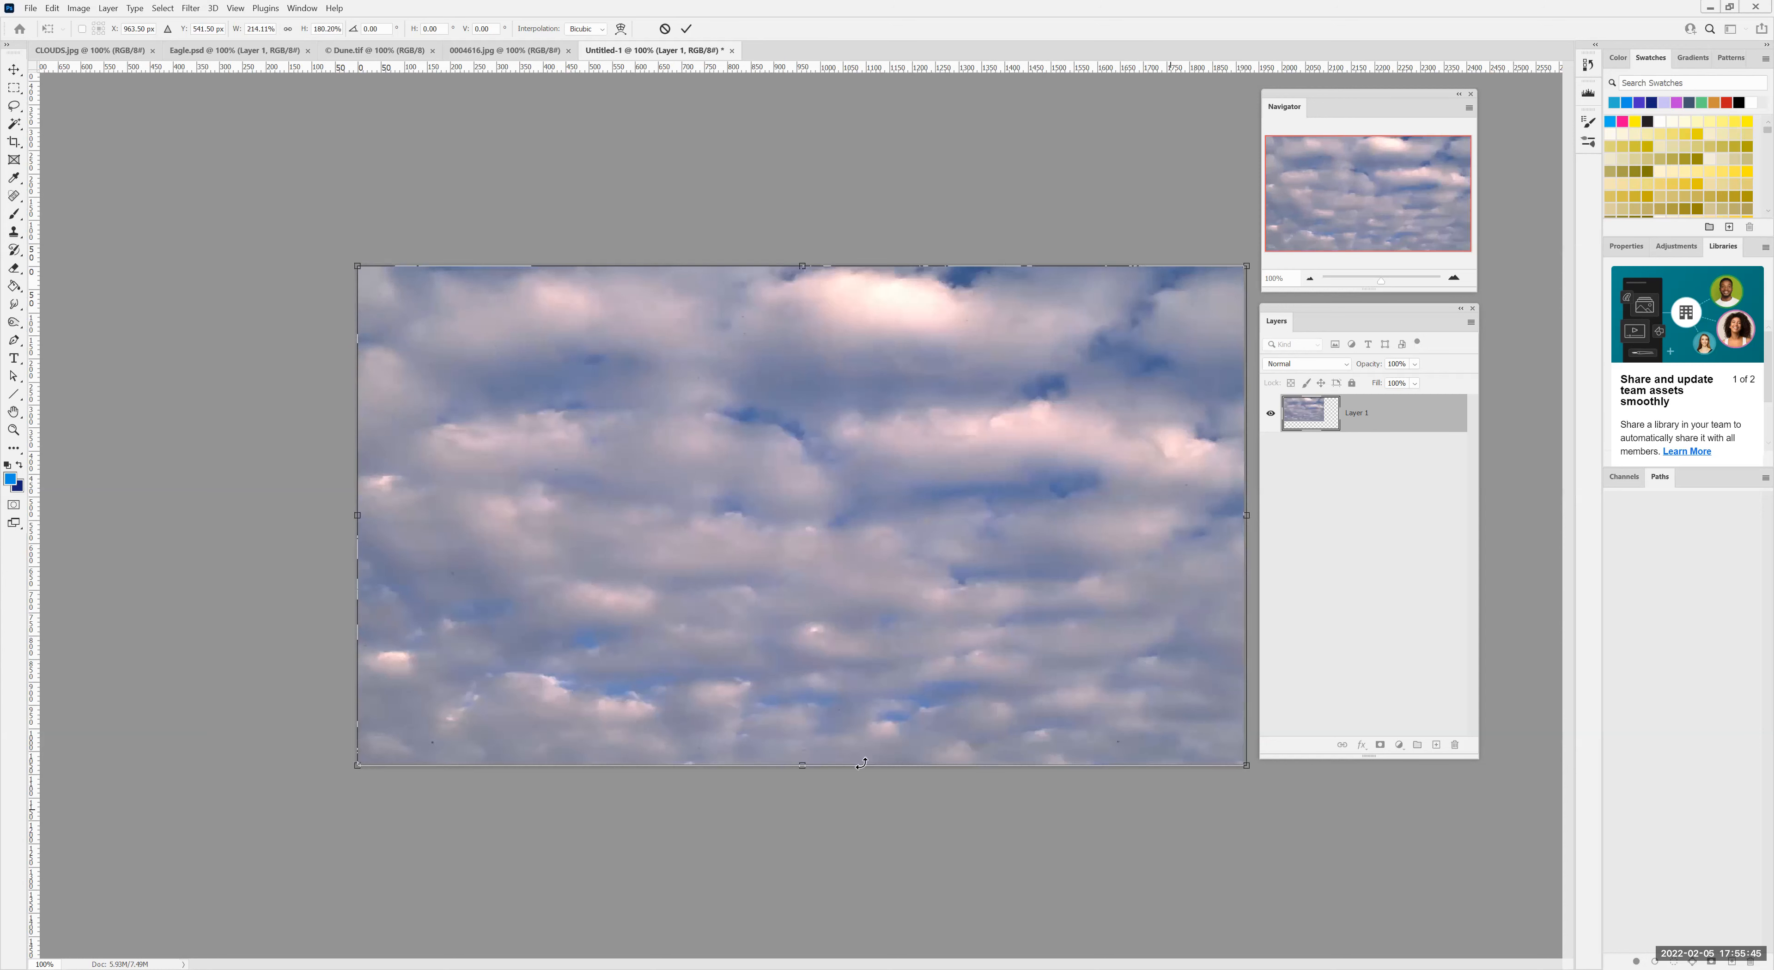
click(686, 28)
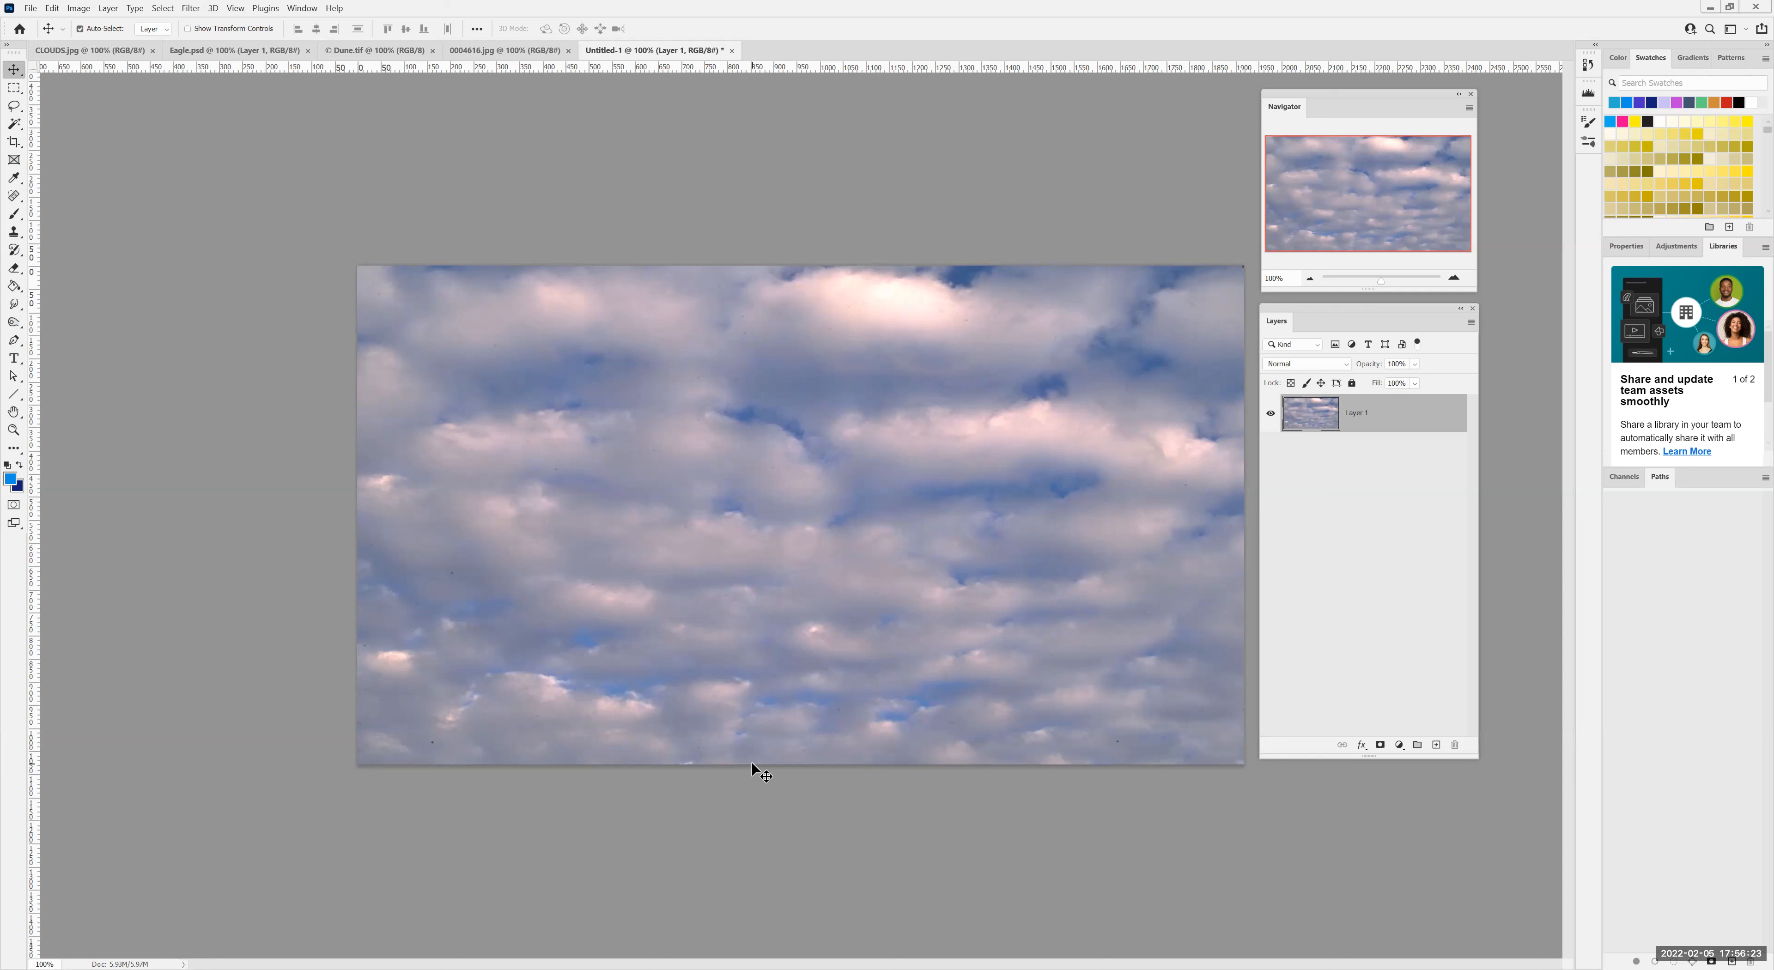
Save the document as exer4 in Photoshop format in the exercises folder, with Maximize Compatibility on
click(31, 8)
key(Escape)
key(ctrl+s)
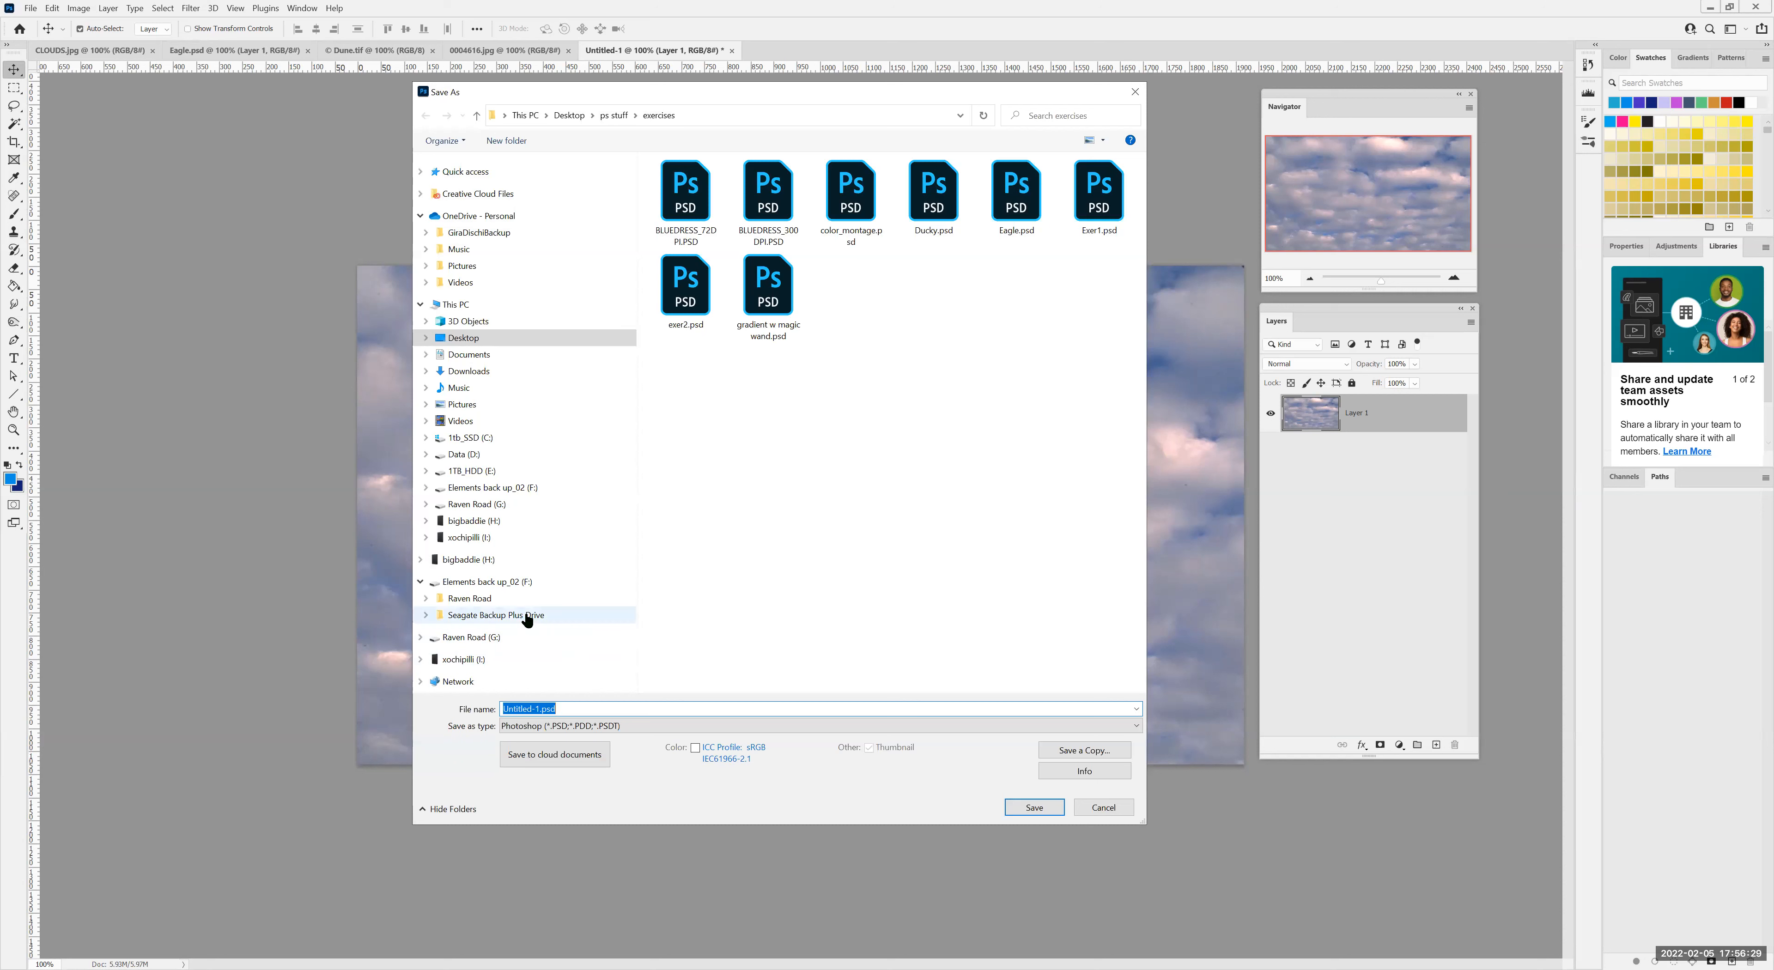
text(exer)
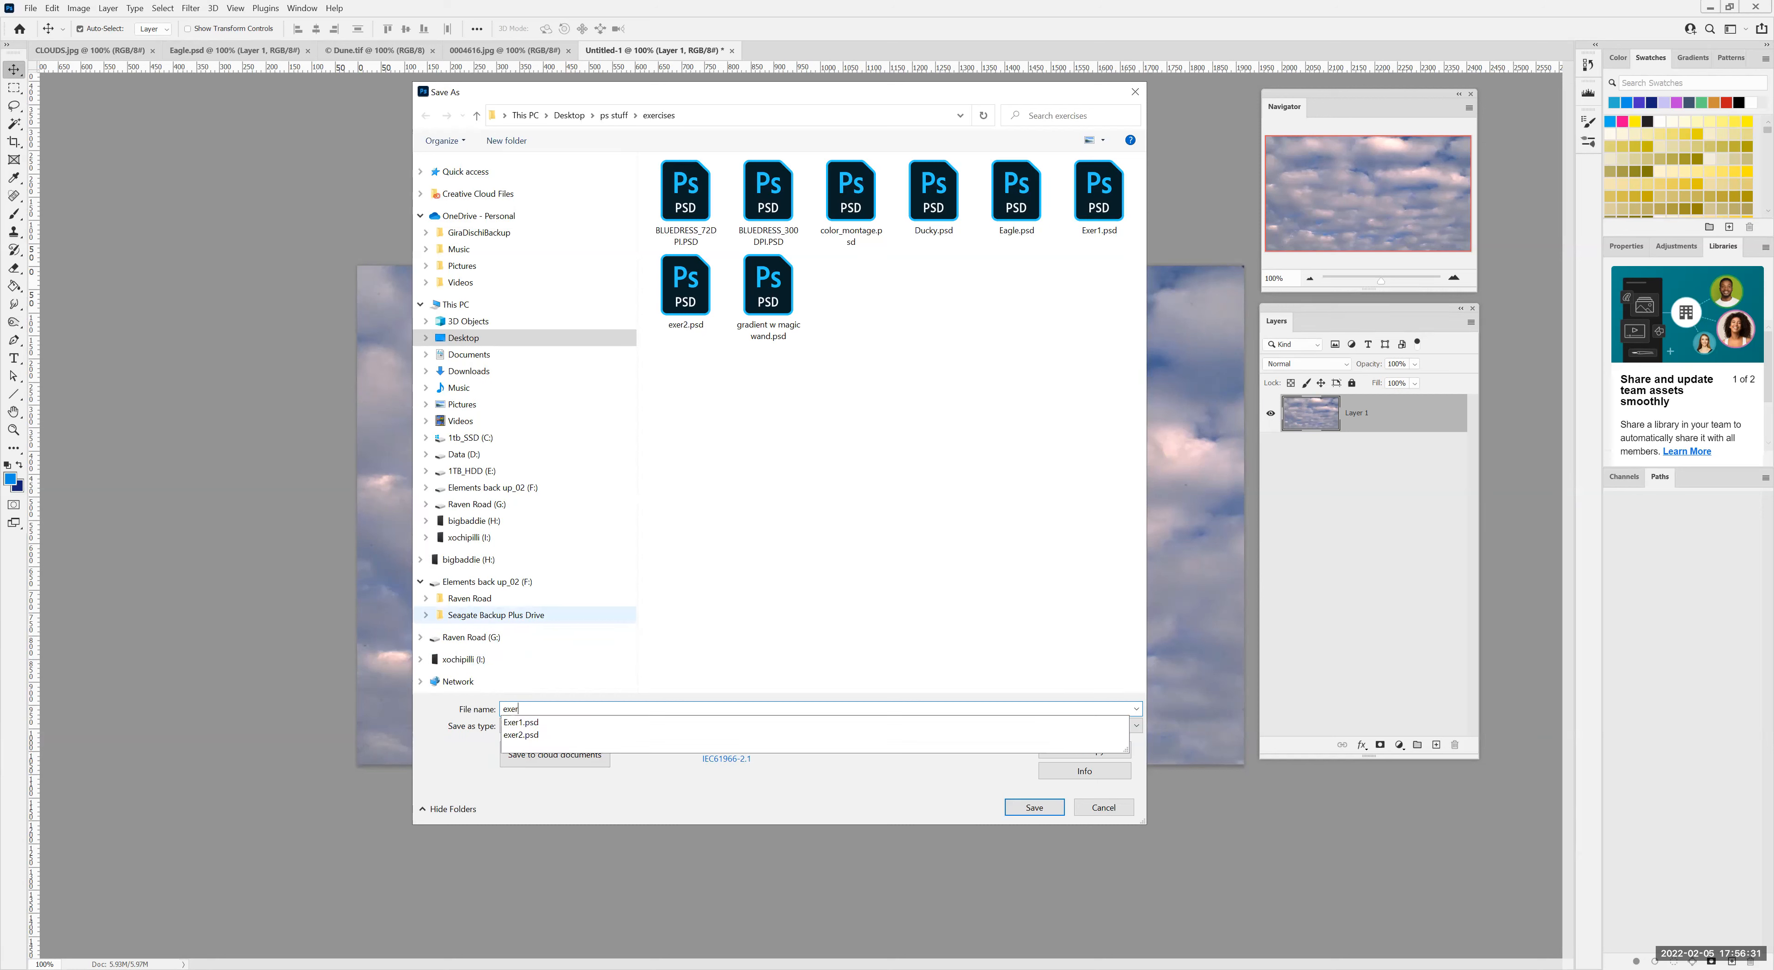
text(4)
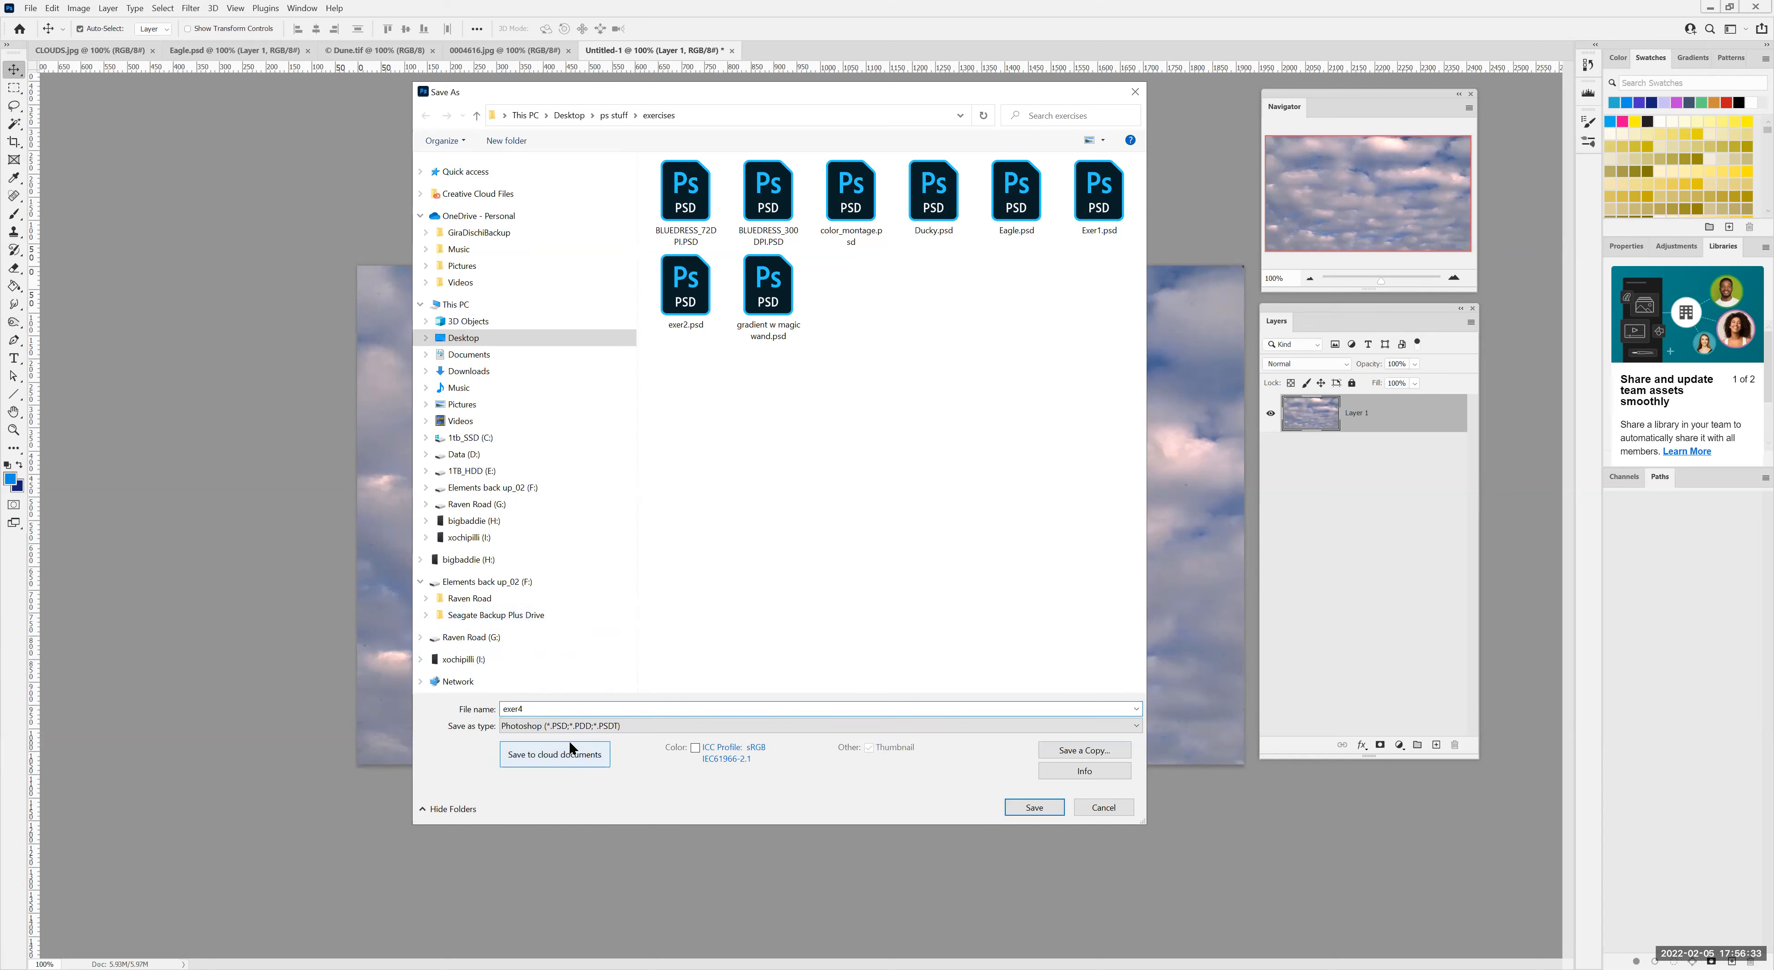
click(1017, 808)
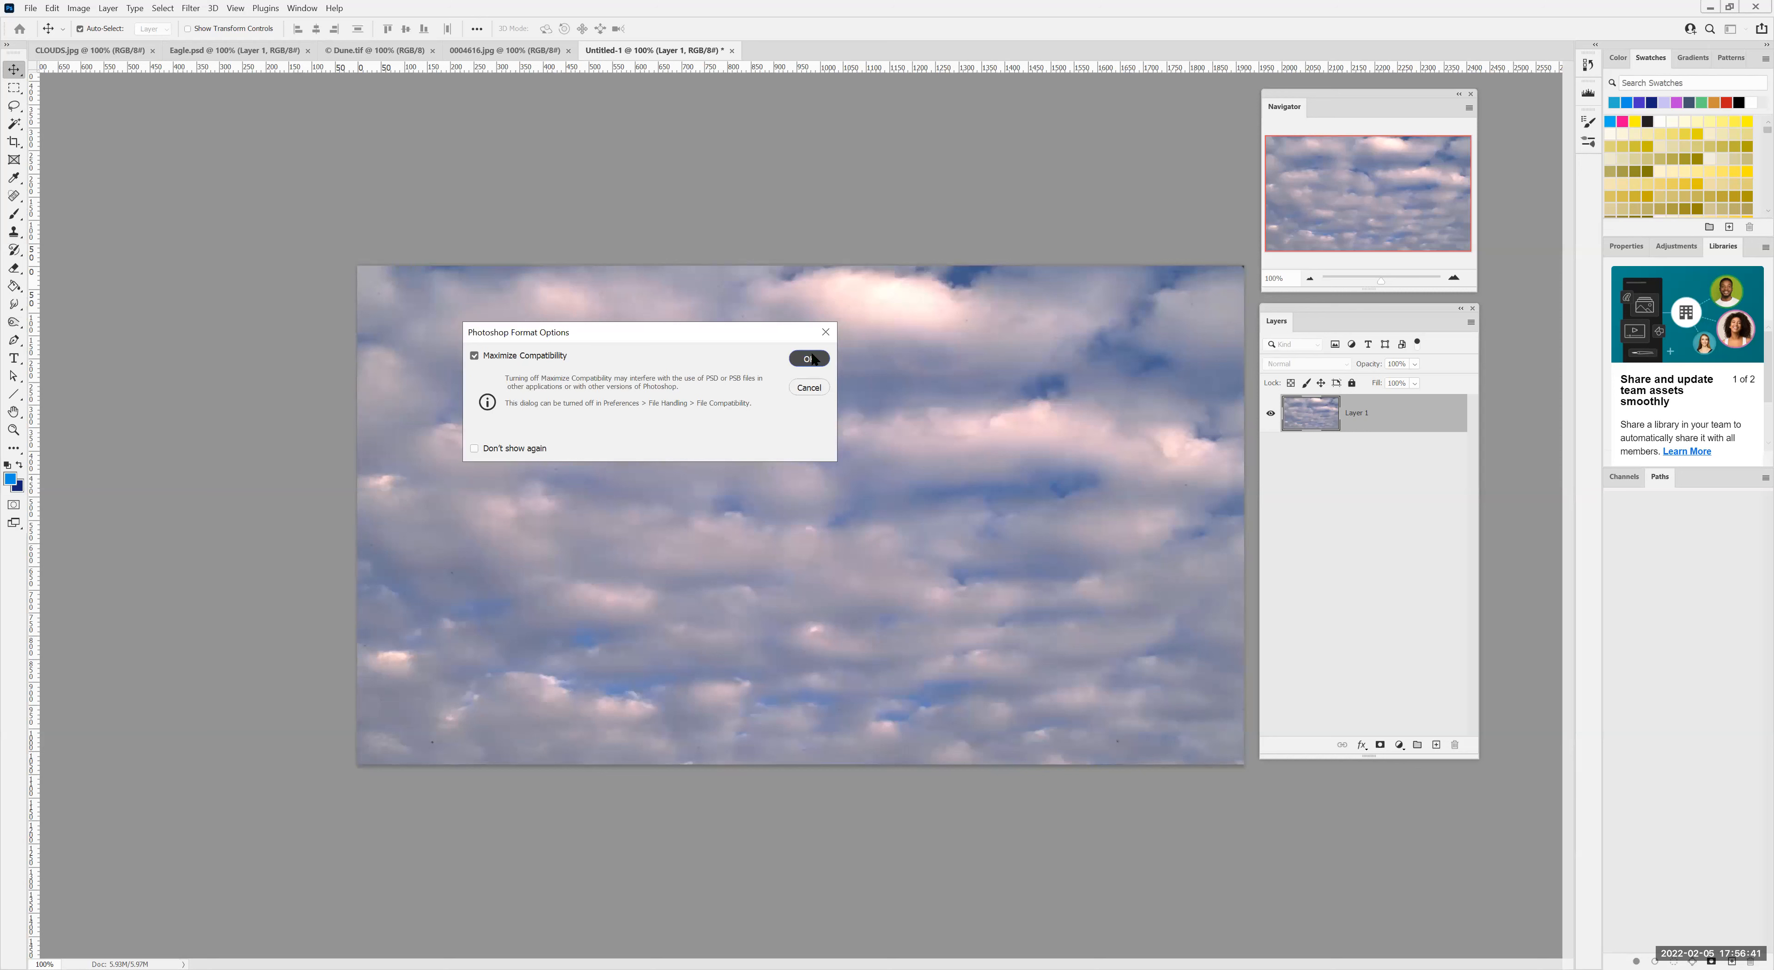
click(812, 358)
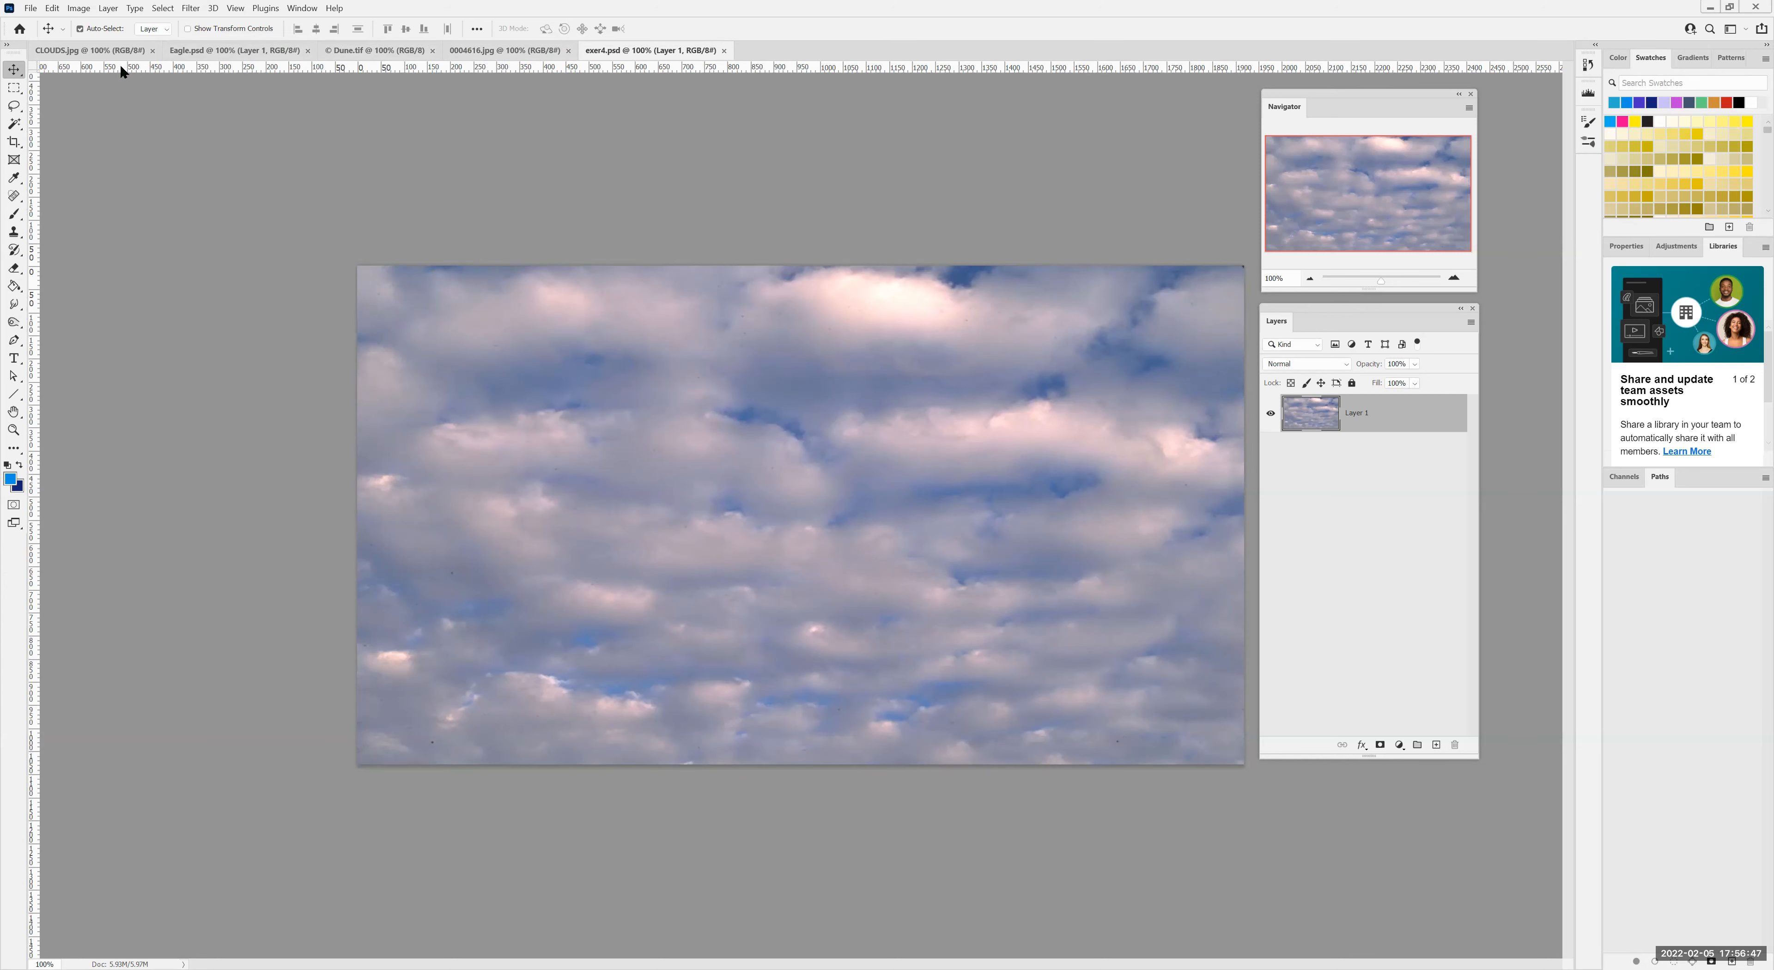
Look through the open clouds, eagle, dune and gift box images and return to exer4.psd
click(99, 54)
click(210, 52)
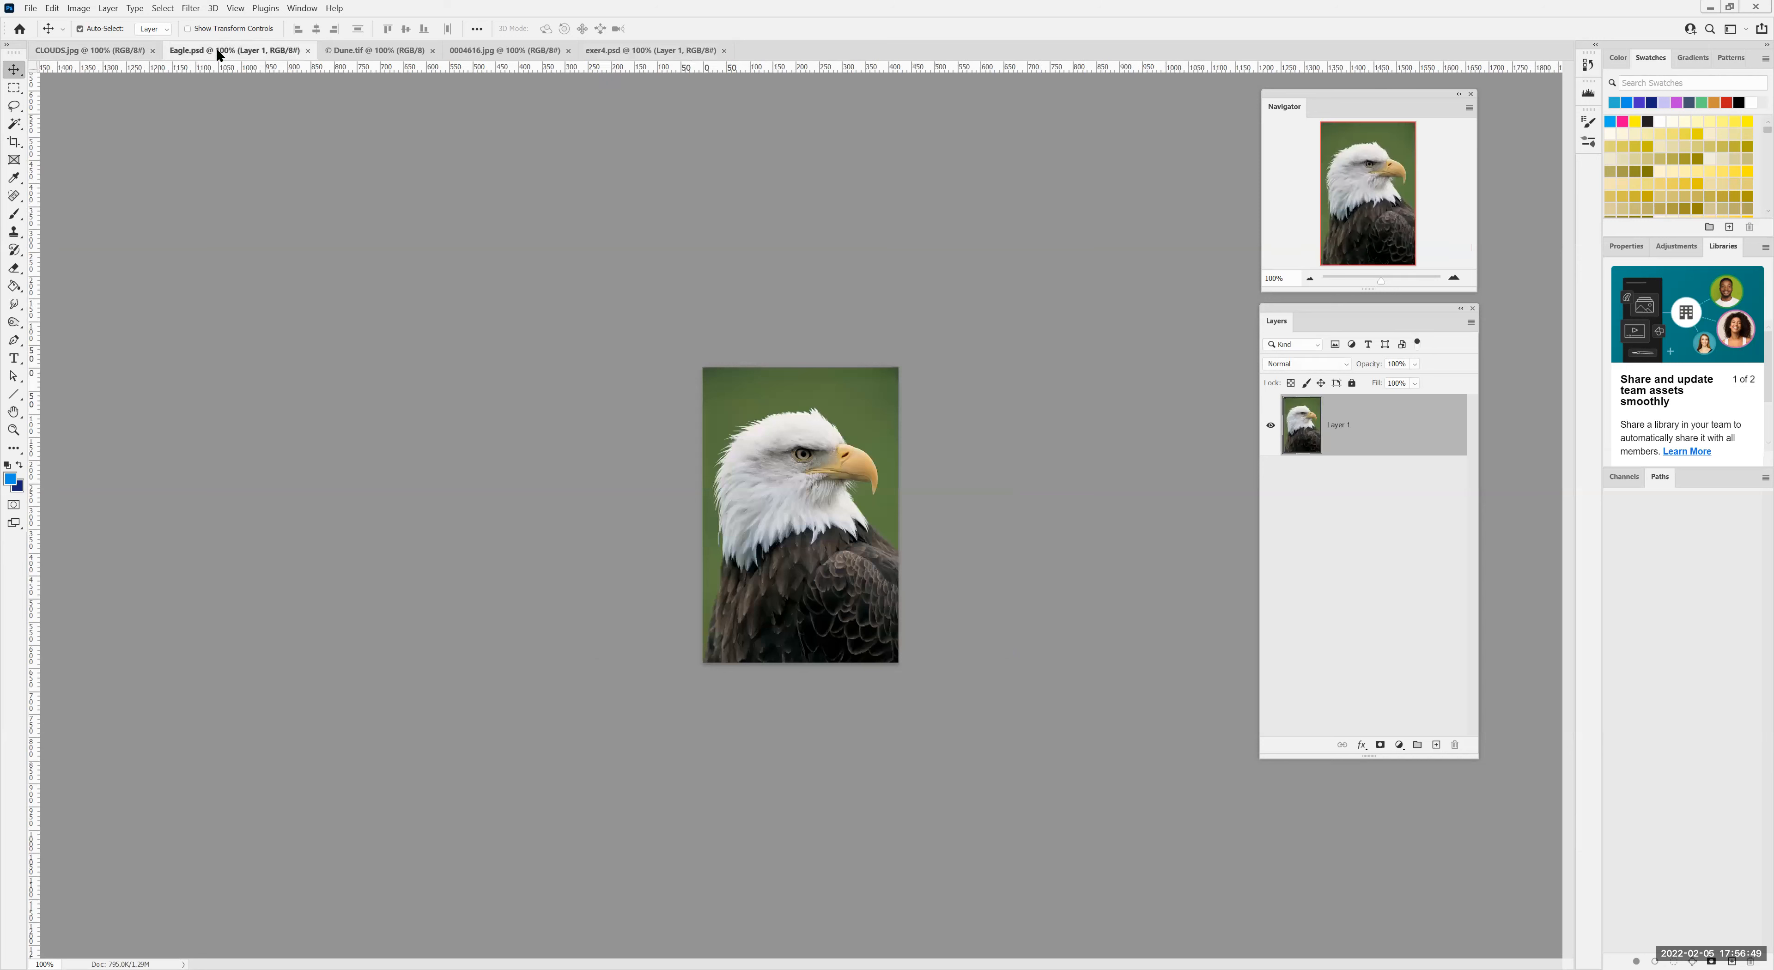
click(333, 48)
click(482, 50)
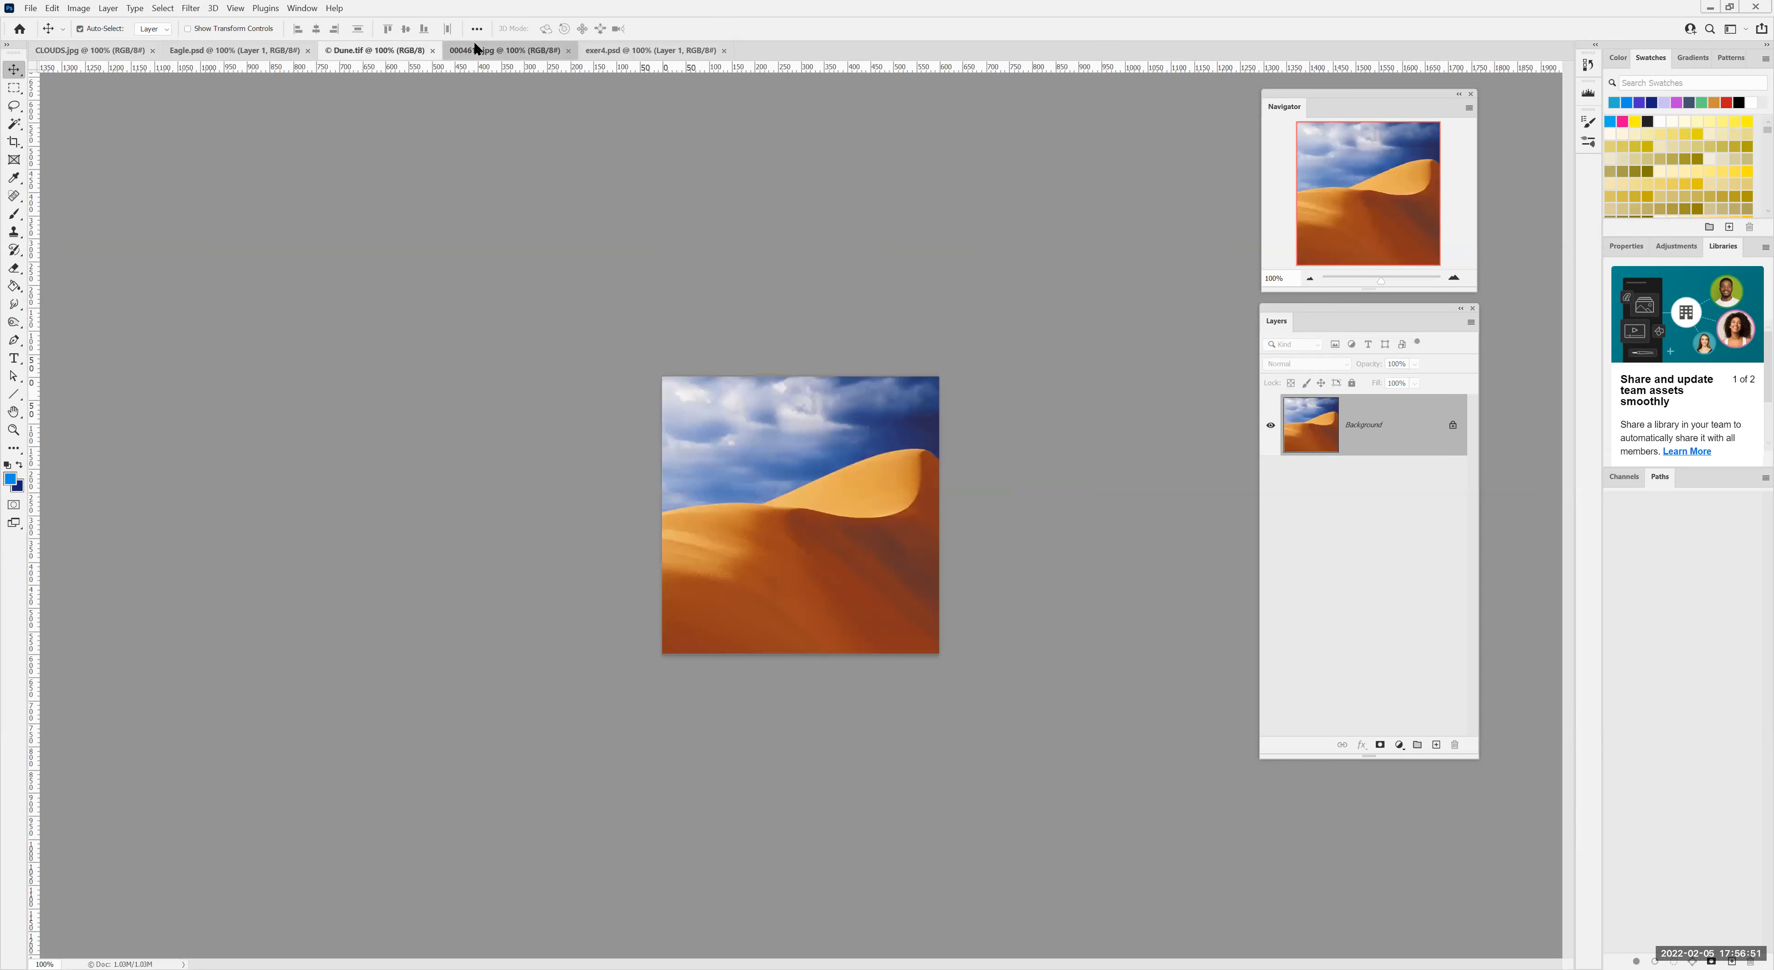
click(632, 51)
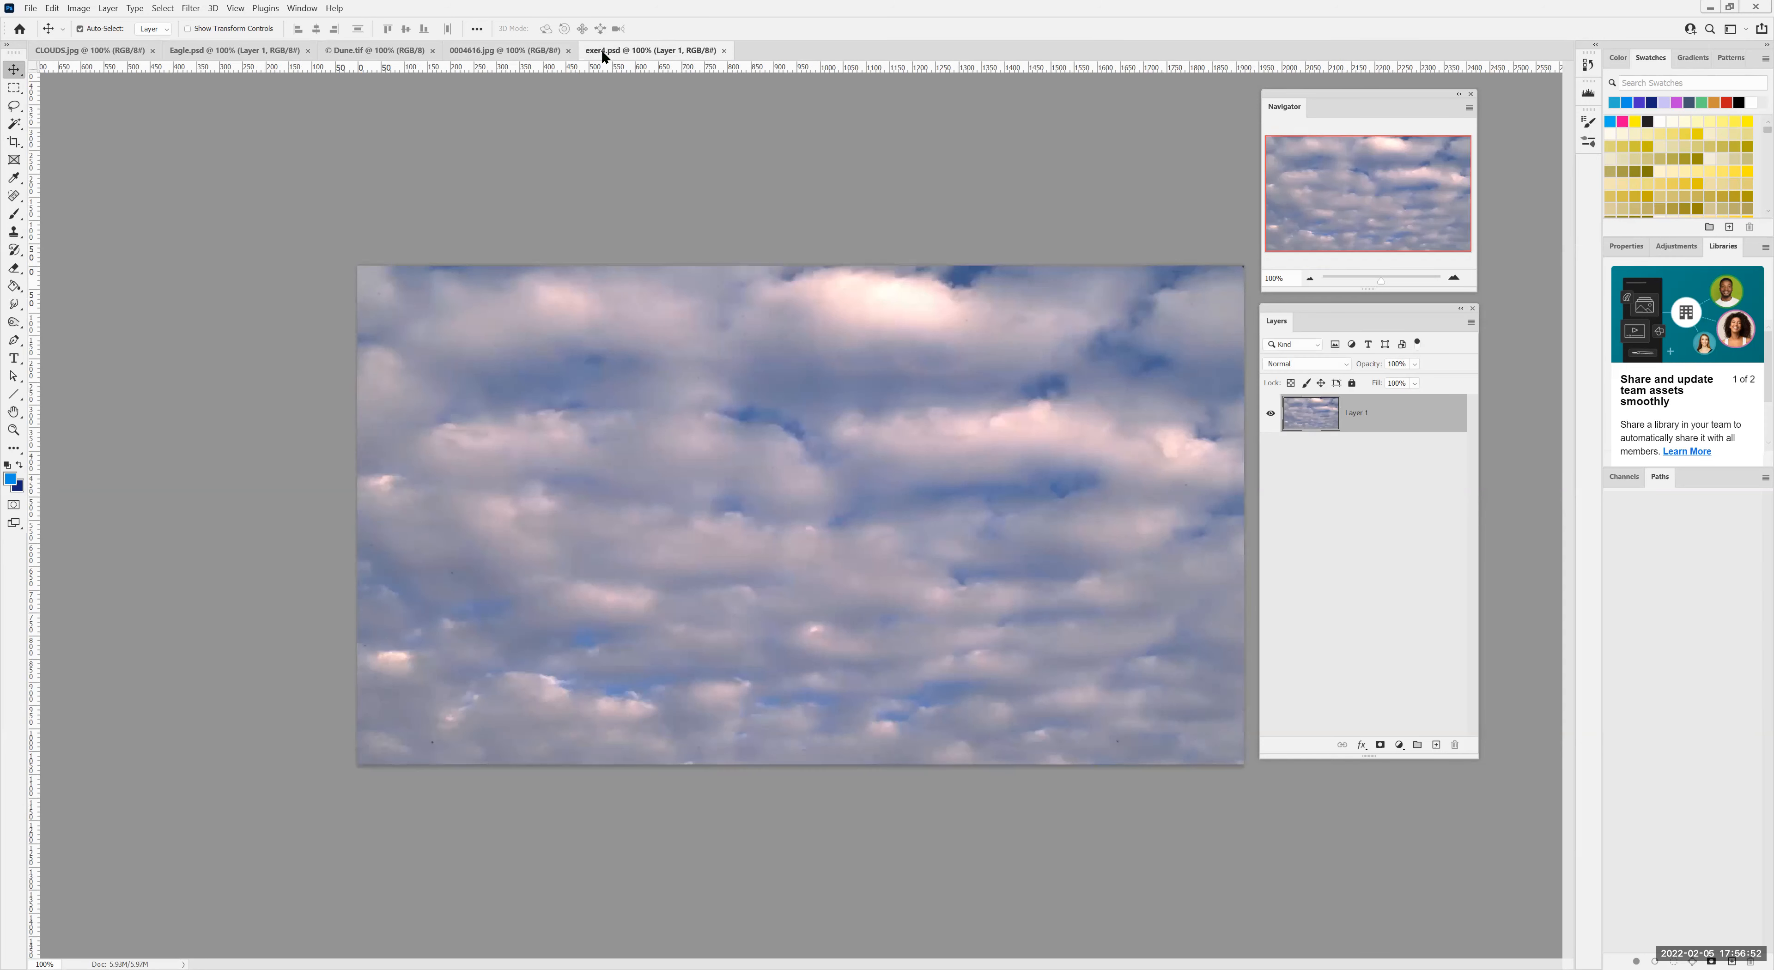
click(510, 53)
click(369, 53)
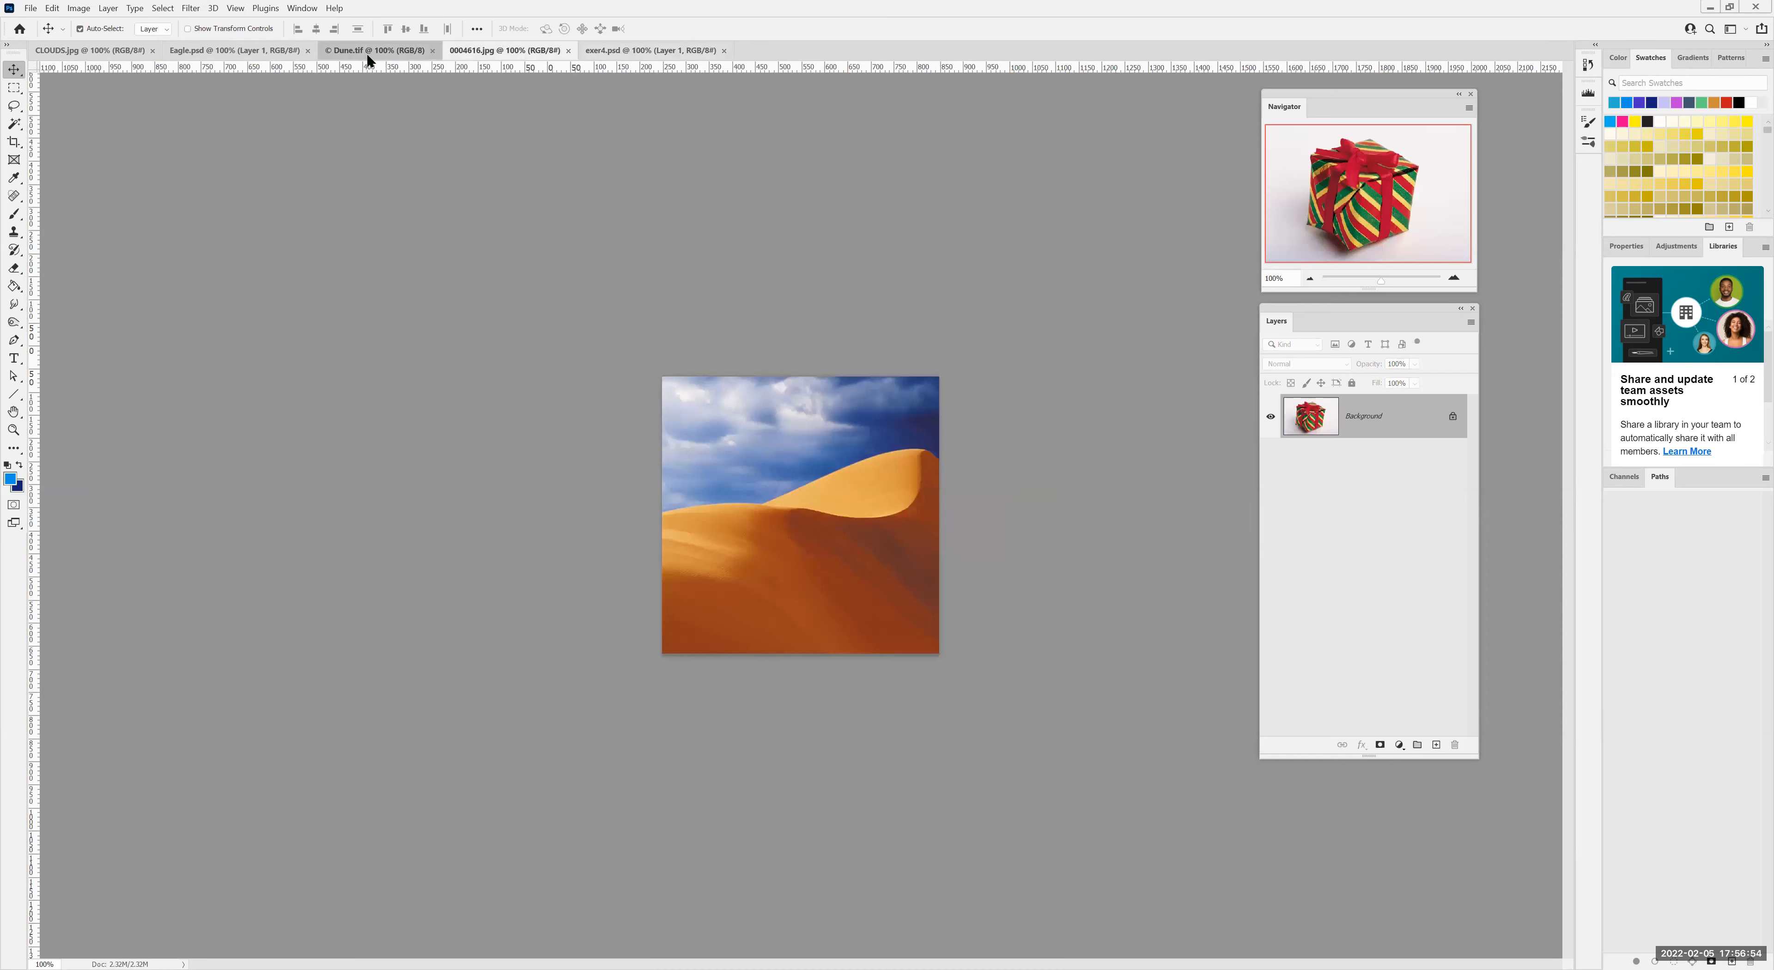
click(230, 55)
click(105, 55)
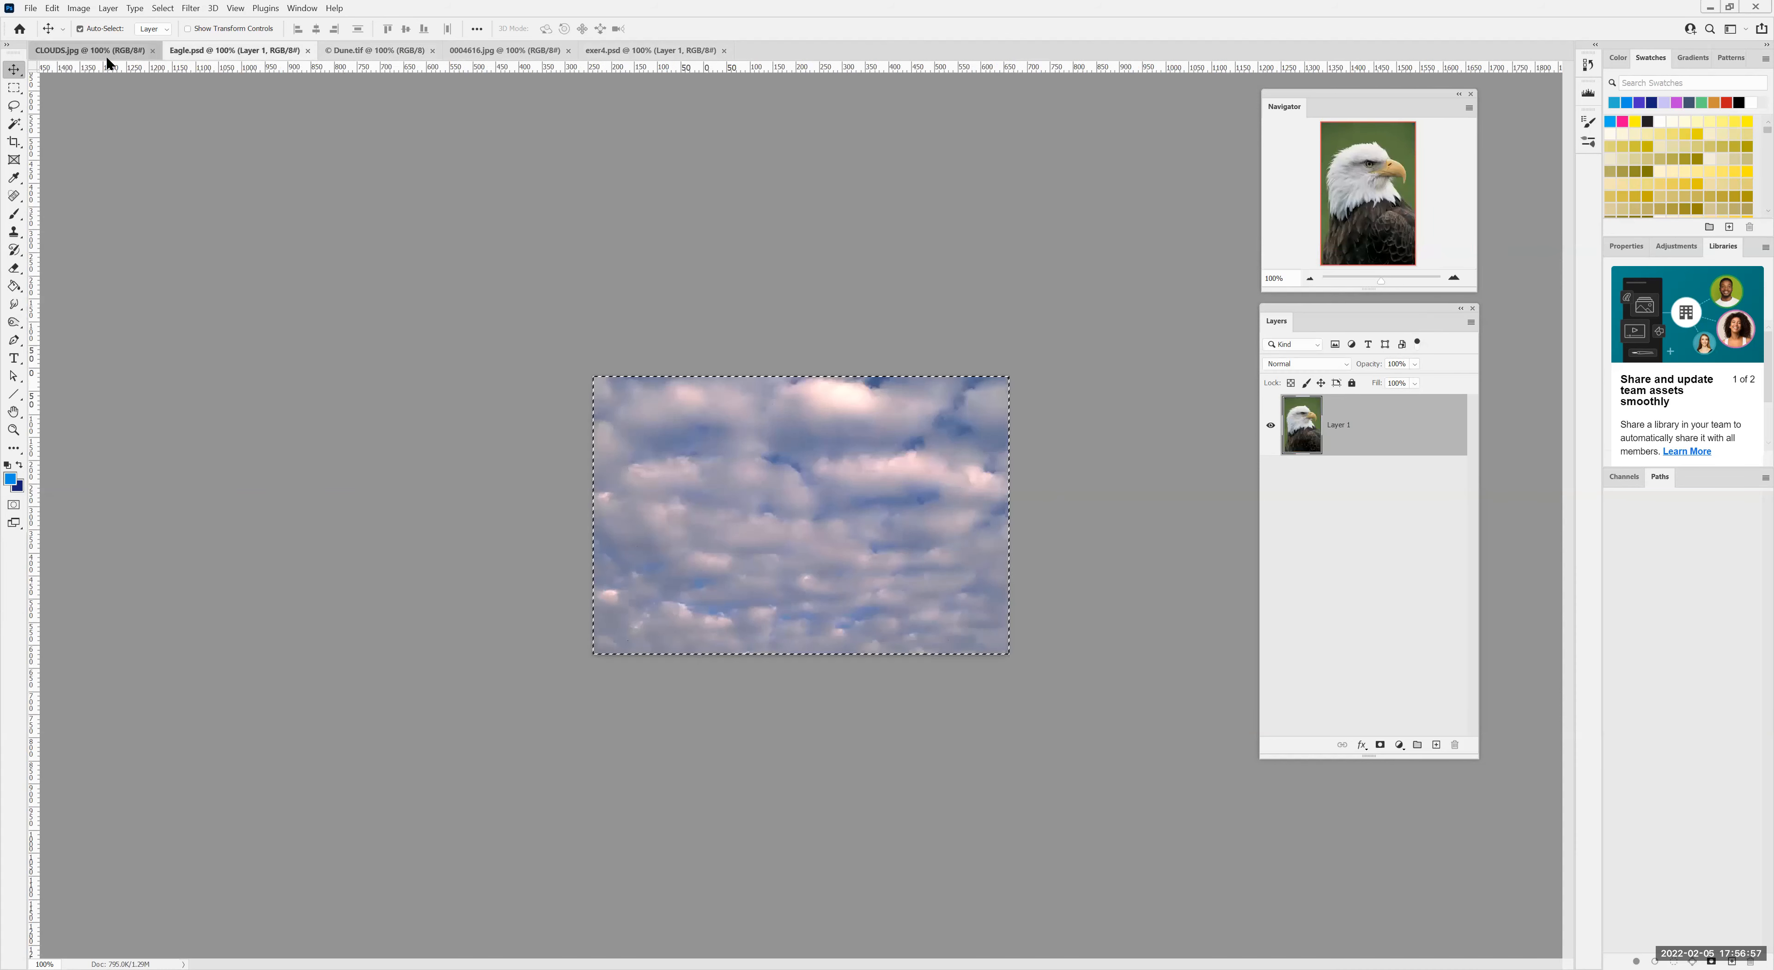
click(620, 52)
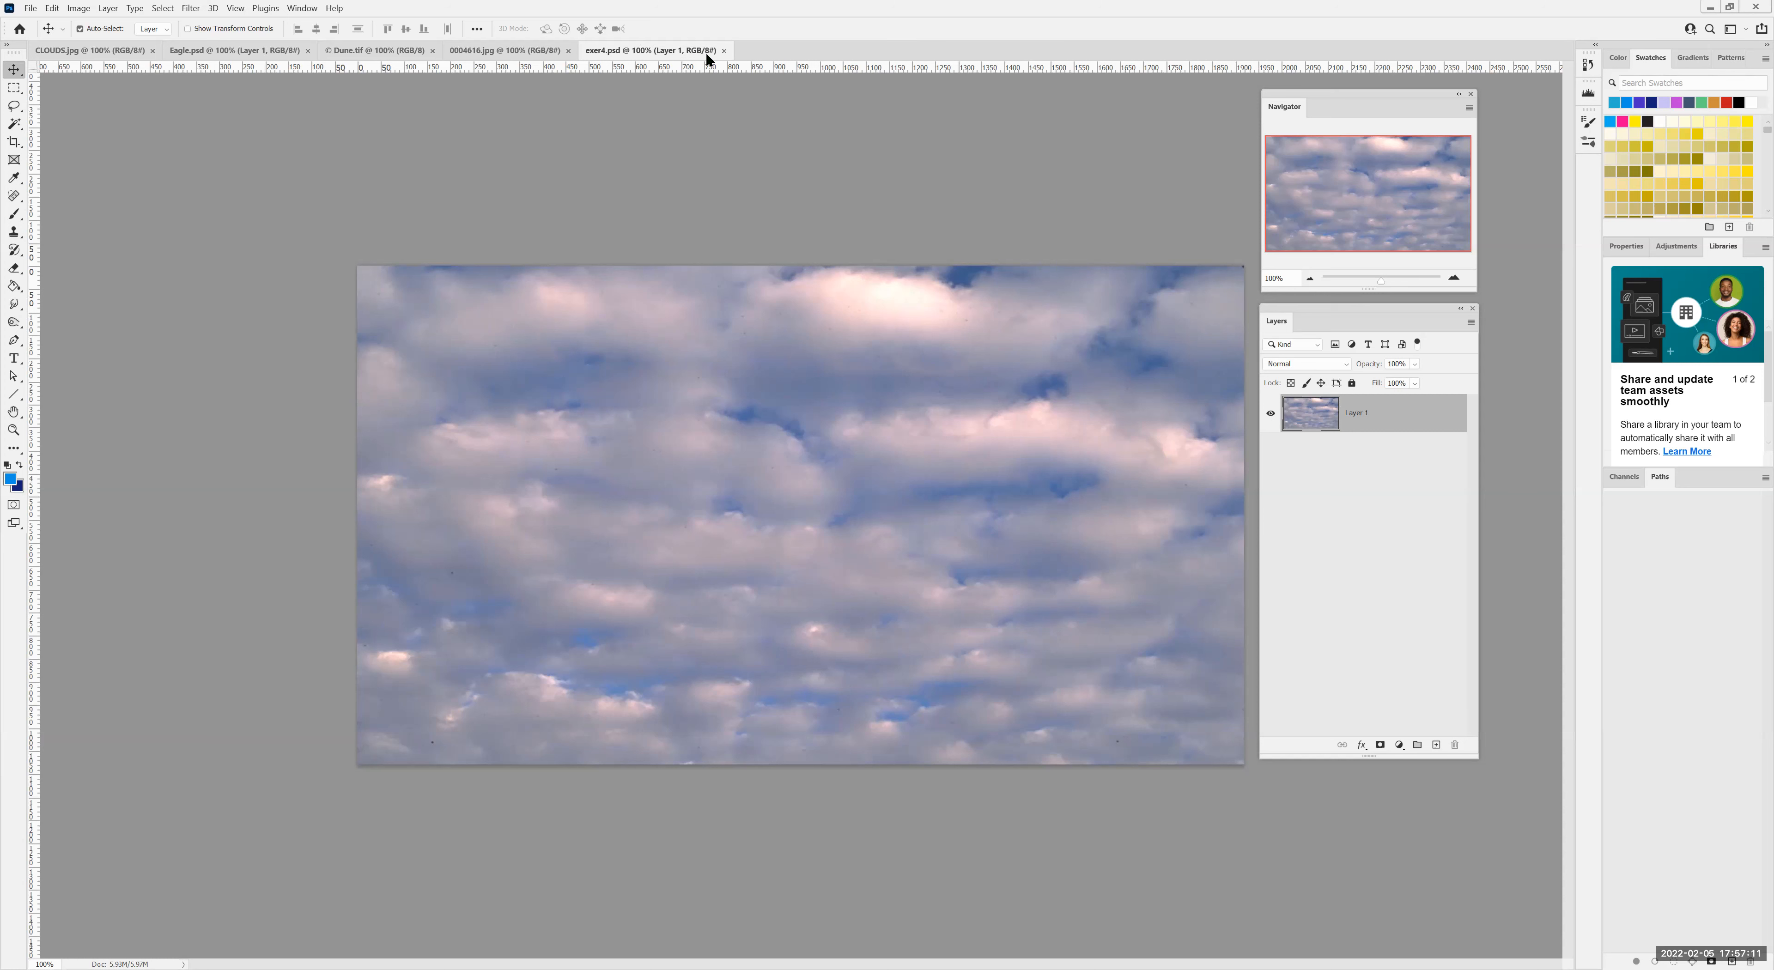
Select the gift box in 0004616.jpg with the Object Selection Tool in Rectangle mode
click(488, 55)
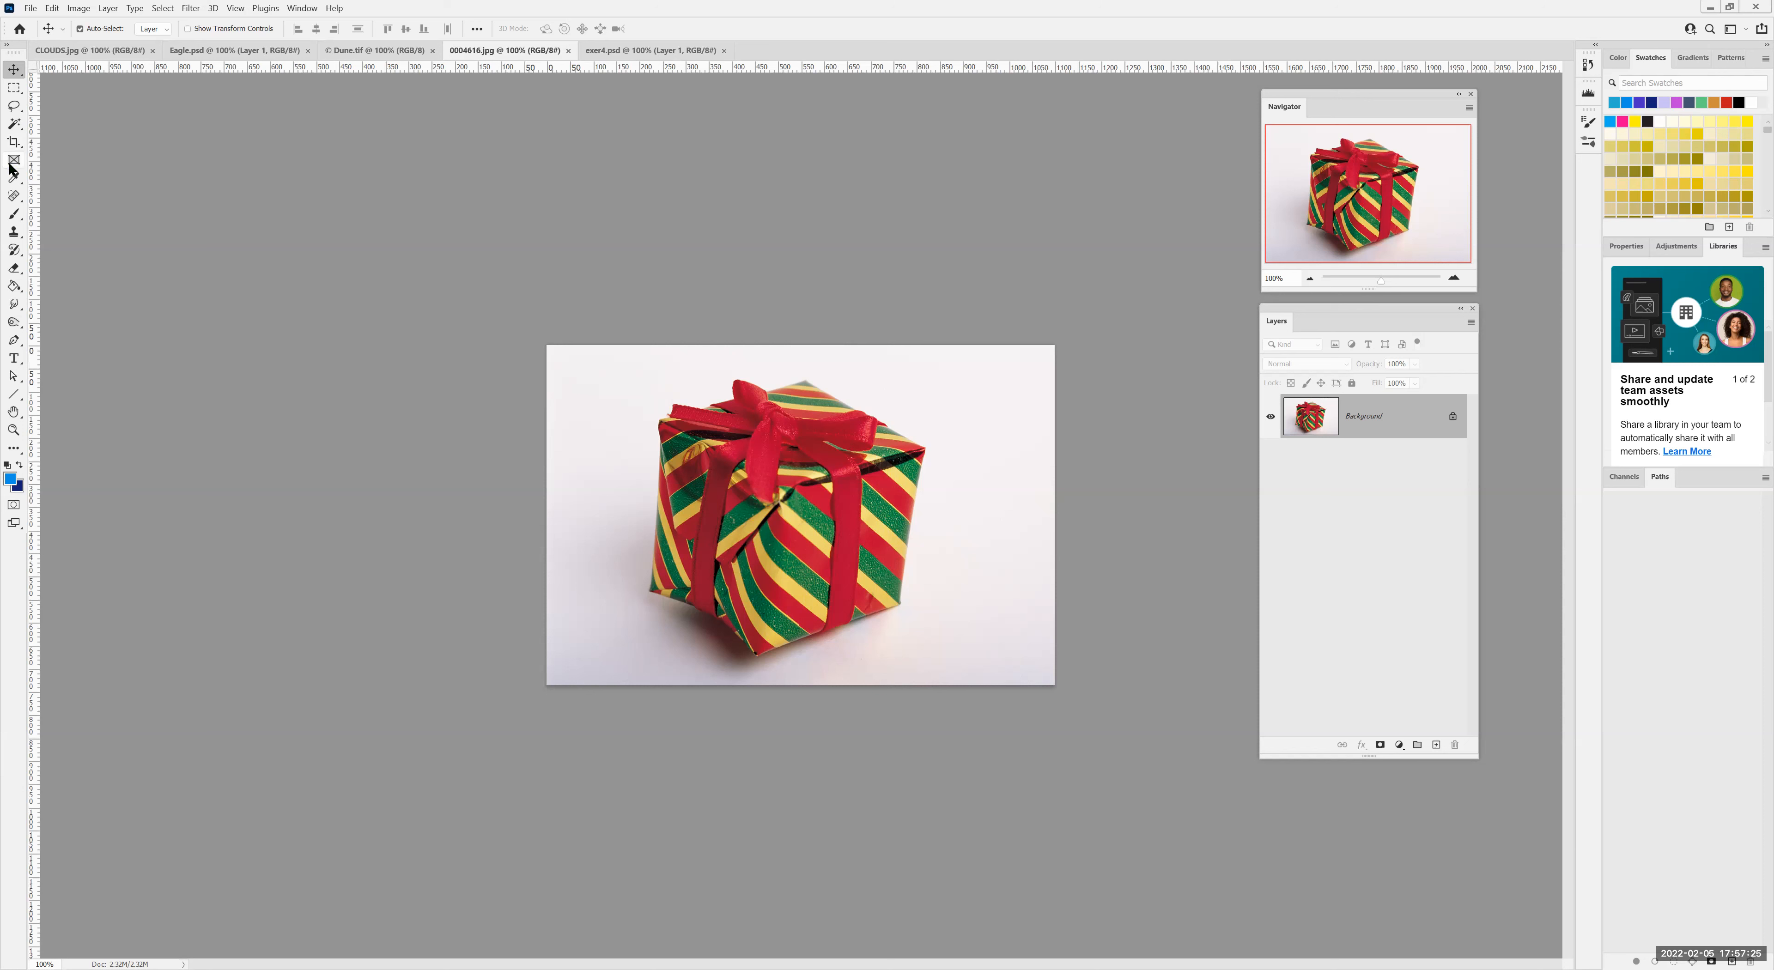
click(15, 124)
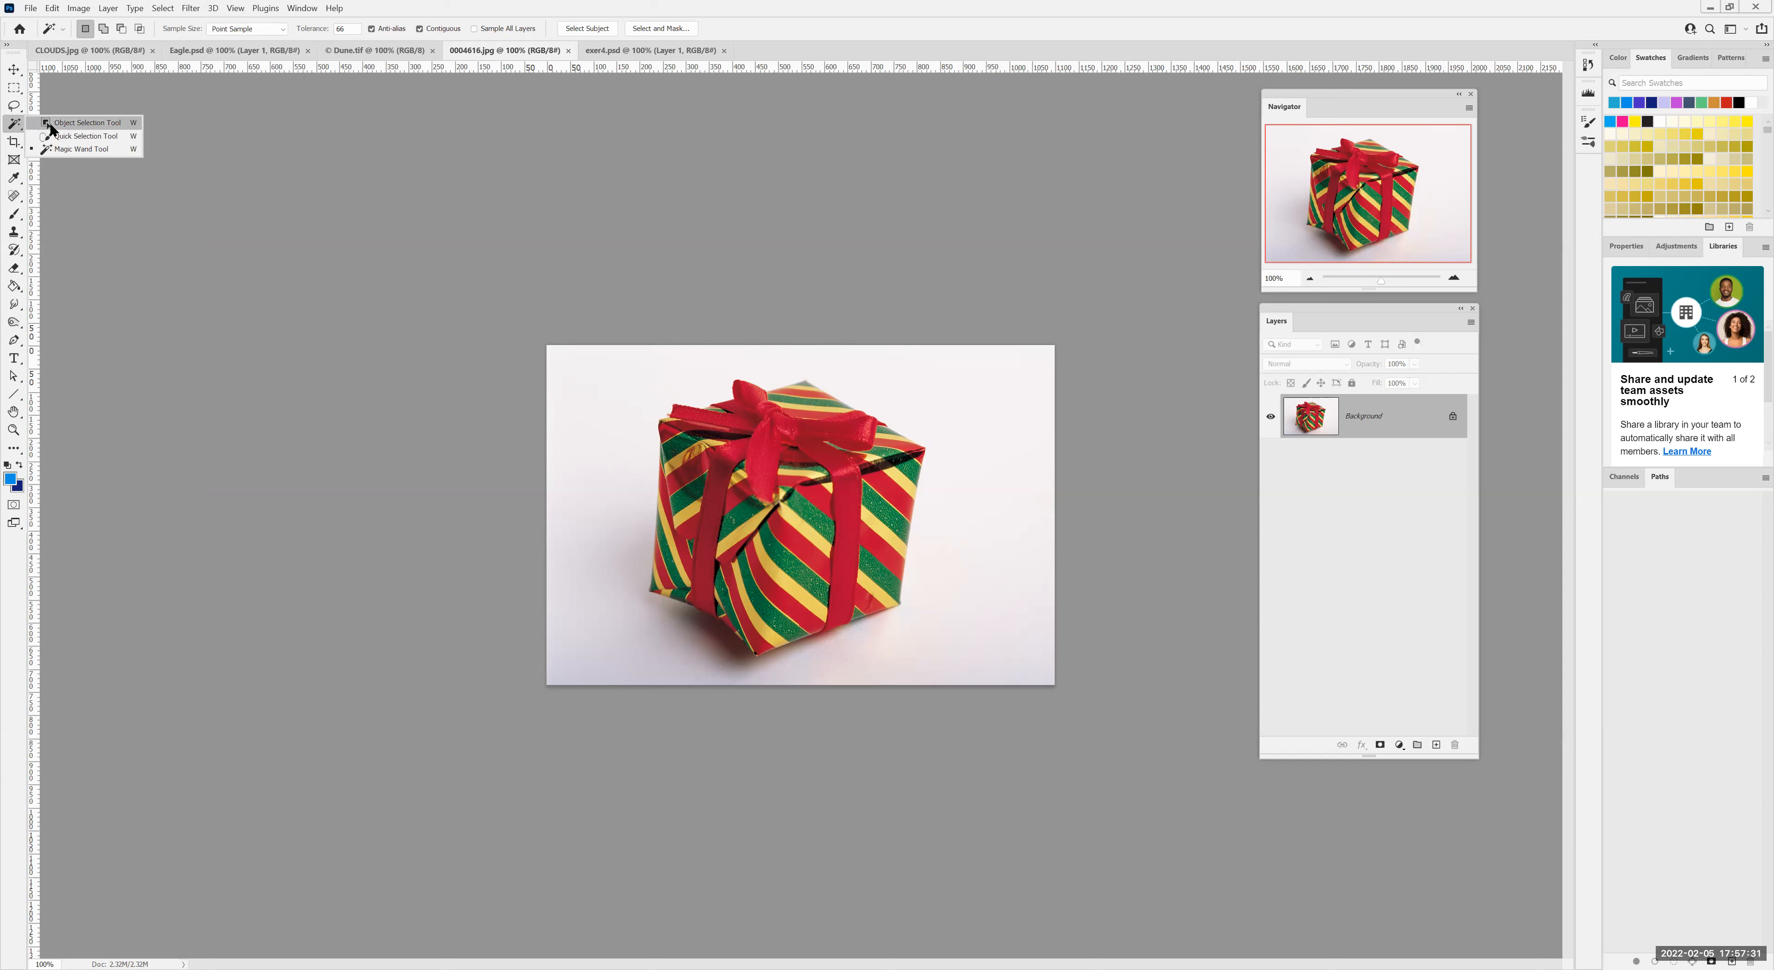
click(83, 123)
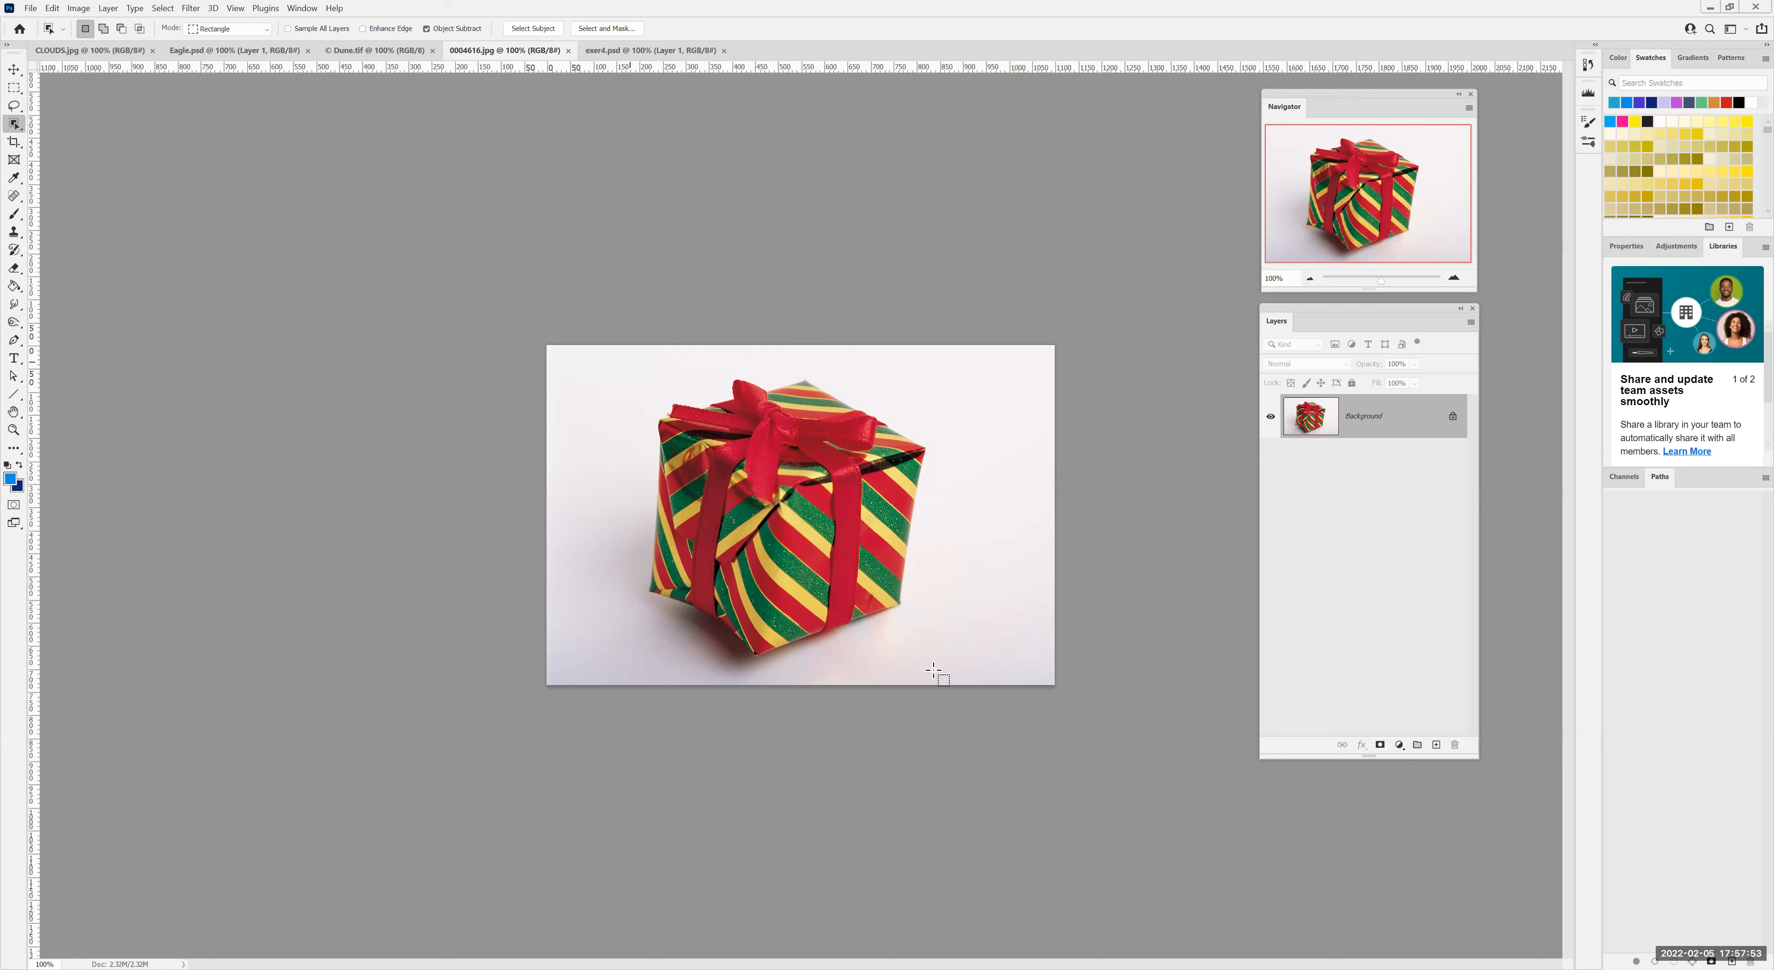
drag(933, 669, 958, 713)
Add the missed areas along the gift box's lower right edge to the selection with the Lasso tool
click(15, 430)
click(808, 634)
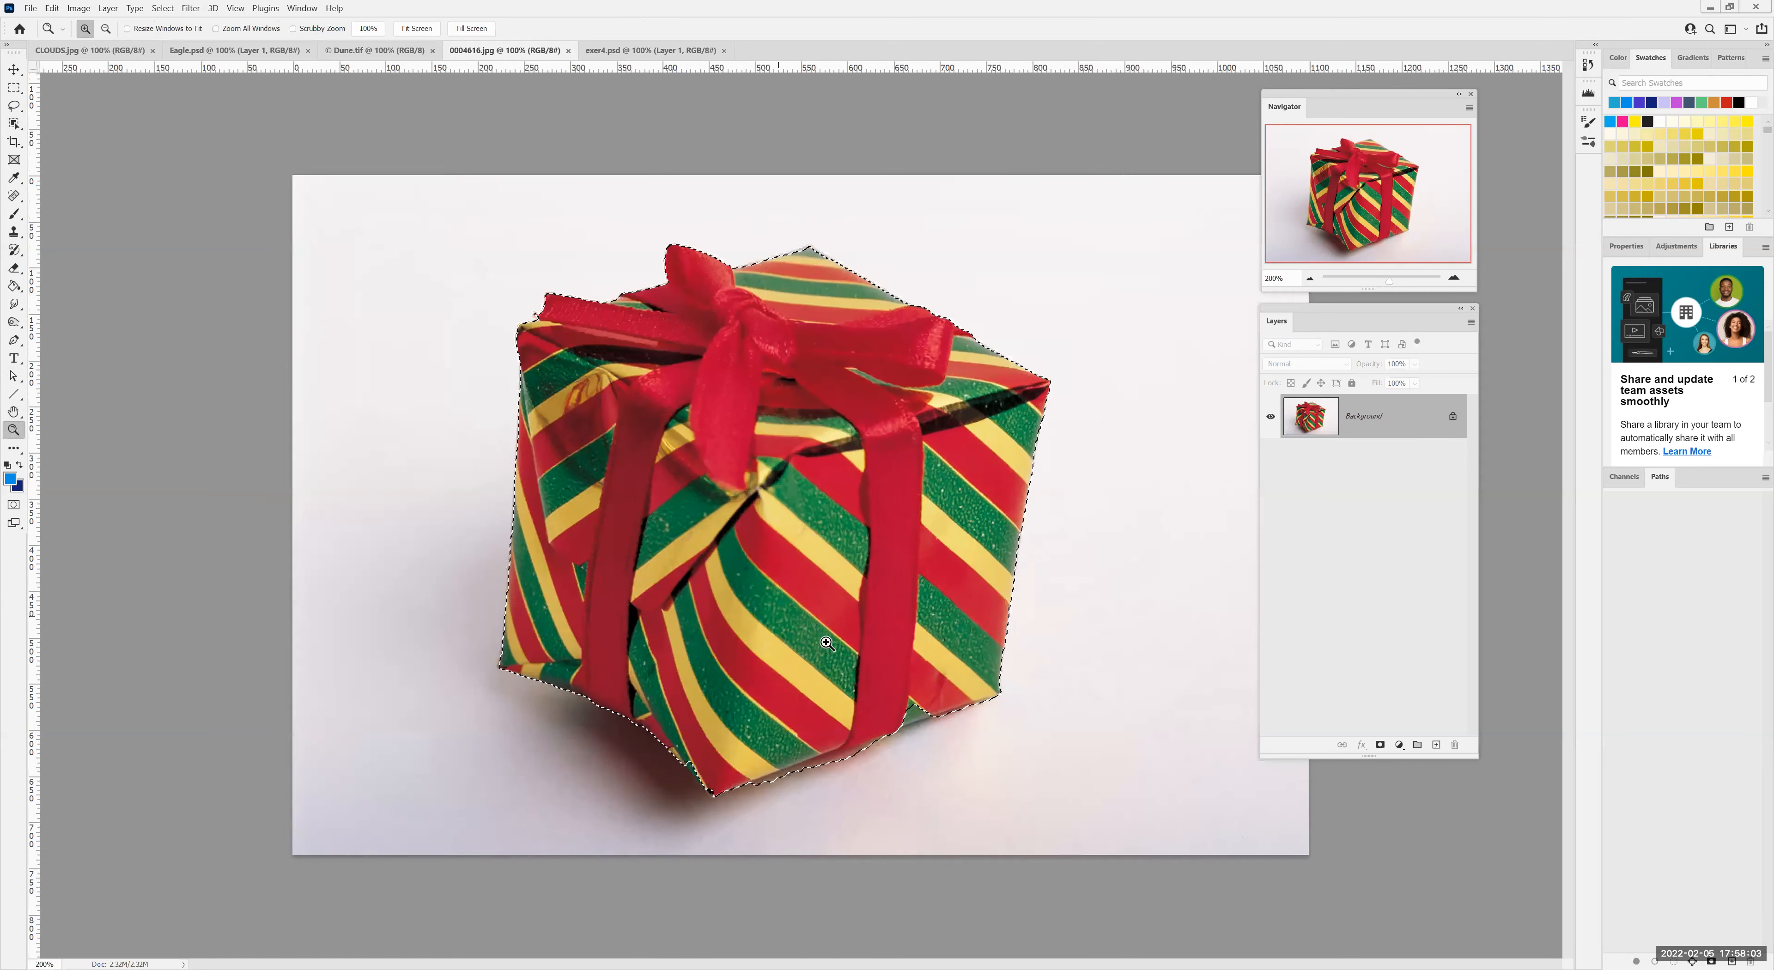
click(777, 735)
click(761, 787)
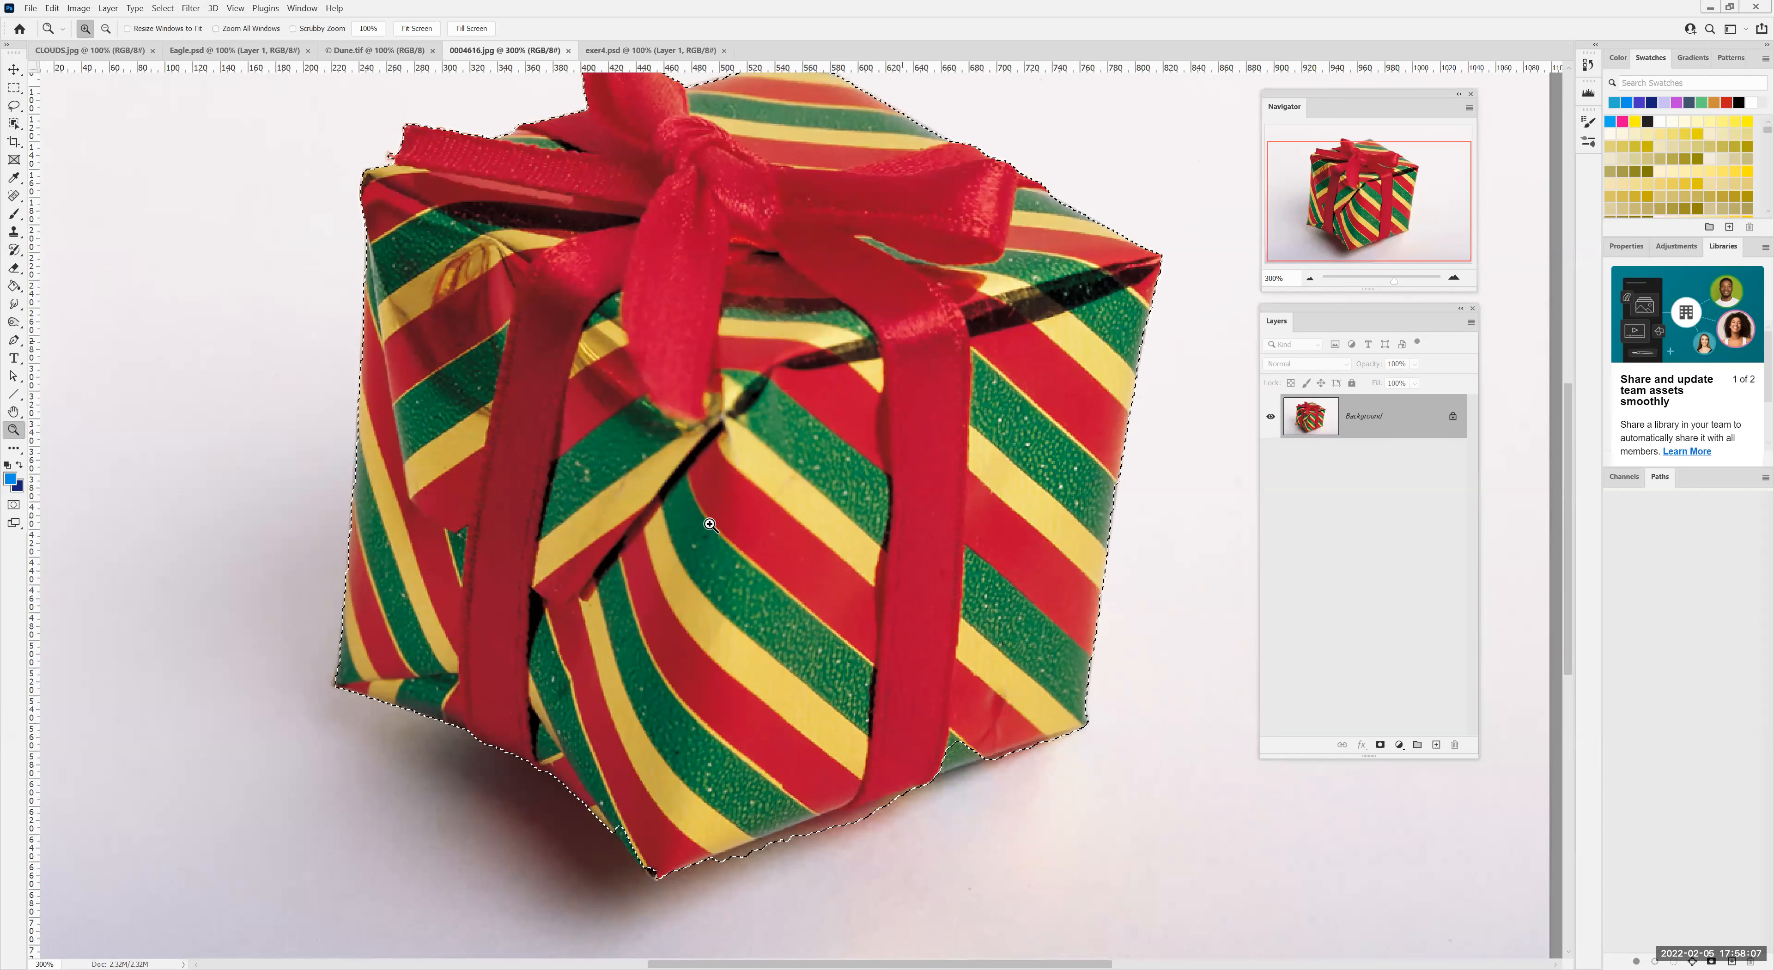
click(14, 123)
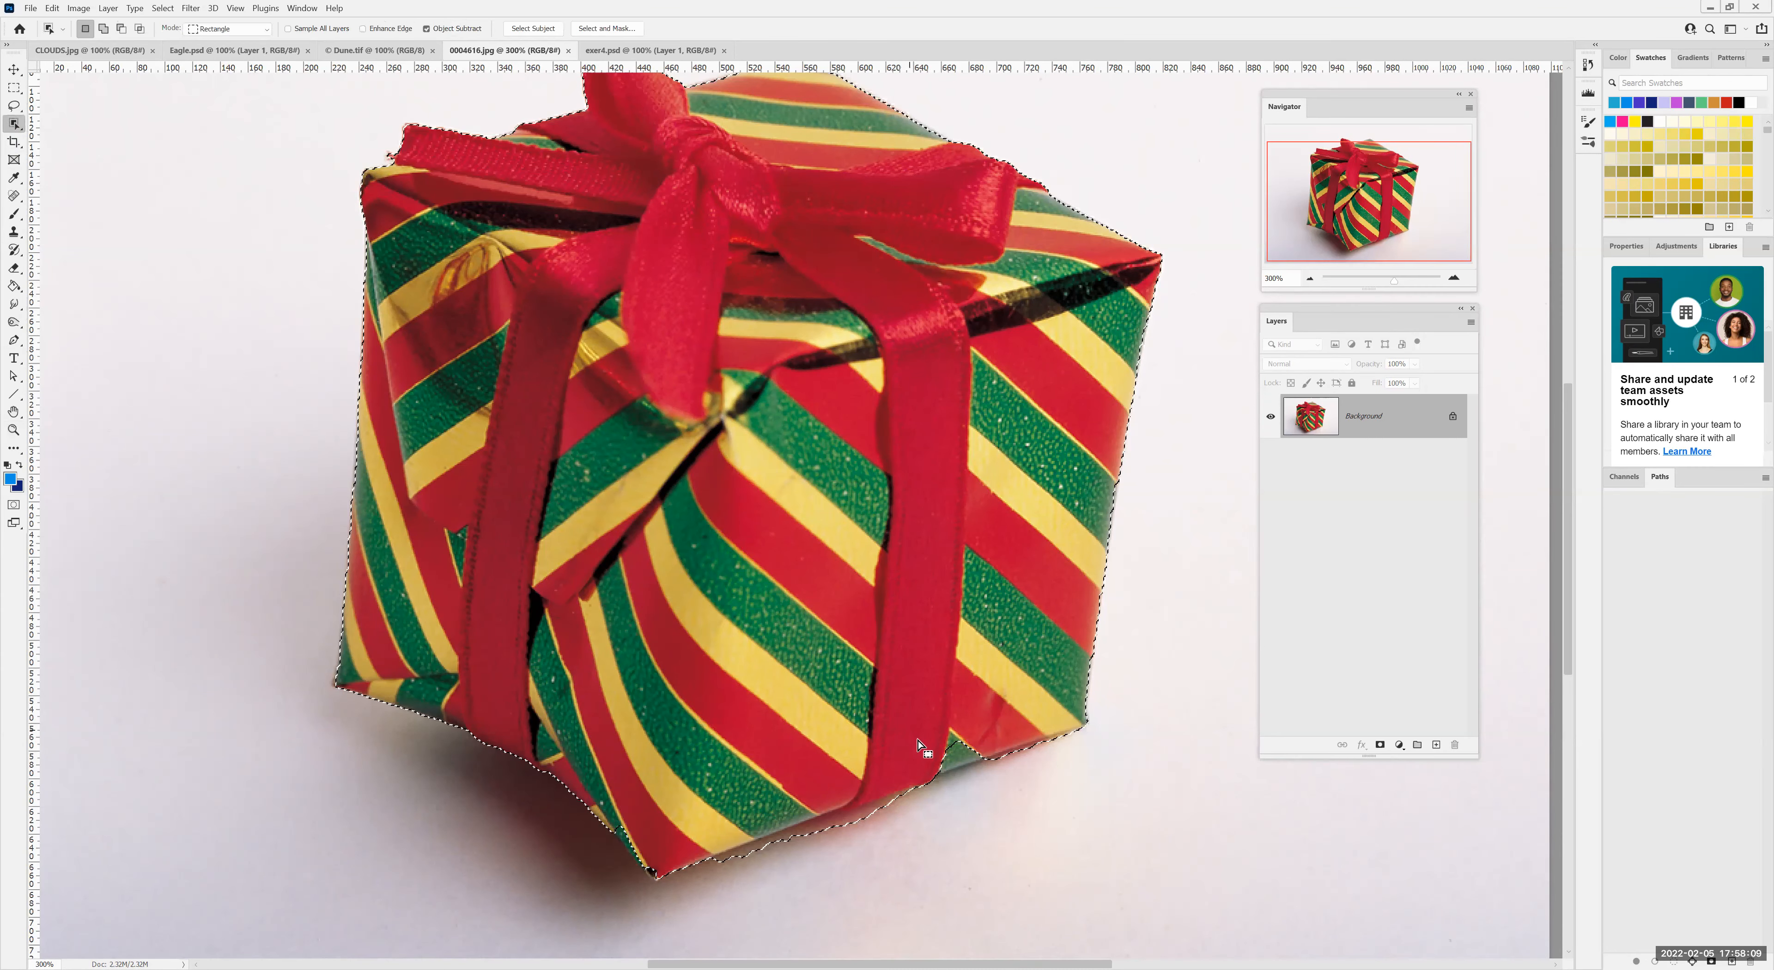
key(shift)
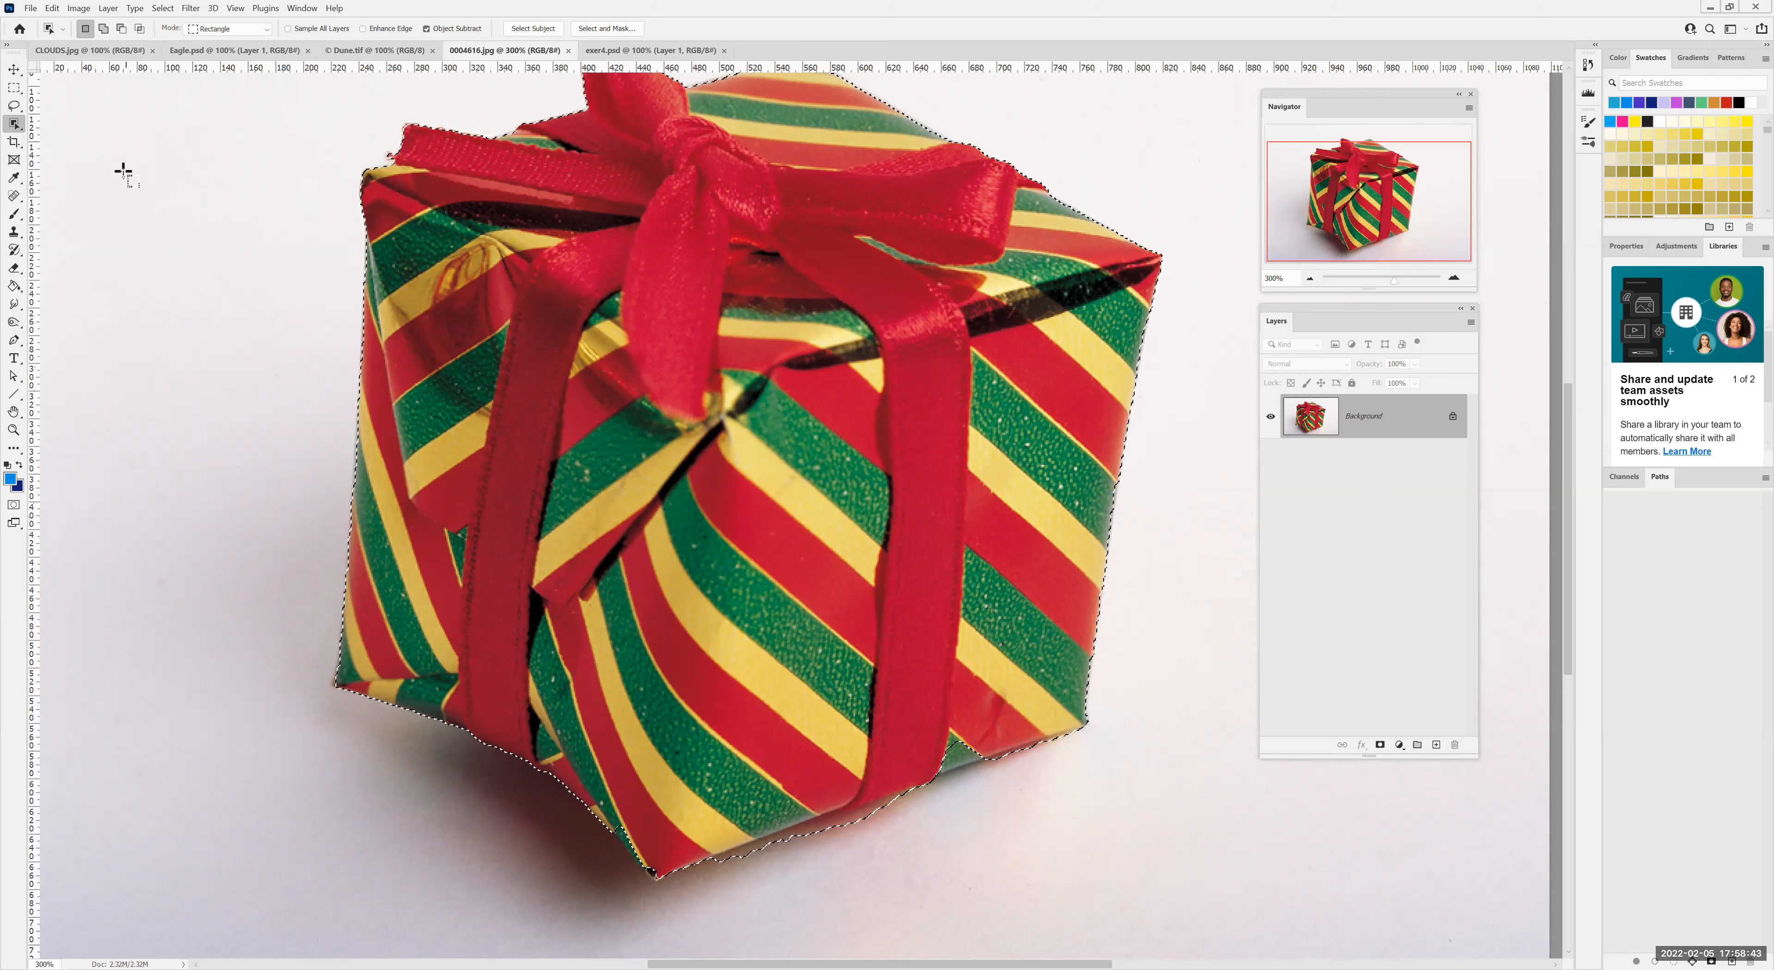
click(13, 105)
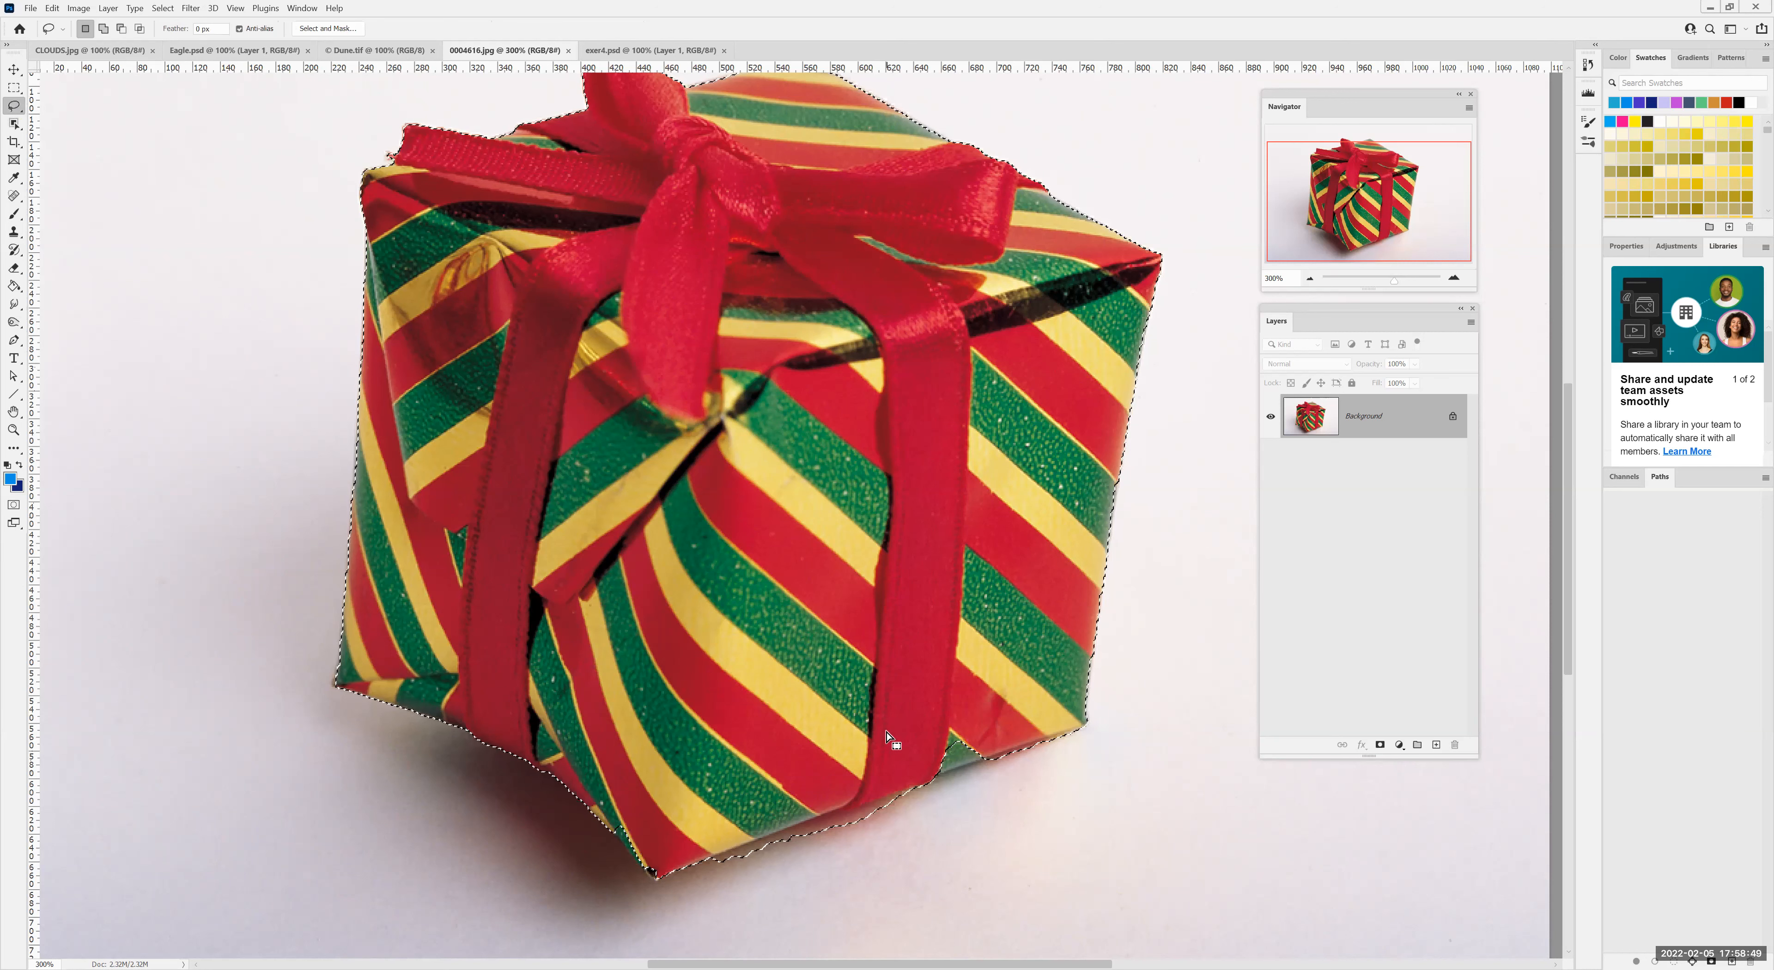
key(shift)
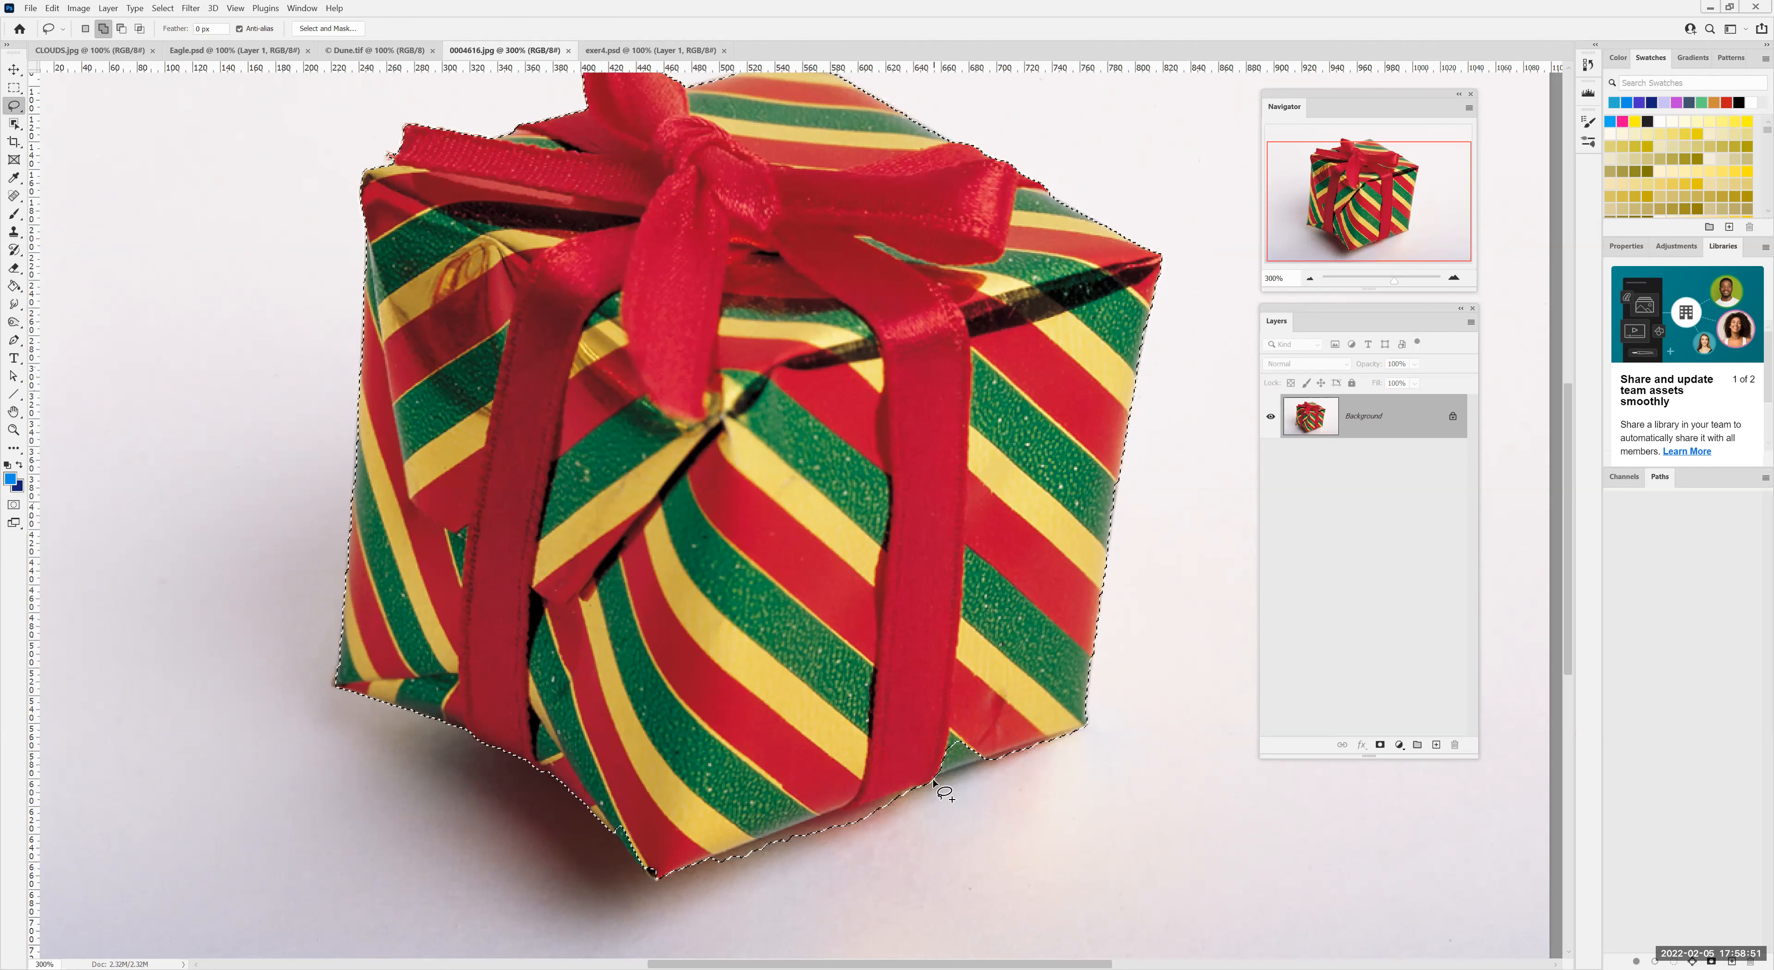
mouse_move(983, 763)
mouse_down()
mouse_move(998, 733)
mouse_move(938, 723)
mouse_move(917, 775)
mouse_move(940, 785)
mouse_up()
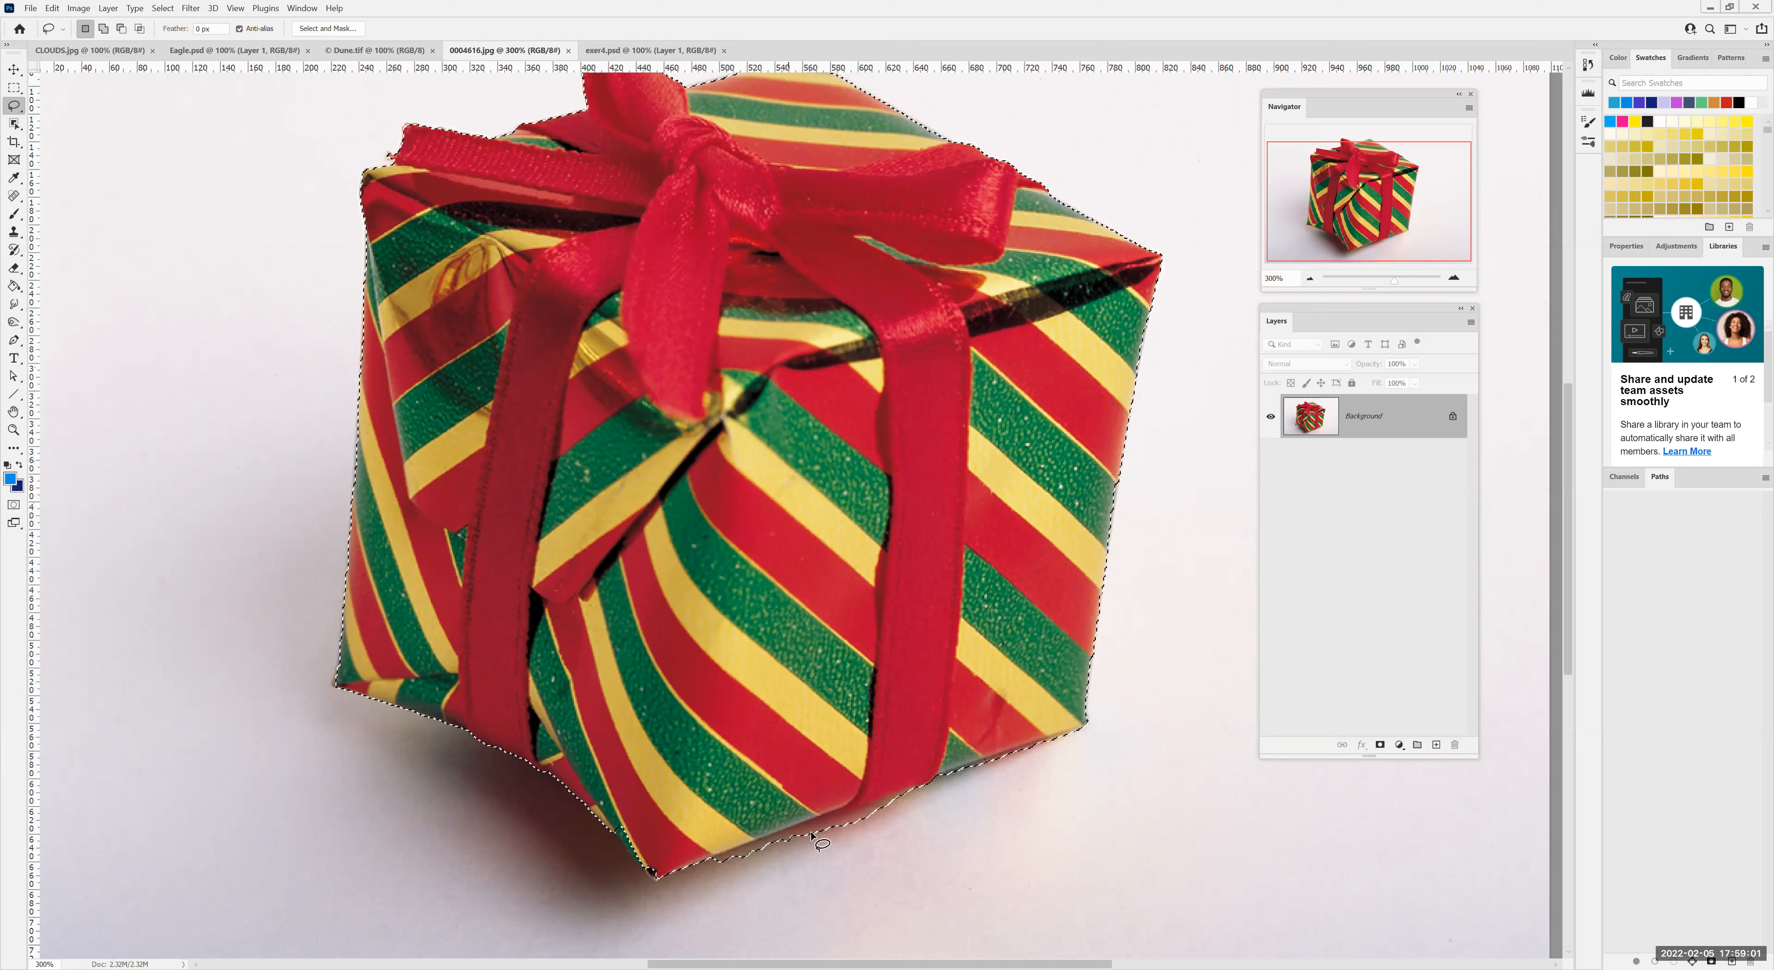
mouse_move(938, 776)
mouse_down()
mouse_move(712, 848)
mouse_move(706, 866)
mouse_move(770, 868)
mouse_move(941, 791)
mouse_up()
drag(699, 823, 758, 835)
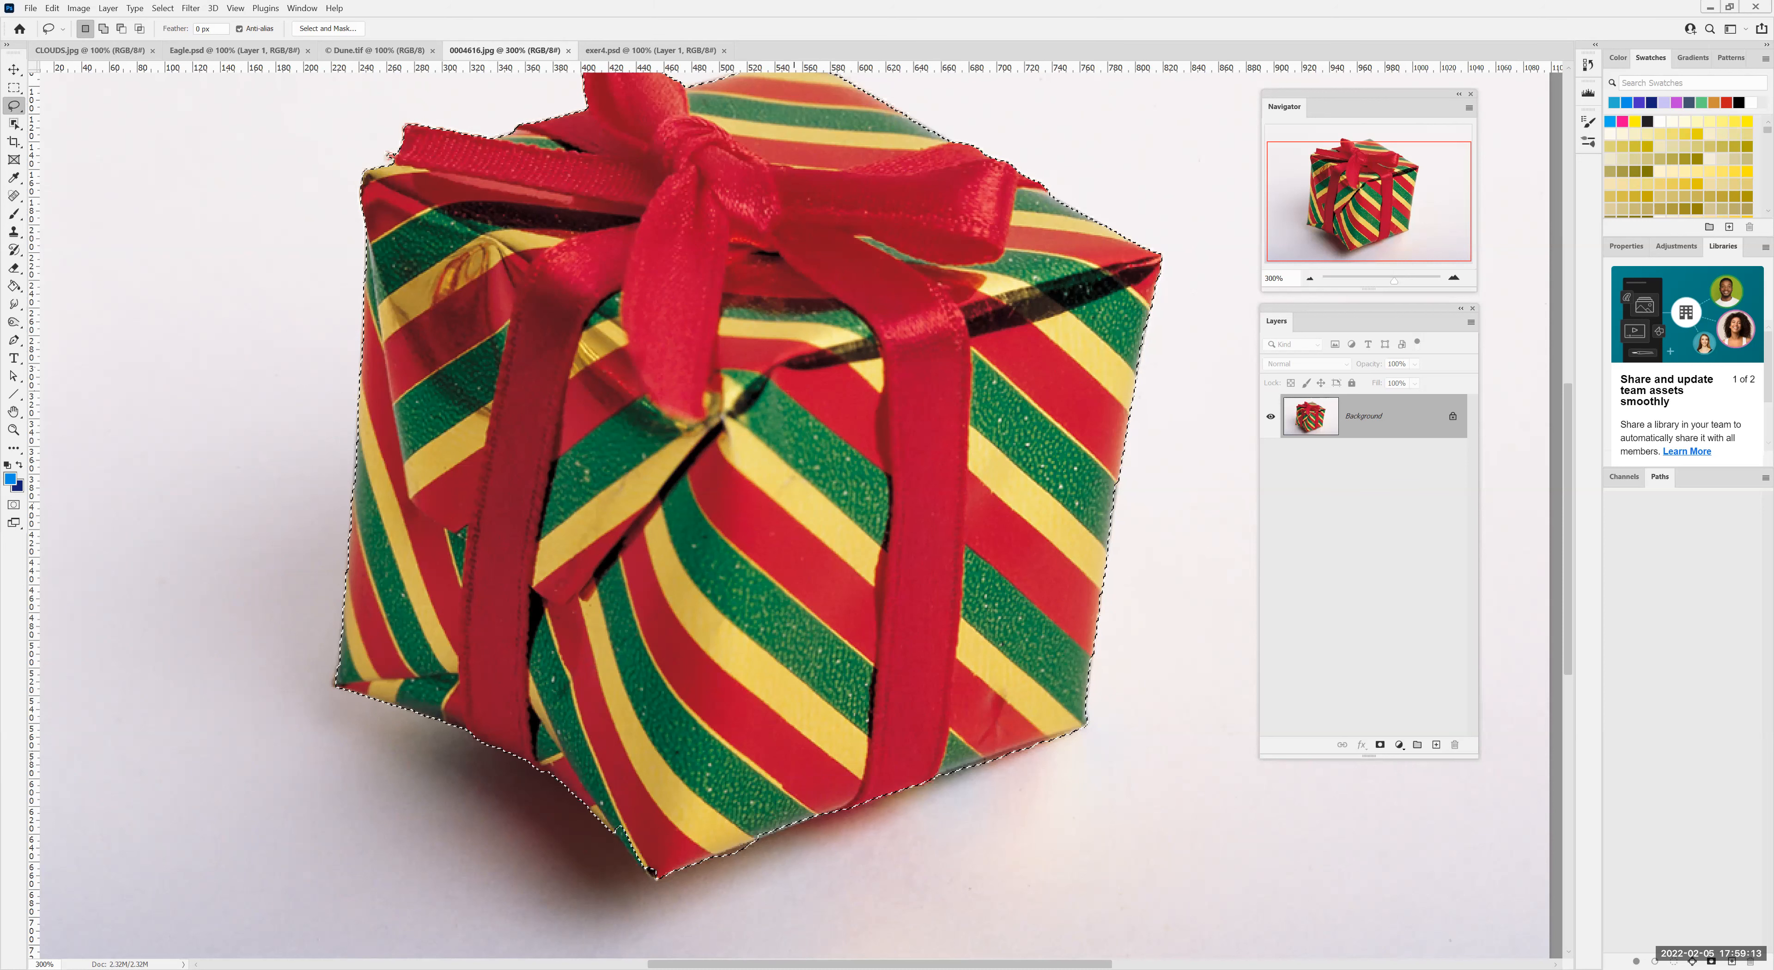
mouse_move(707, 859)
mouse_down()
mouse_move(760, 842)
mouse_move(716, 872)
mouse_up()
Check the whole gift box selection at 100% and copy the selected box
key(z)
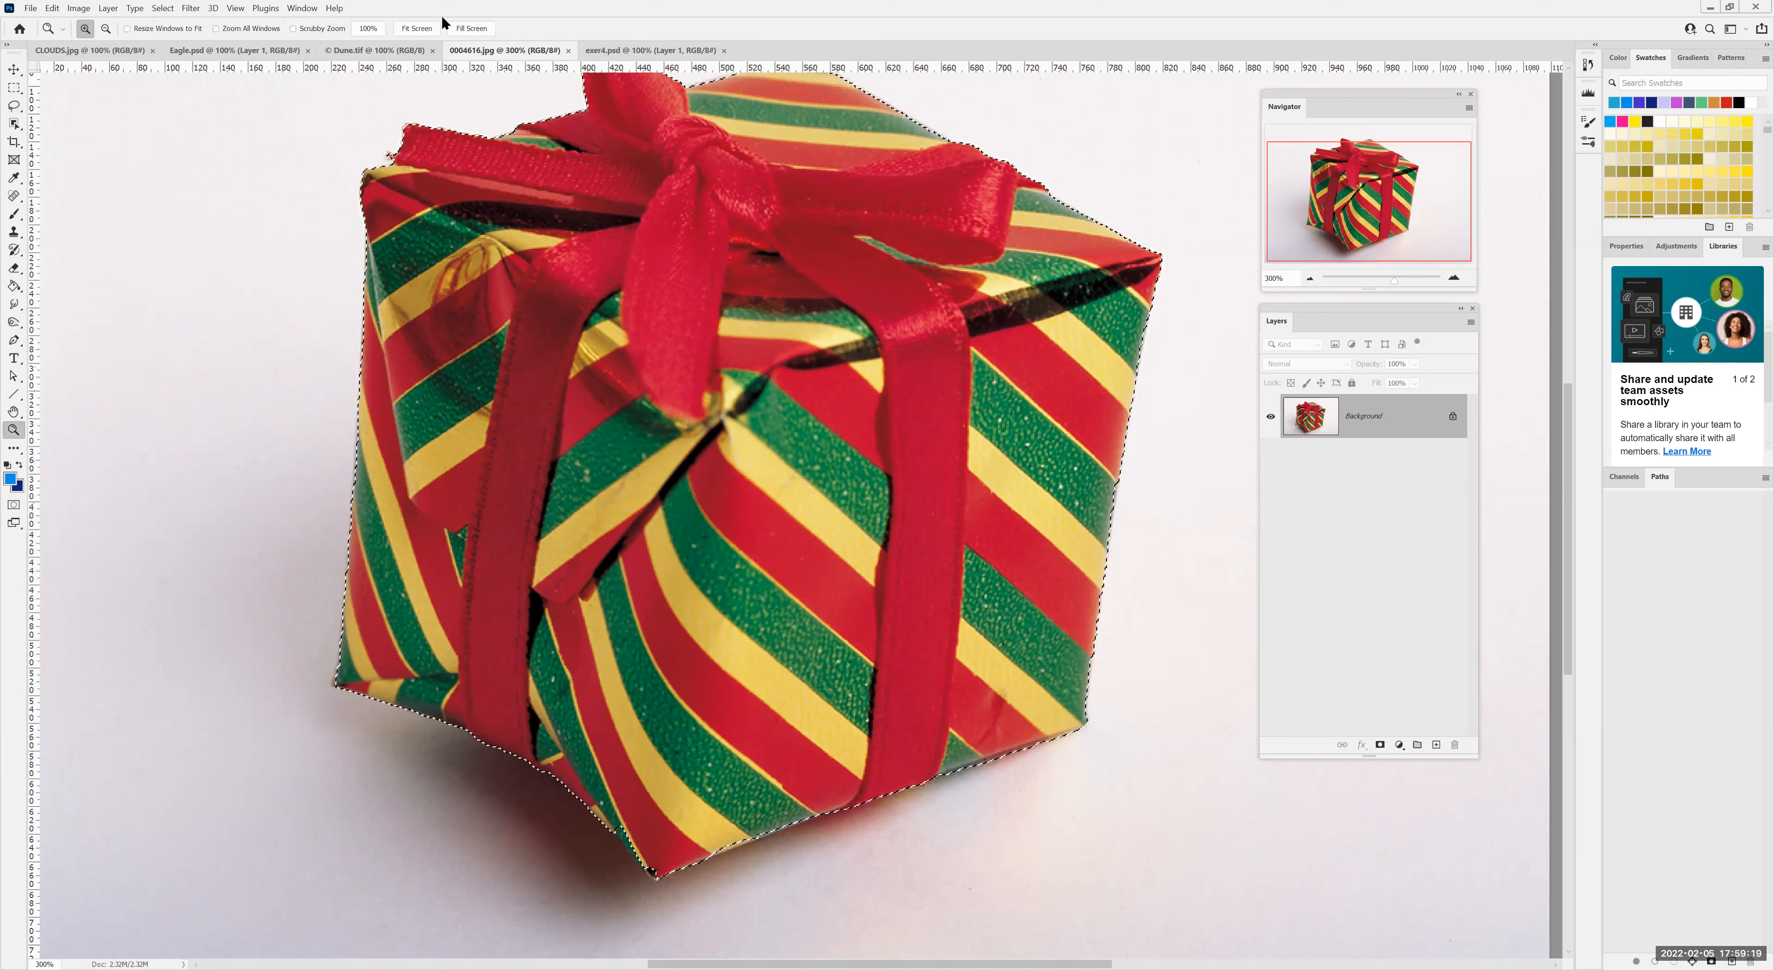
click(416, 29)
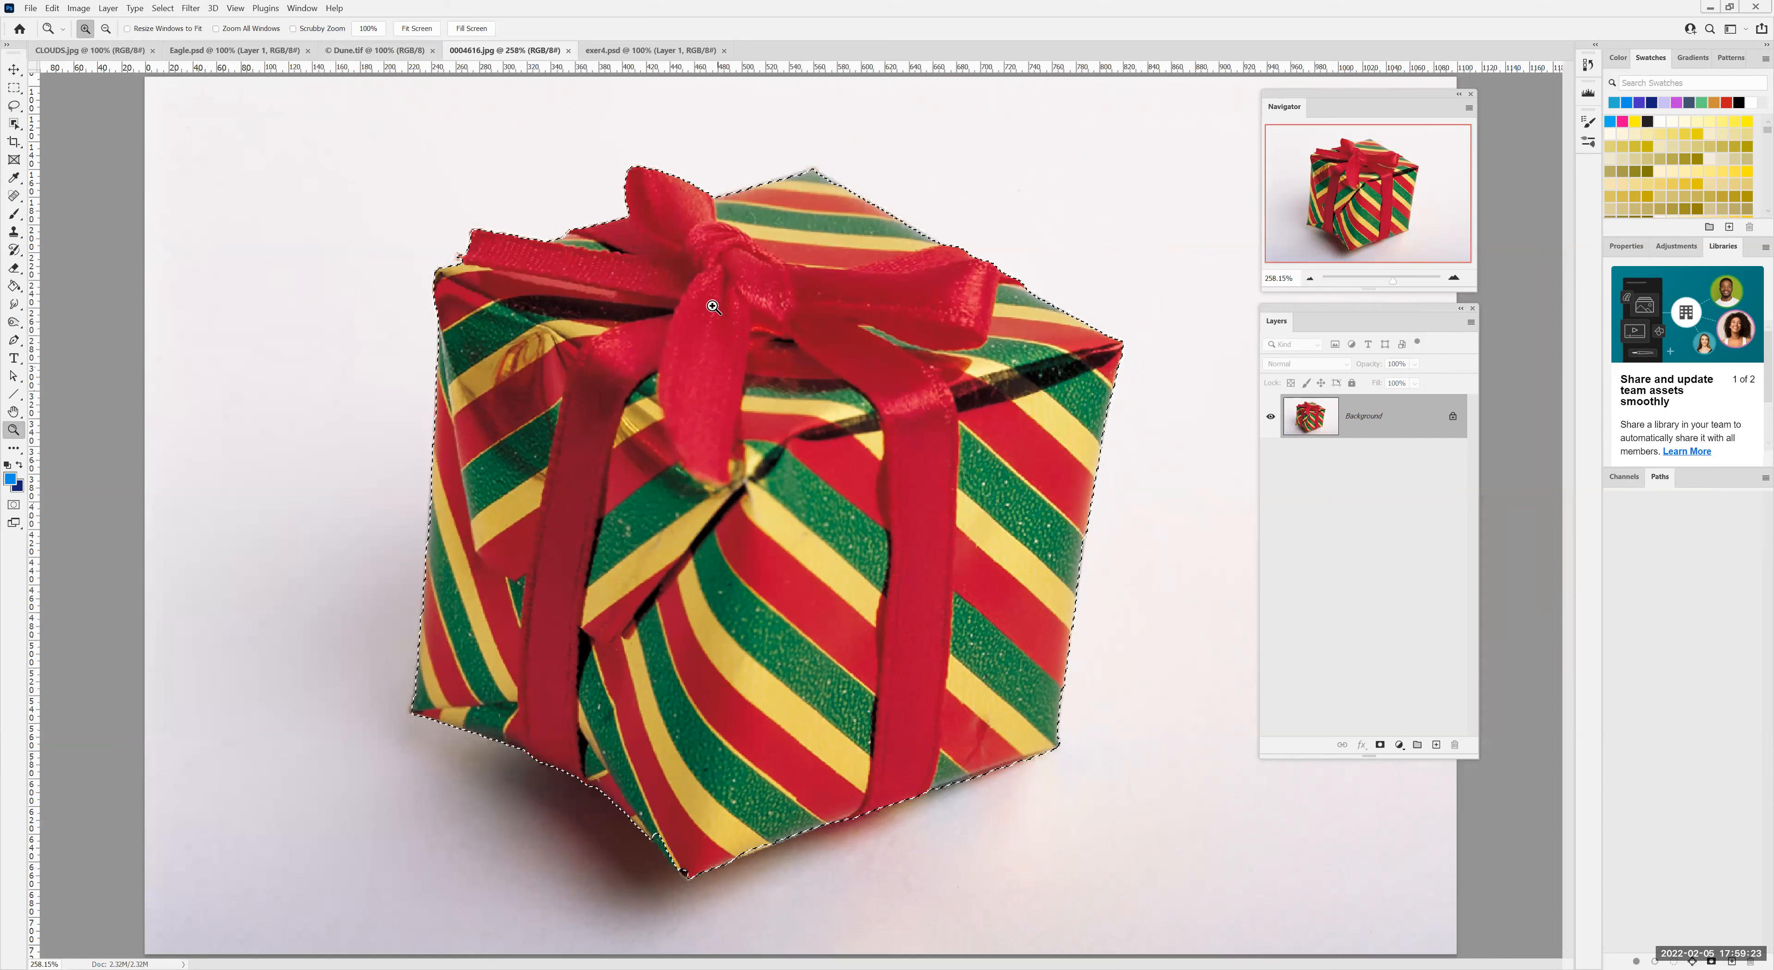
key(ctrl+1)
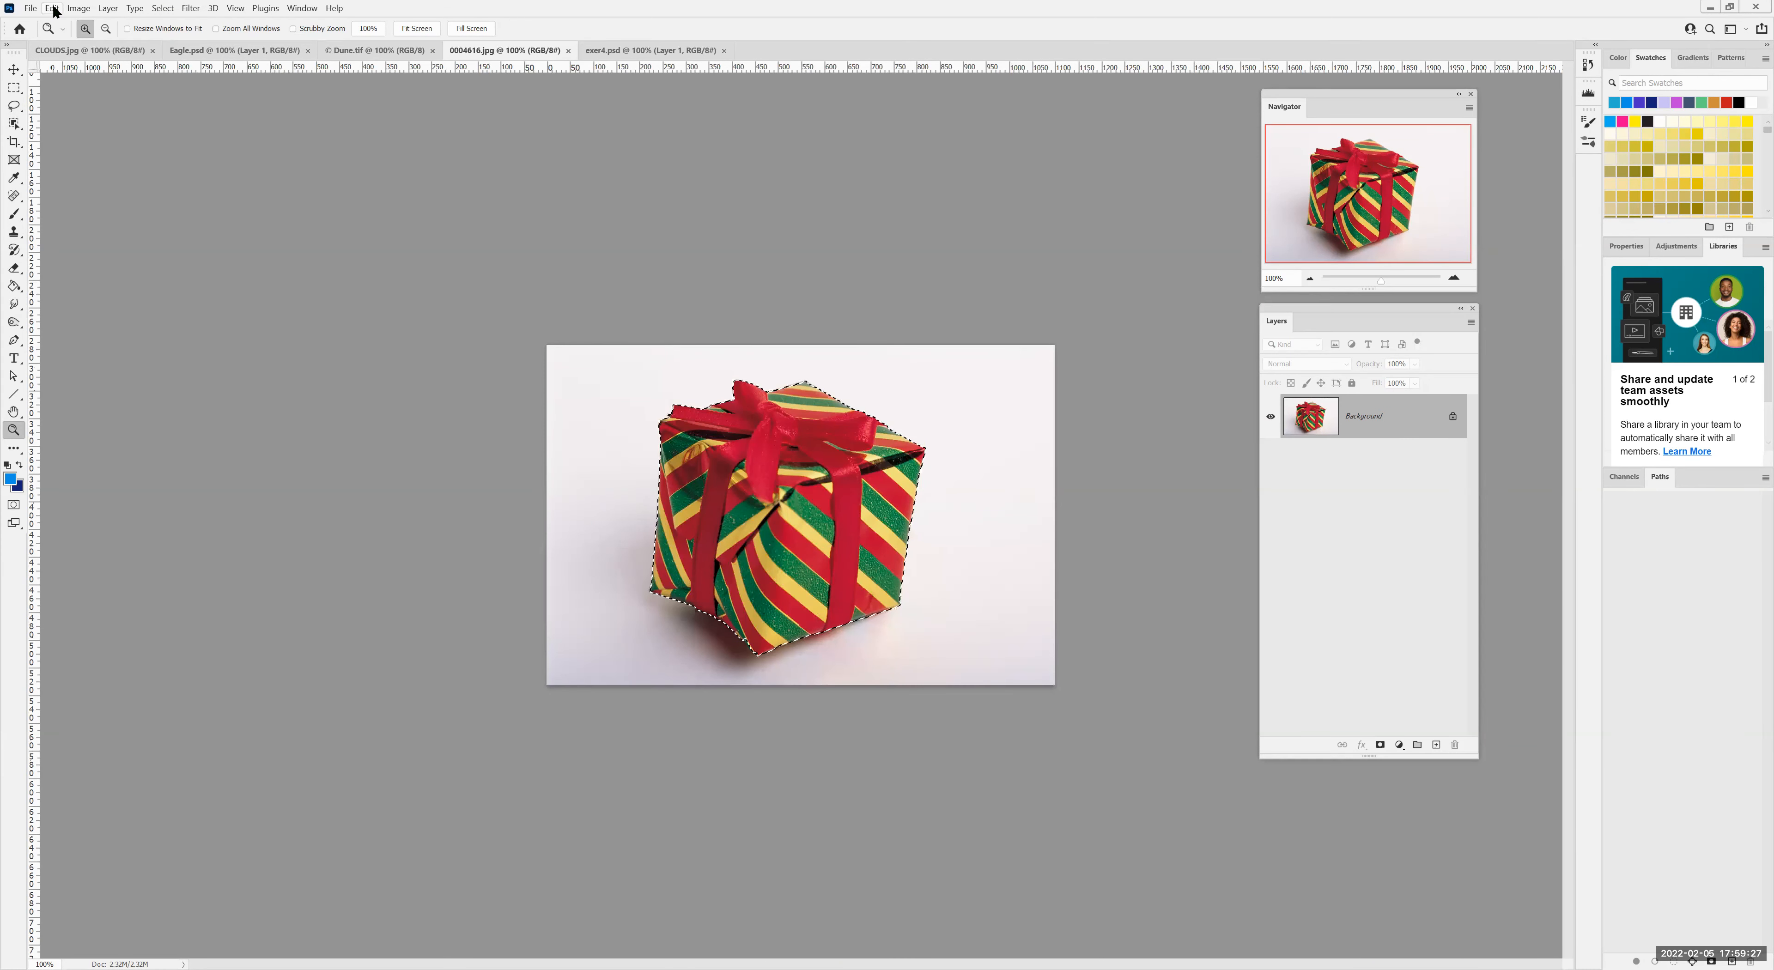
click(68, 105)
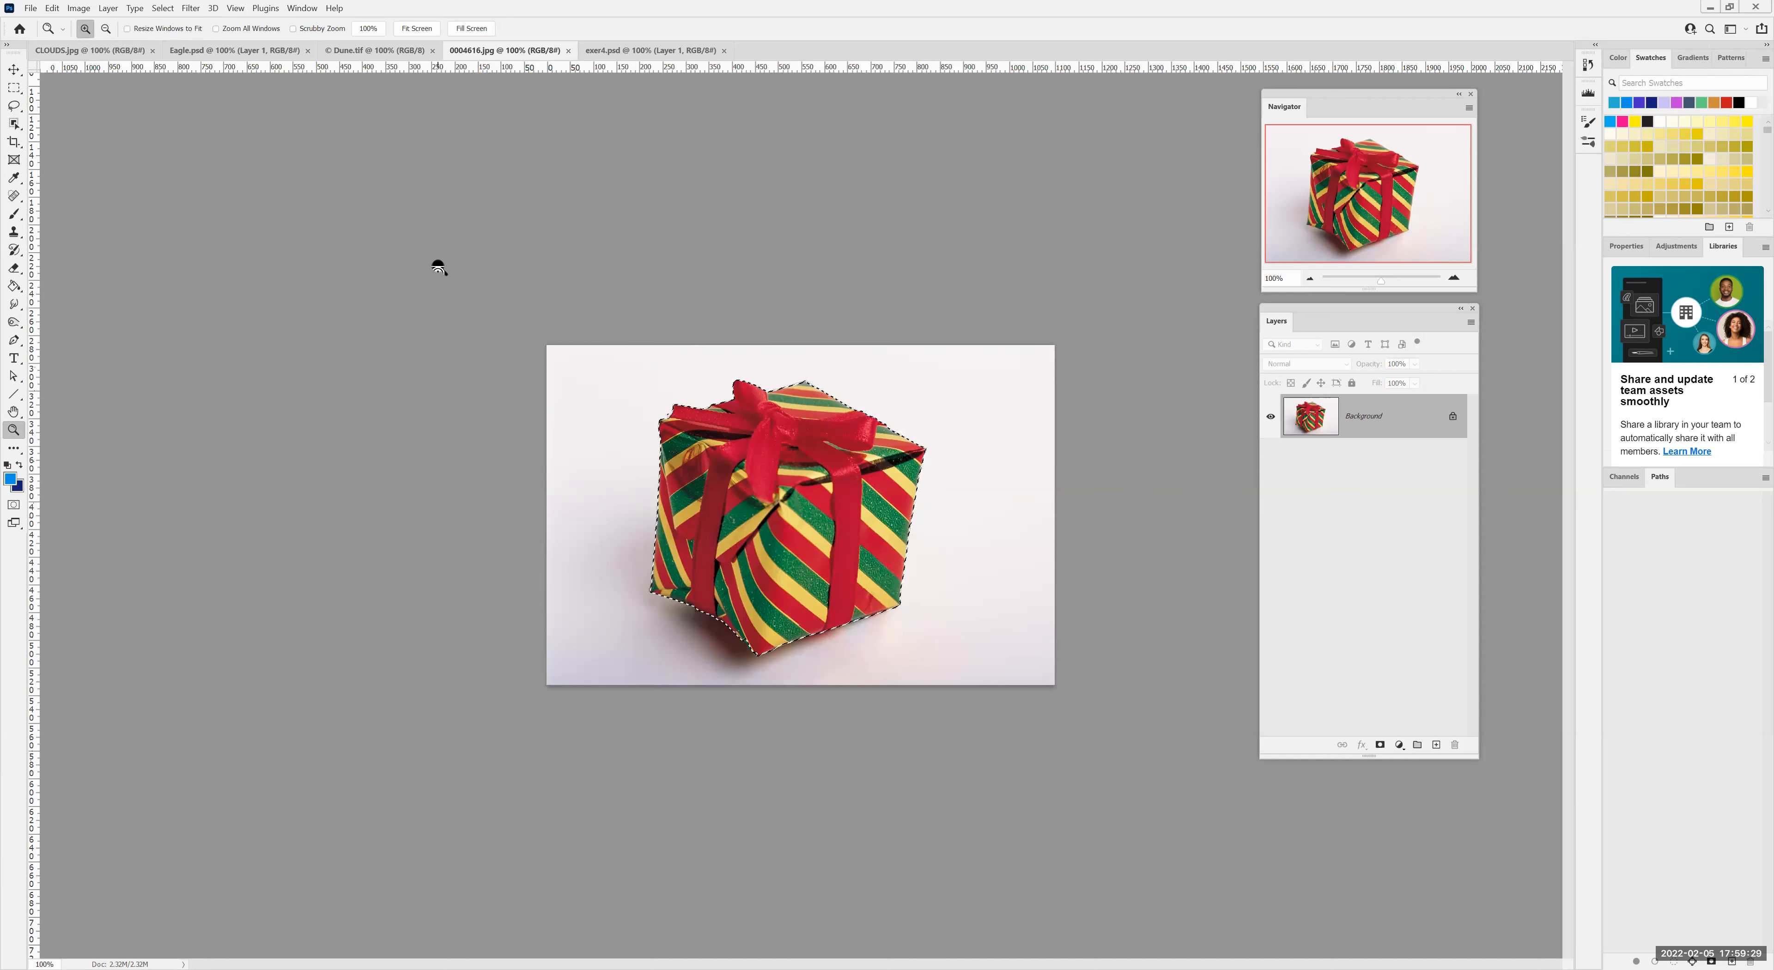
Paste the copied gift box into exer4.psd and move it toward the lower left of the clouds
click(622, 51)
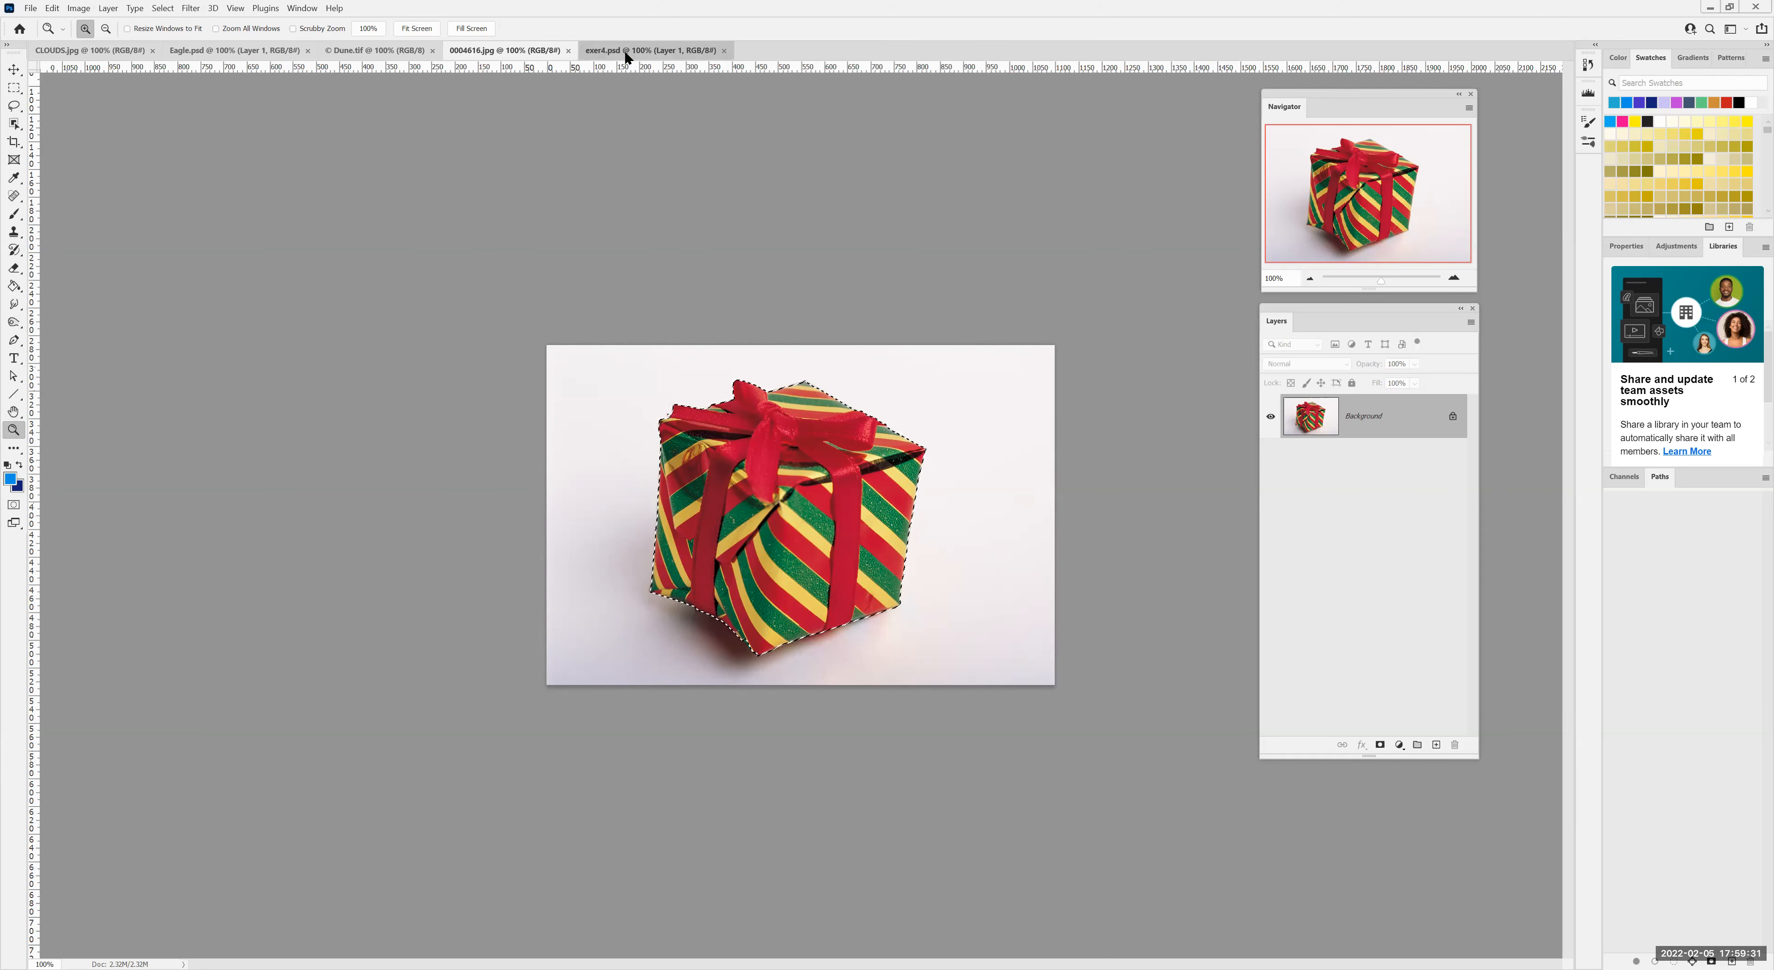
click(54, 10)
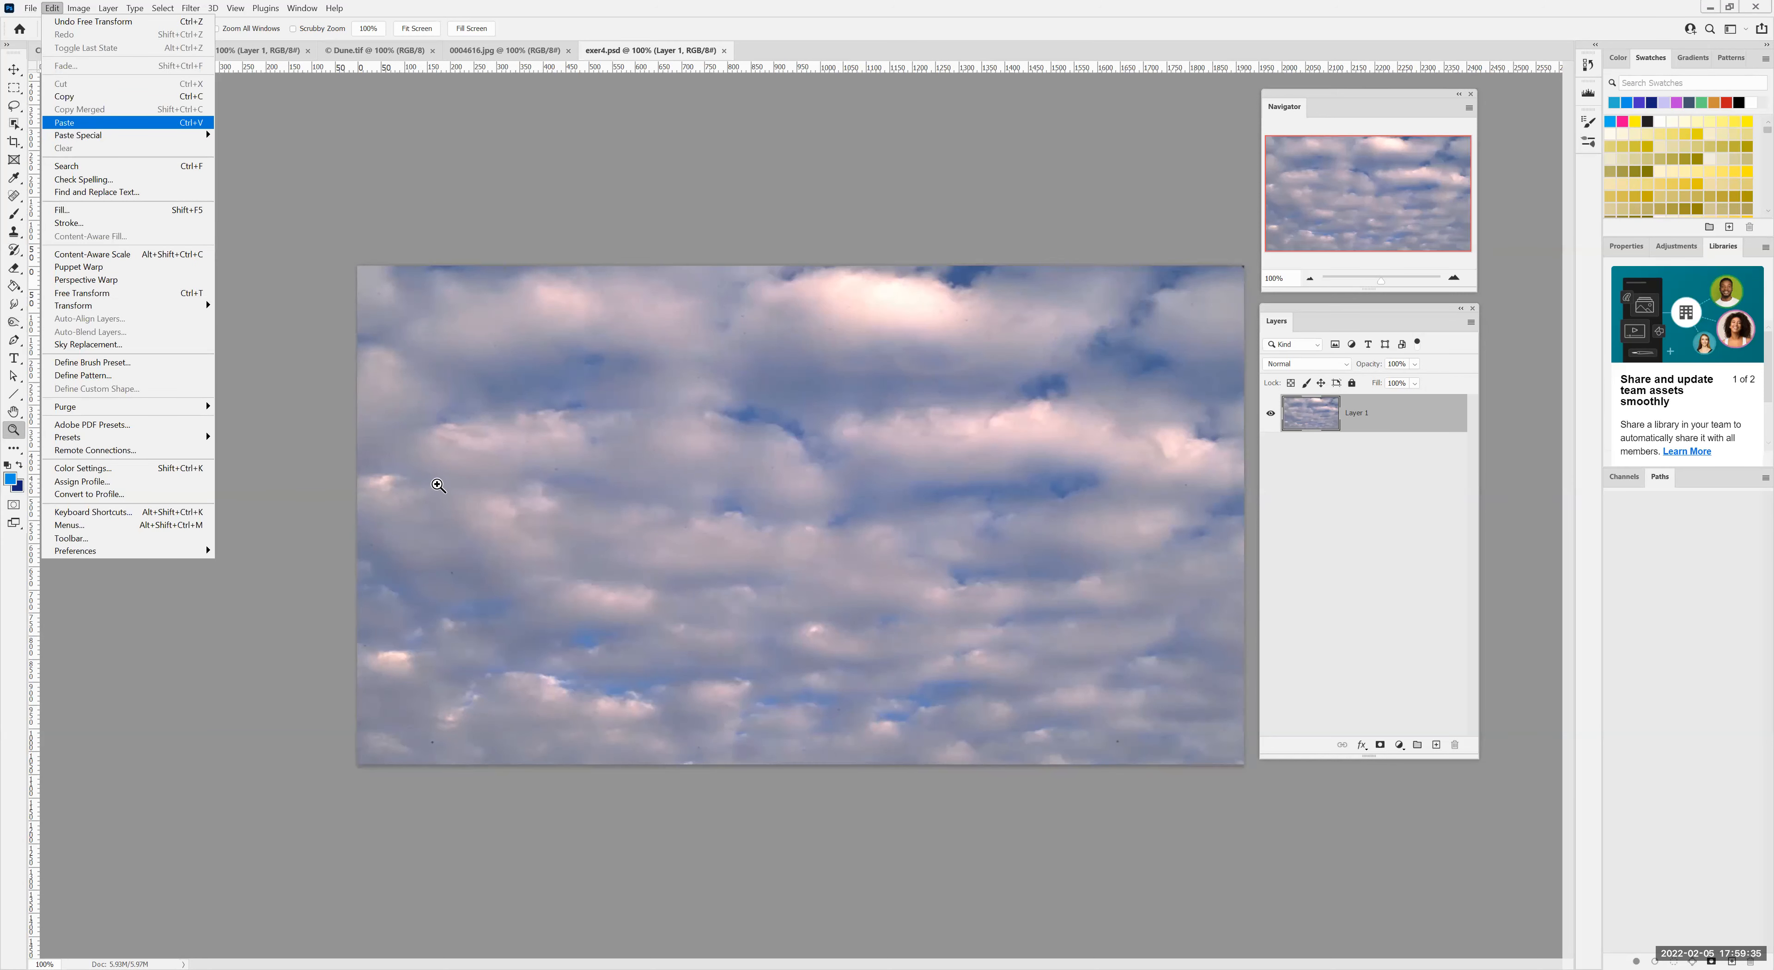
key(Return)
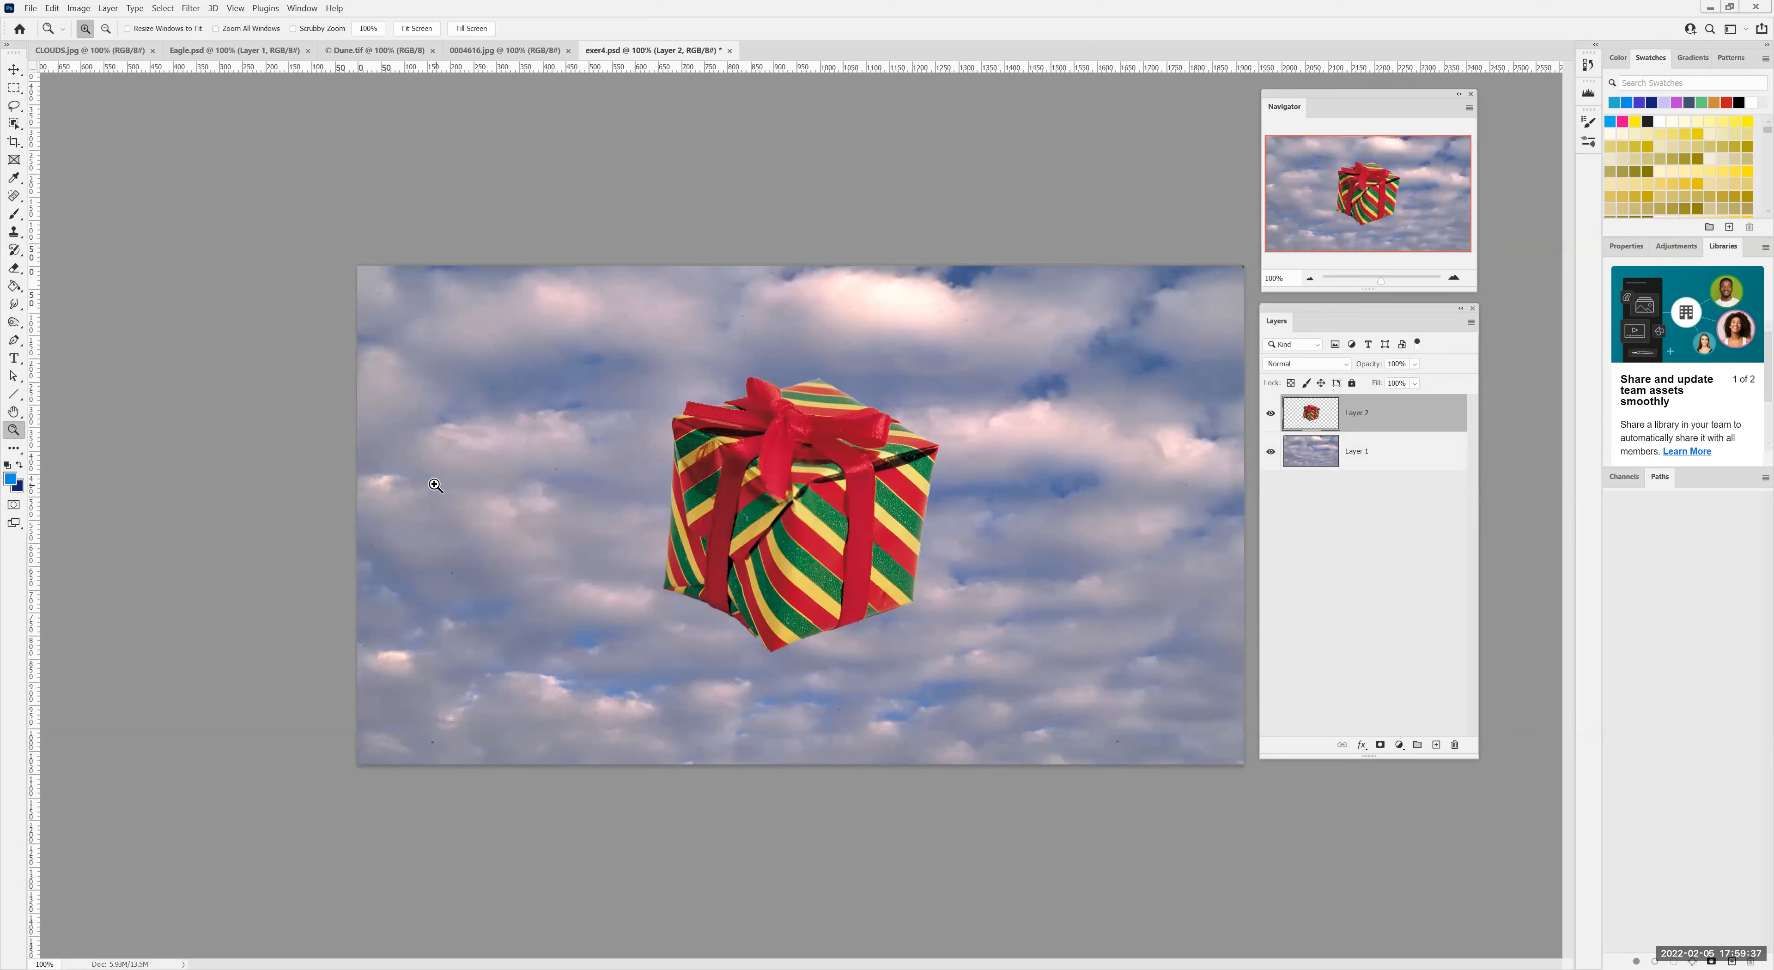
click(13, 69)
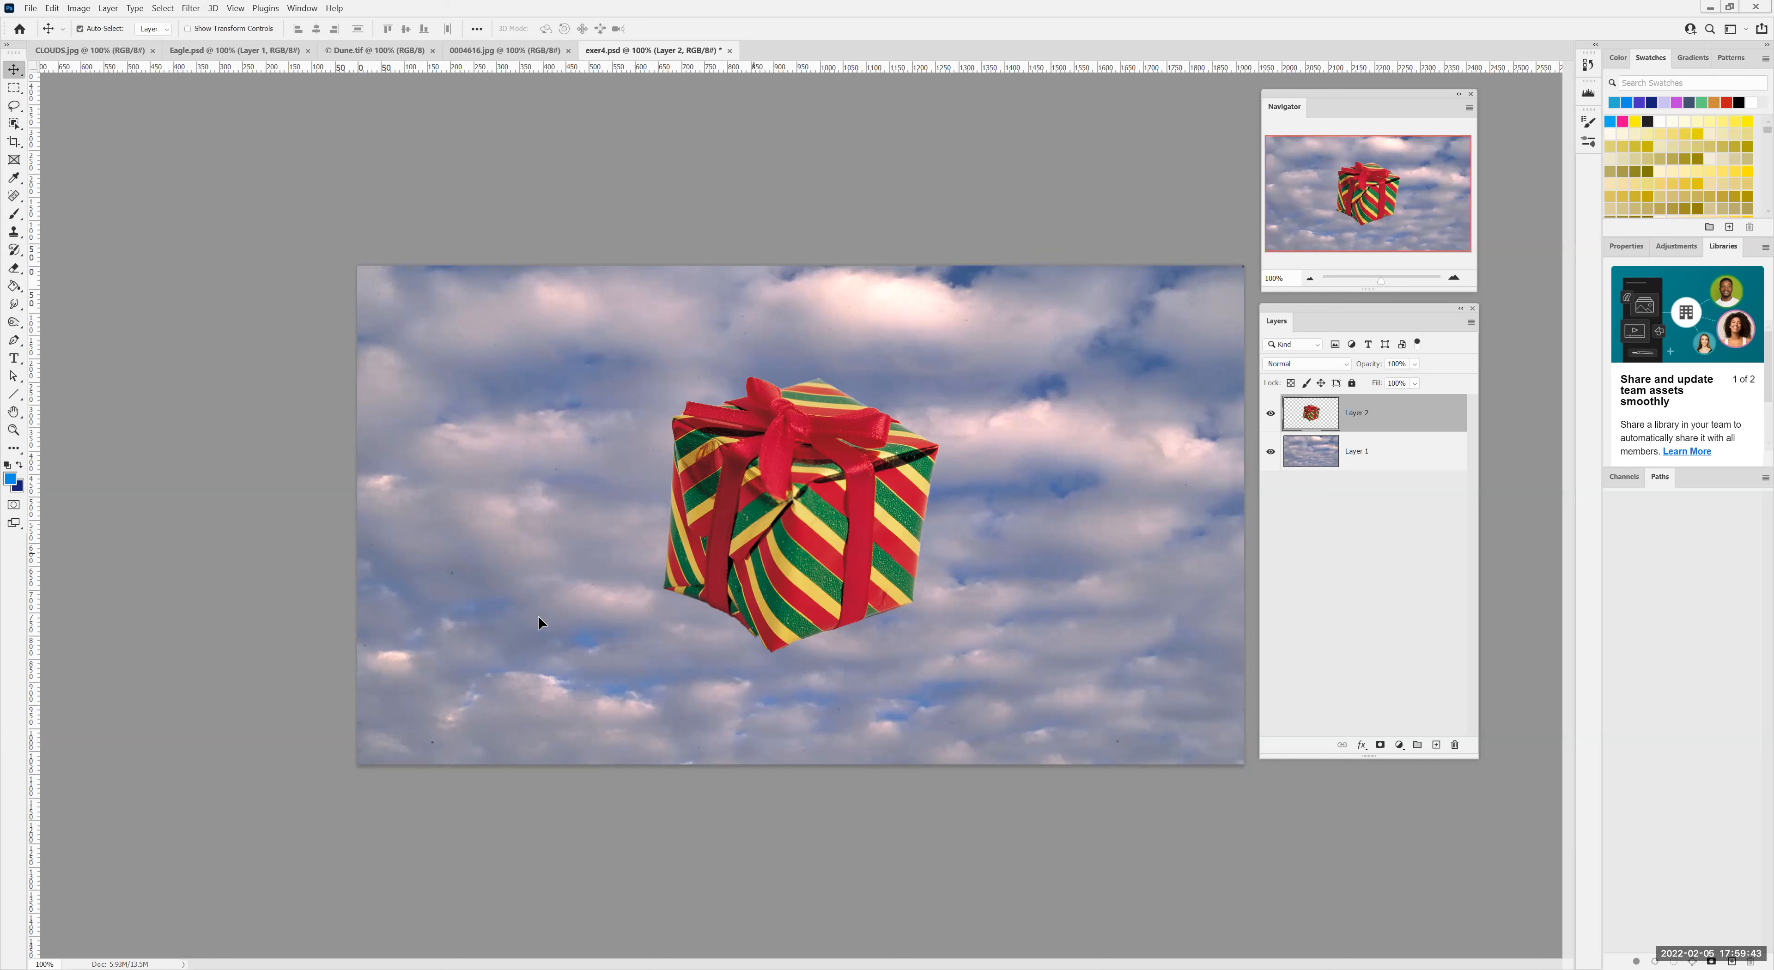
drag(764, 555, 555, 617)
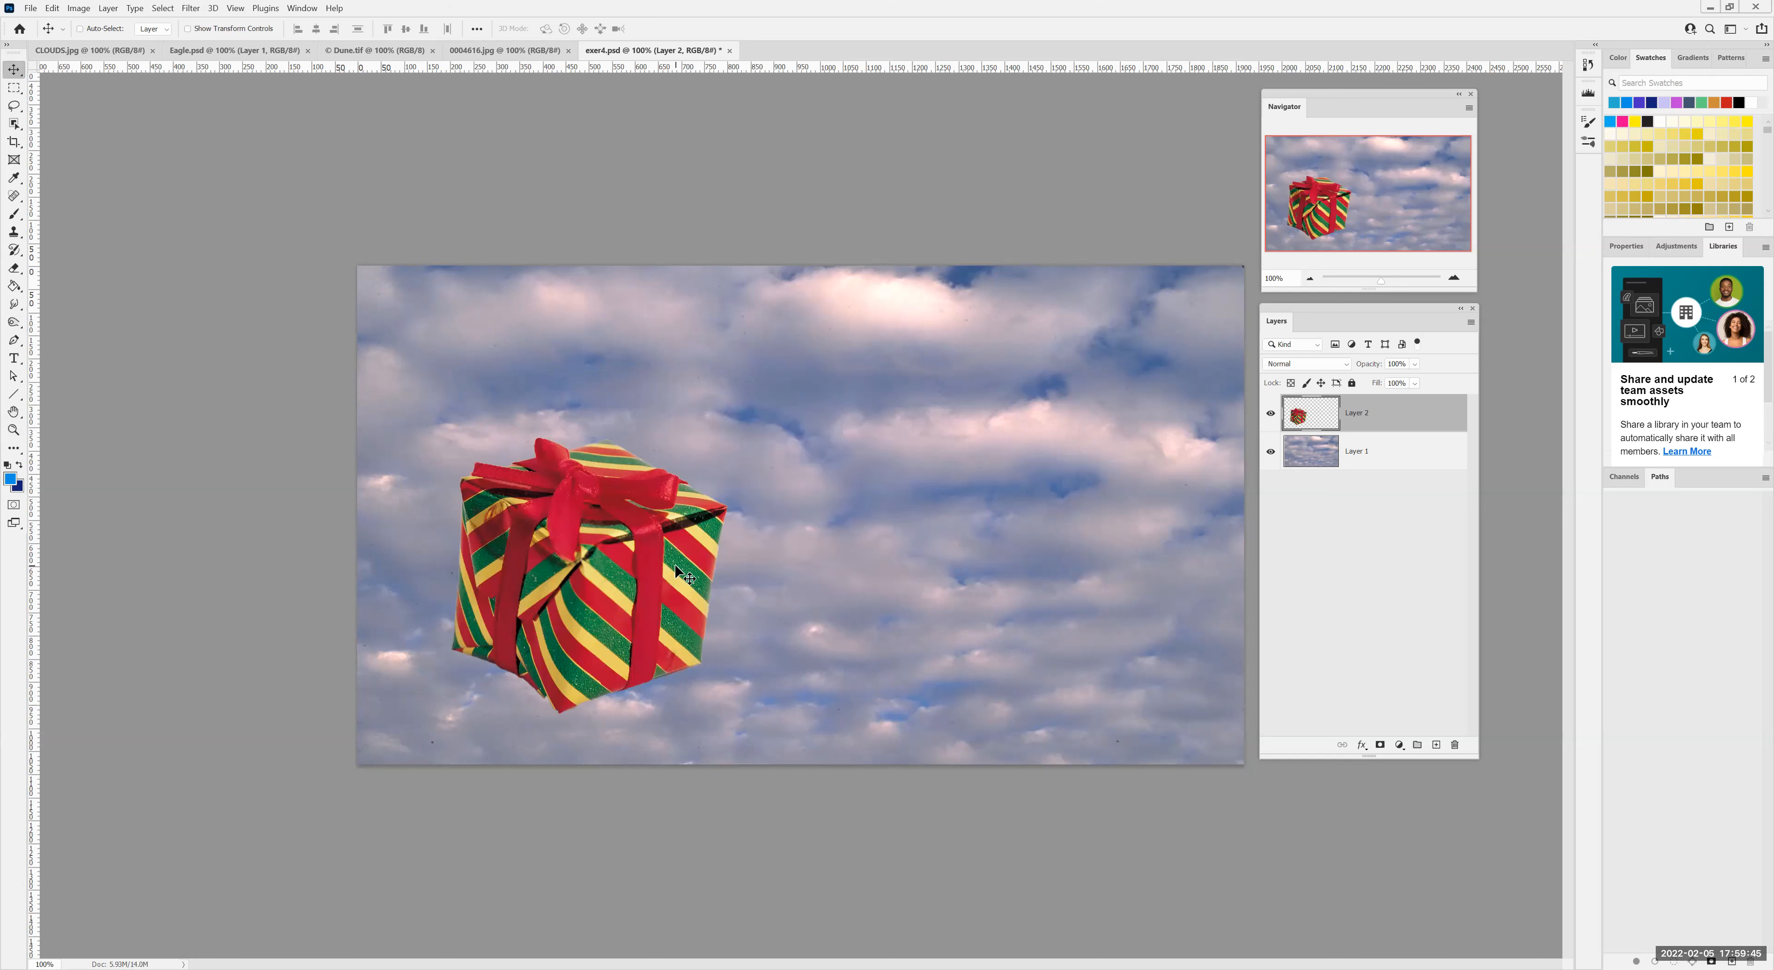
Remove the pasted gift box from exer4.psd and clear the selection in 0004616.jpg
key(ctrl+z)
key(Delete)
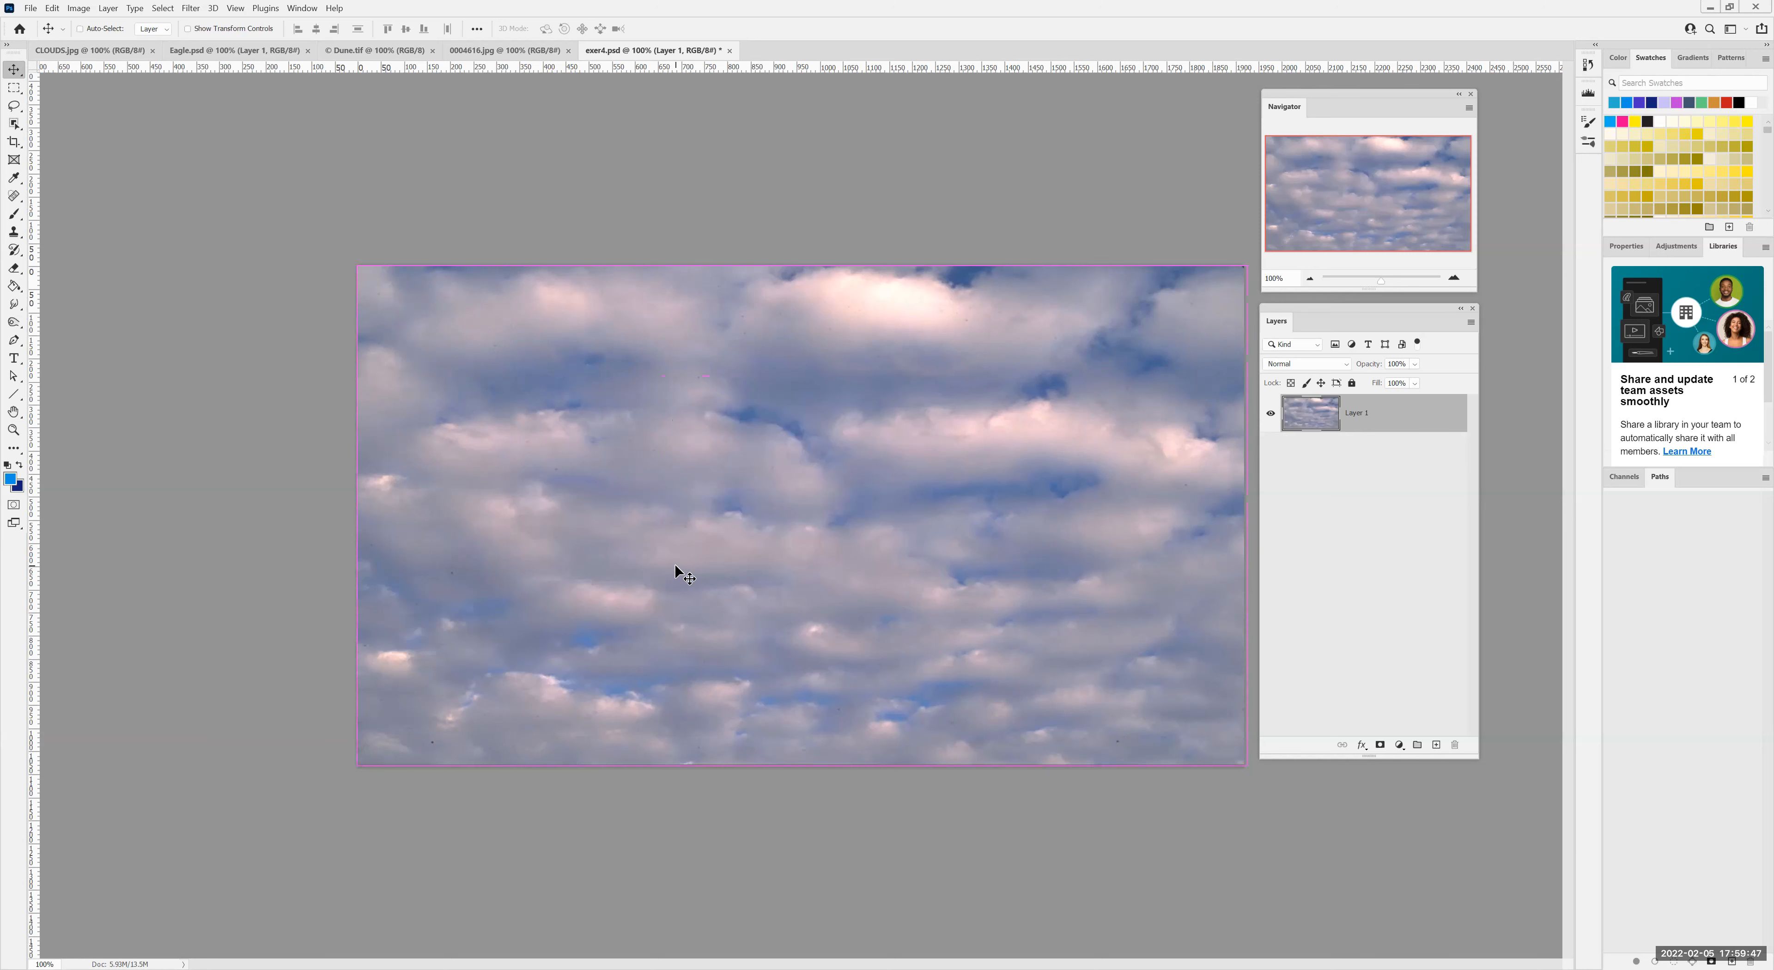
click(497, 54)
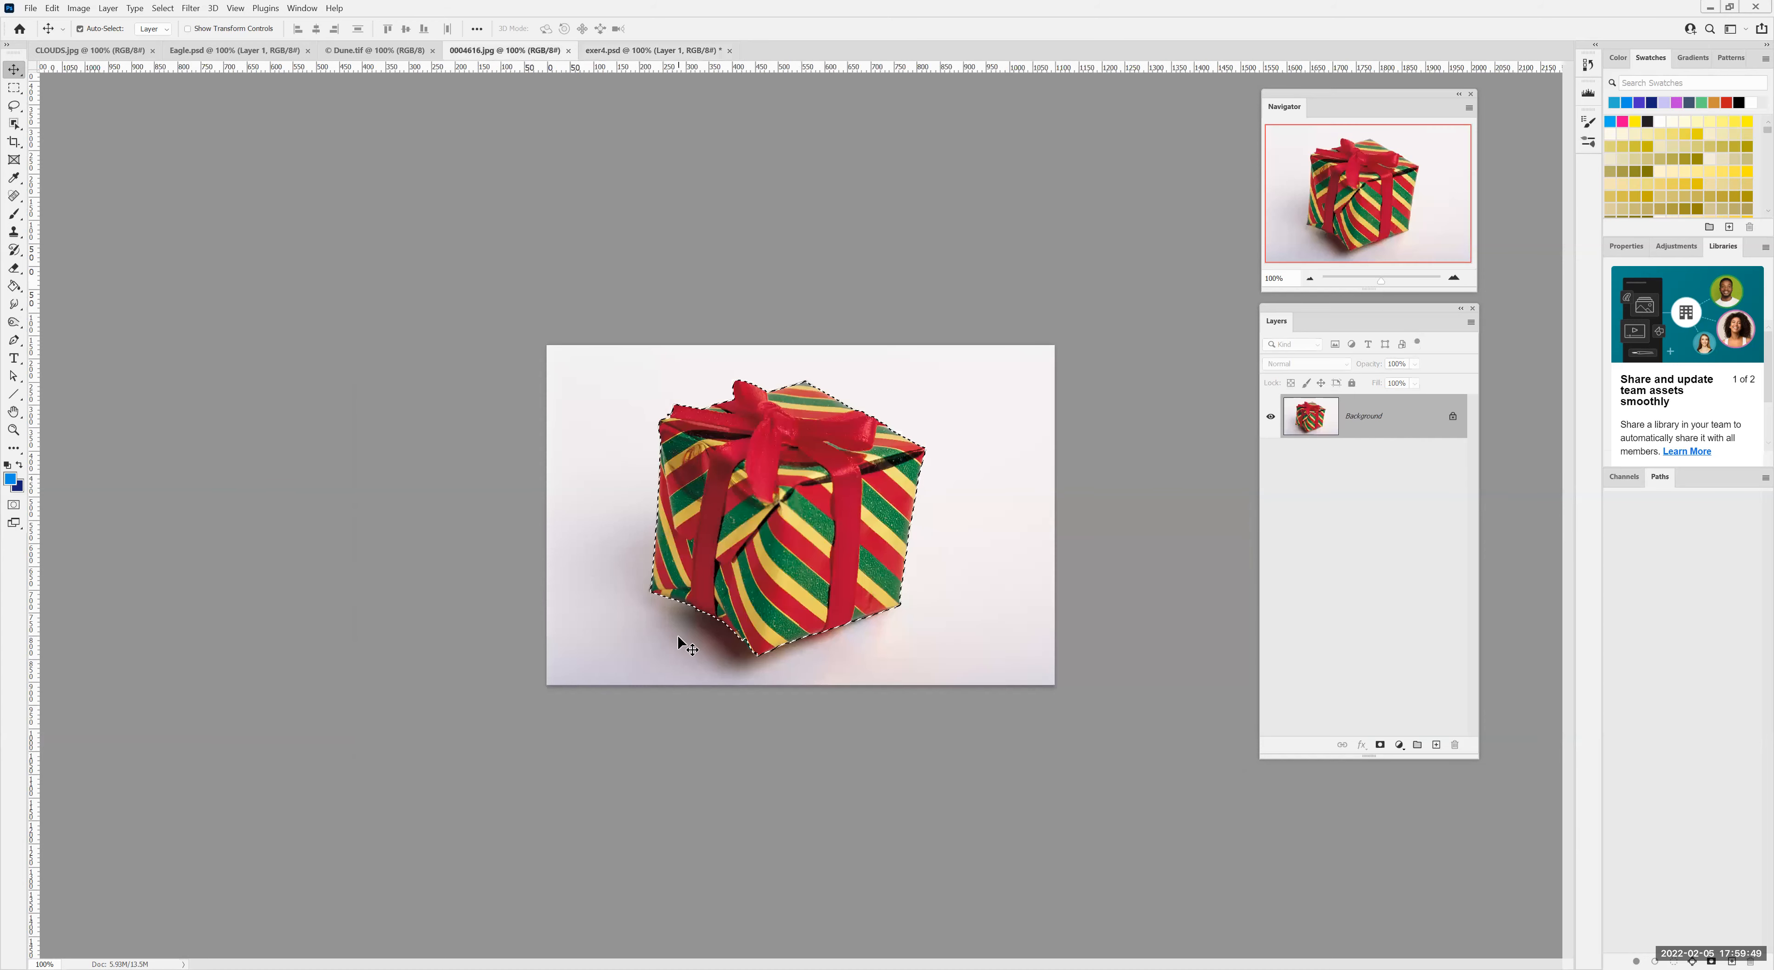
click(163, 7)
click(181, 40)
Select the light background around the gift box with the Quick Selection Tool
click(13, 127)
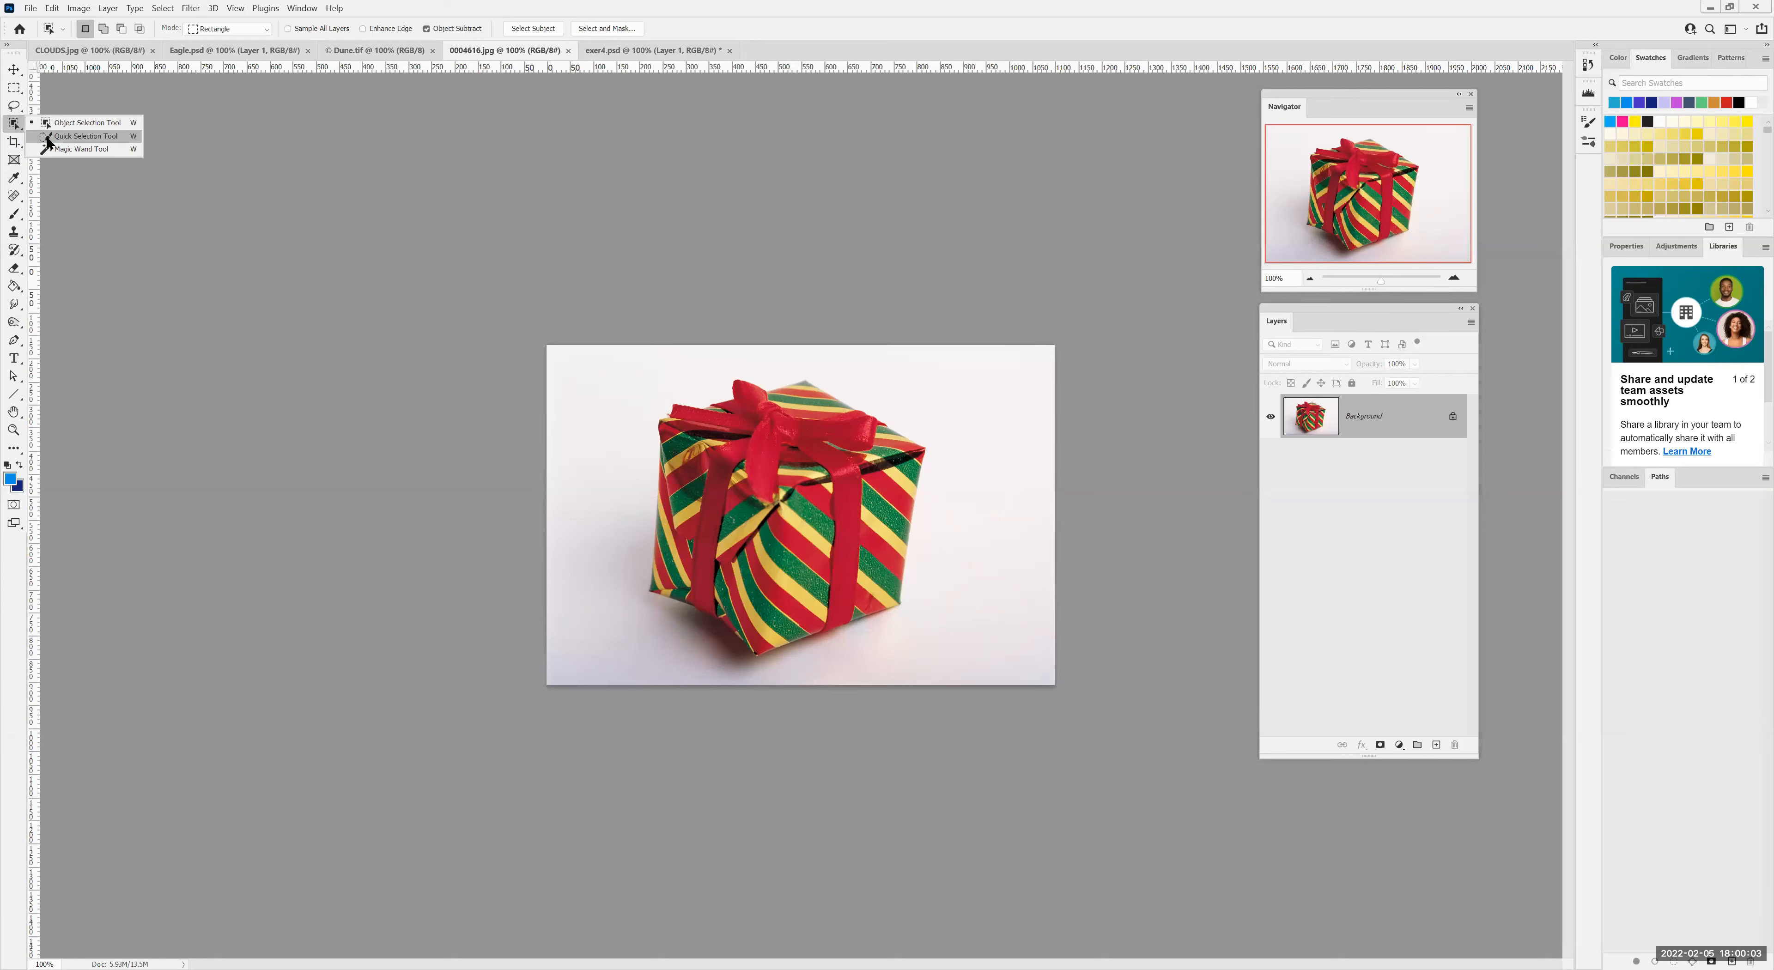
click(76, 136)
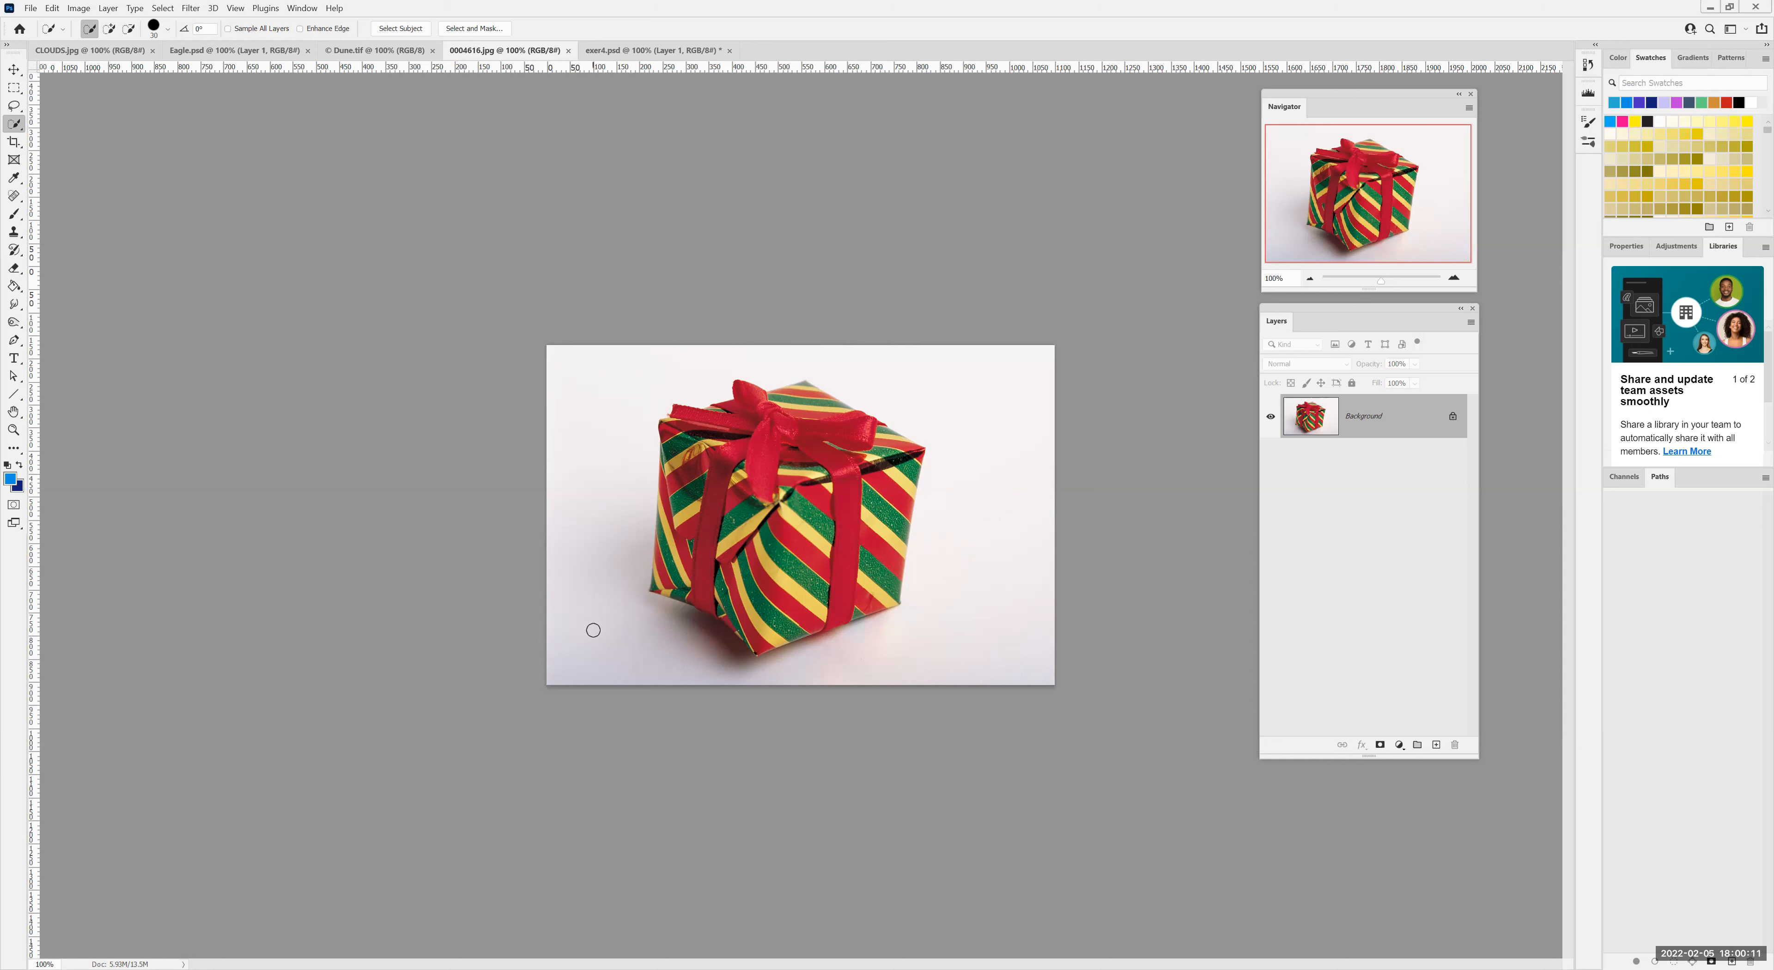
drag(590, 598, 601, 437)
mouse_move(746, 333)
mouse_down()
mouse_move(860, 349)
mouse_move(1022, 415)
mouse_move(999, 593)
mouse_up()
Subtract the gift box's wrongly included corners and lower edge from the background selection at 200%, and clear the selection
click(12, 430)
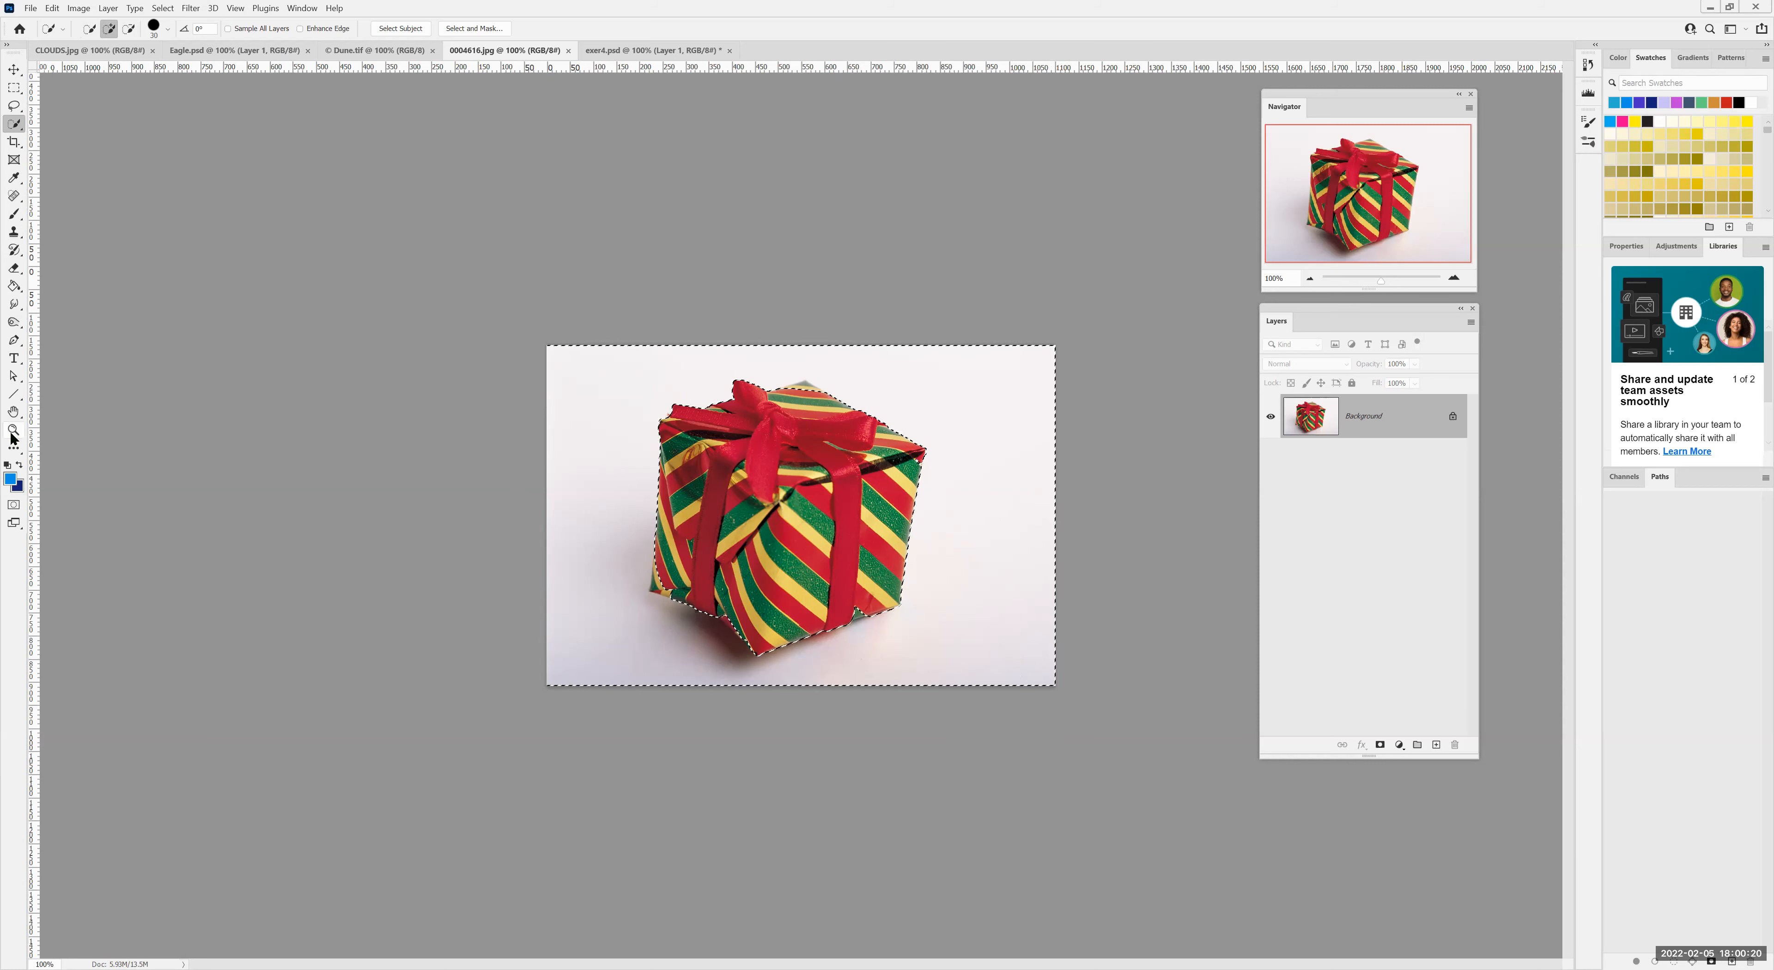
click(788, 575)
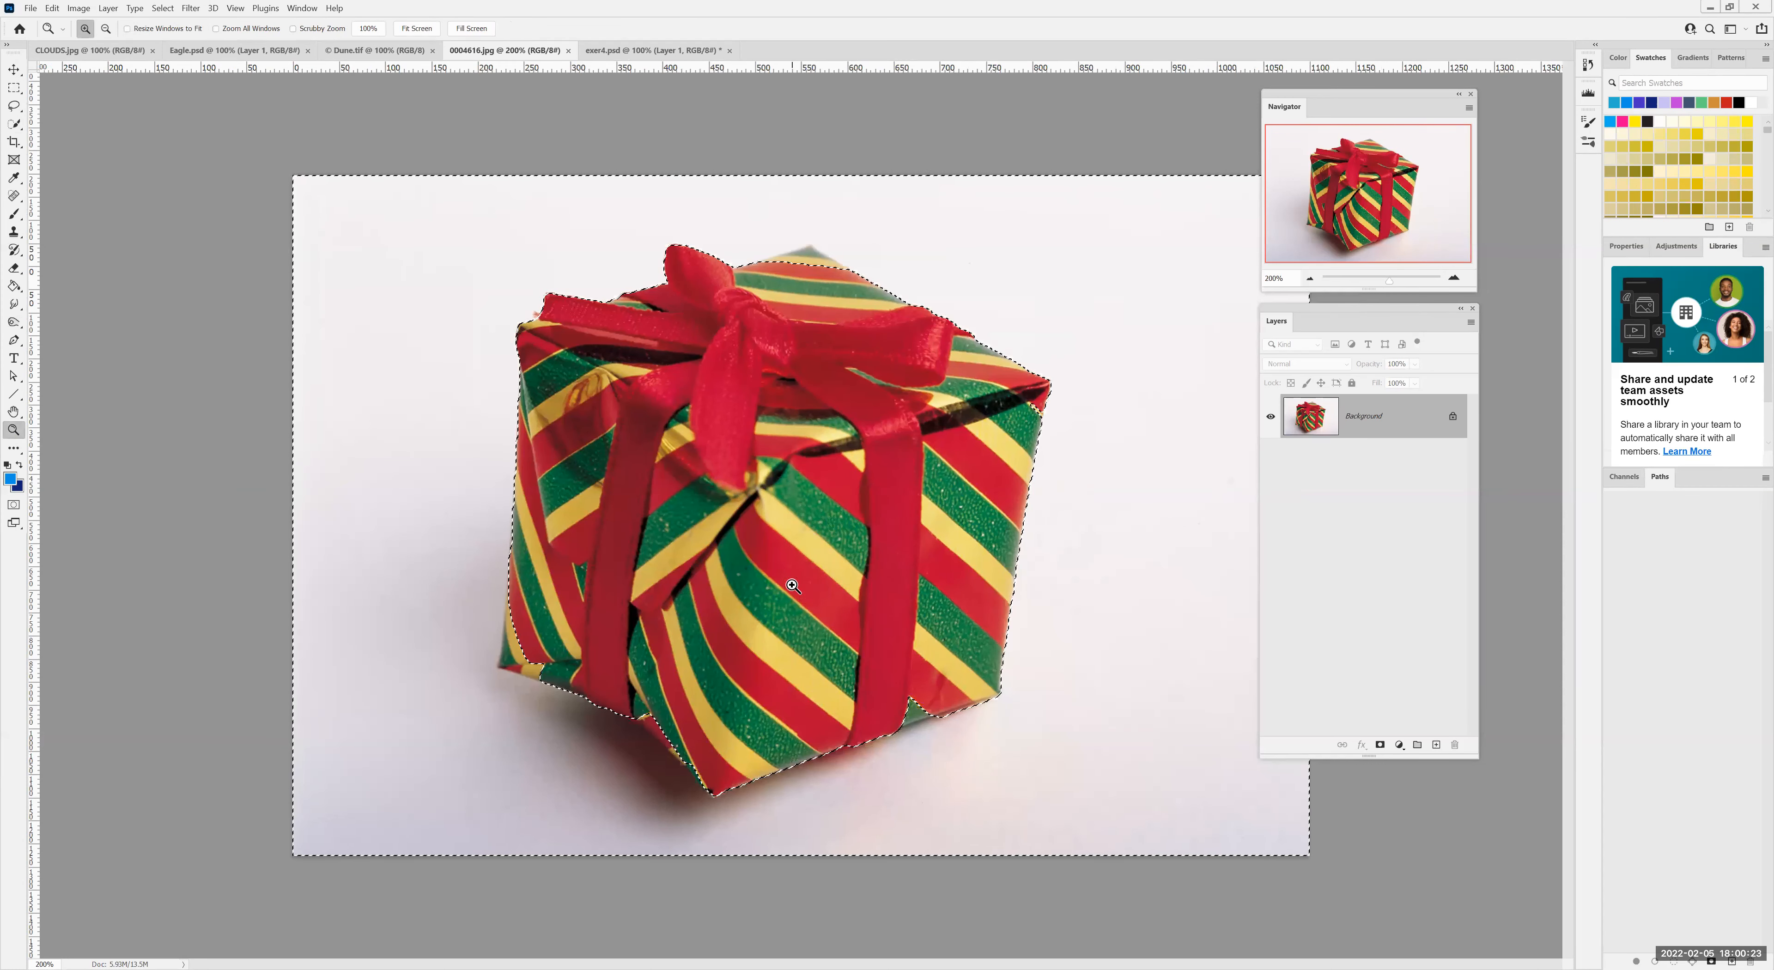
click(14, 124)
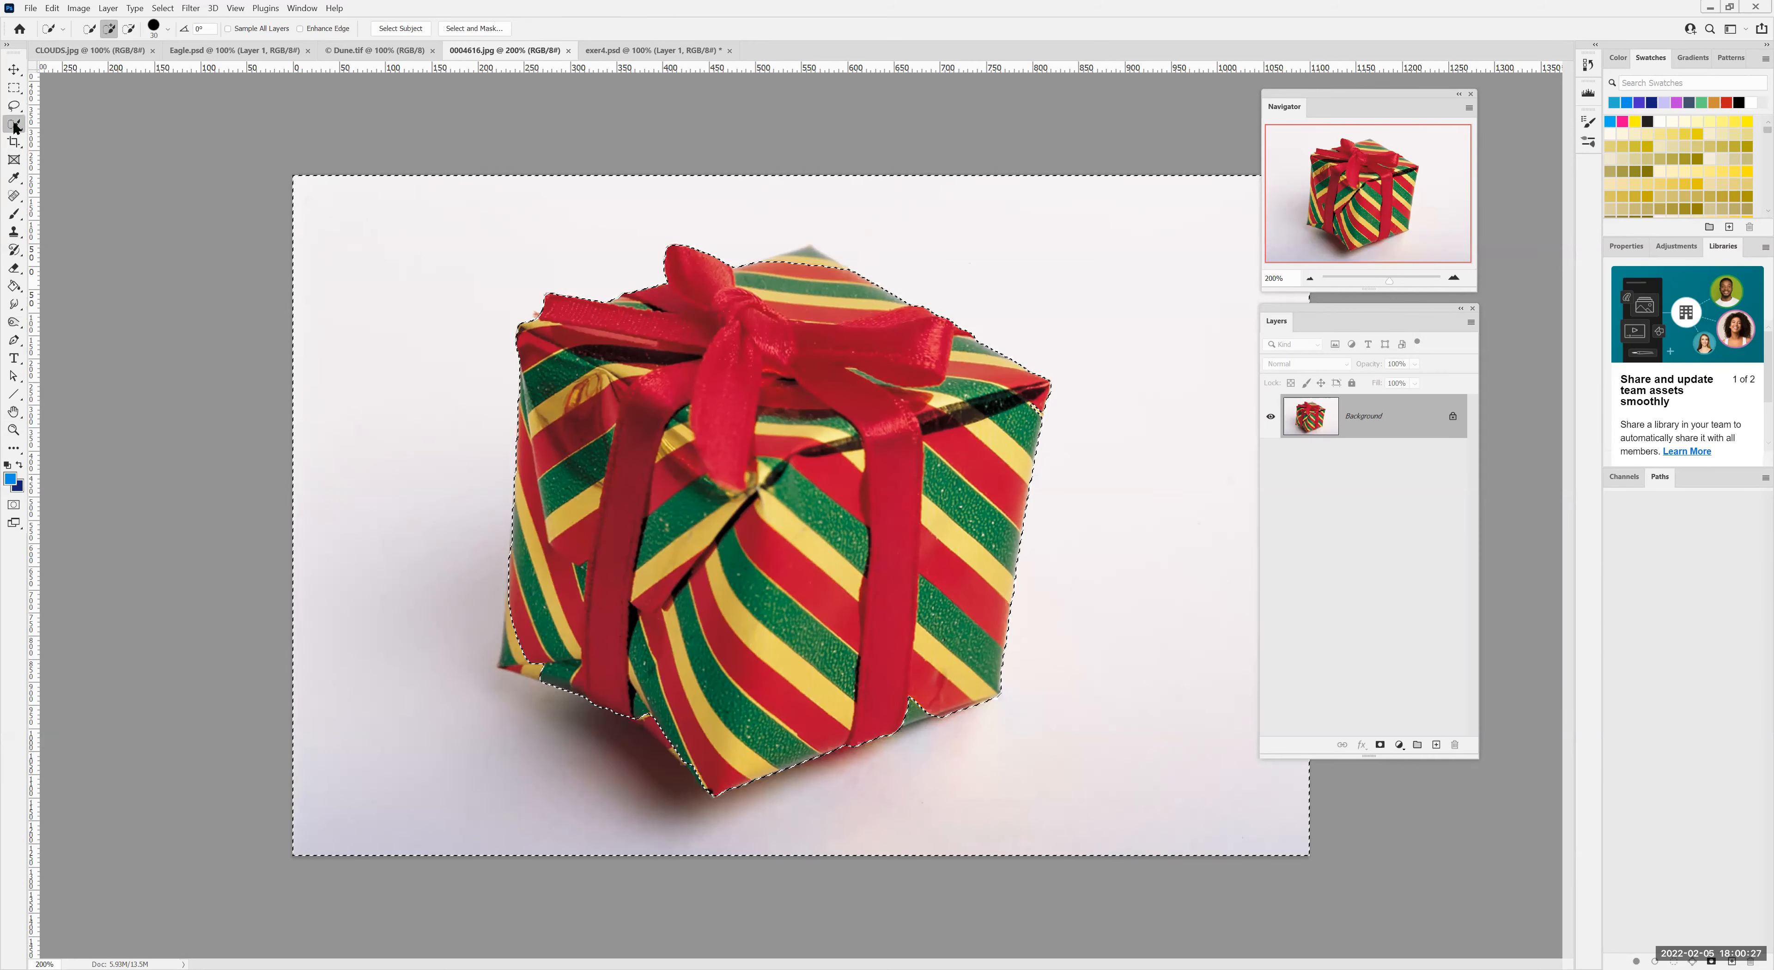
key(alt)
alt+click(891, 712)
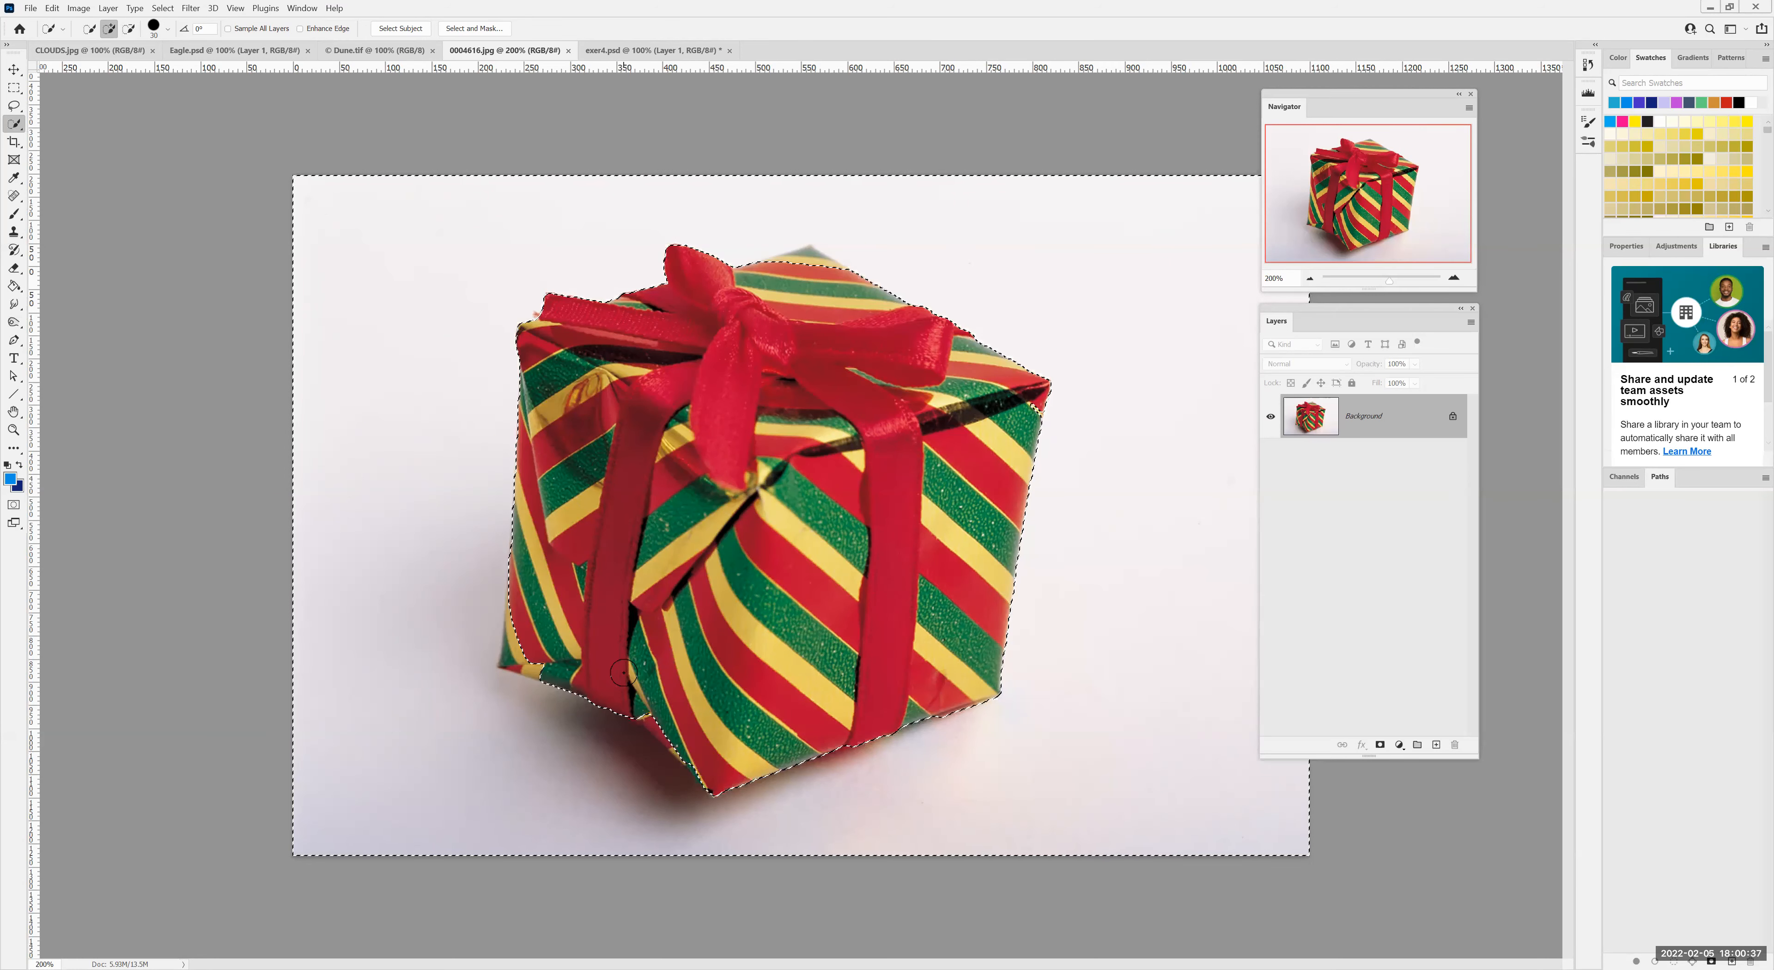
key(alt)
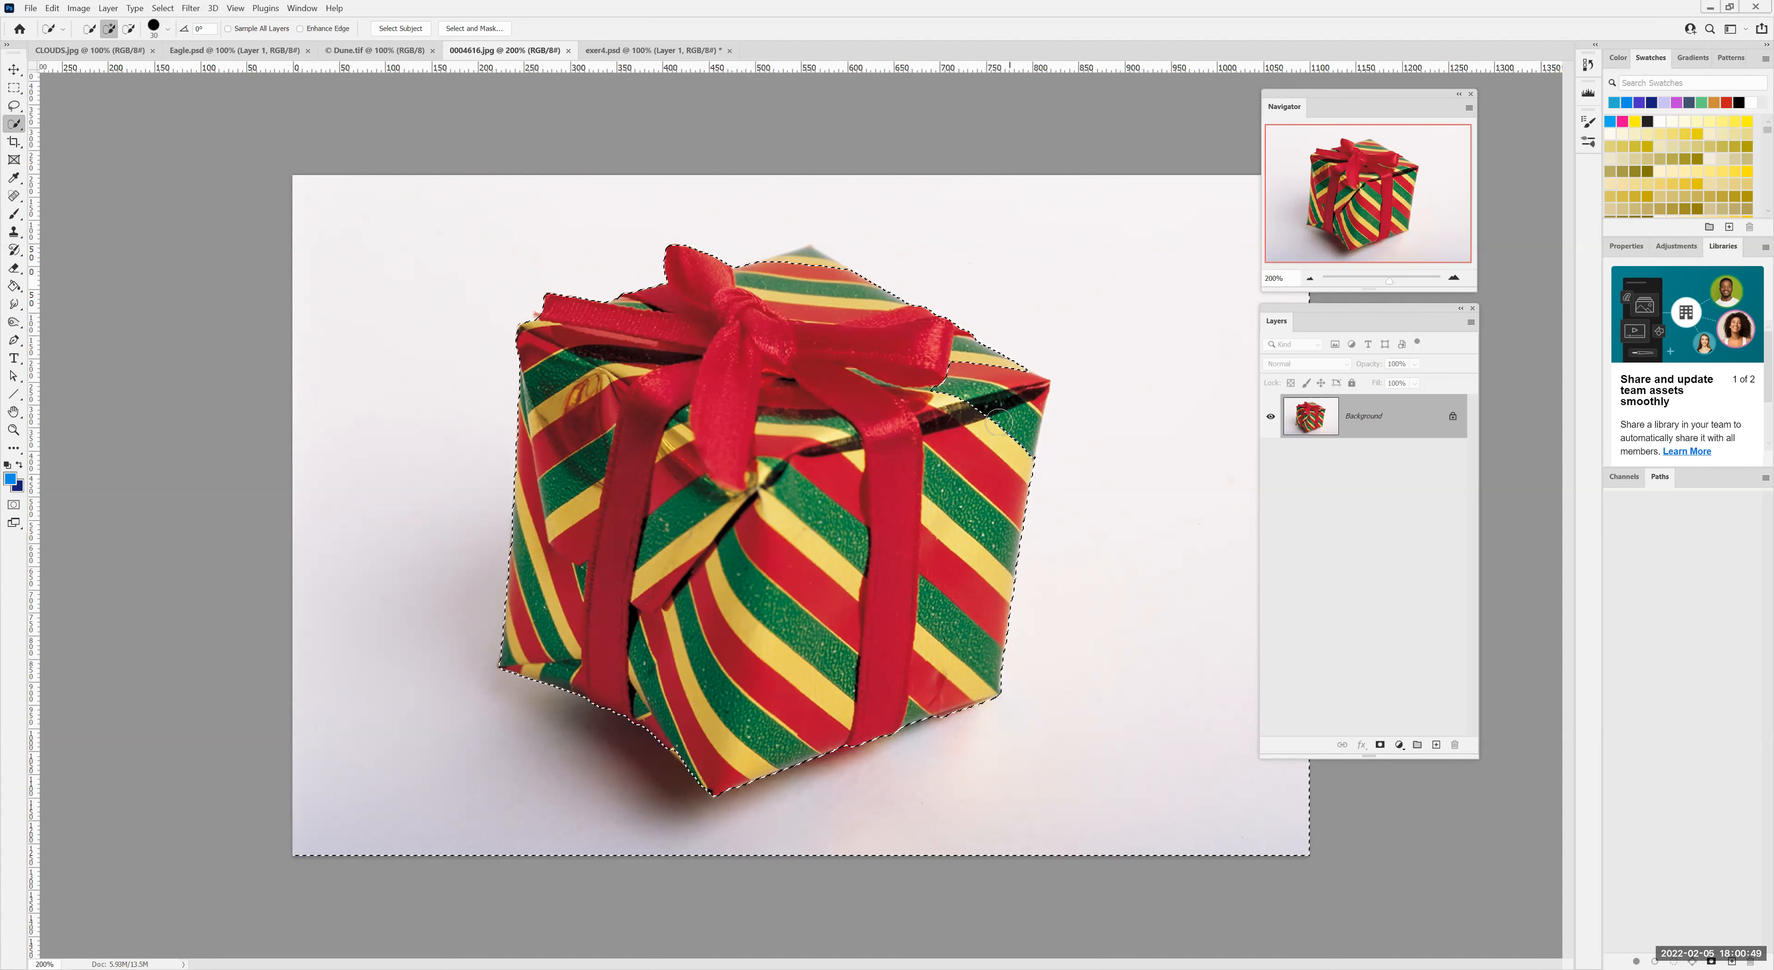
mouse_move(939, 383)
mouse_down()
mouse_move(991, 409)
mouse_move(966, 362)
mouse_move(1034, 389)
mouse_up()
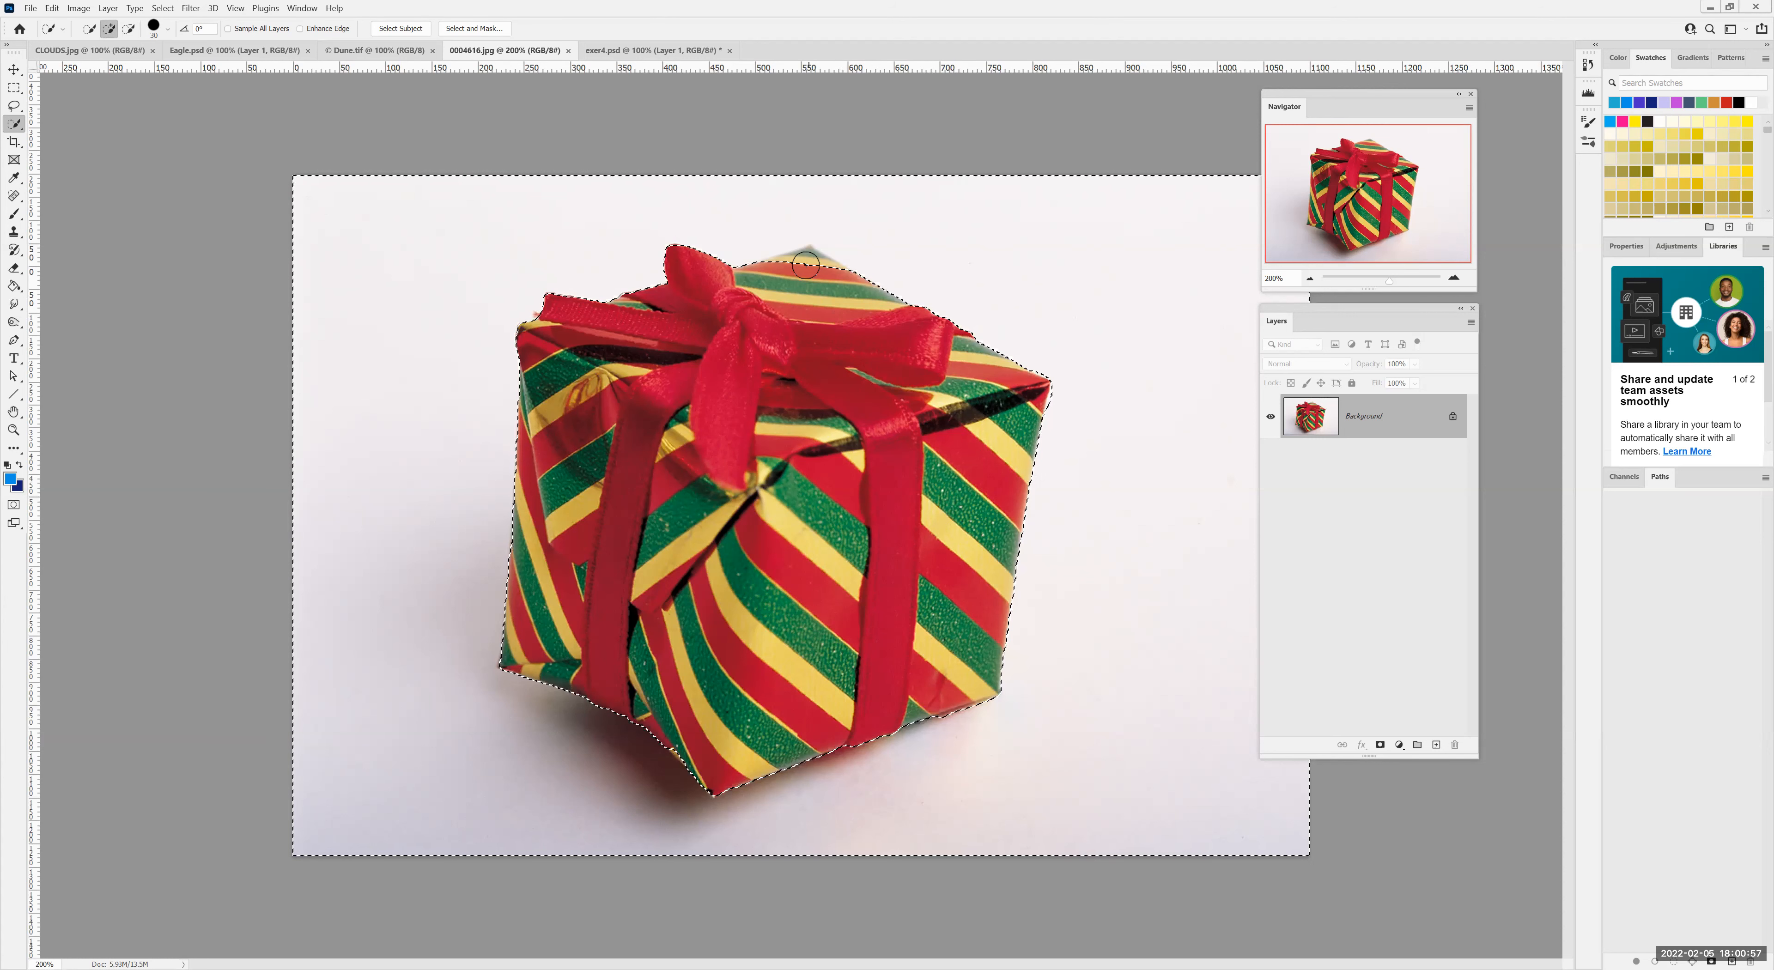
key(alt)
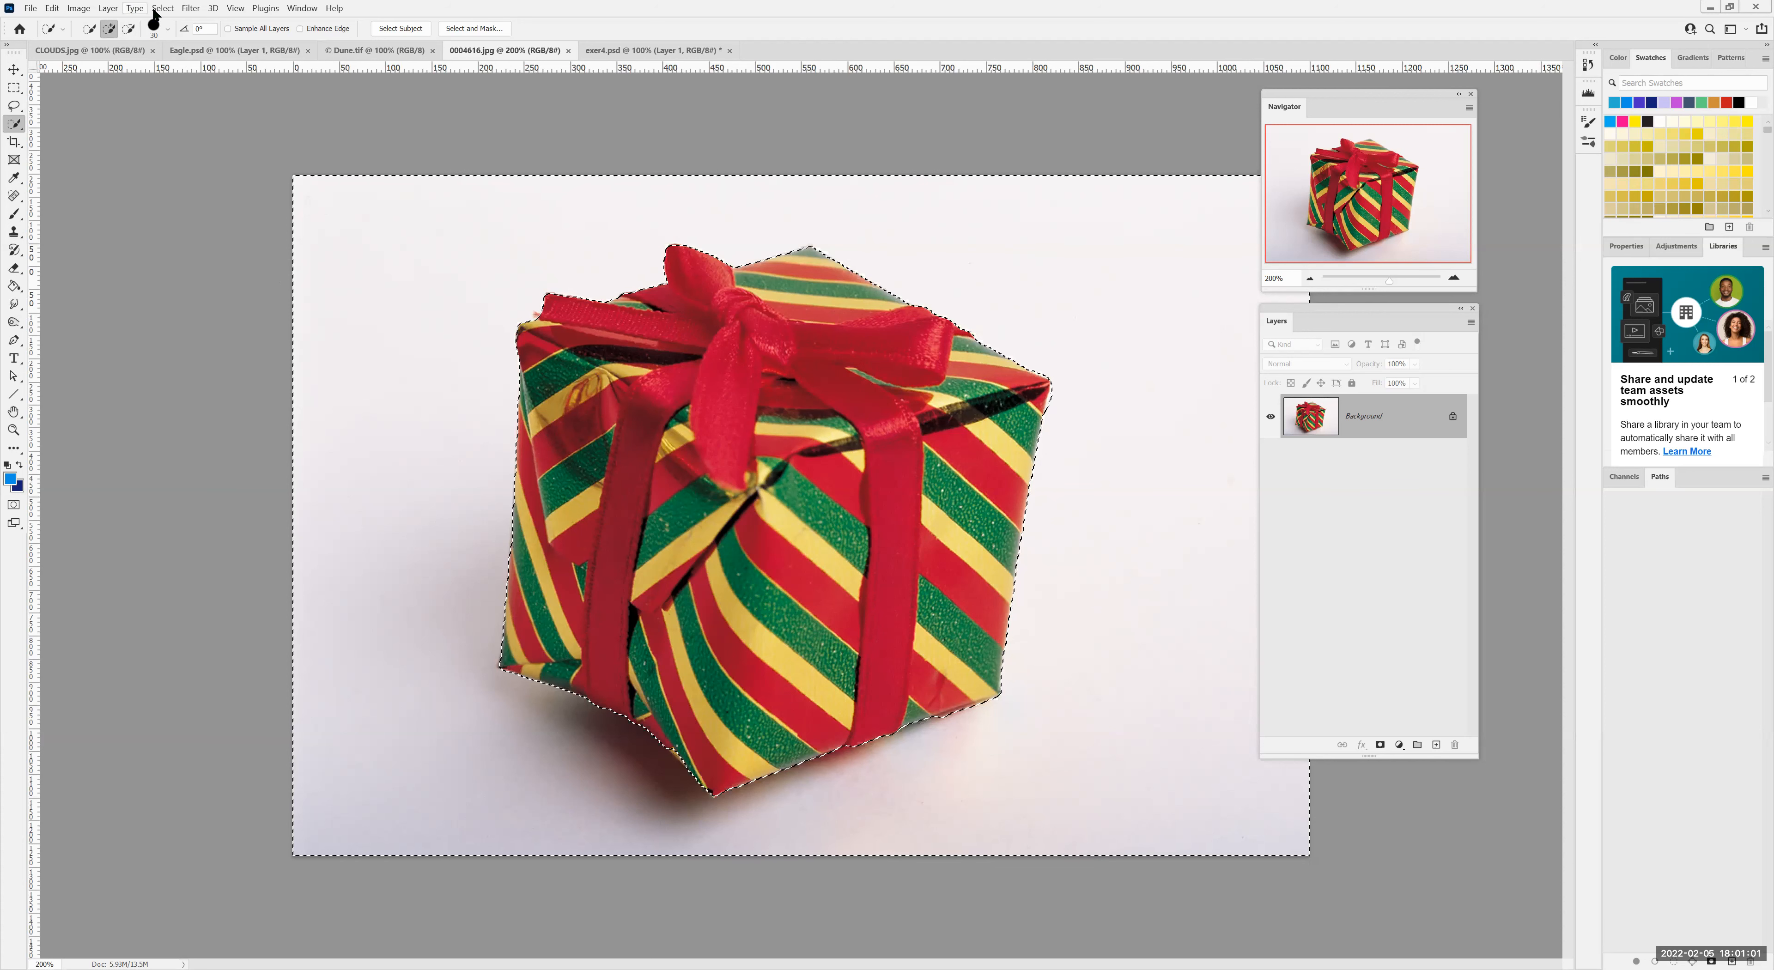
key(ctrl+d)
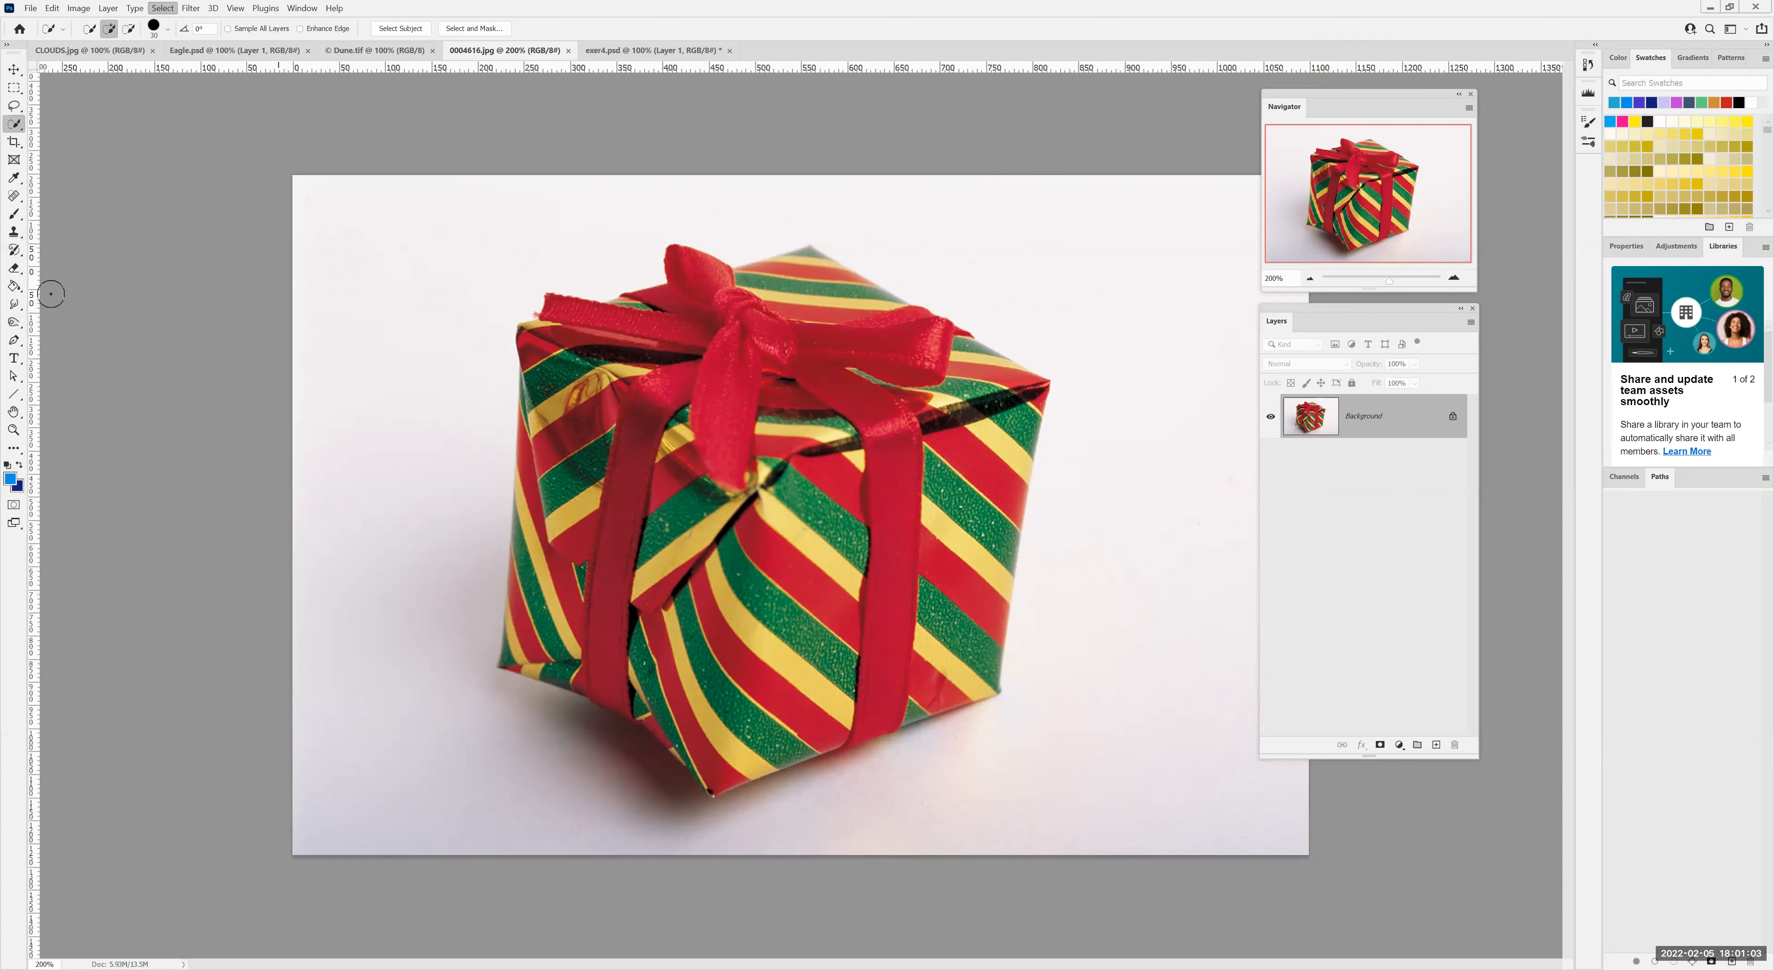
Brush over the gift box itself with the Quick Selection Tool to select it, and clear the selection
right_click(17, 130)
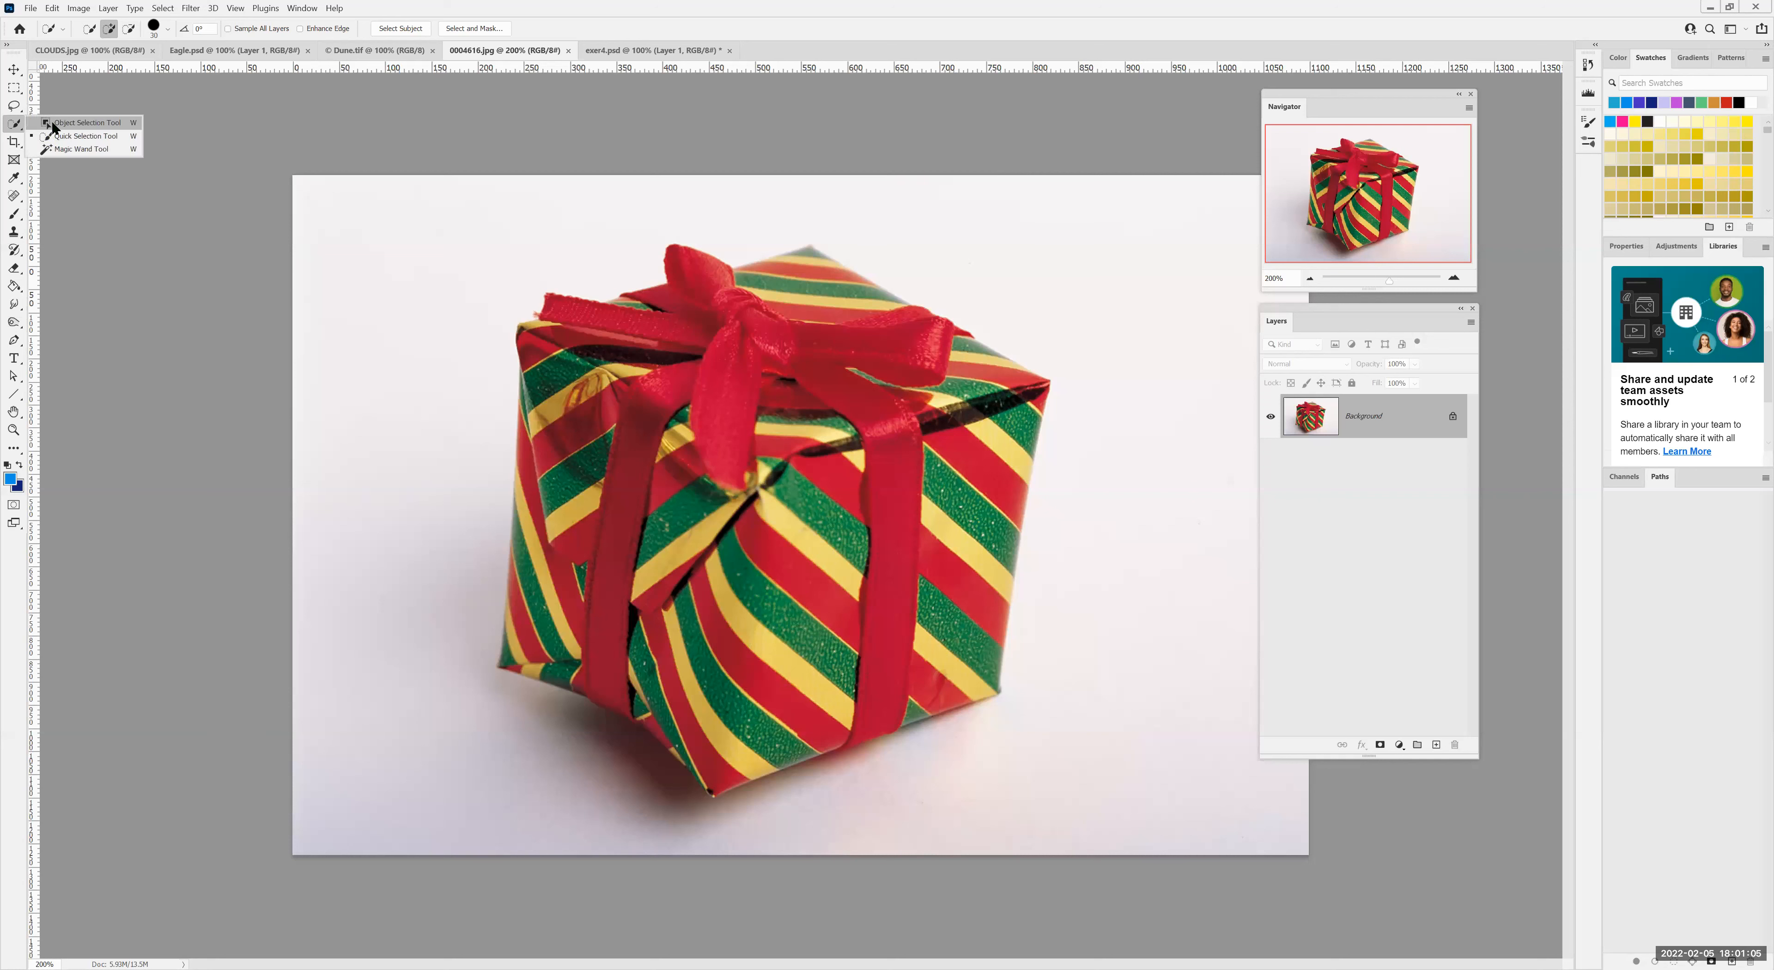
click(49, 138)
mouse_move(723, 272)
mouse_down()
mouse_move(618, 519)
mouse_move(532, 552)
mouse_move(523, 620)
mouse_move(552, 661)
mouse_move(696, 710)
mouse_move(723, 657)
mouse_move(696, 551)
mouse_move(844, 421)
mouse_move(758, 538)
mouse_move(842, 681)
mouse_move(895, 710)
mouse_move(916, 414)
mouse_move(971, 559)
mouse_move(1019, 414)
mouse_move(963, 357)
mouse_move(778, 265)
mouse_move(685, 316)
mouse_up()
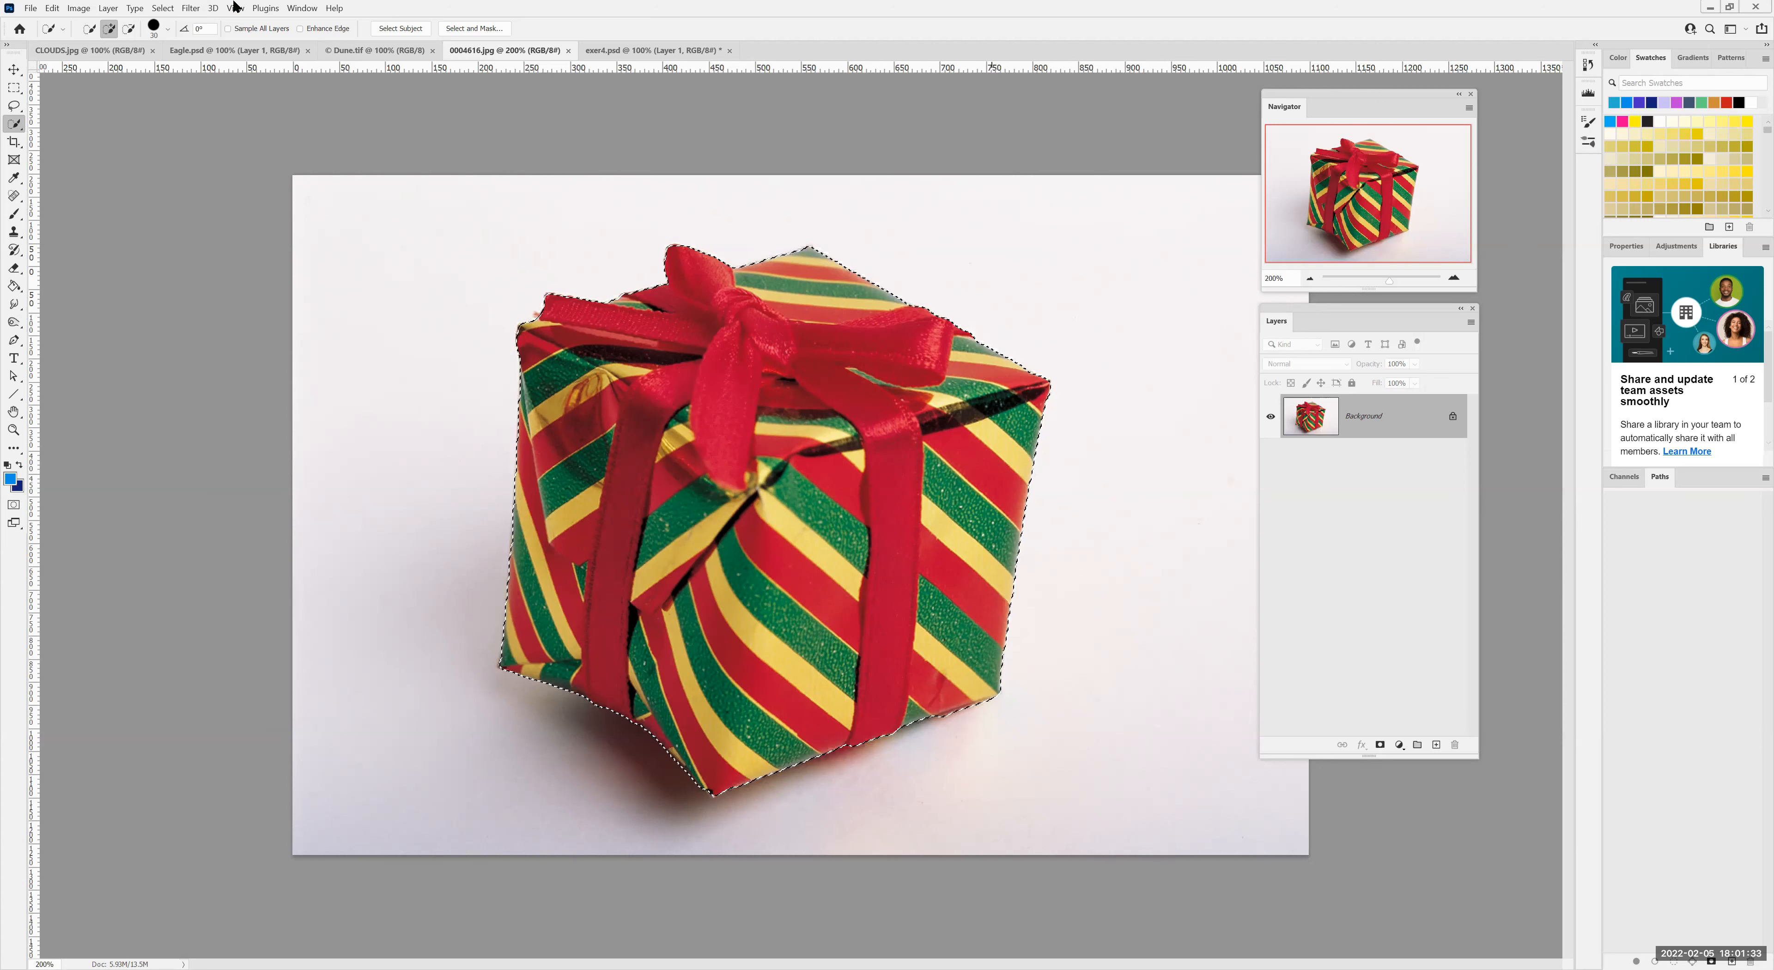
key(ctrl+d)
Select the background with the Magic Wand Tool, add the shadow under the gift box, and clear the selection
right_click(15, 122)
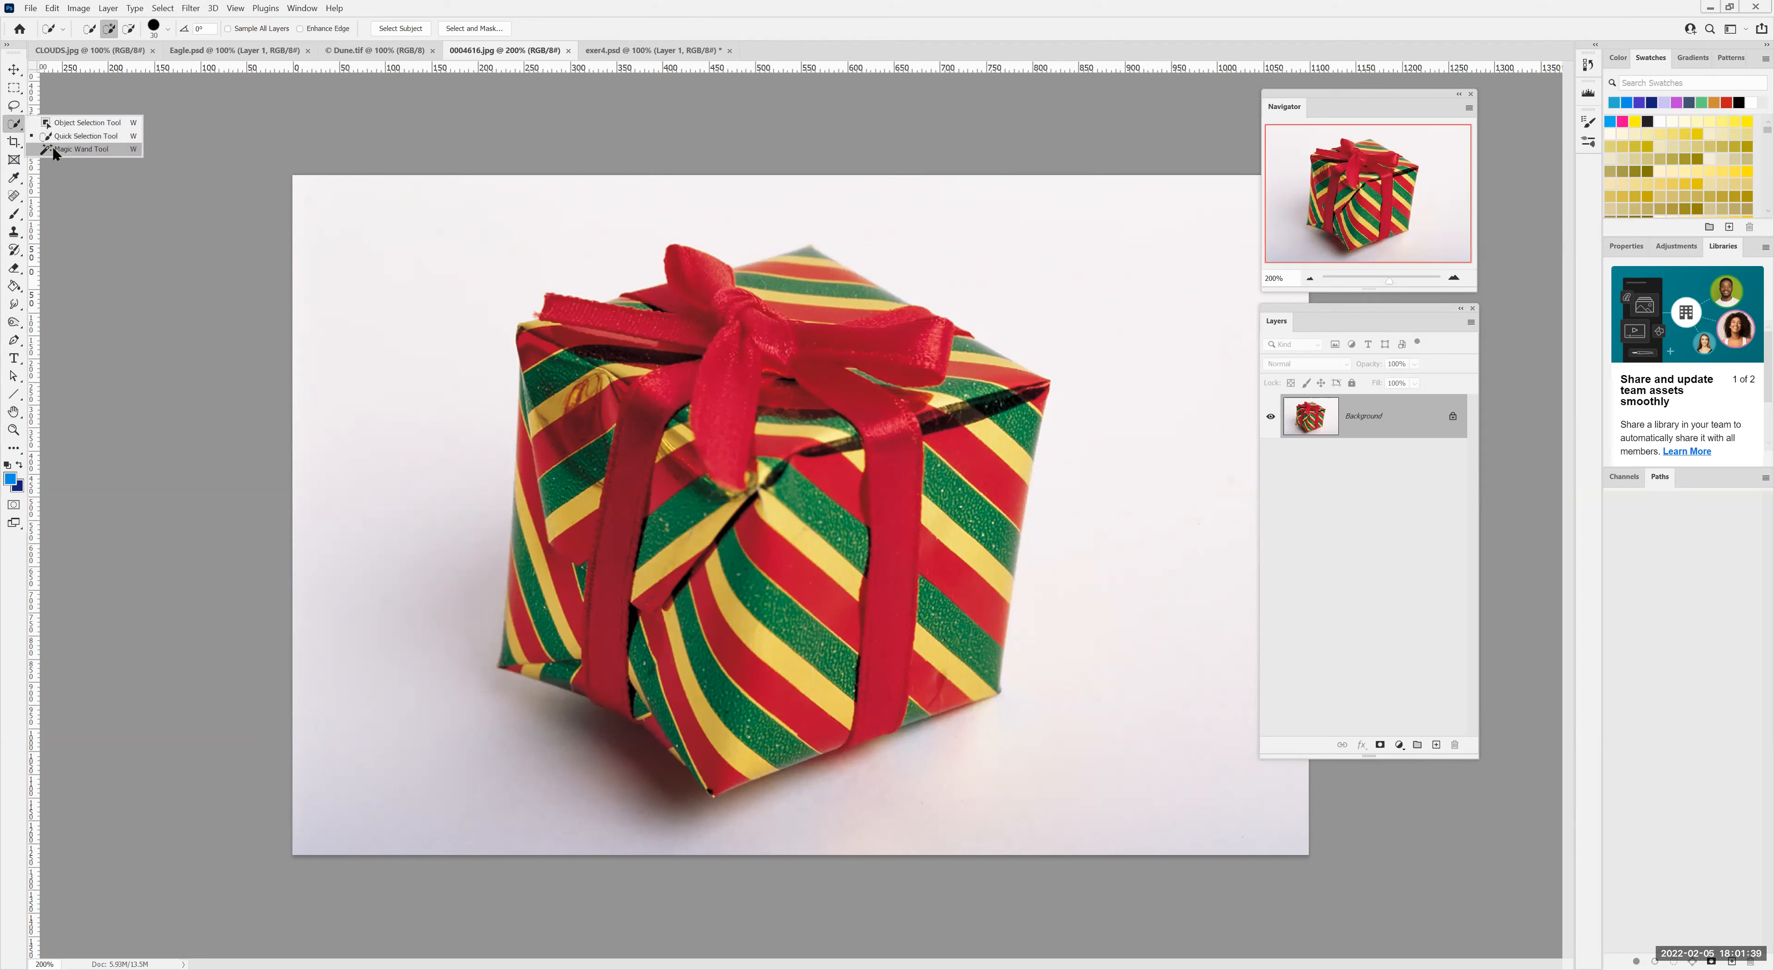
click(52, 147)
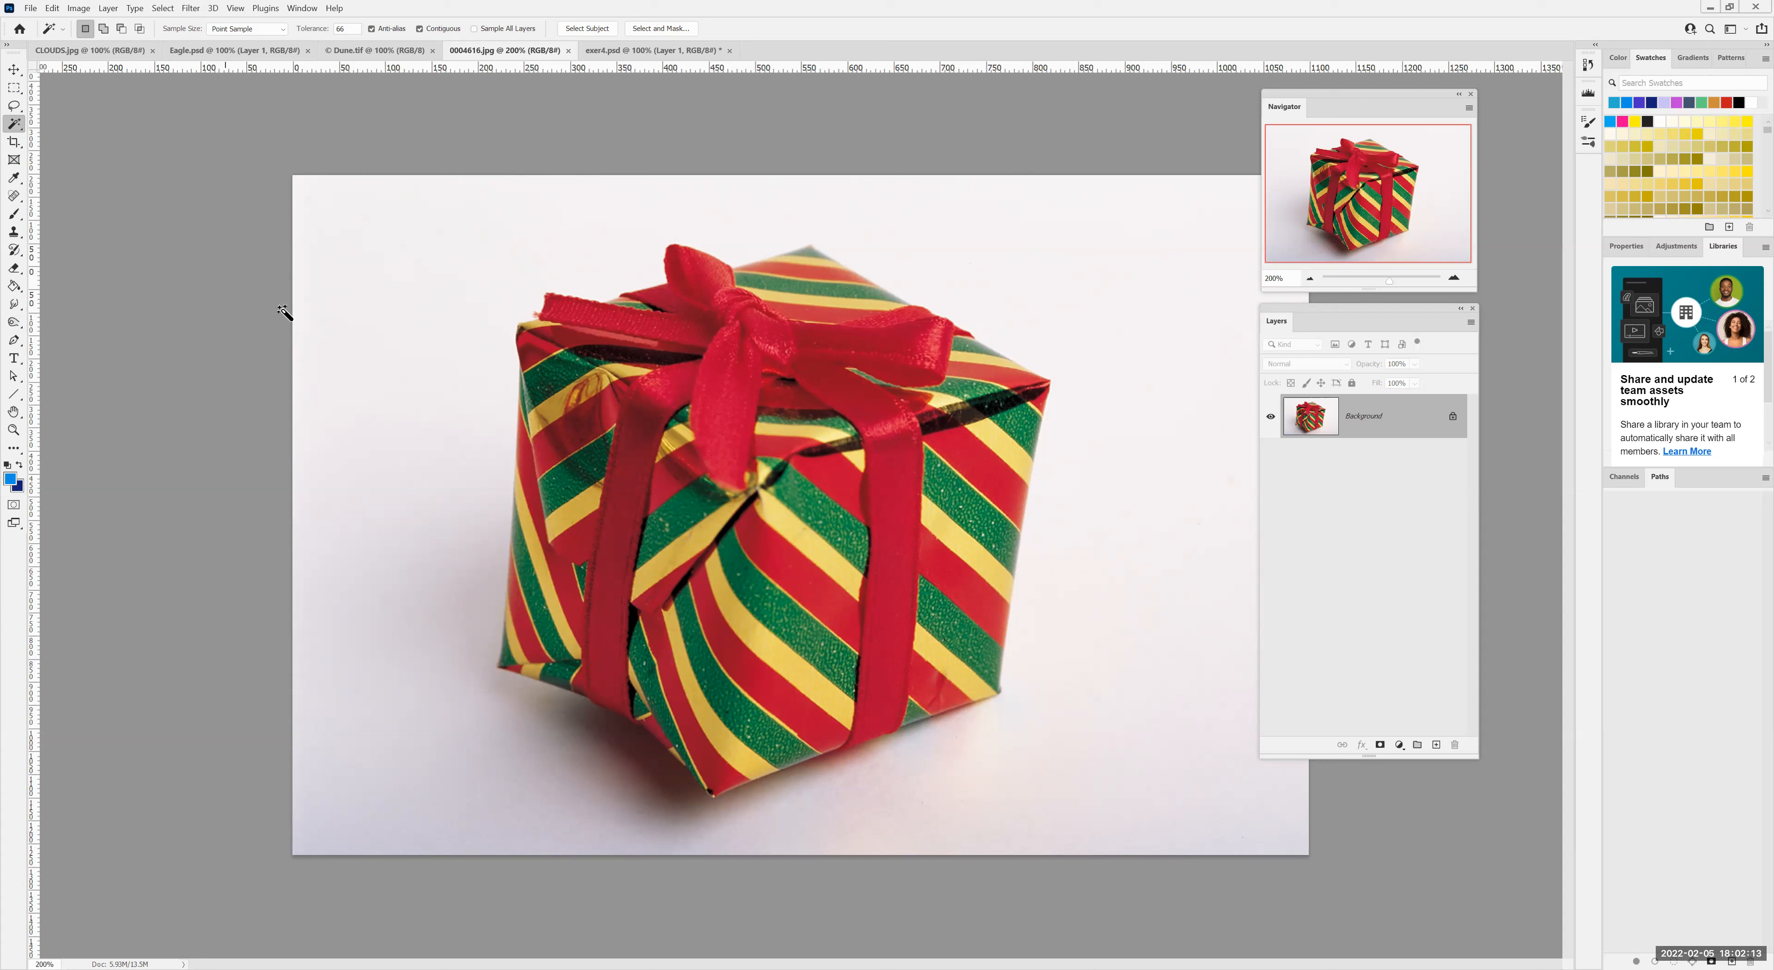
click(384, 420)
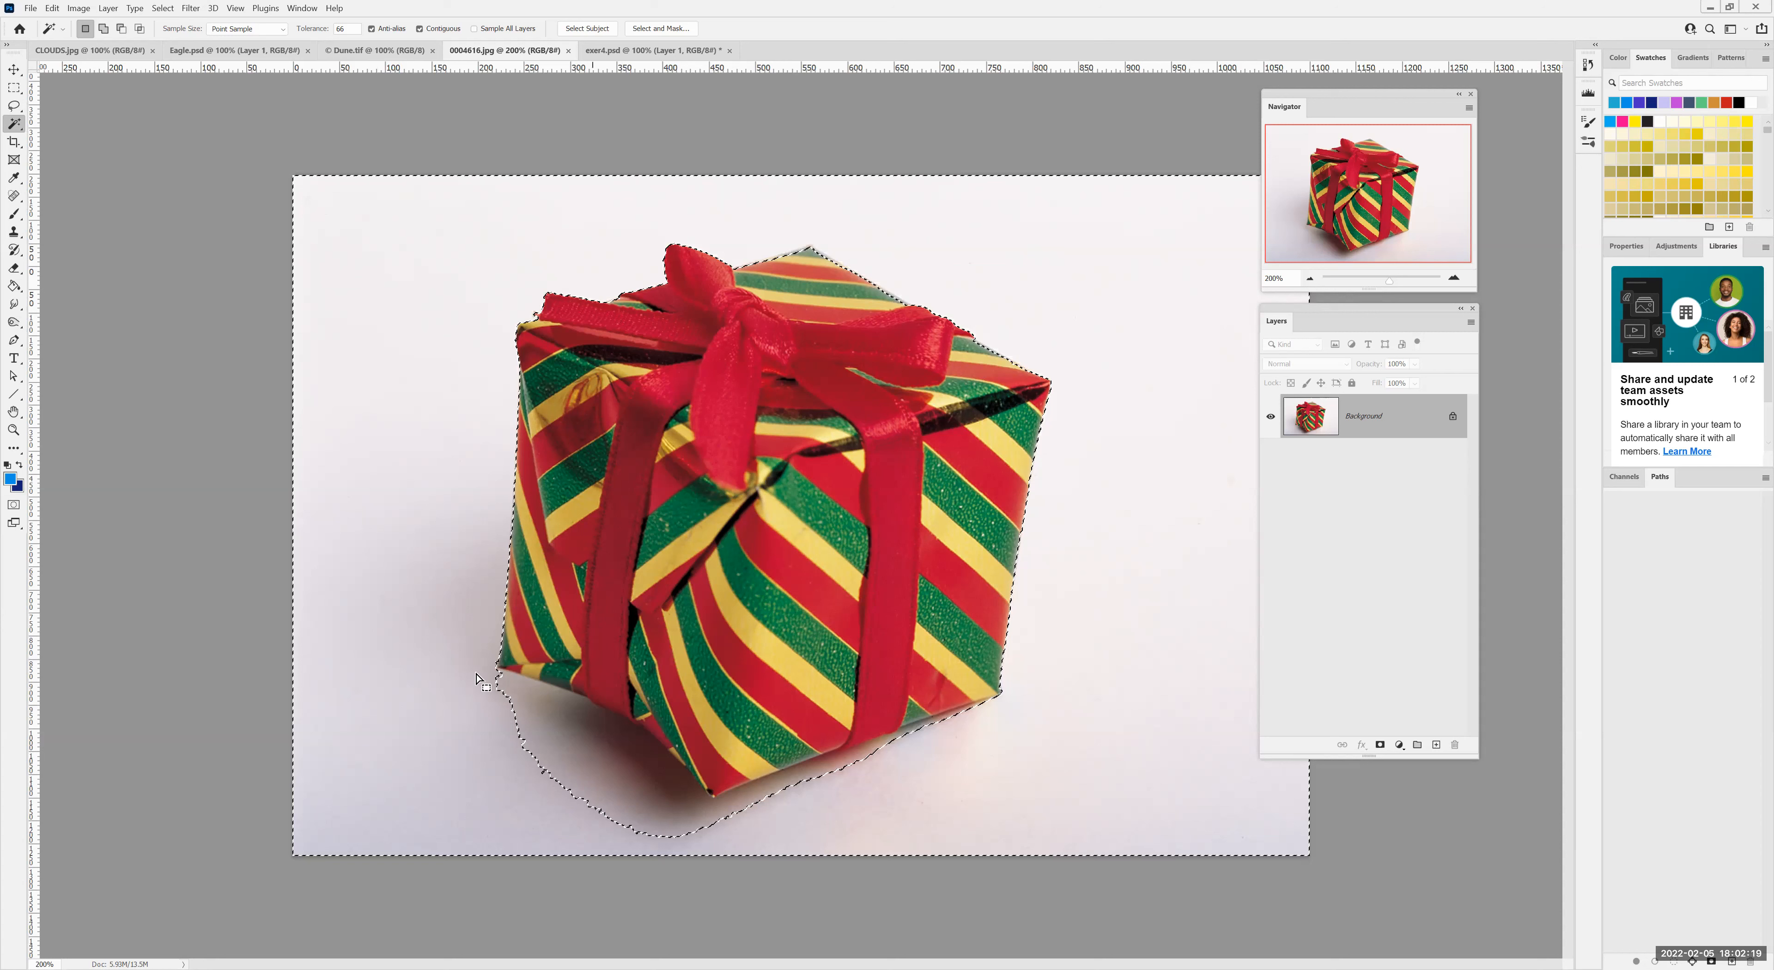
shift+click(591, 796)
alt+click(620, 770)
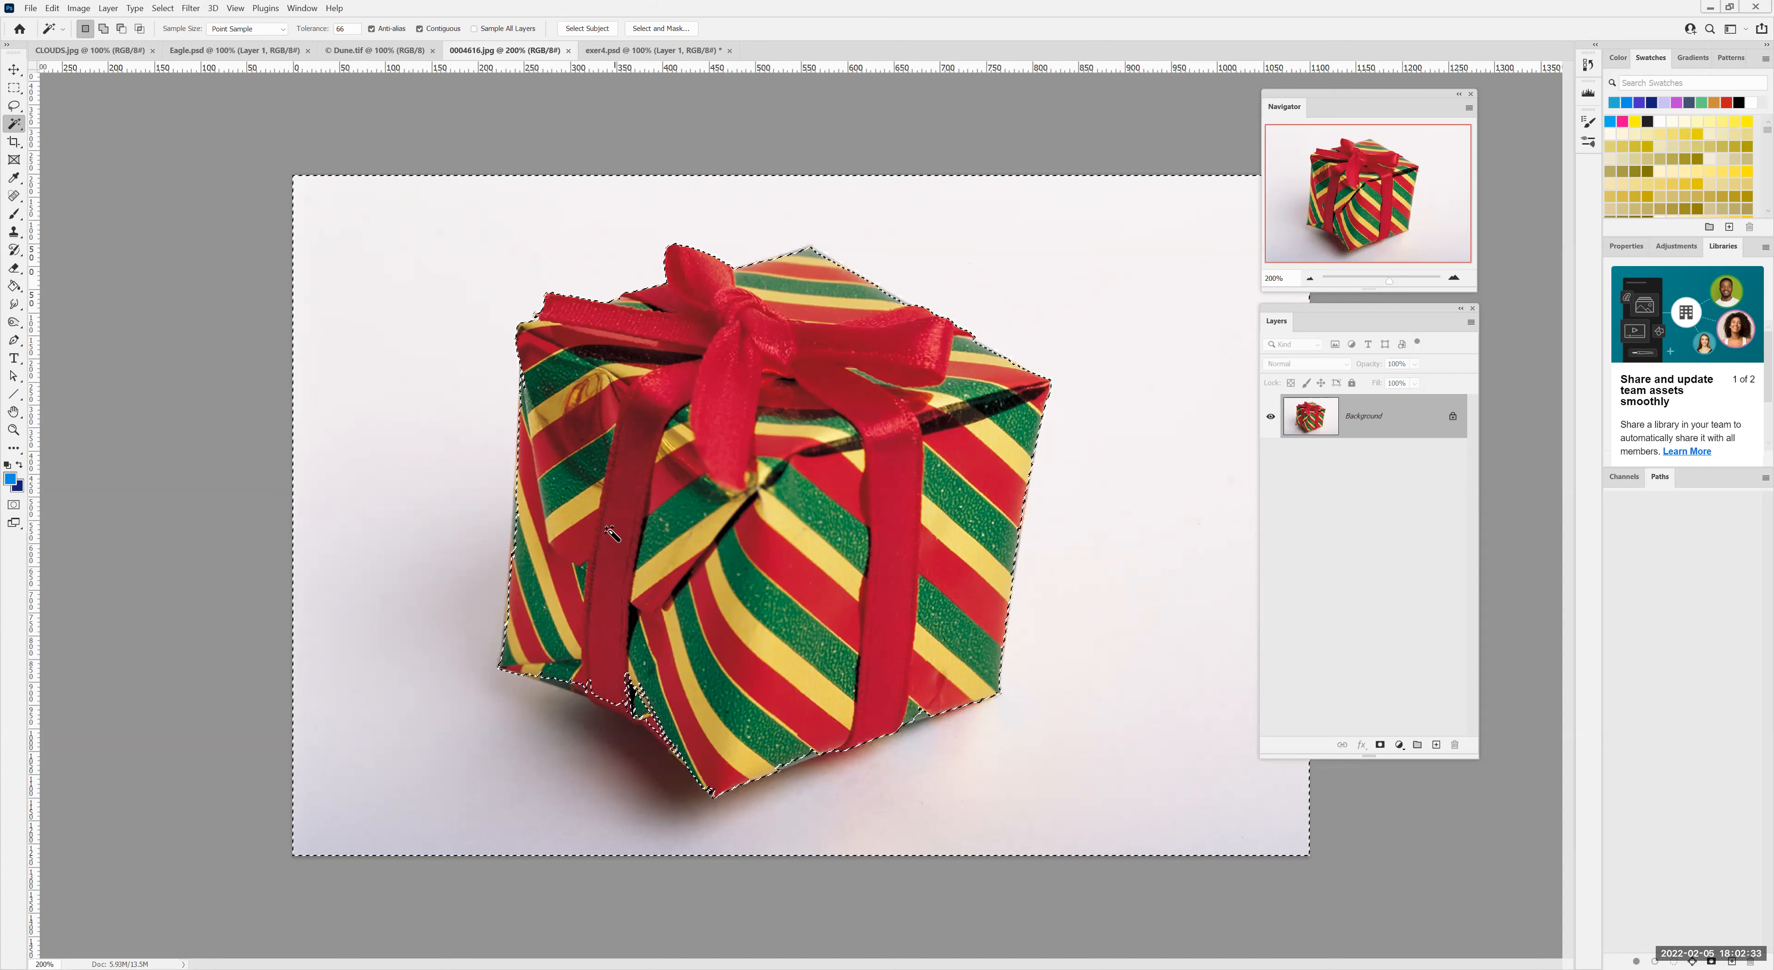
click(163, 7)
click(166, 38)
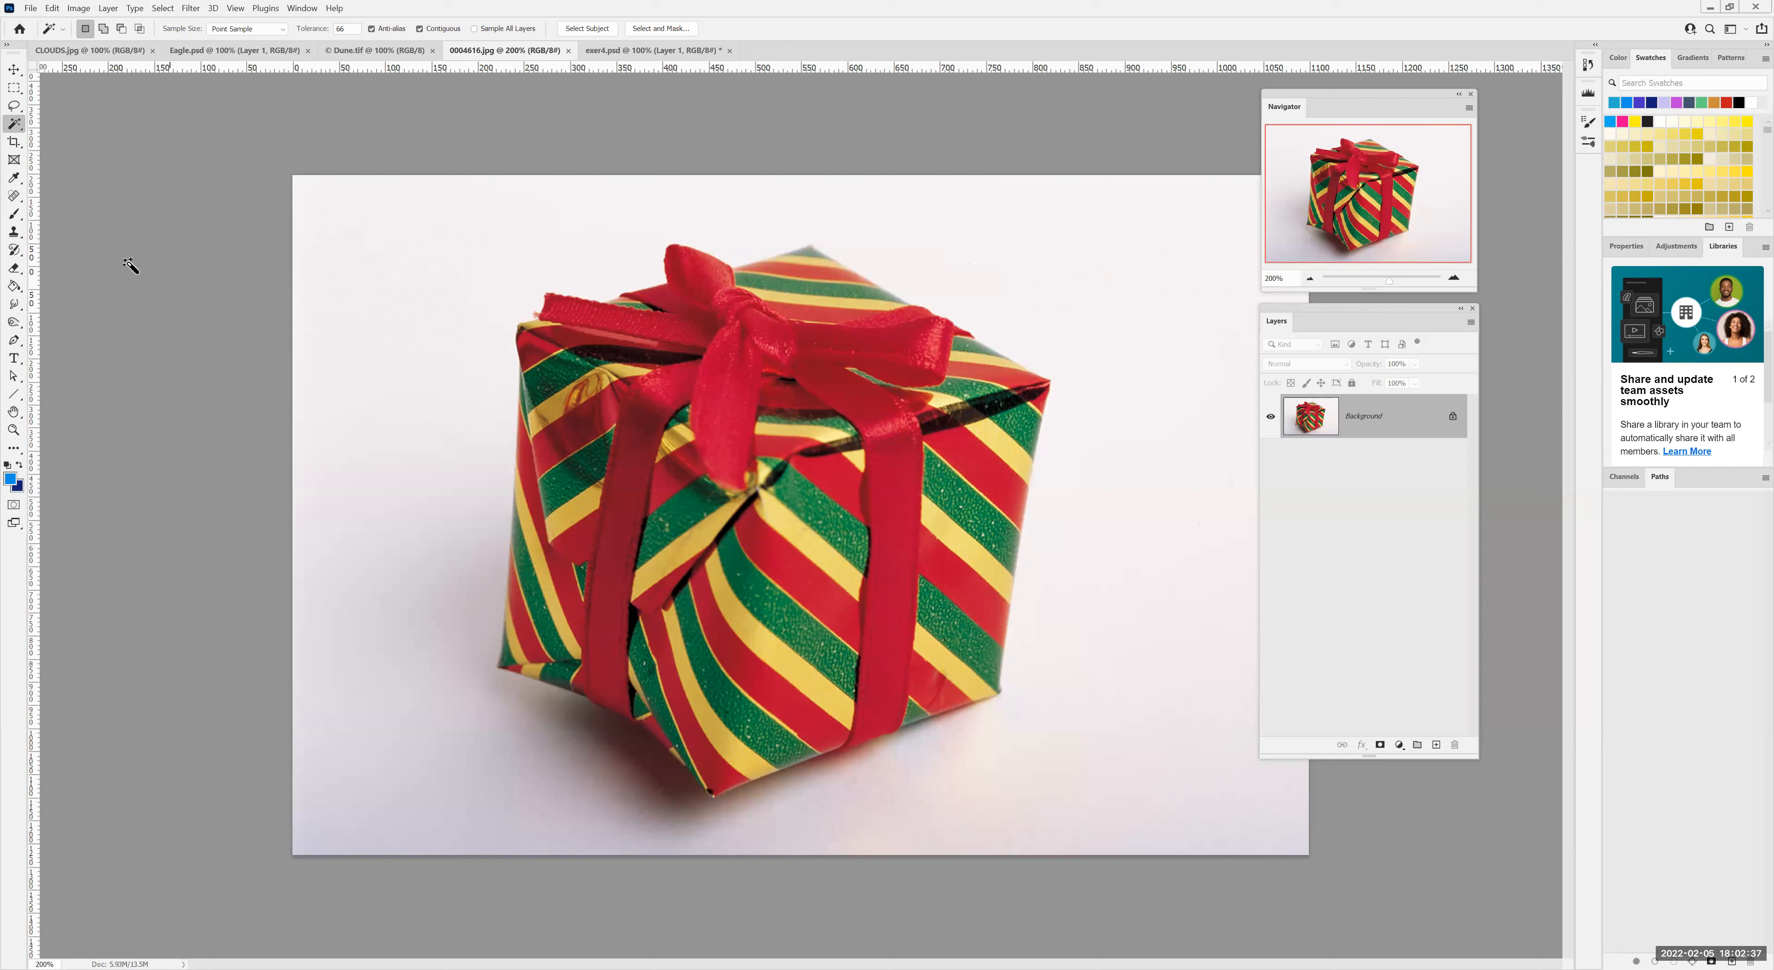
Draw a loose freehand Lasso selection around the whole gift box and clear it
click(15, 107)
mouse_move(857, 218)
mouse_down()
mouse_move(567, 244)
mouse_move(407, 359)
mouse_move(392, 718)
mouse_move(582, 851)
mouse_move(922, 854)
mouse_move(1155, 797)
mouse_move(1138, 377)
mouse_move(998, 243)
mouse_move(904, 237)
mouse_up()
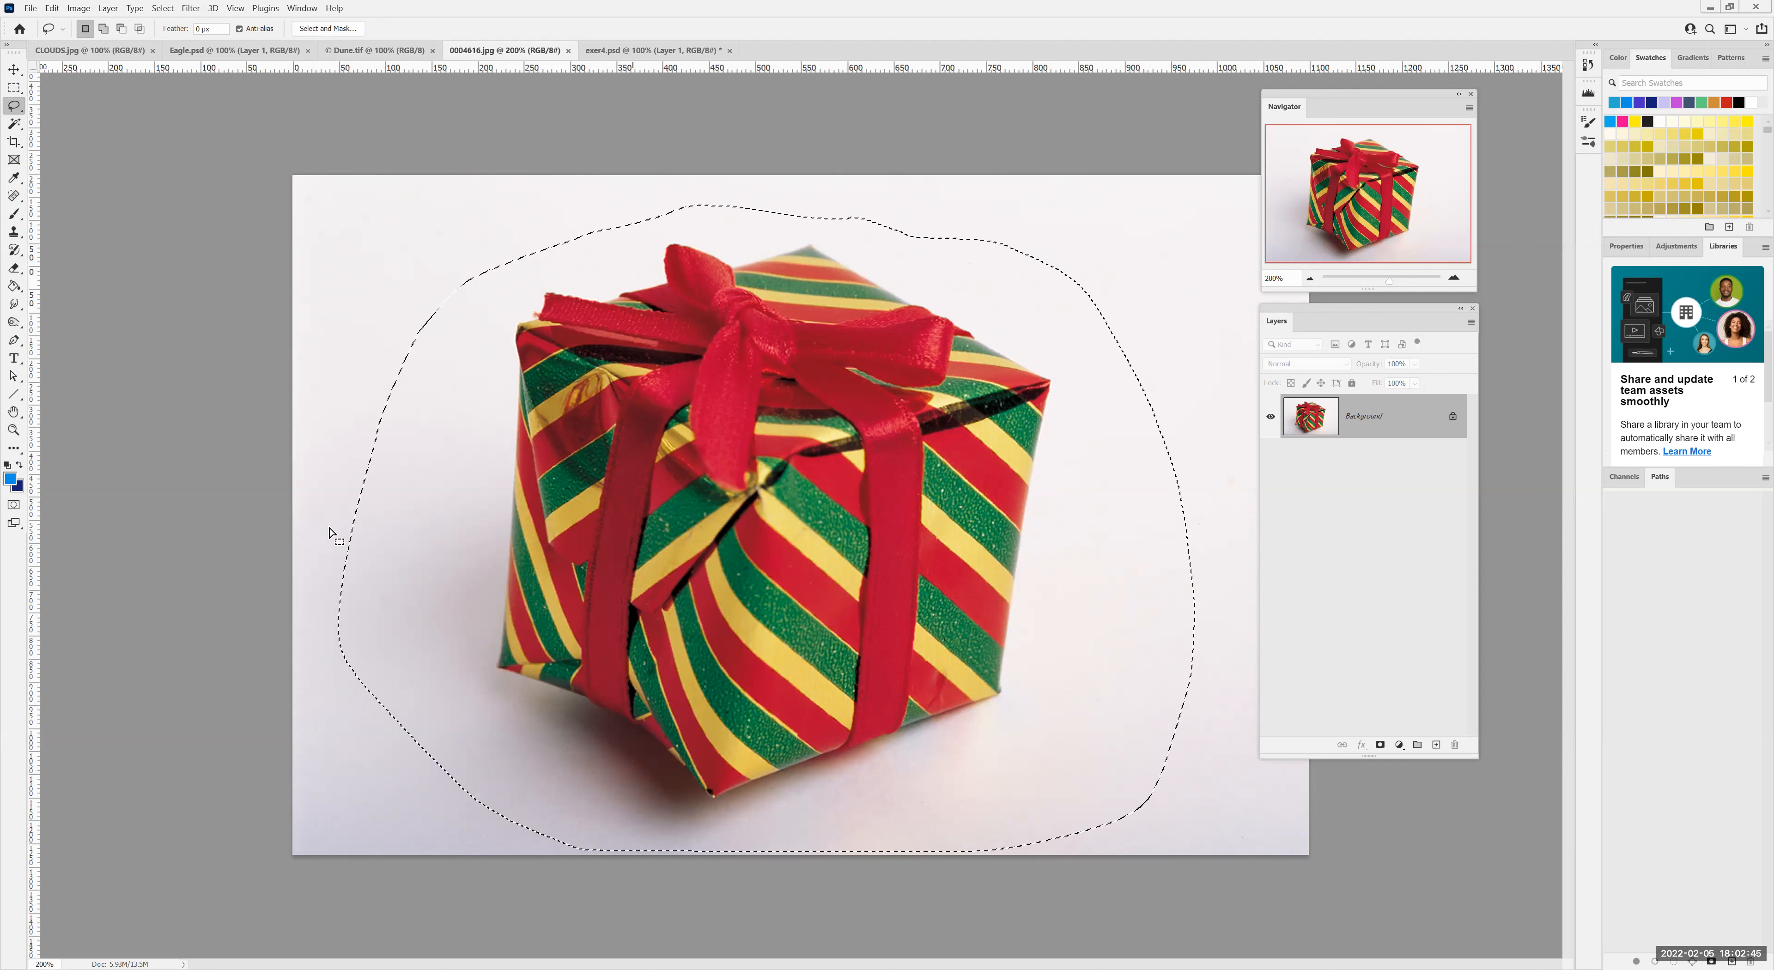
click(164, 13)
click(180, 43)
Try to trace the gift box's upper right edge freehand with the Lasso Tool, and clear the selection
drag(810, 245, 1064, 394)
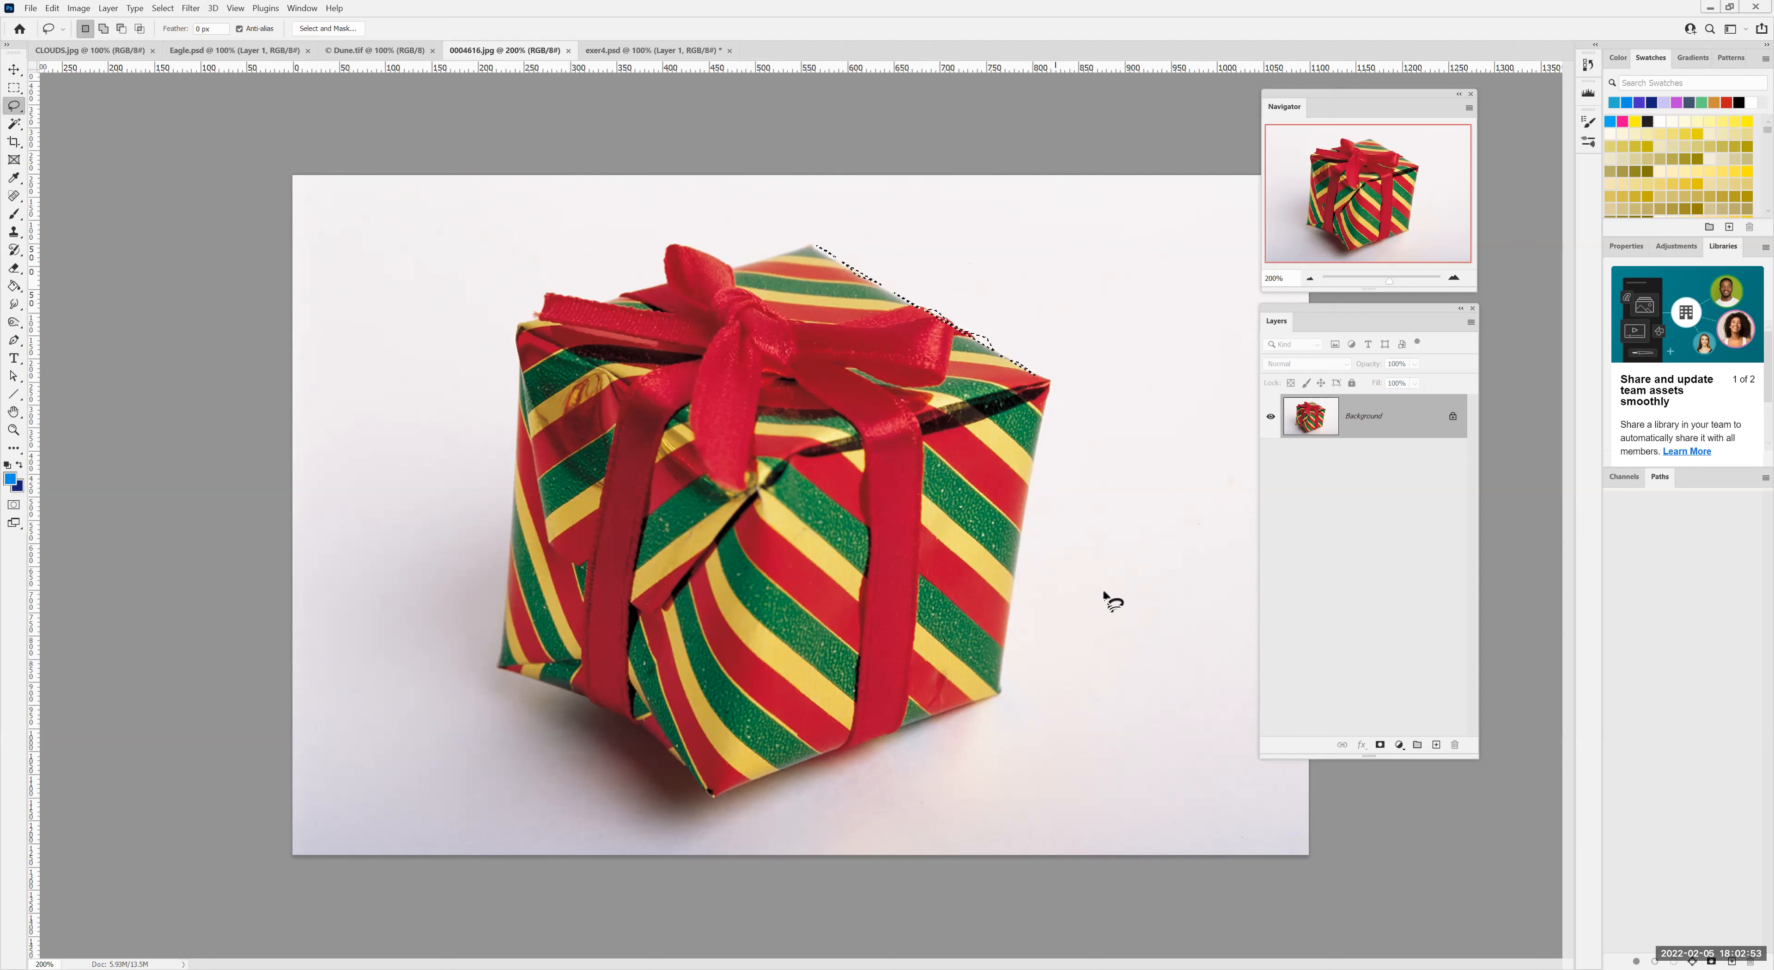
click(168, 10)
click(172, 41)
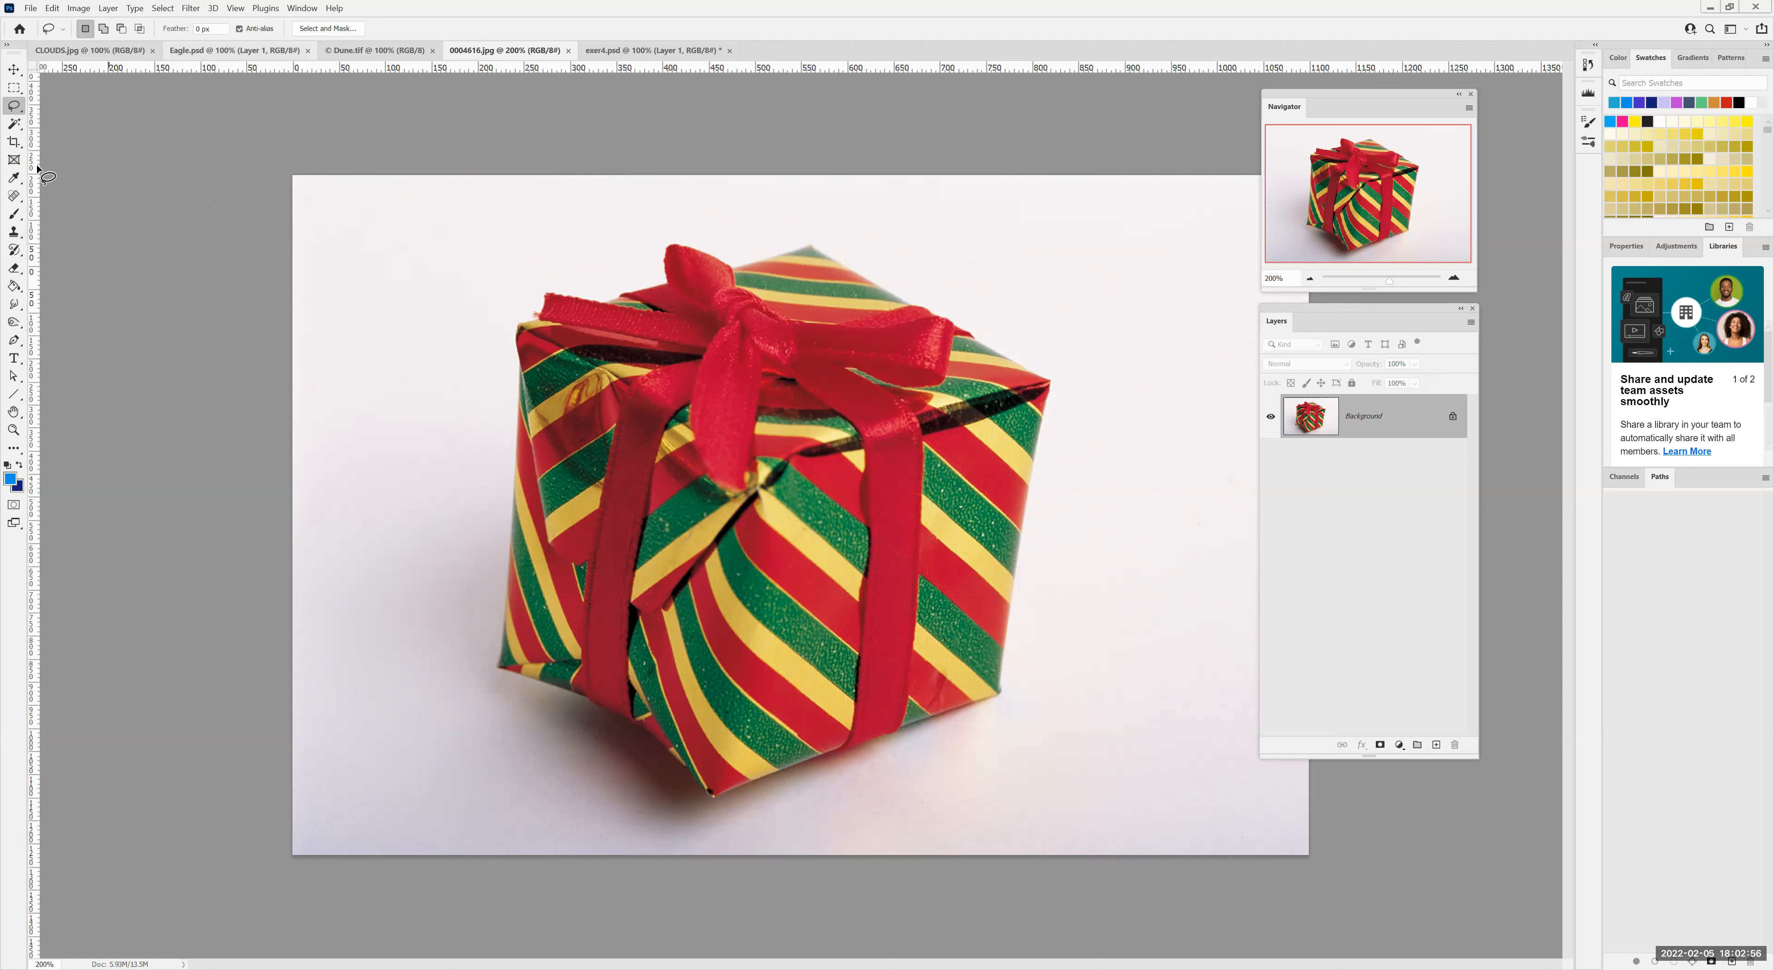
Select the right part of the gift box with the Polygonal Lasso Tool, following its right edges from top corner to bottom corner
right_click(14, 109)
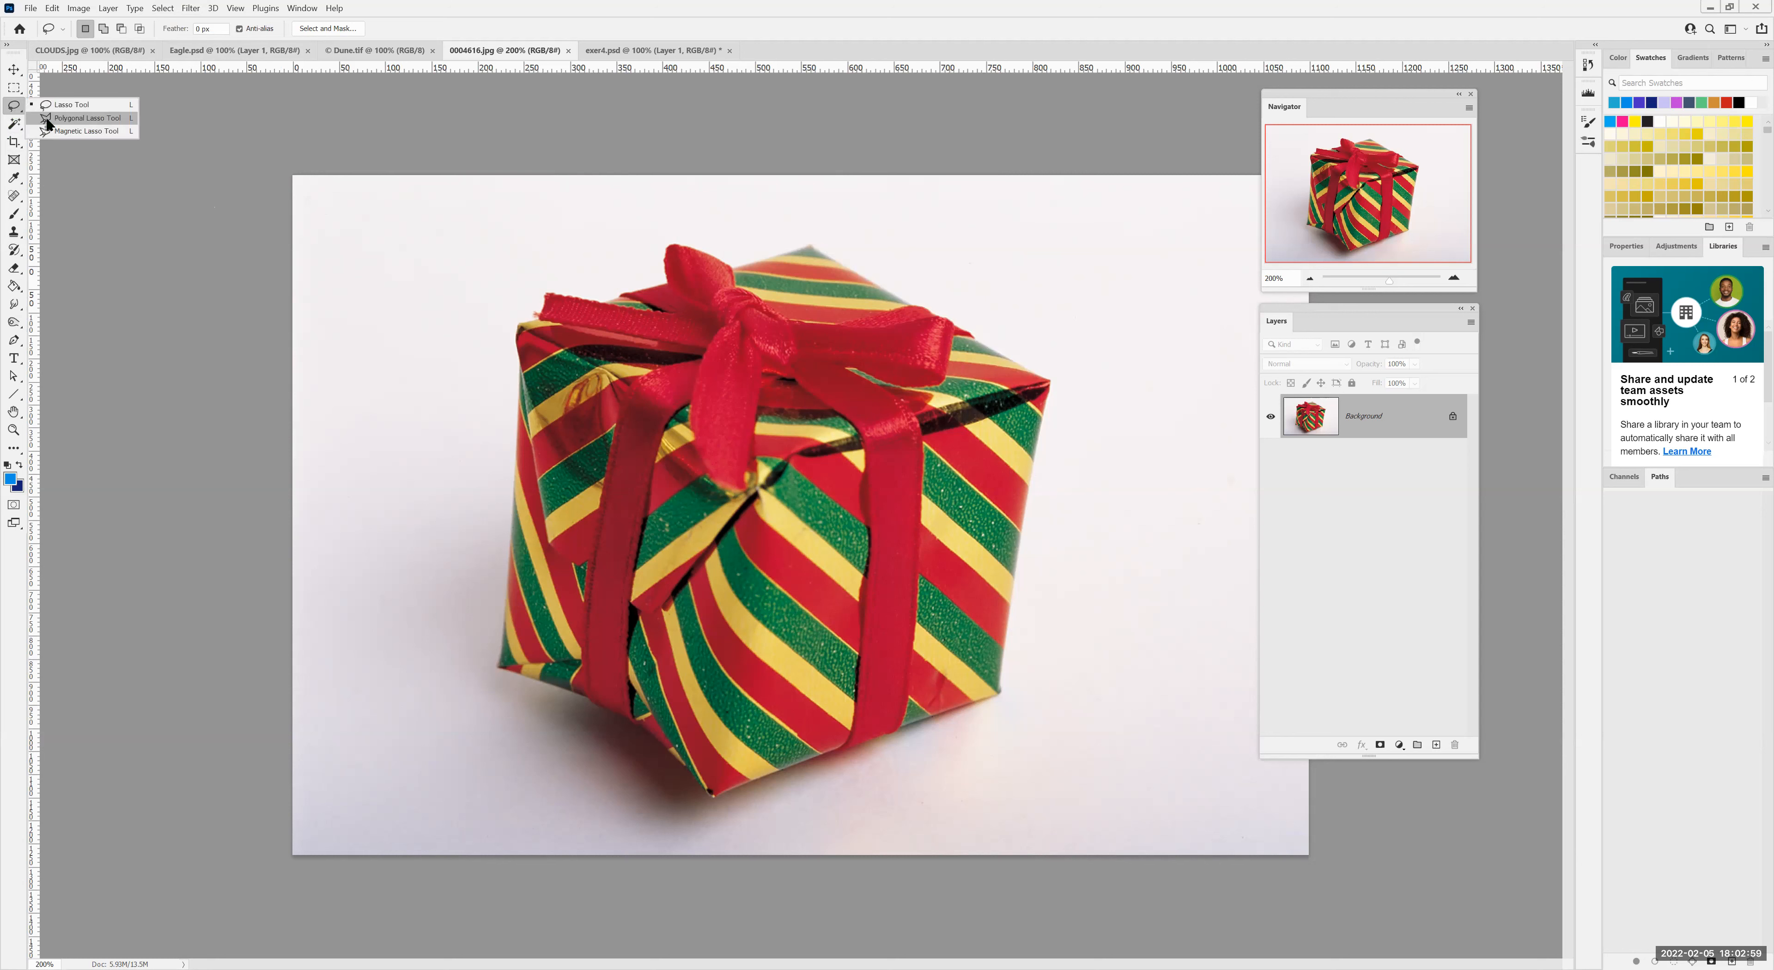
click(83, 118)
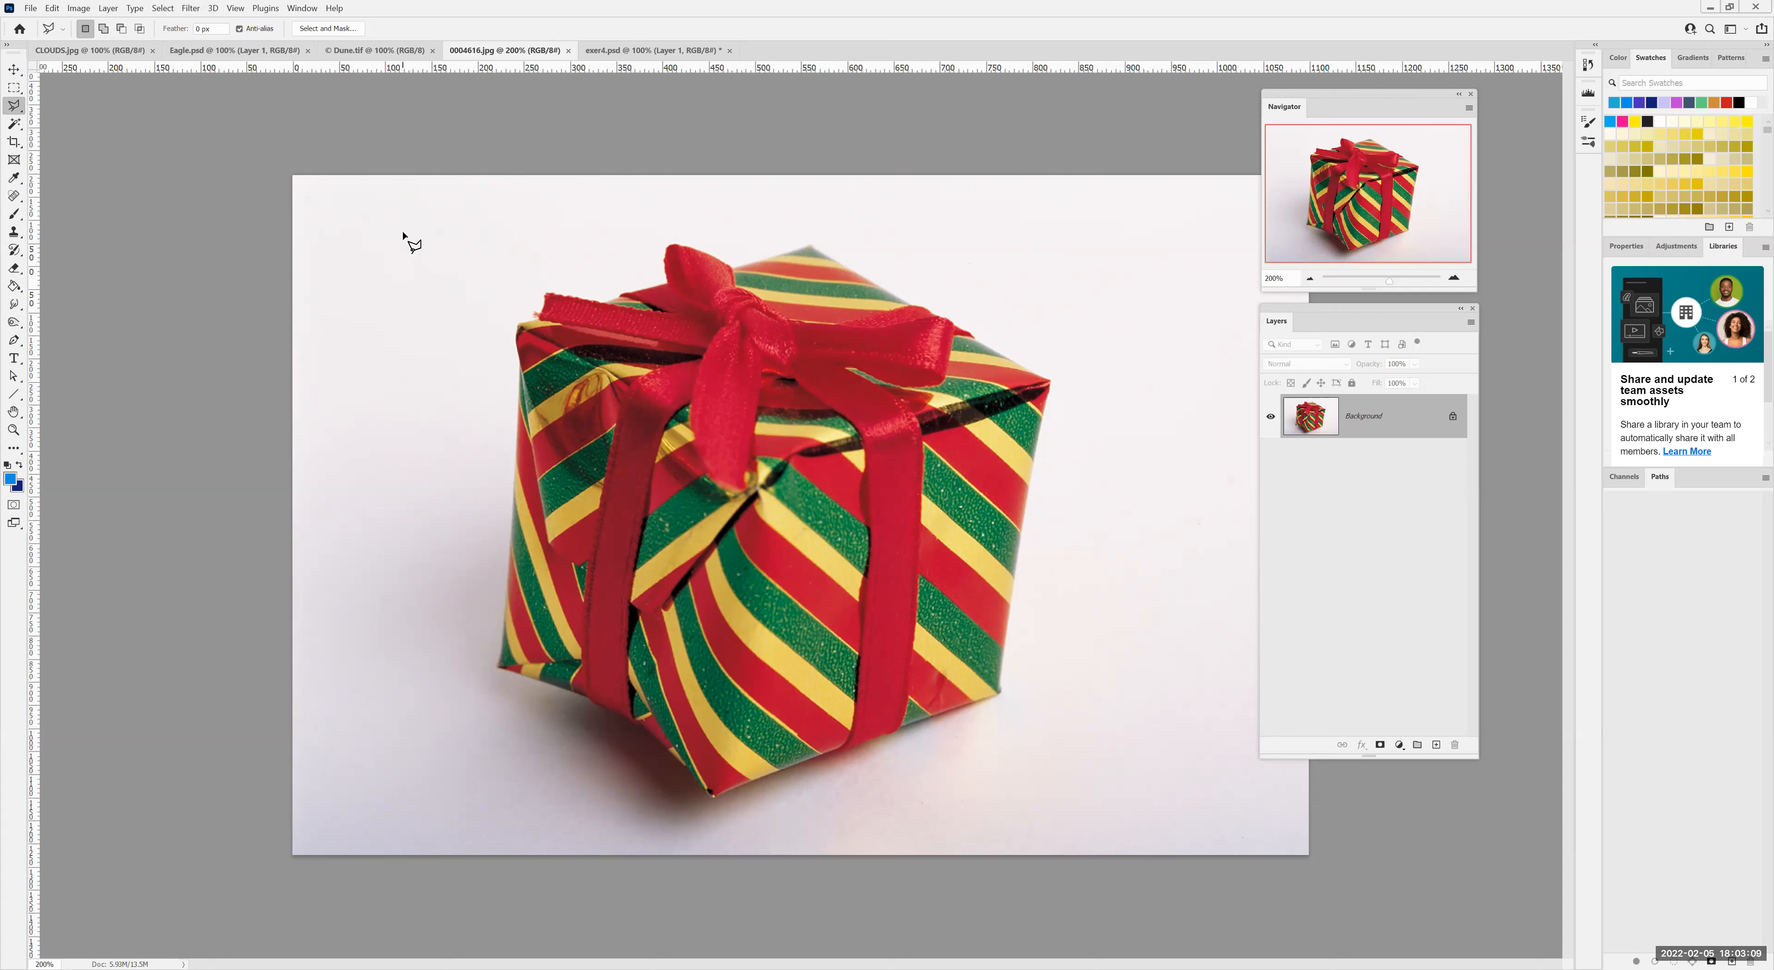
click(810, 245)
mouse_move(934, 318)
mouse_down()
mouse_move(1054, 383)
mouse_move(1034, 556)
mouse_move(1023, 529)
mouse_move(1004, 648)
mouse_up()
click(1063, 637)
key(BackSpace)
key(BackSpace)
click(999, 693)
double_click(713, 794)
Add to the gift box selection with the Polygonal Lasso Tool, tracing from the bottom corner along the lower left and left edges
key(shift)
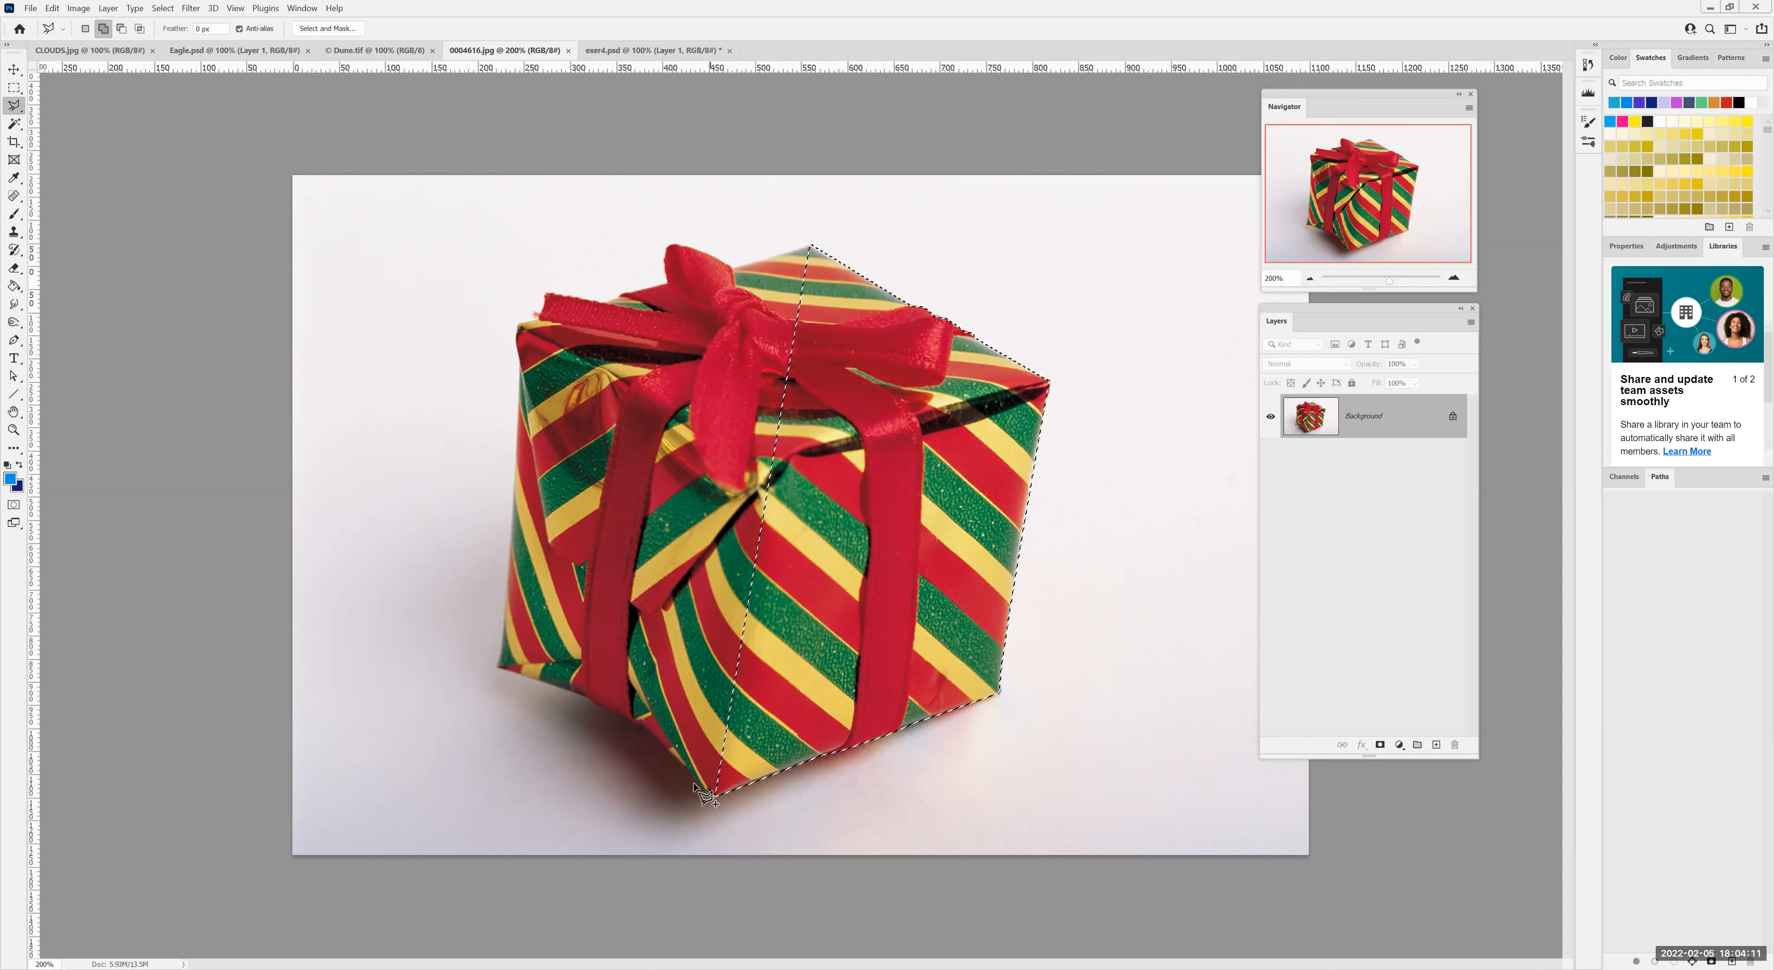
click(645, 727)
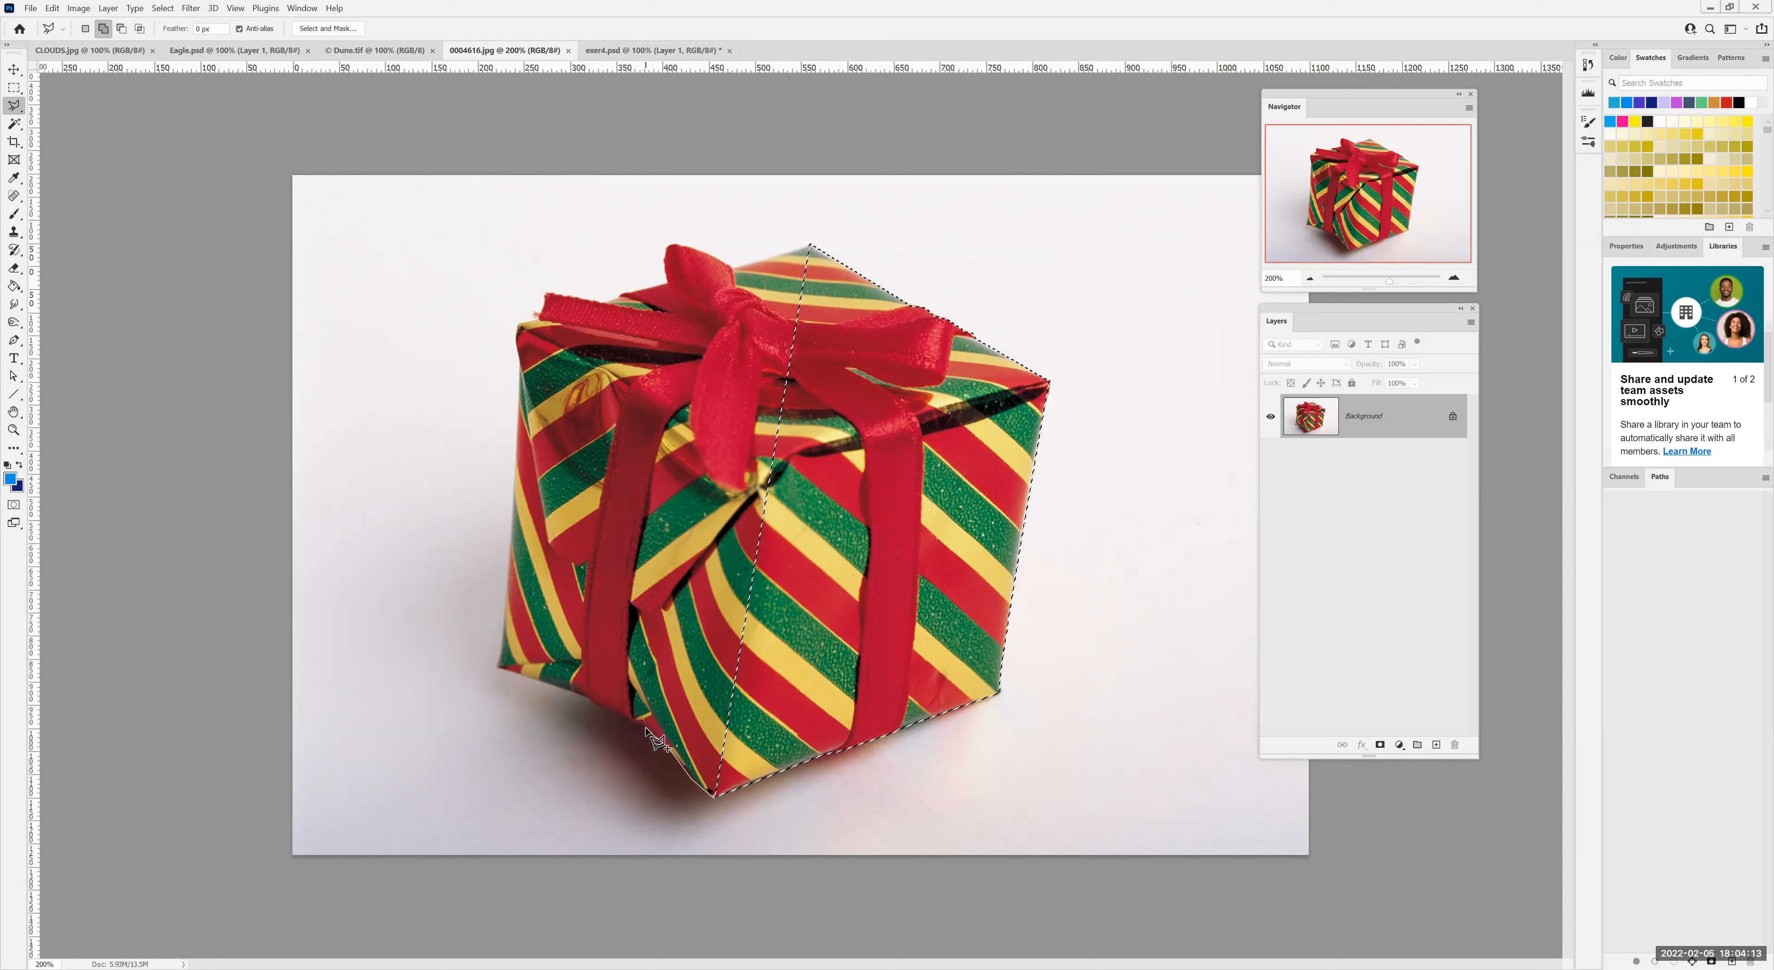
click(612, 709)
click(540, 677)
click(496, 667)
click(516, 326)
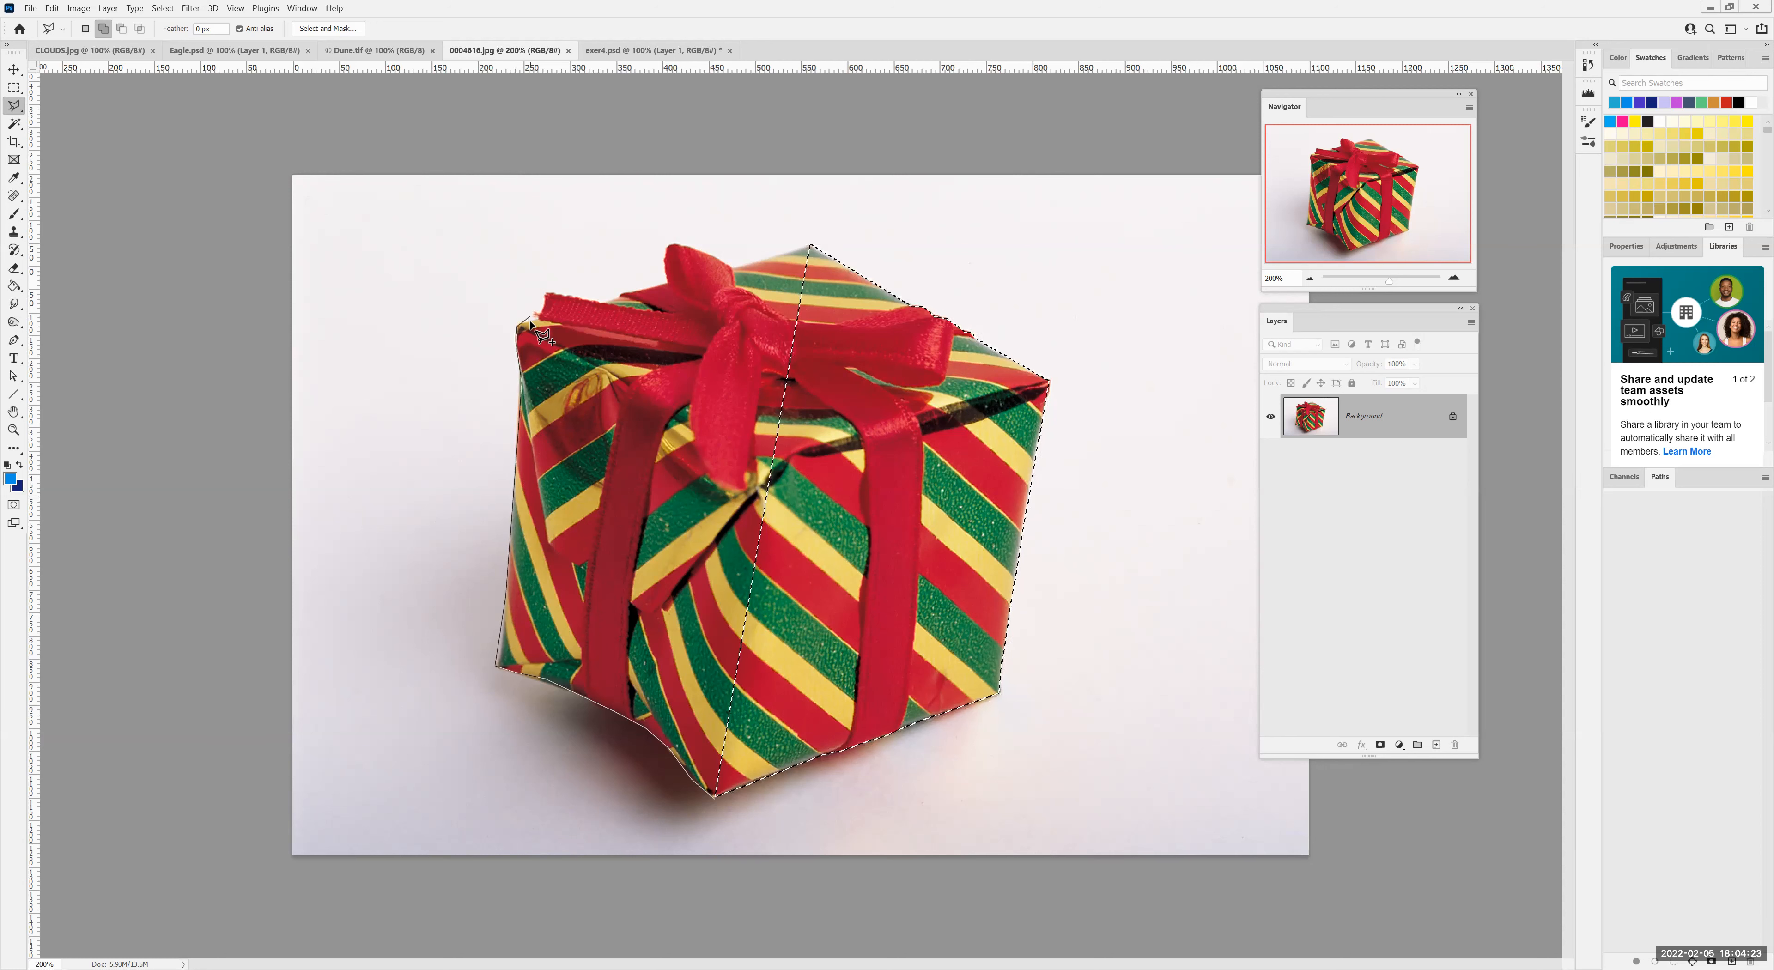
Continue the outline over the ribbon end and bow to the box's top corner, and close it inside the existing selection
click(540, 321)
click(547, 291)
click(605, 303)
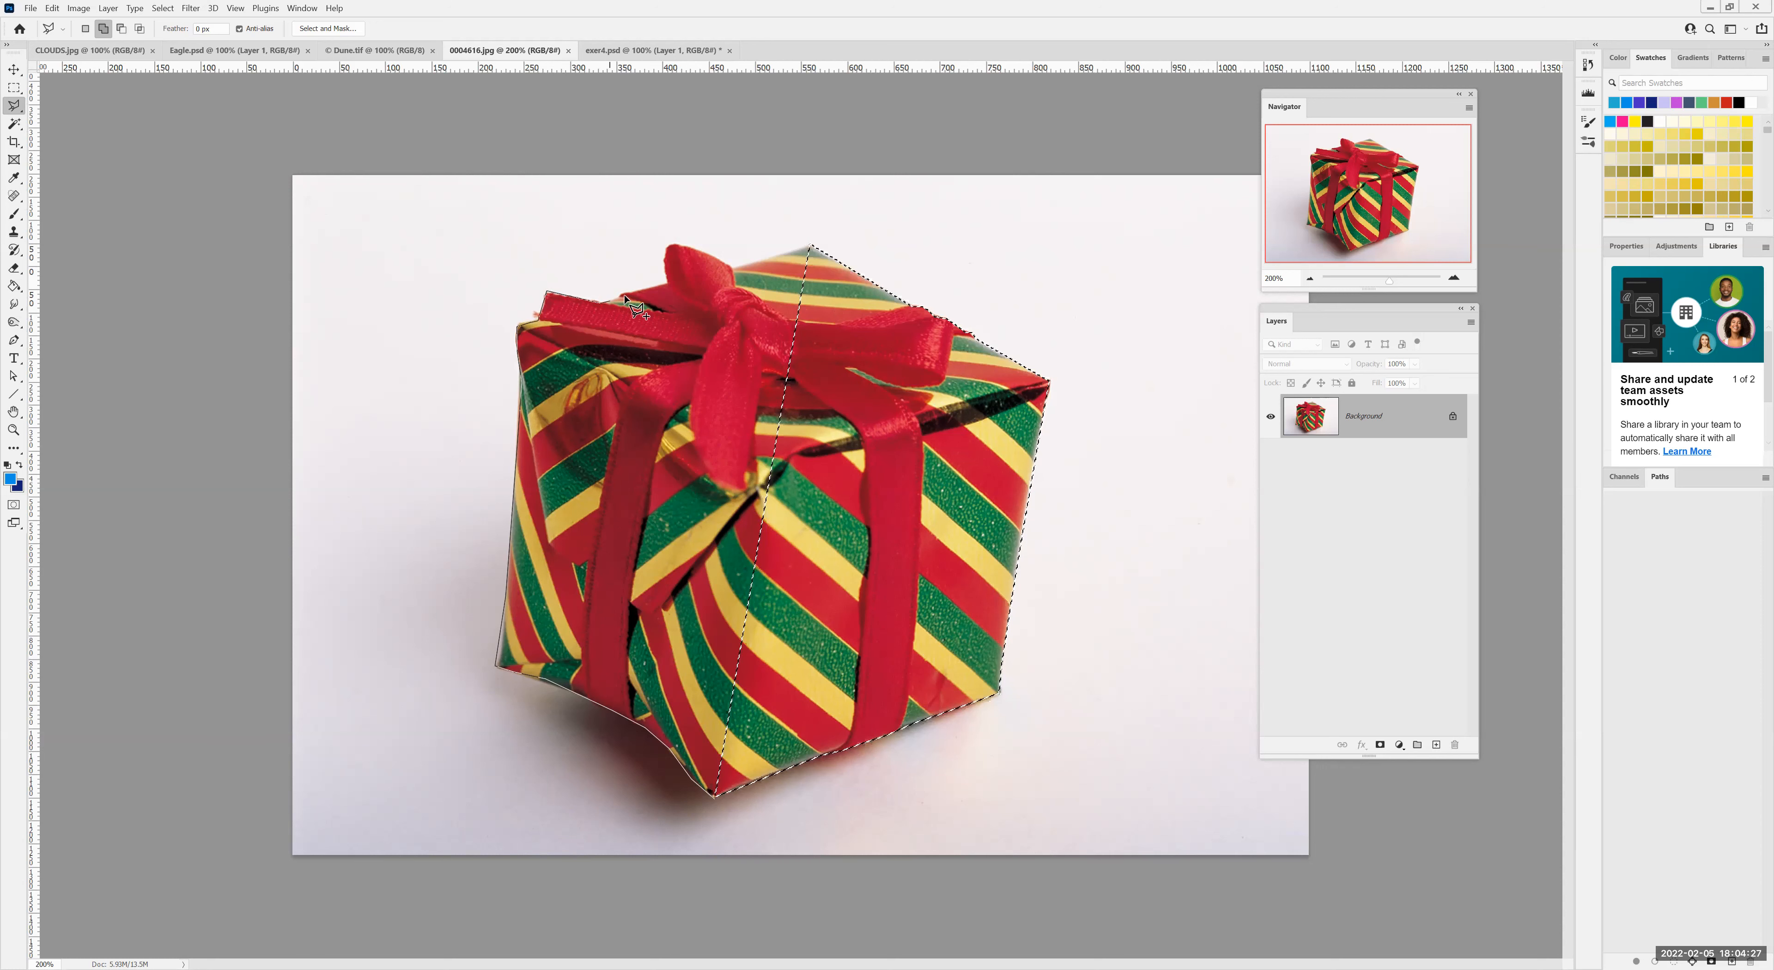
click(623, 295)
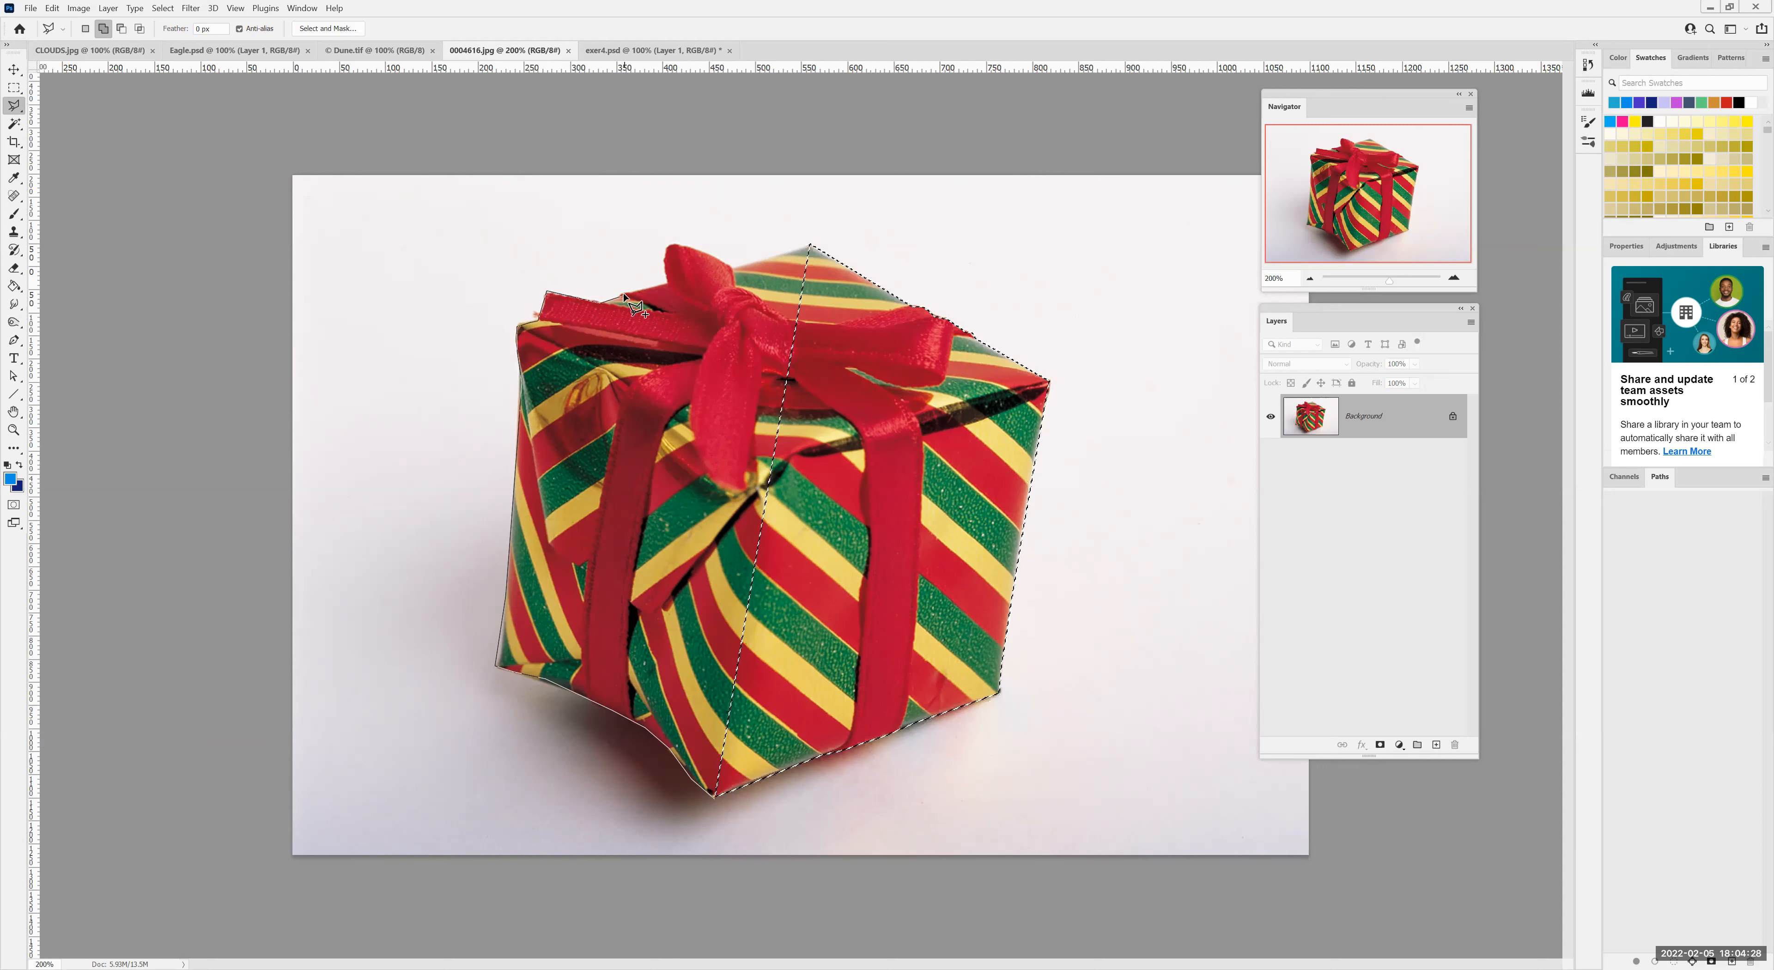
click(668, 284)
click(663, 258)
click(669, 244)
click(687, 247)
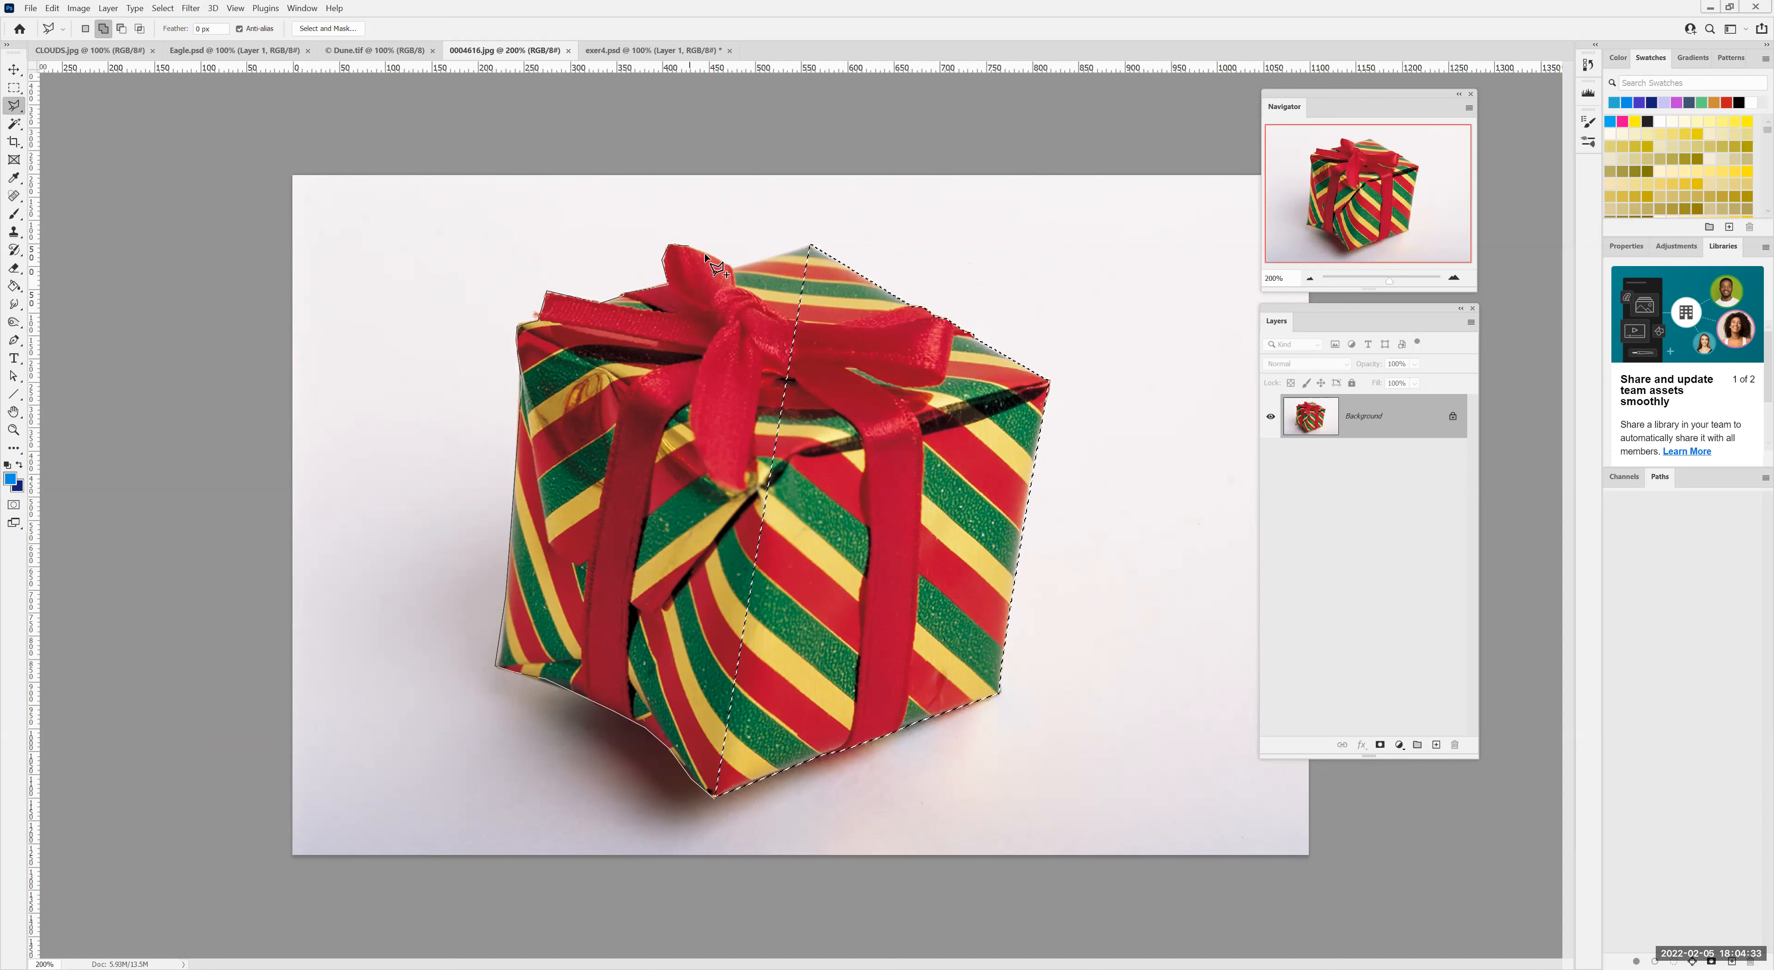
click(733, 268)
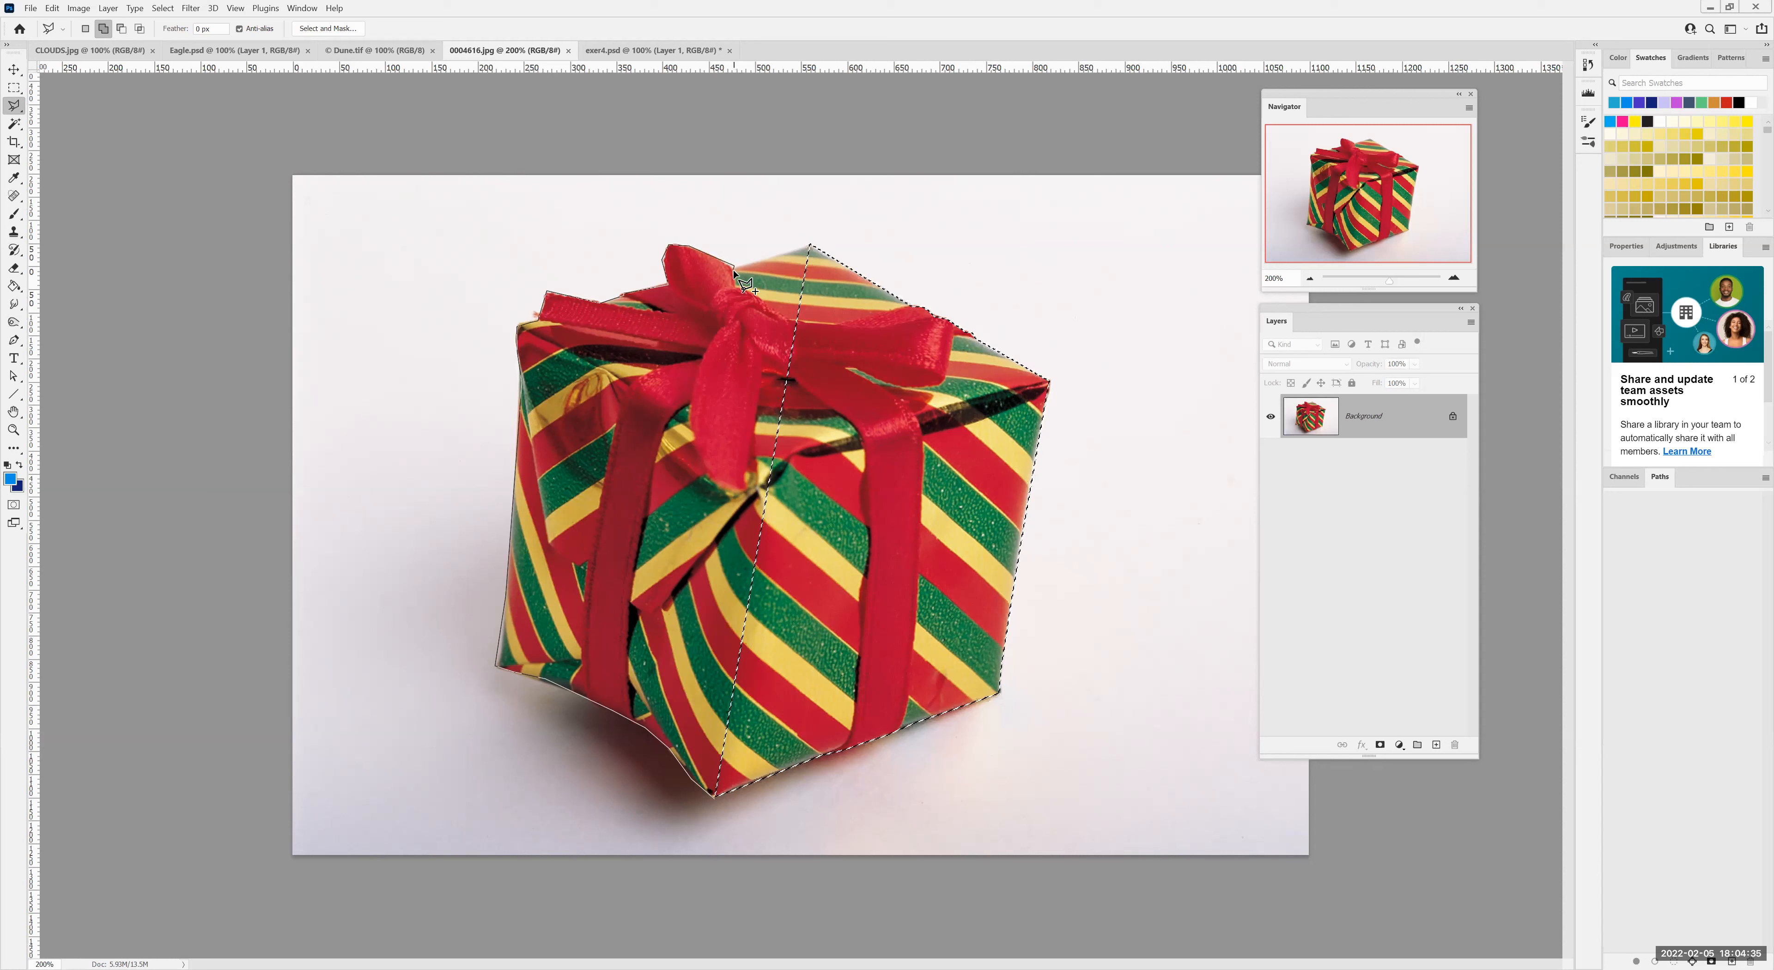
click(812, 246)
click(857, 376)
click(715, 800)
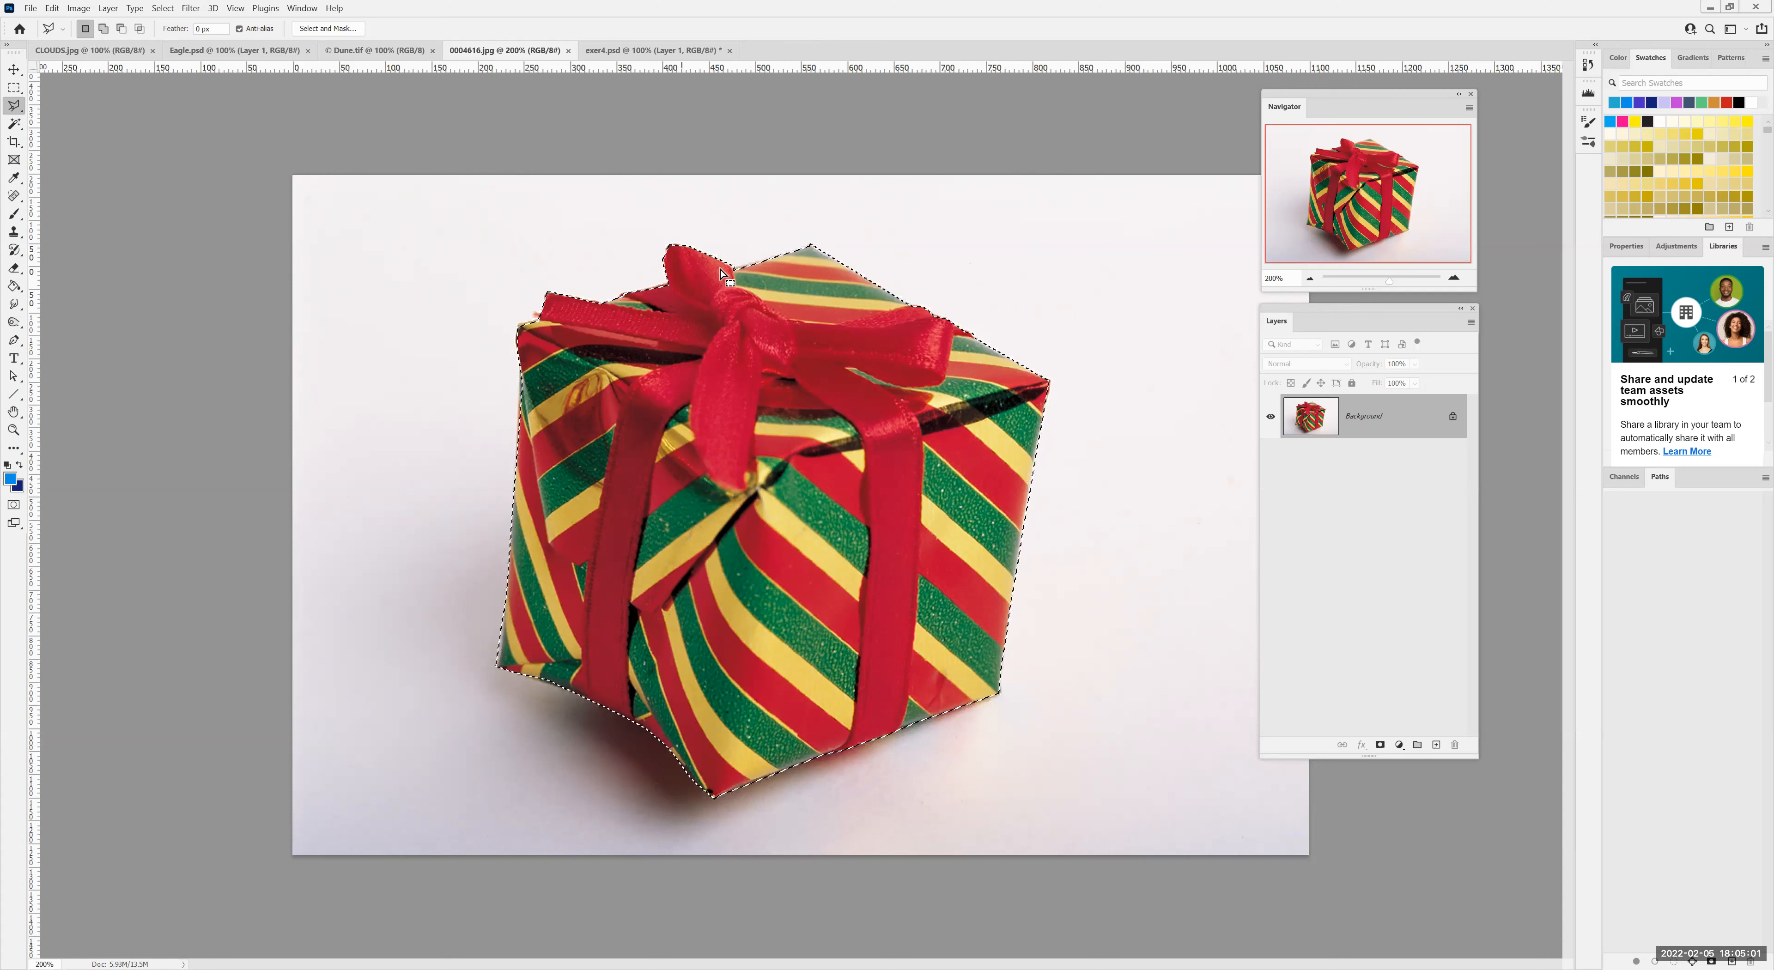
Begin subtracting the bow from the selection with the Polygonal Lasso Tool, tracing down its upper loop and hanging ribbon tail
key(alt)
click(668, 285)
click(719, 325)
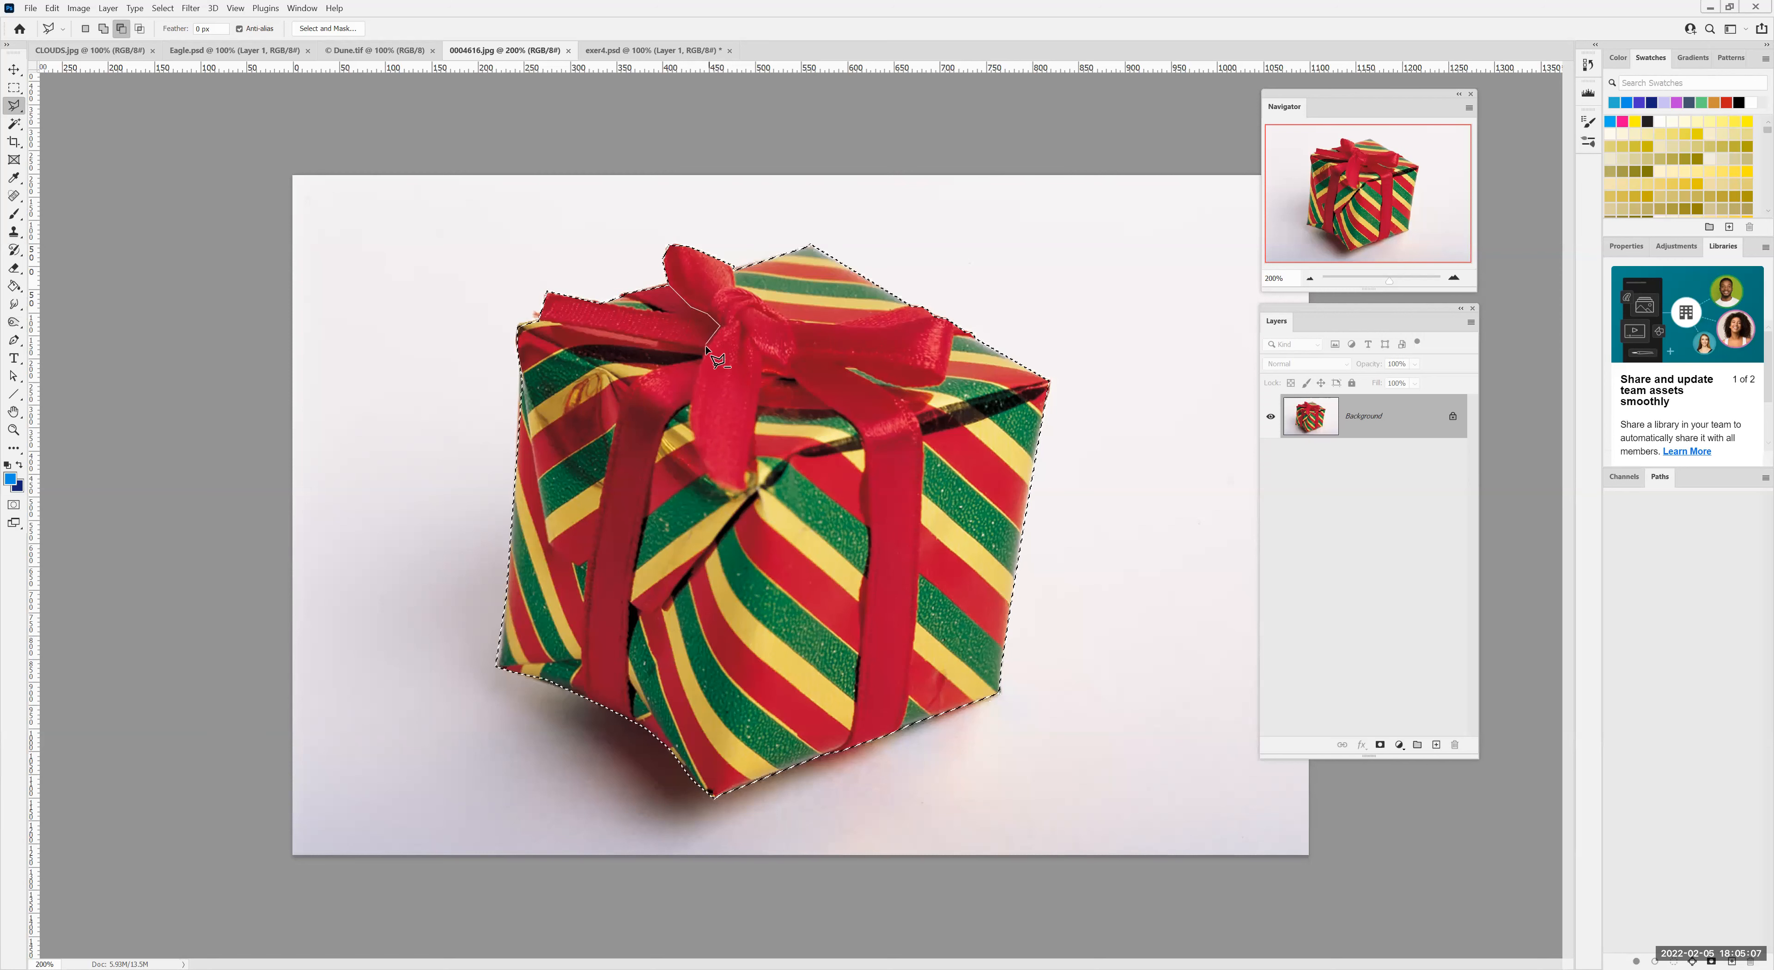
click(698, 362)
click(684, 441)
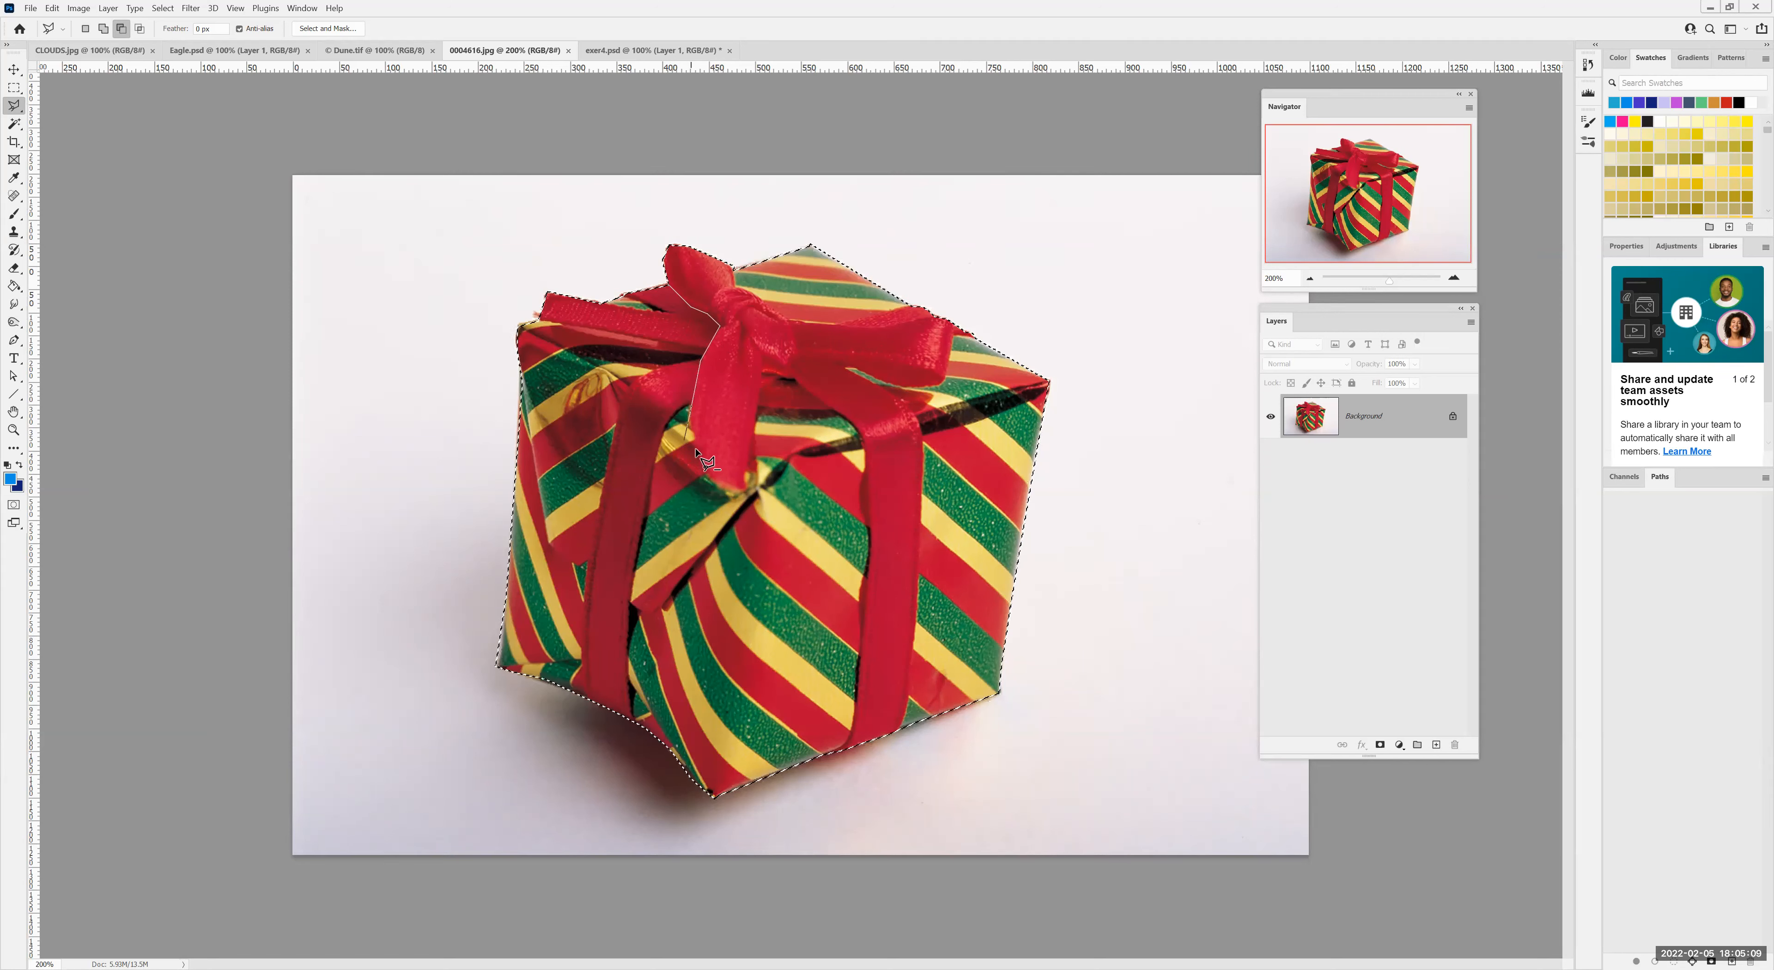
click(727, 490)
click(746, 490)
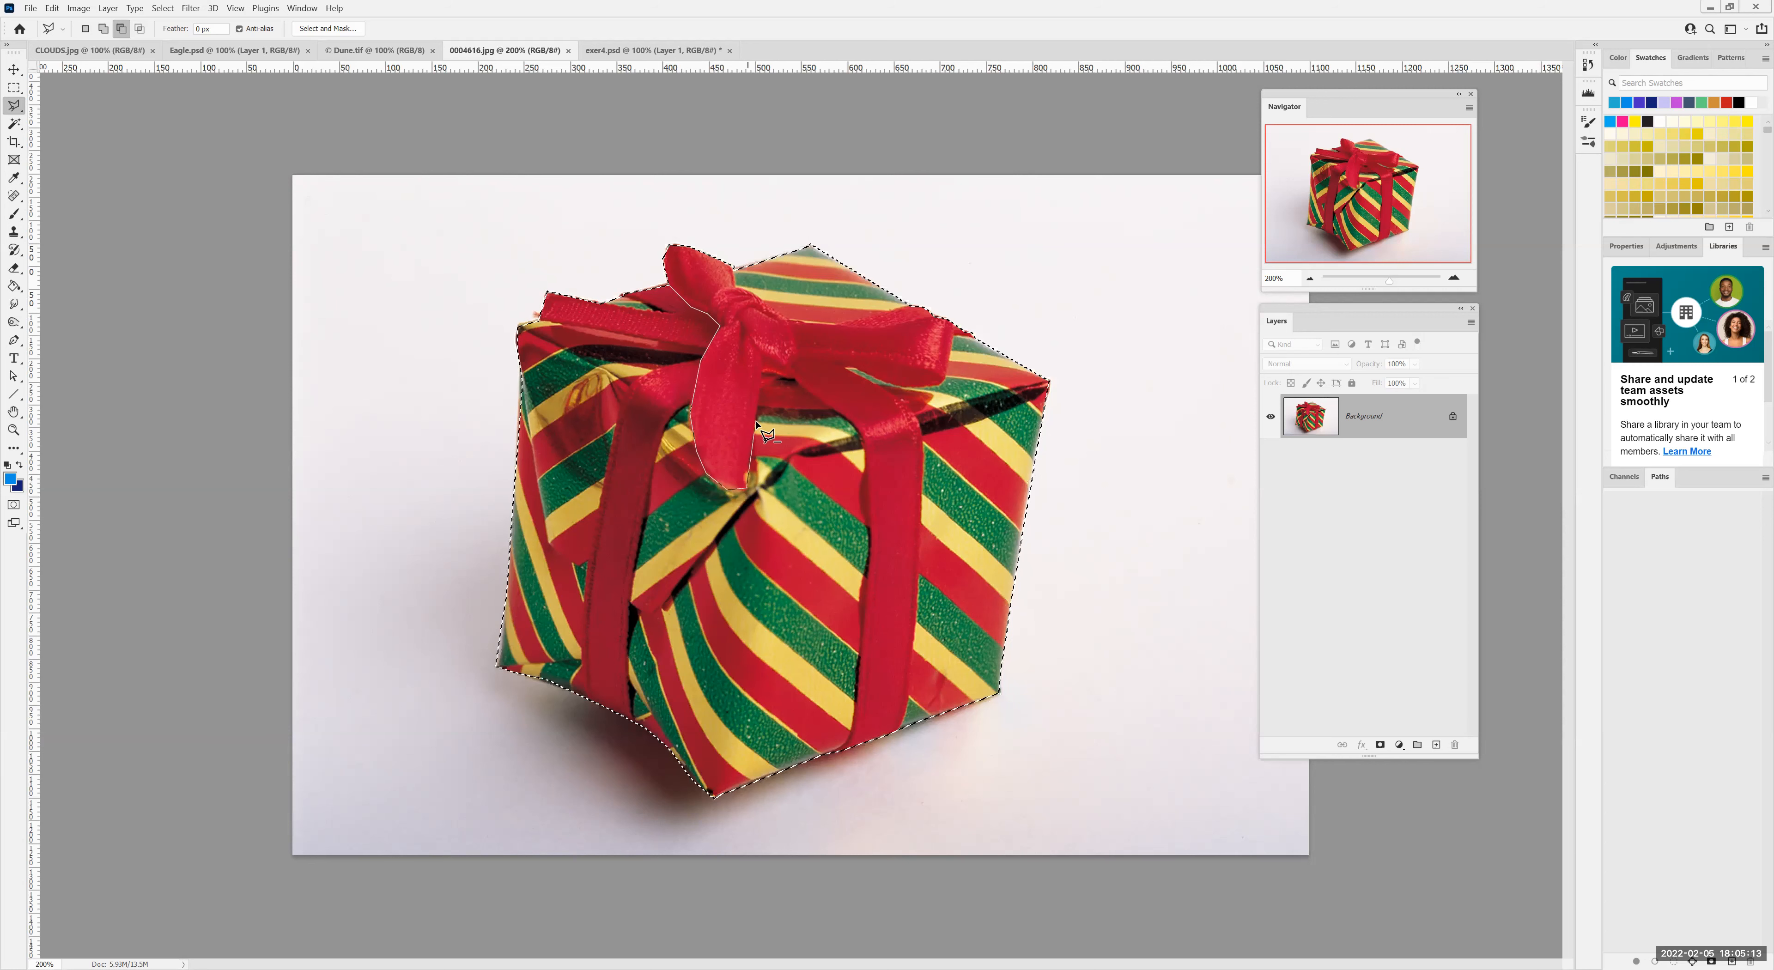
Try to trace the rest of the bow around its right loop, cancel the outline, and clear the selection
click(759, 364)
click(771, 369)
click(802, 359)
click(844, 364)
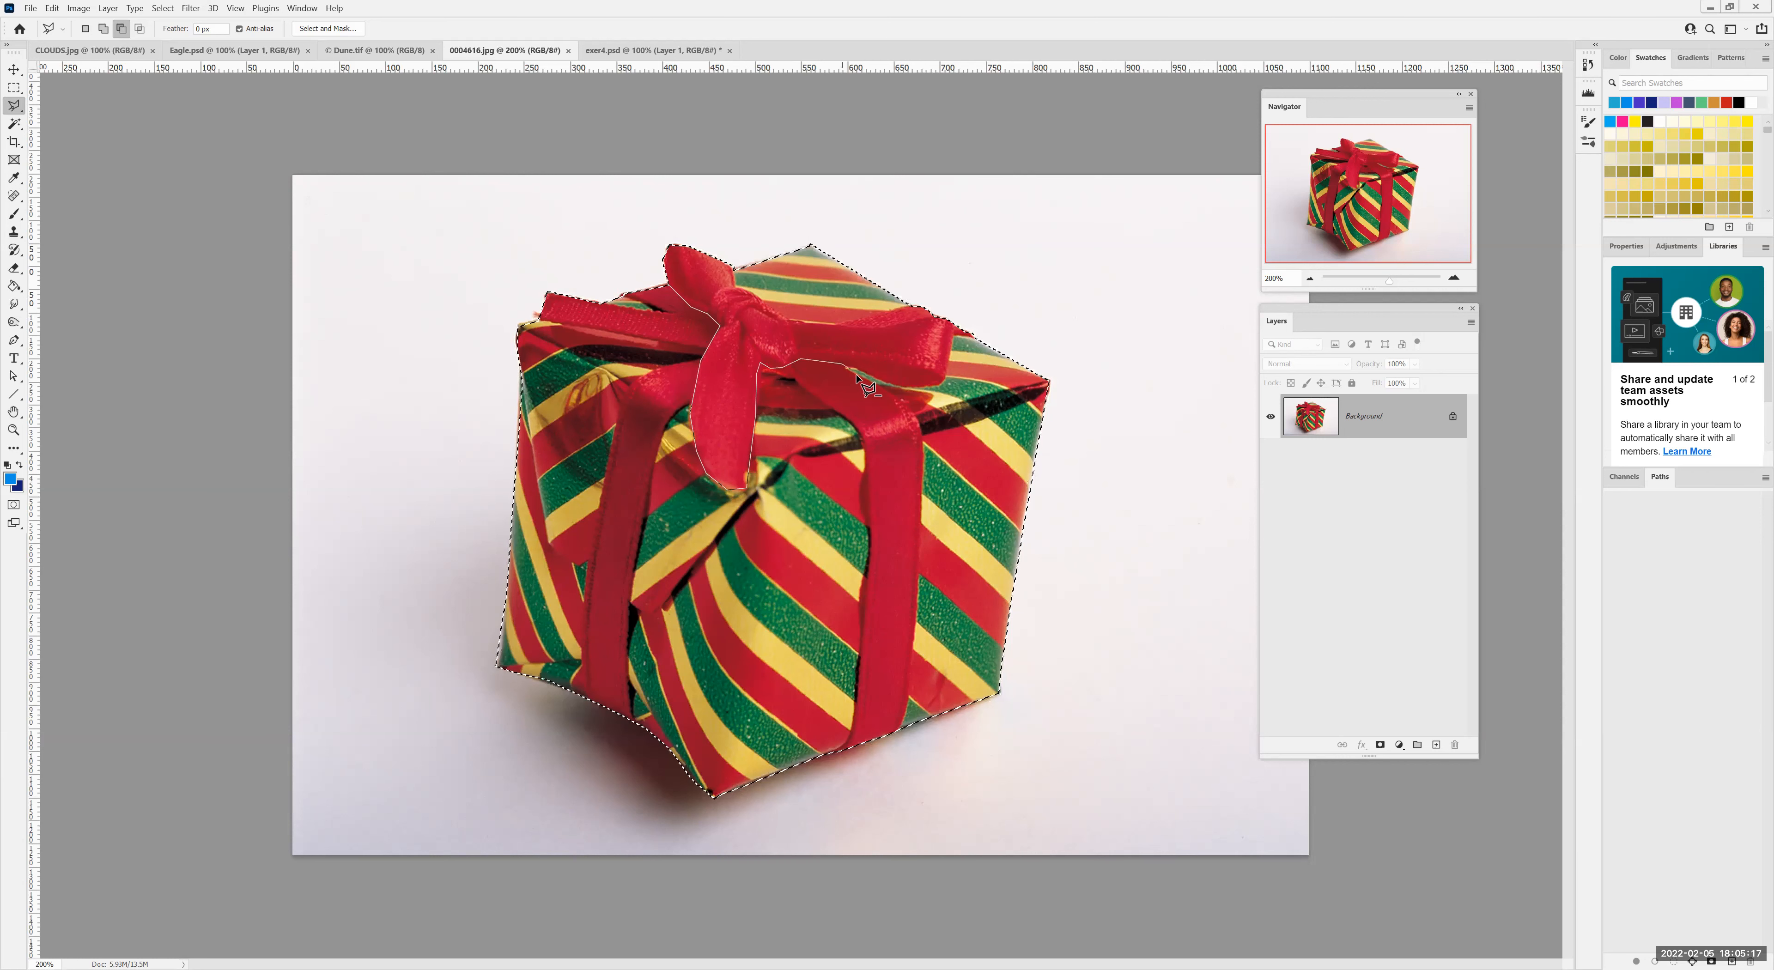
click(922, 388)
click(946, 376)
click(952, 322)
click(916, 308)
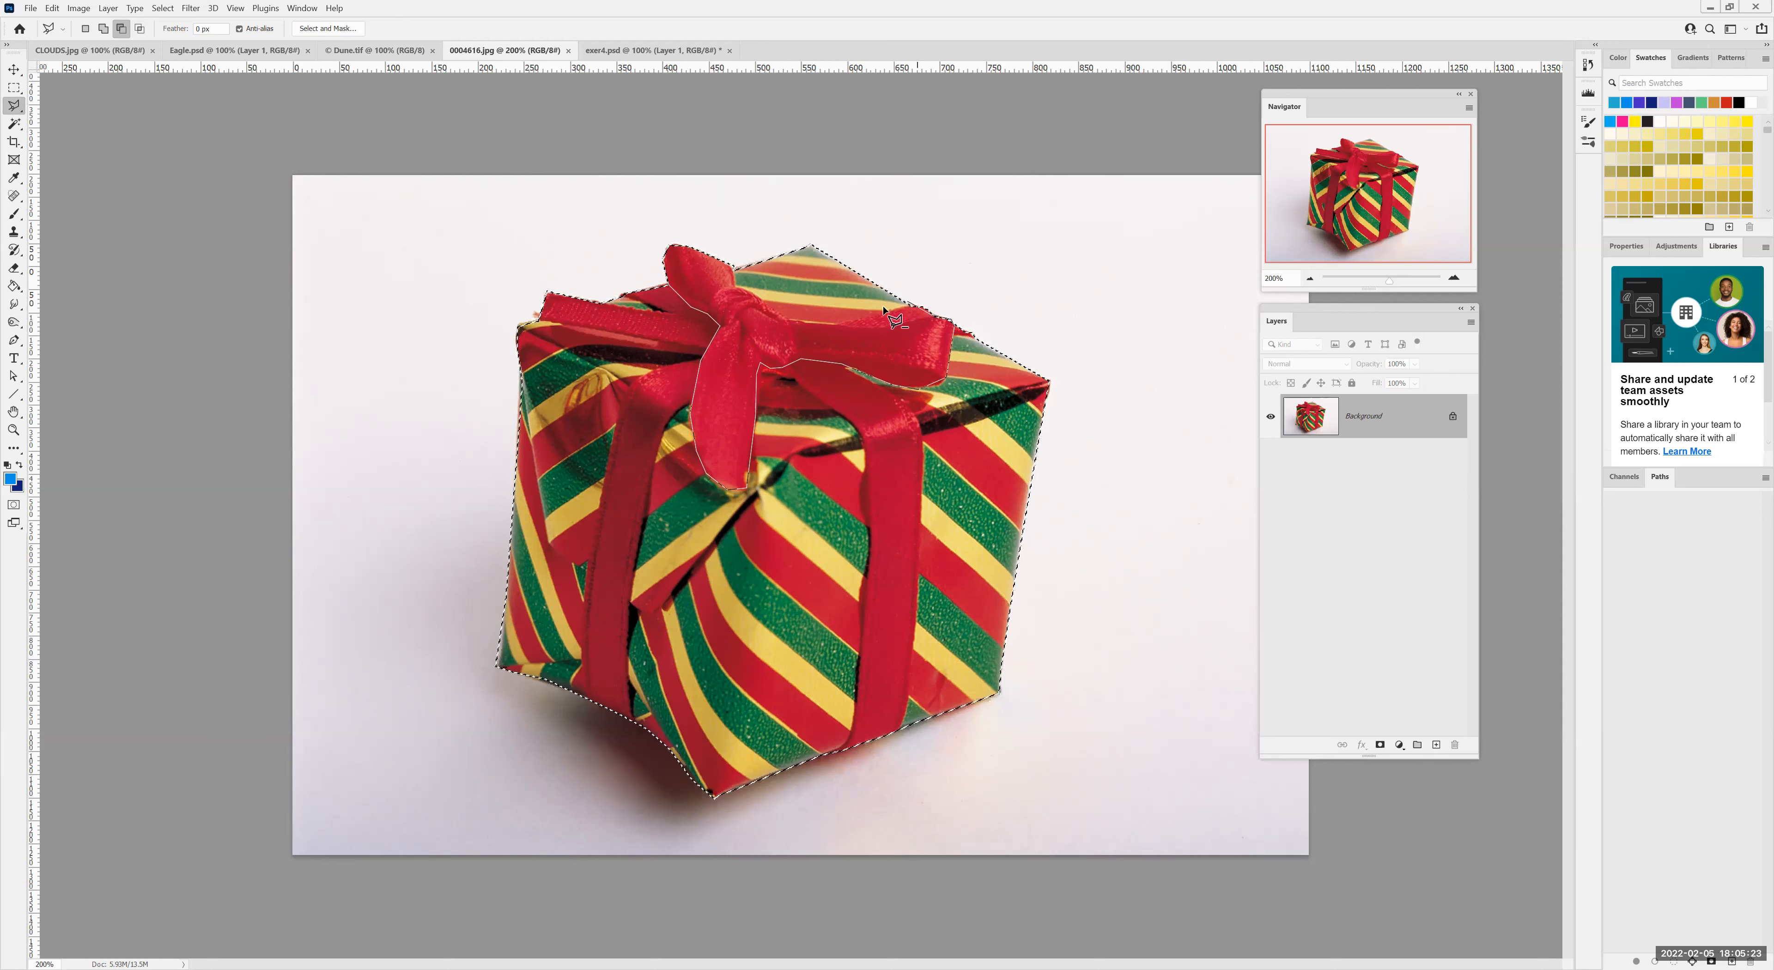
click(819, 324)
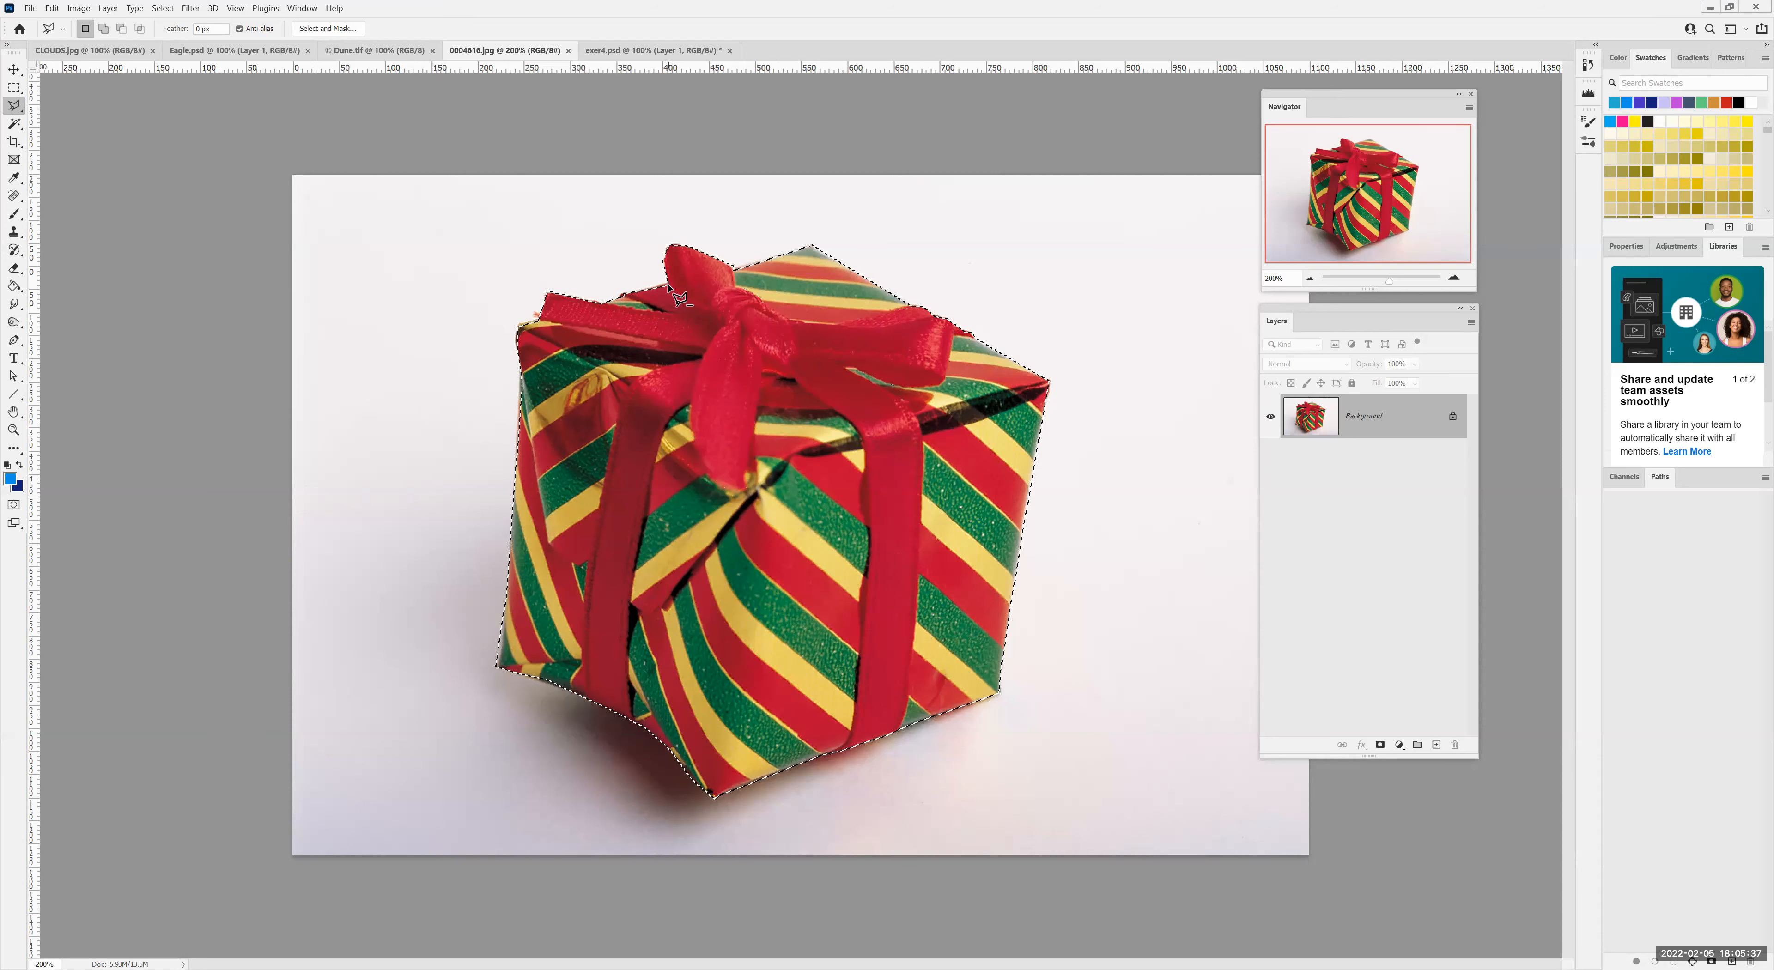
click(668, 285)
click(668, 284)
key(Escape)
click(162, 8)
click(181, 40)
Select the whole background around the gift box with the Quick Selection Tool, correcting the selection along the box's lower edges
click(12, 128)
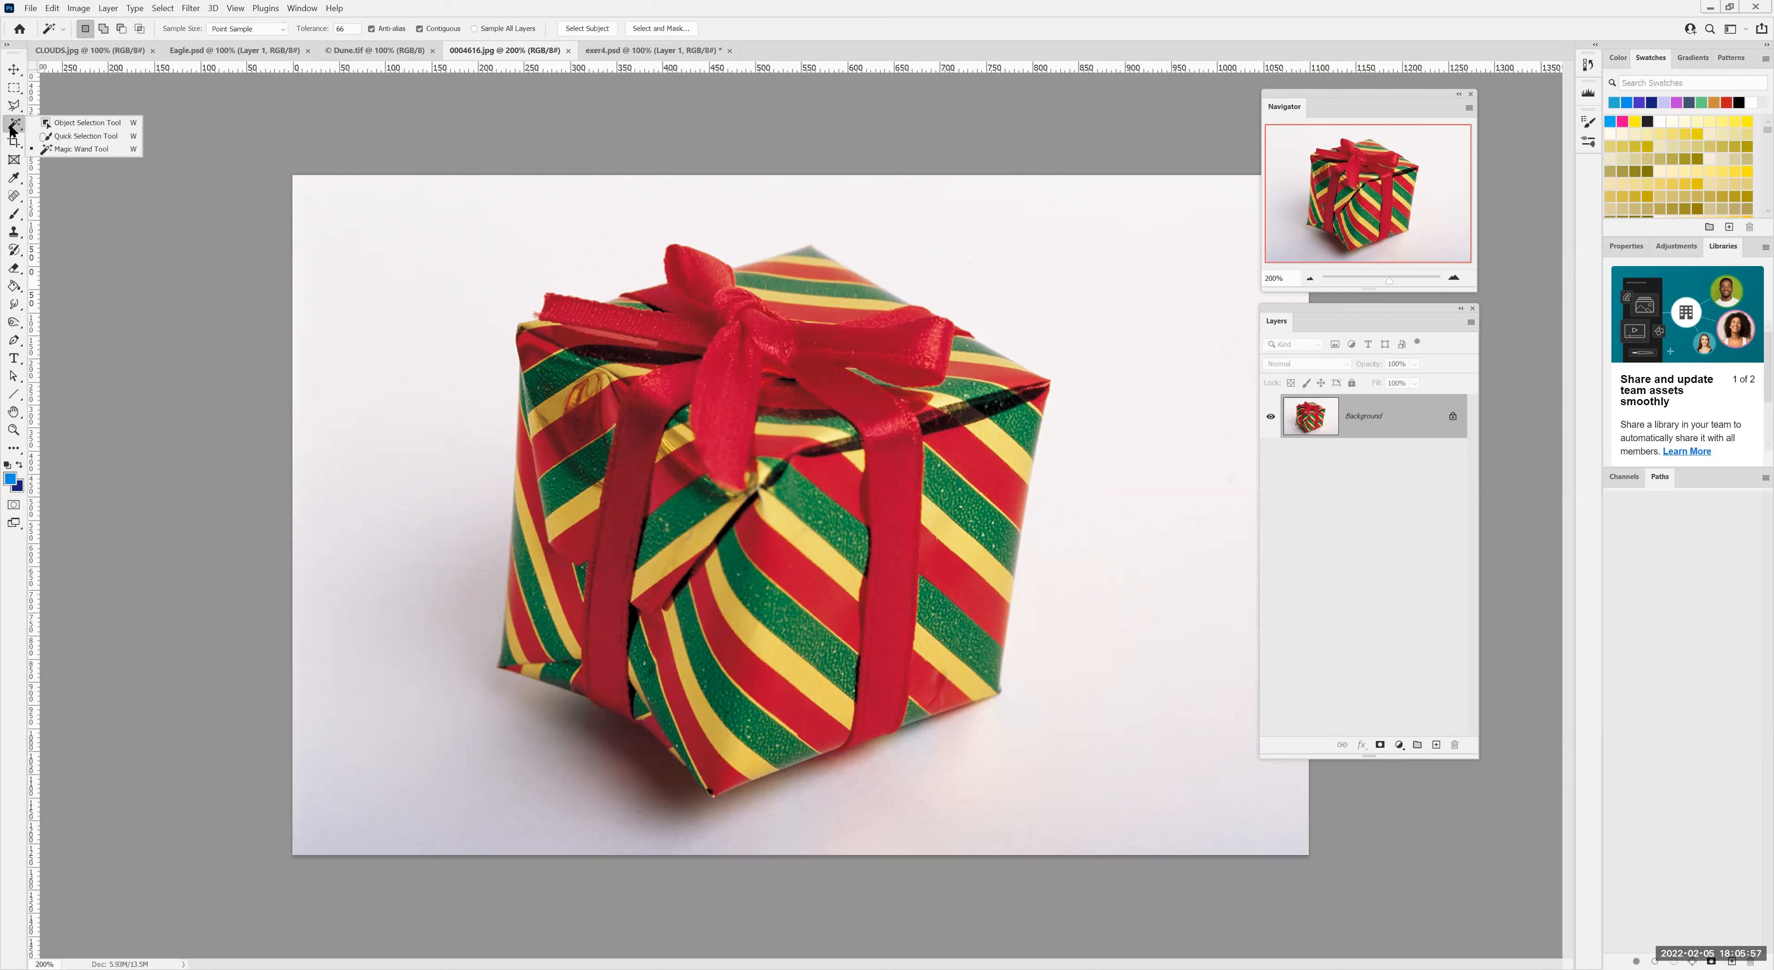
click(57, 137)
mouse_move(441, 258)
mouse_down()
mouse_move(348, 579)
mouse_move(368, 741)
mouse_move(441, 767)
mouse_up()
mouse_move(1221, 815)
mouse_down()
mouse_move(1102, 752)
mouse_move(996, 768)
mouse_move(1086, 638)
mouse_move(1143, 294)
mouse_move(1128, 233)
mouse_up()
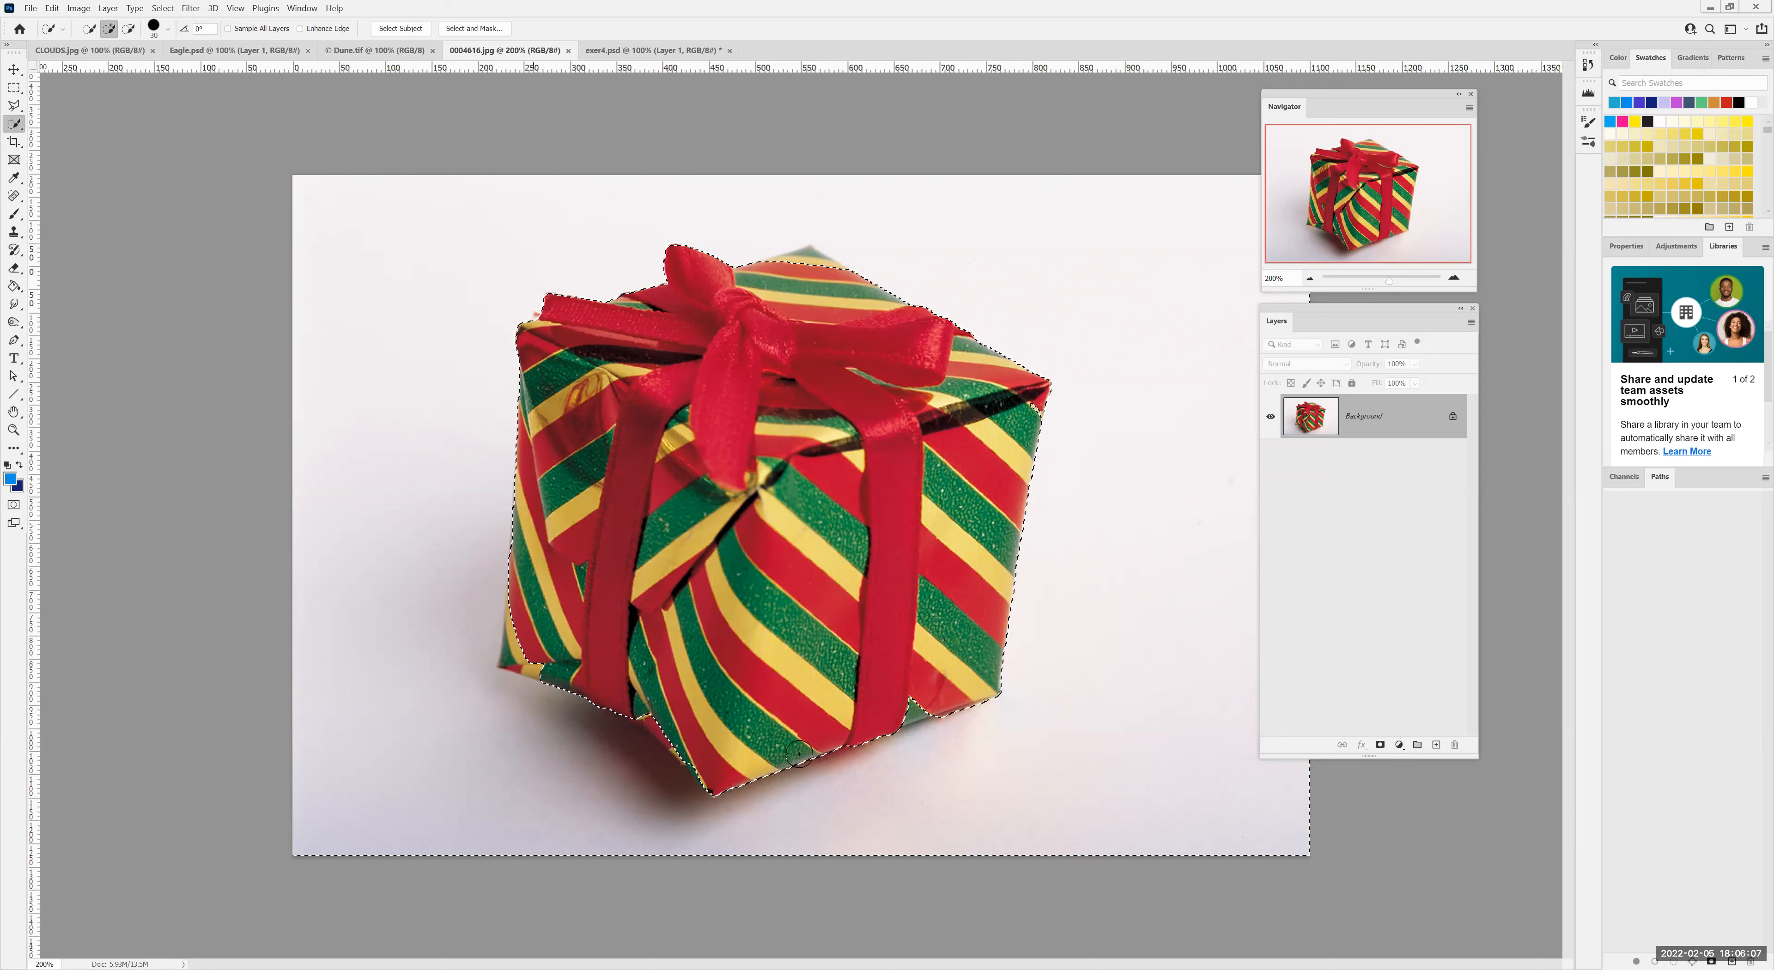
mouse_move(894, 705)
mouse_down()
mouse_move(849, 689)
mouse_move(940, 654)
mouse_move(947, 676)
mouse_move(920, 700)
mouse_move(834, 721)
mouse_move(916, 703)
mouse_up()
key(alt)
drag(650, 693, 658, 728)
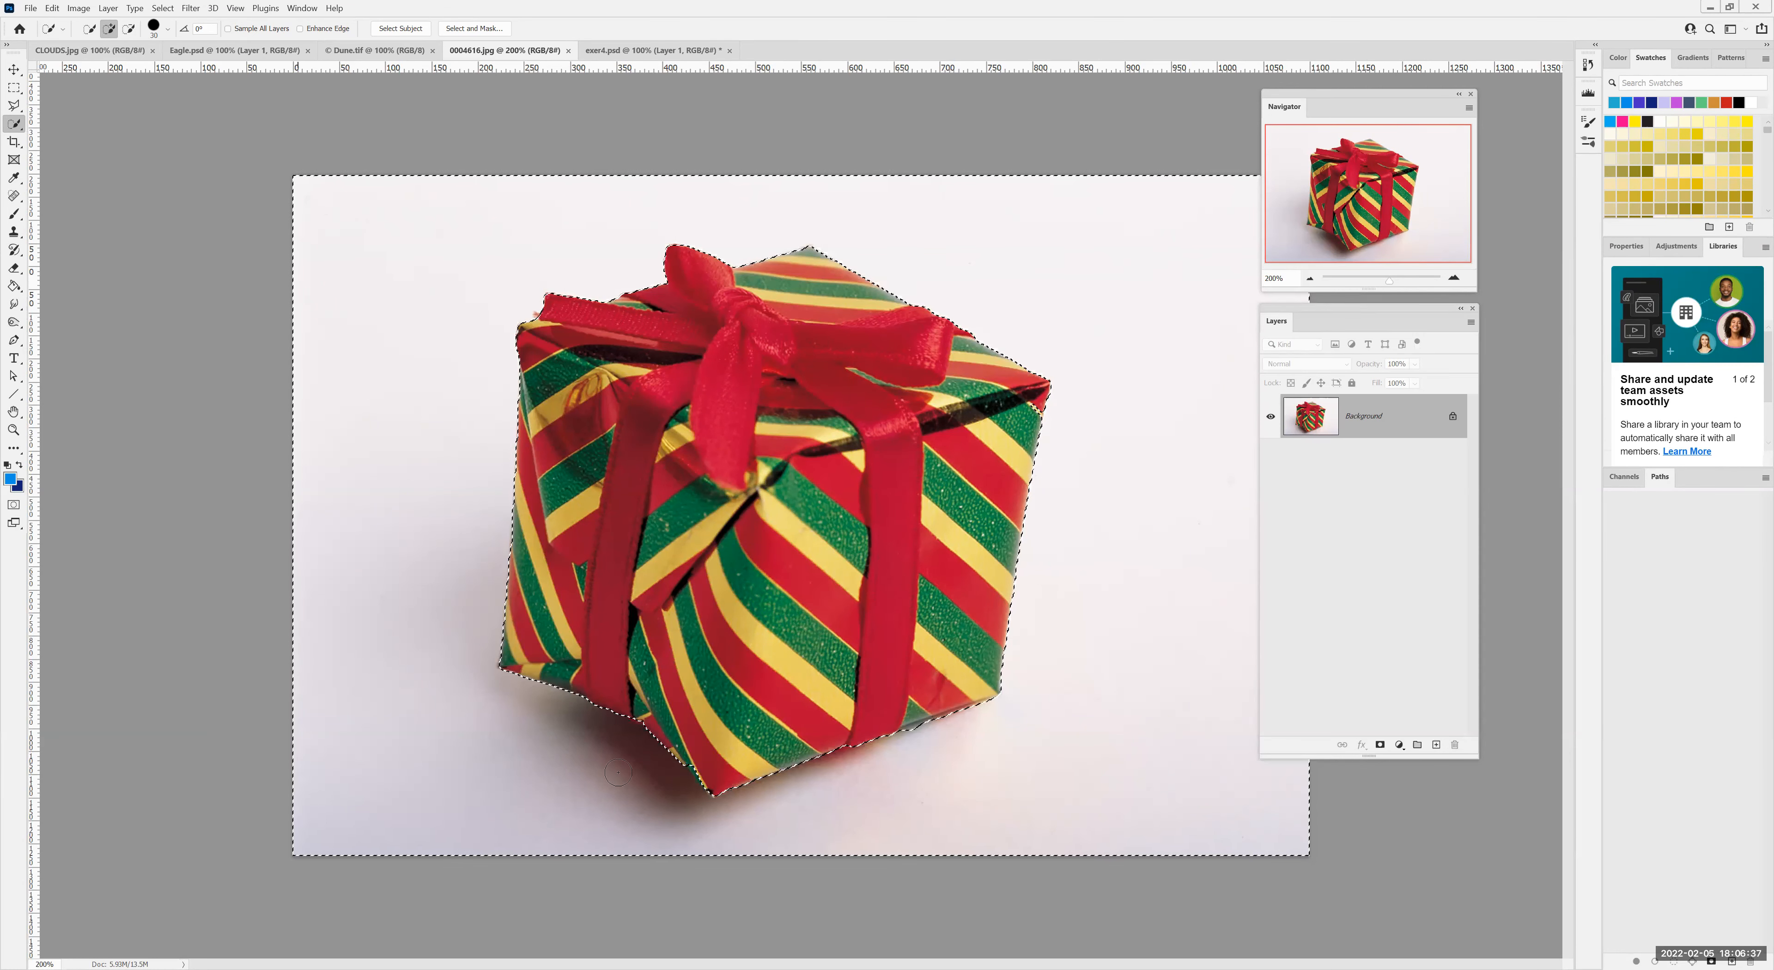
Invert the selection to the gift box and copy it
click(162, 7)
click(168, 66)
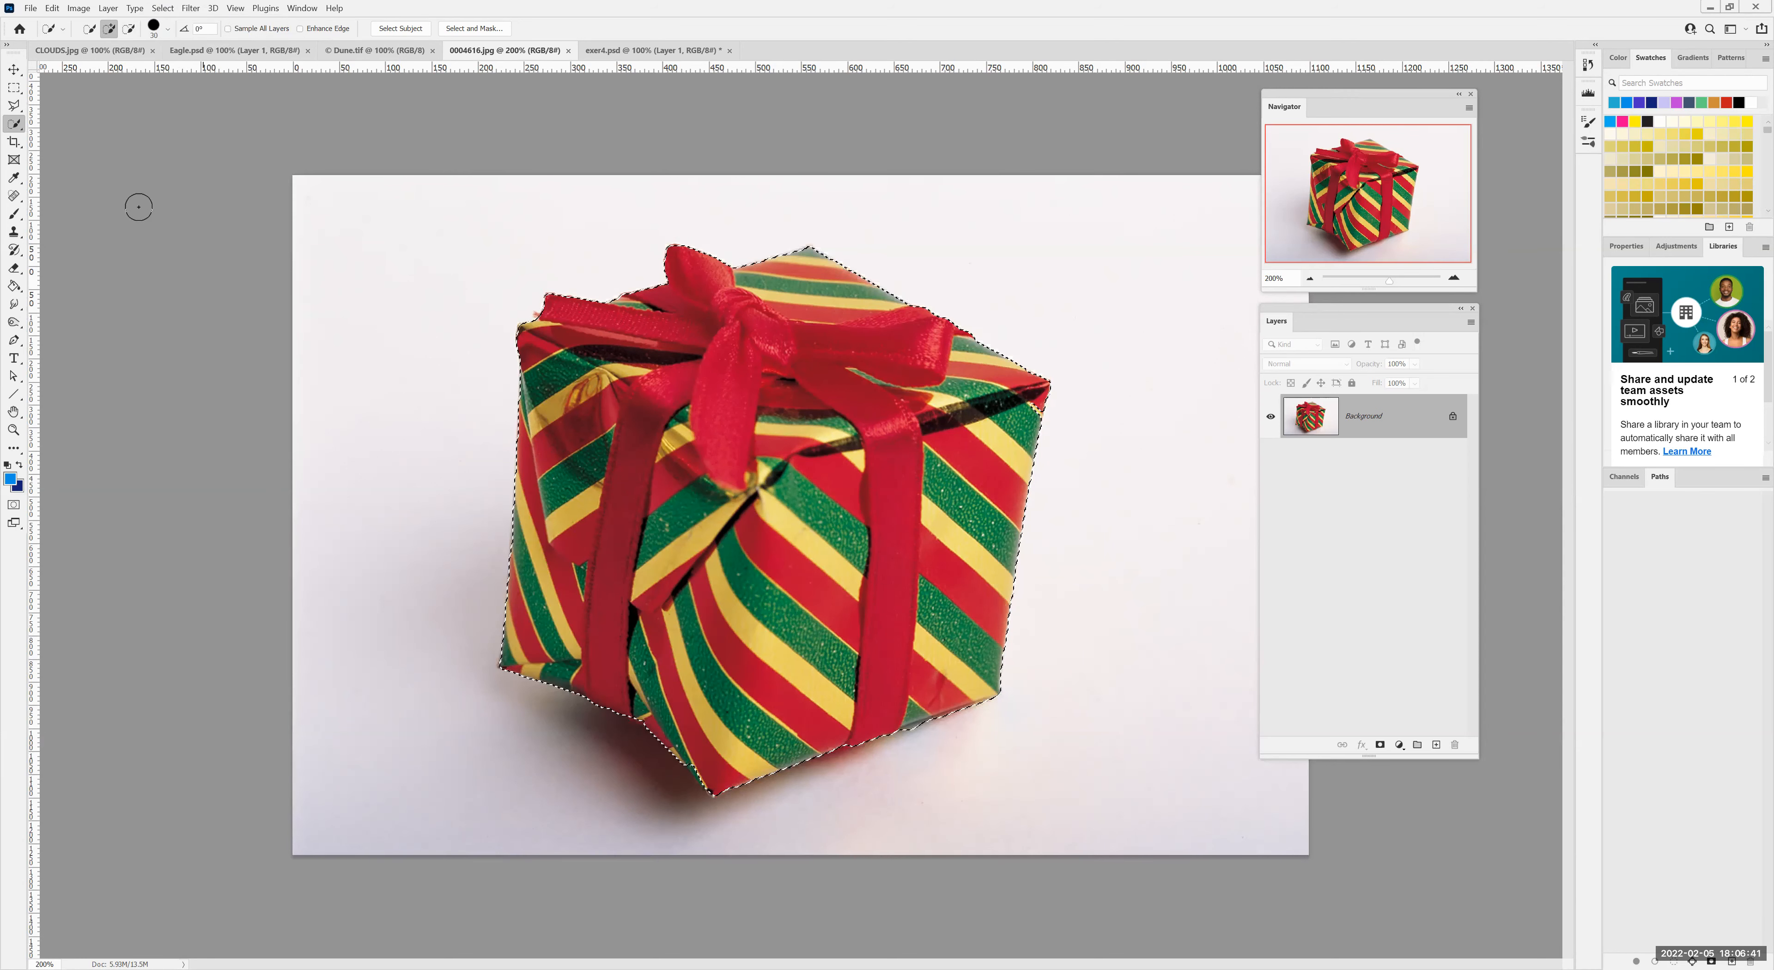
click(52, 7)
click(66, 98)
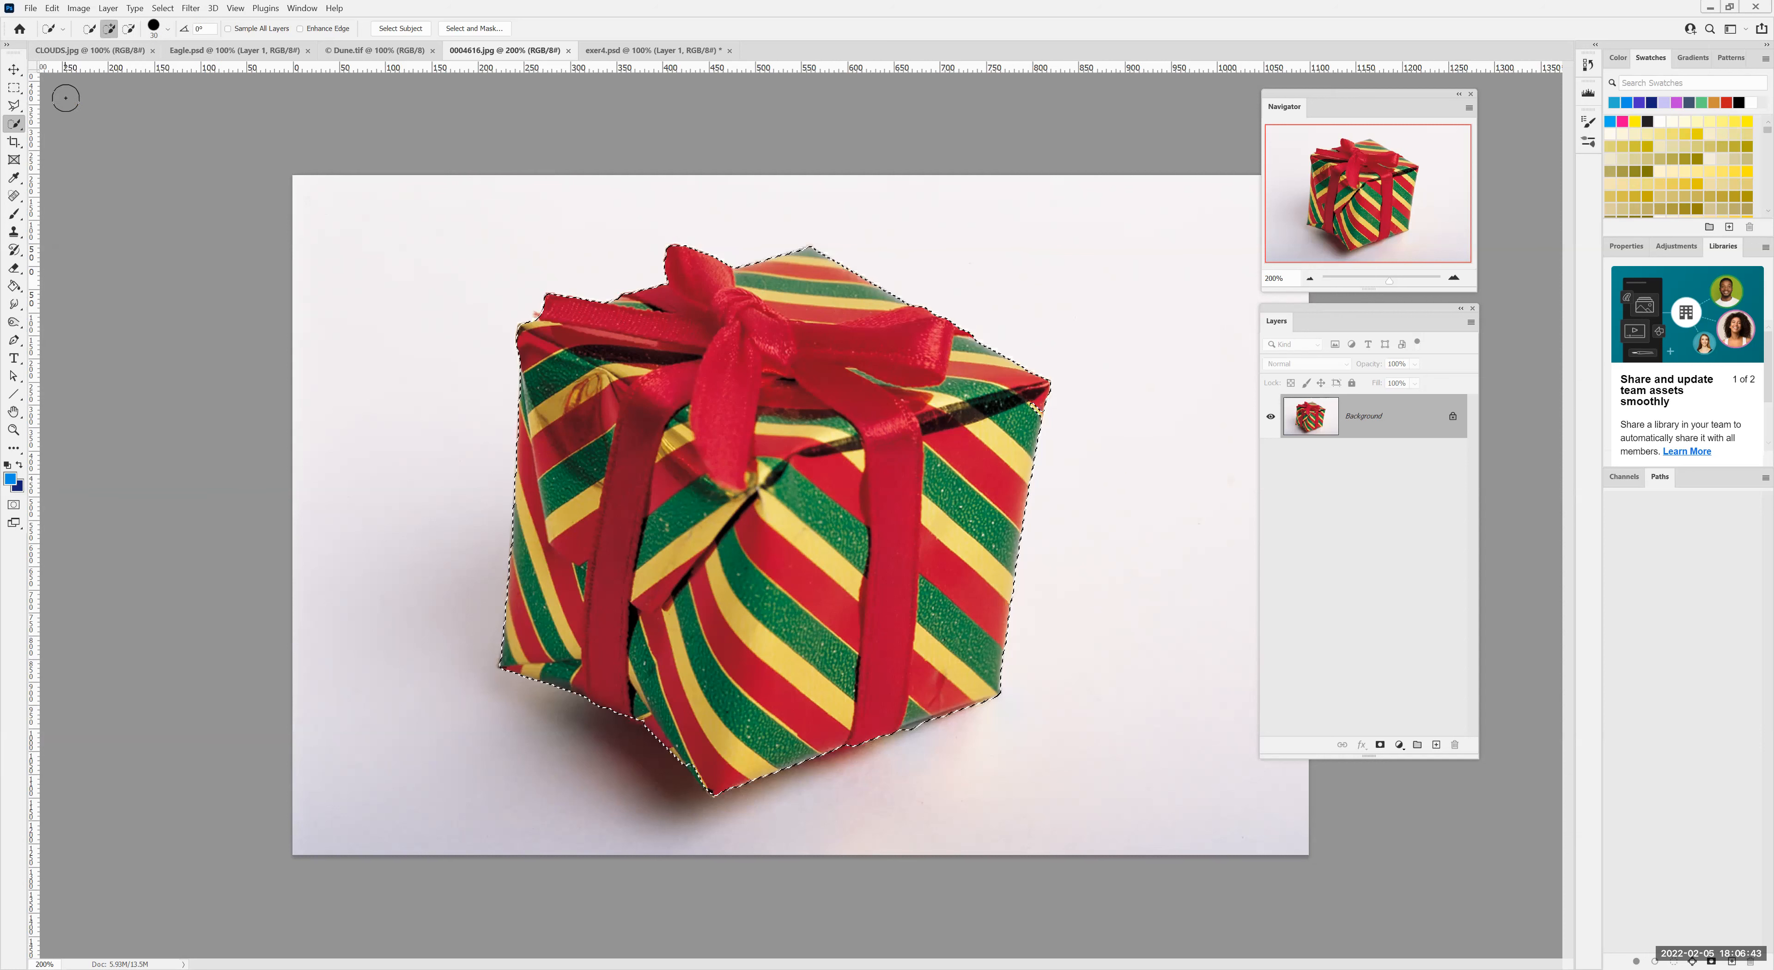
Paste the gift box into exer4.psd and move it to the lower left corner of the clouds
click(613, 49)
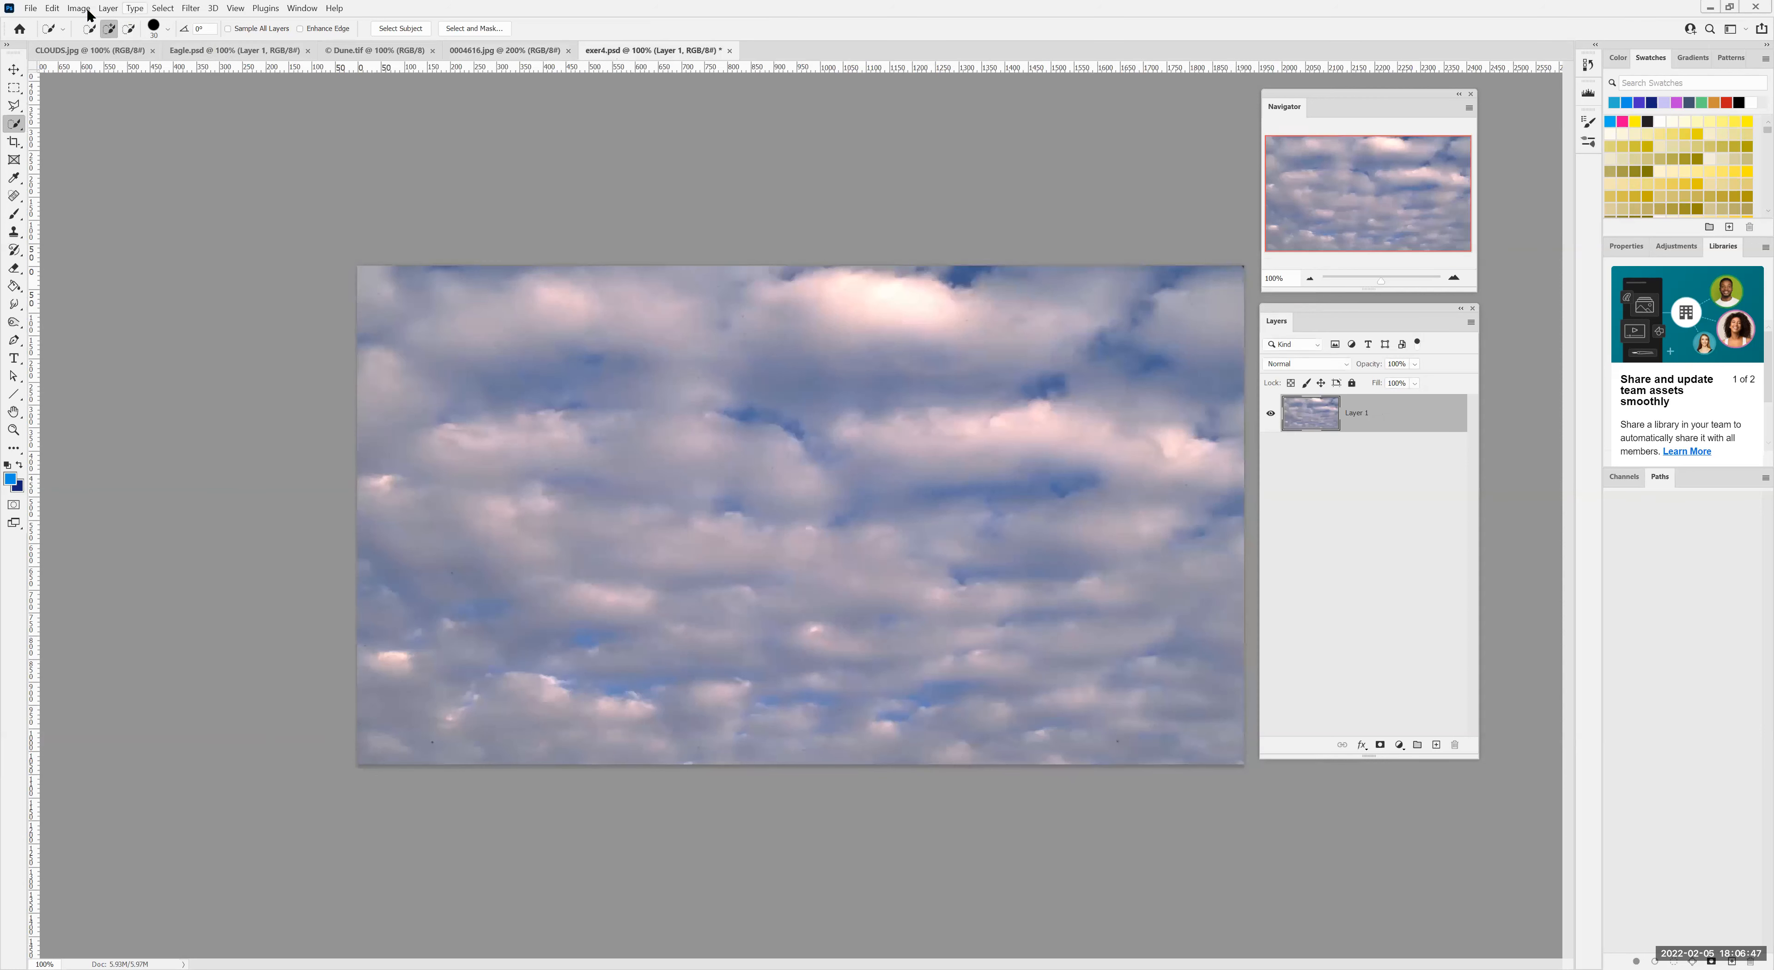
click(52, 7)
click(69, 124)
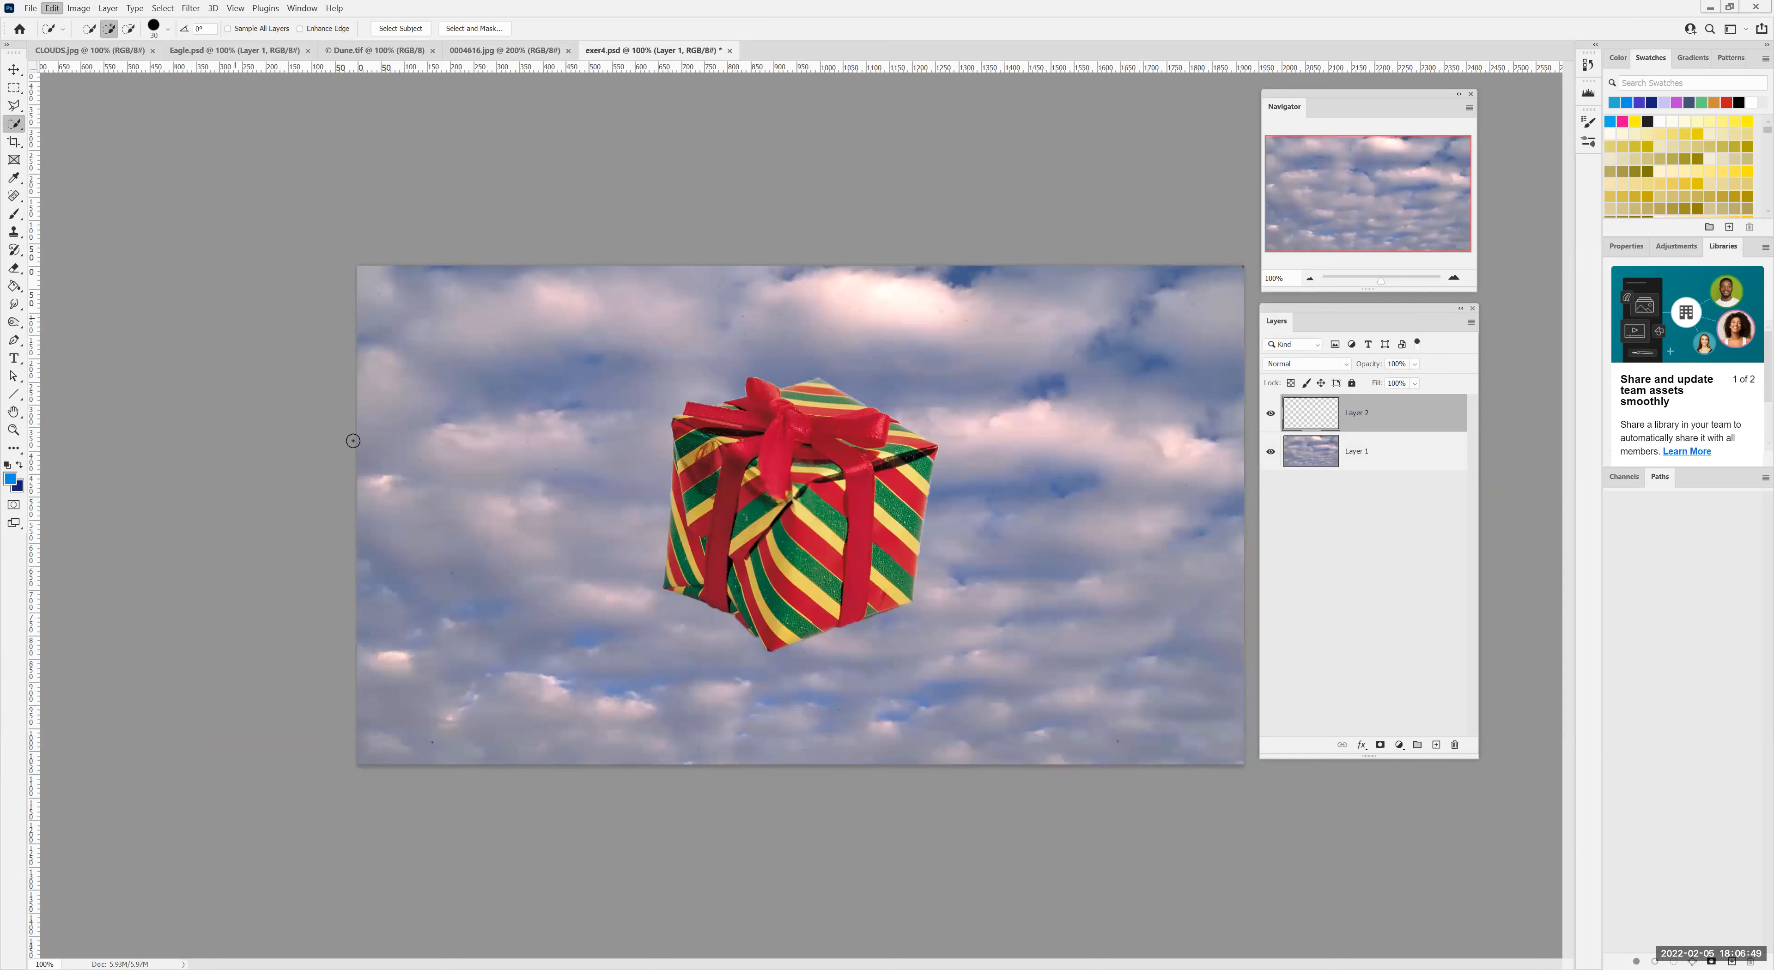
click(14, 72)
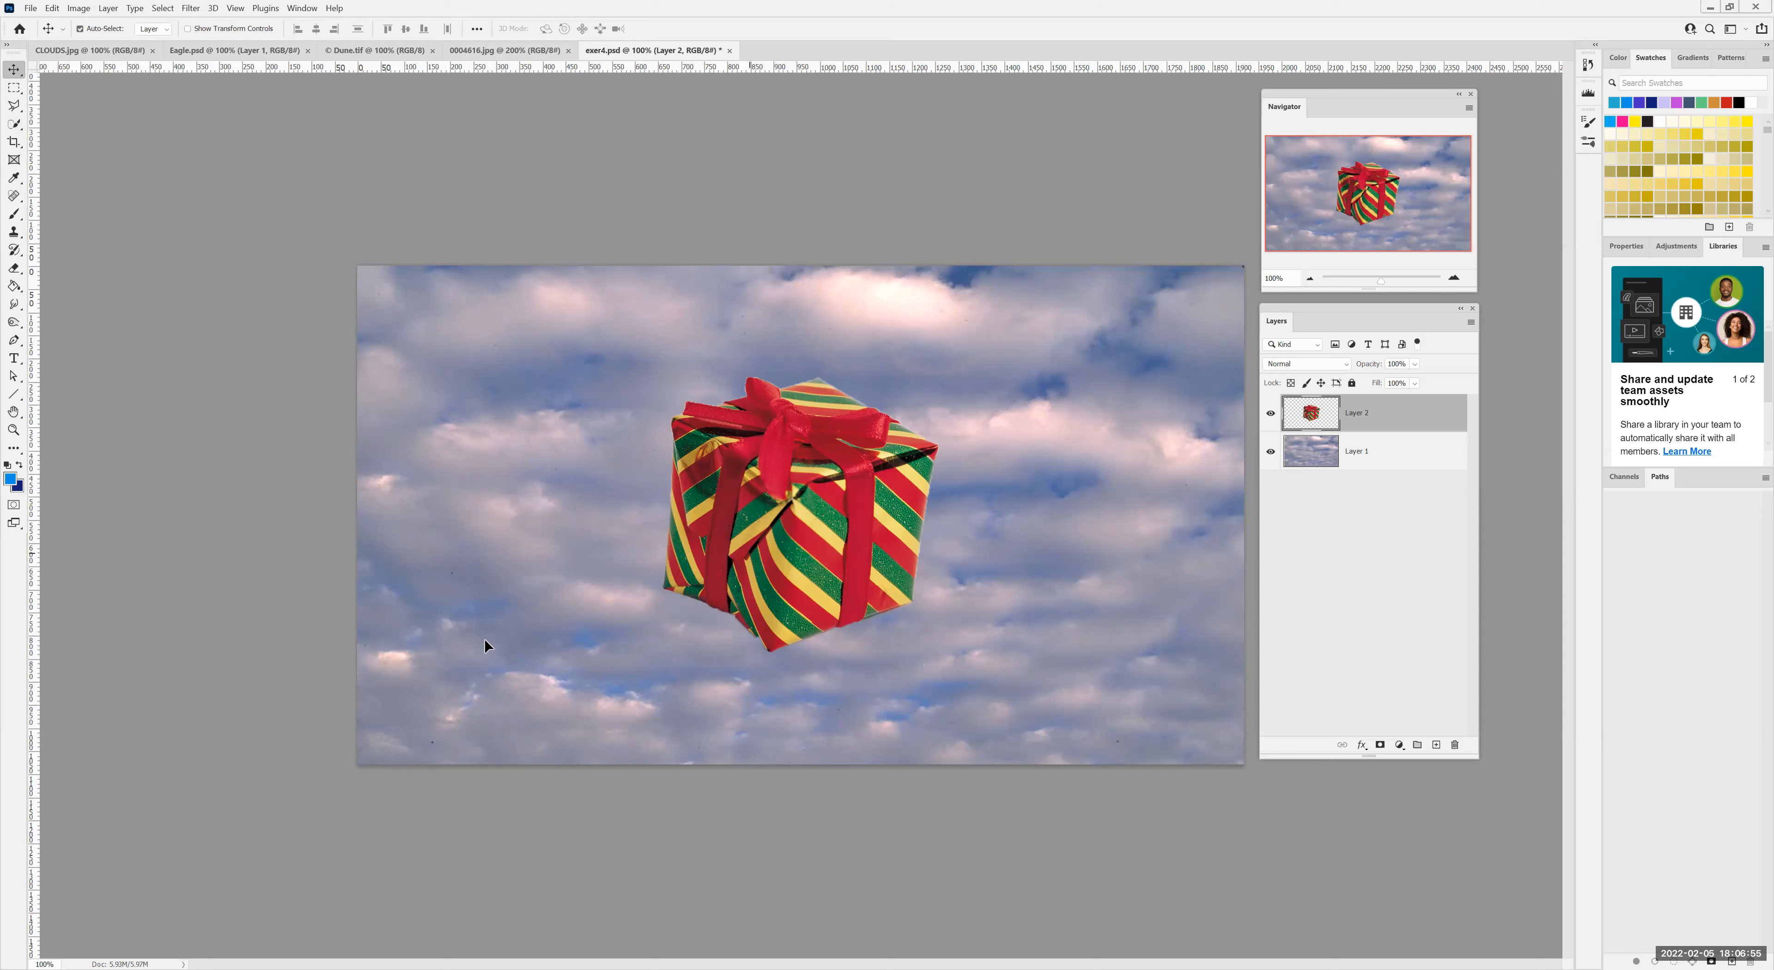
drag(799, 513, 526, 624)
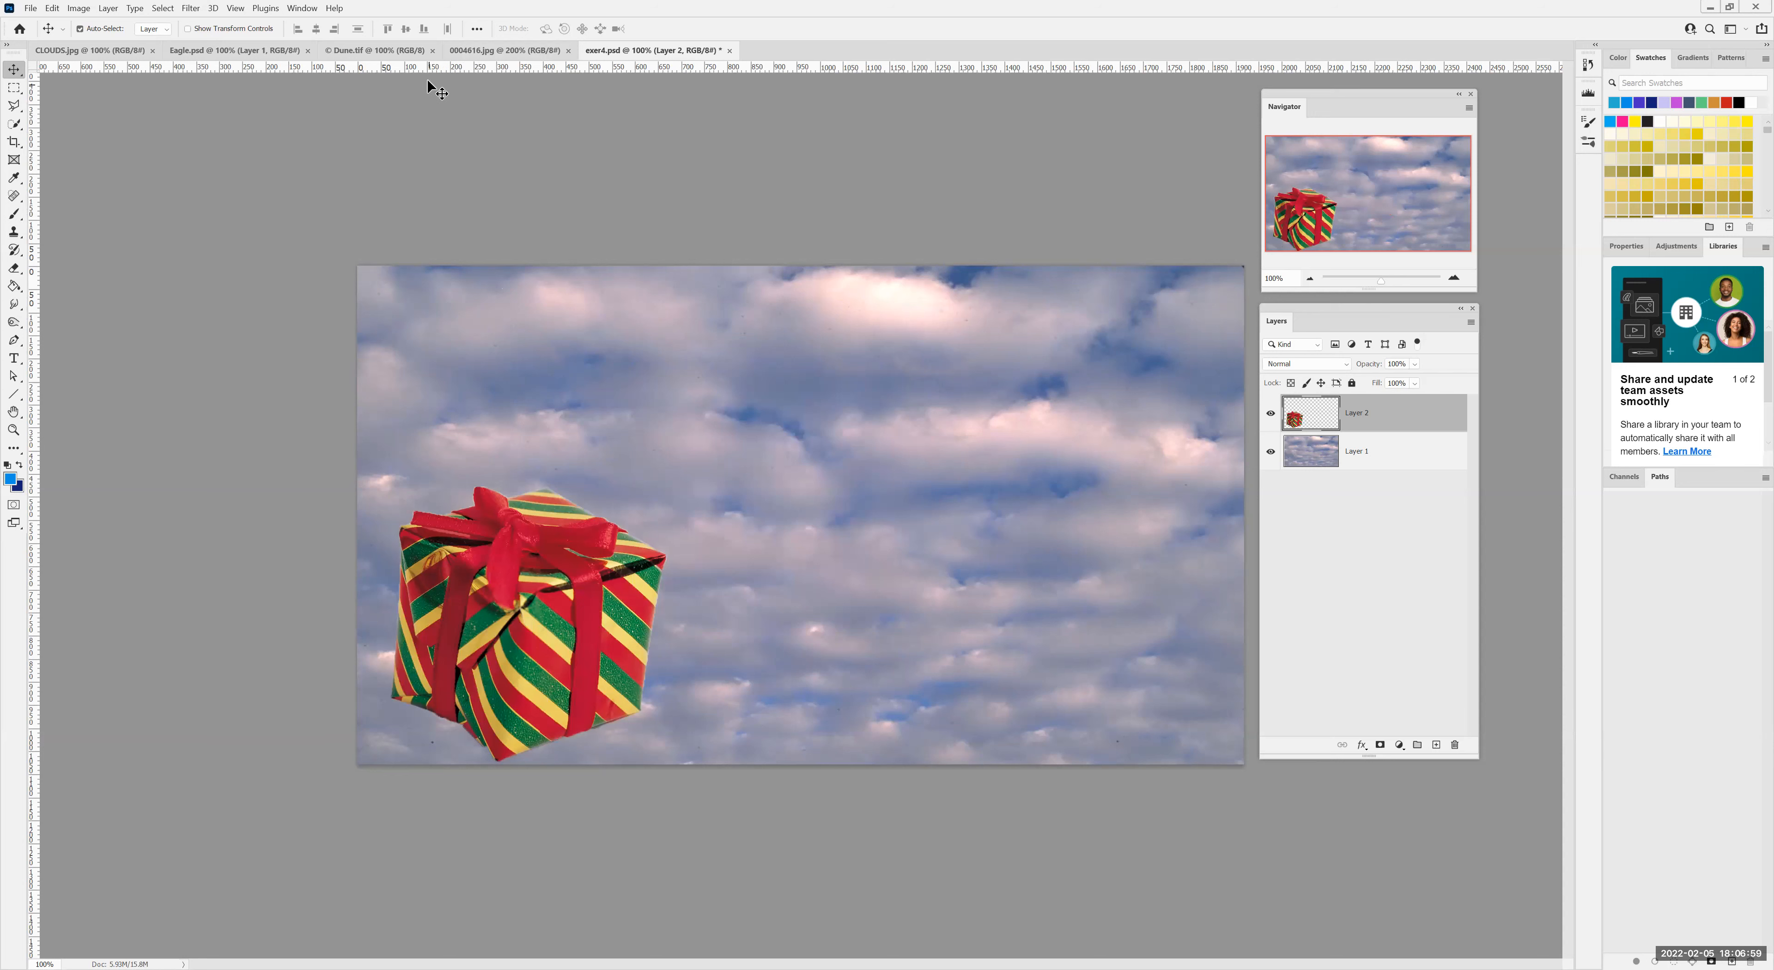
Switch to the Dune.tif image
click(484, 52)
click(379, 50)
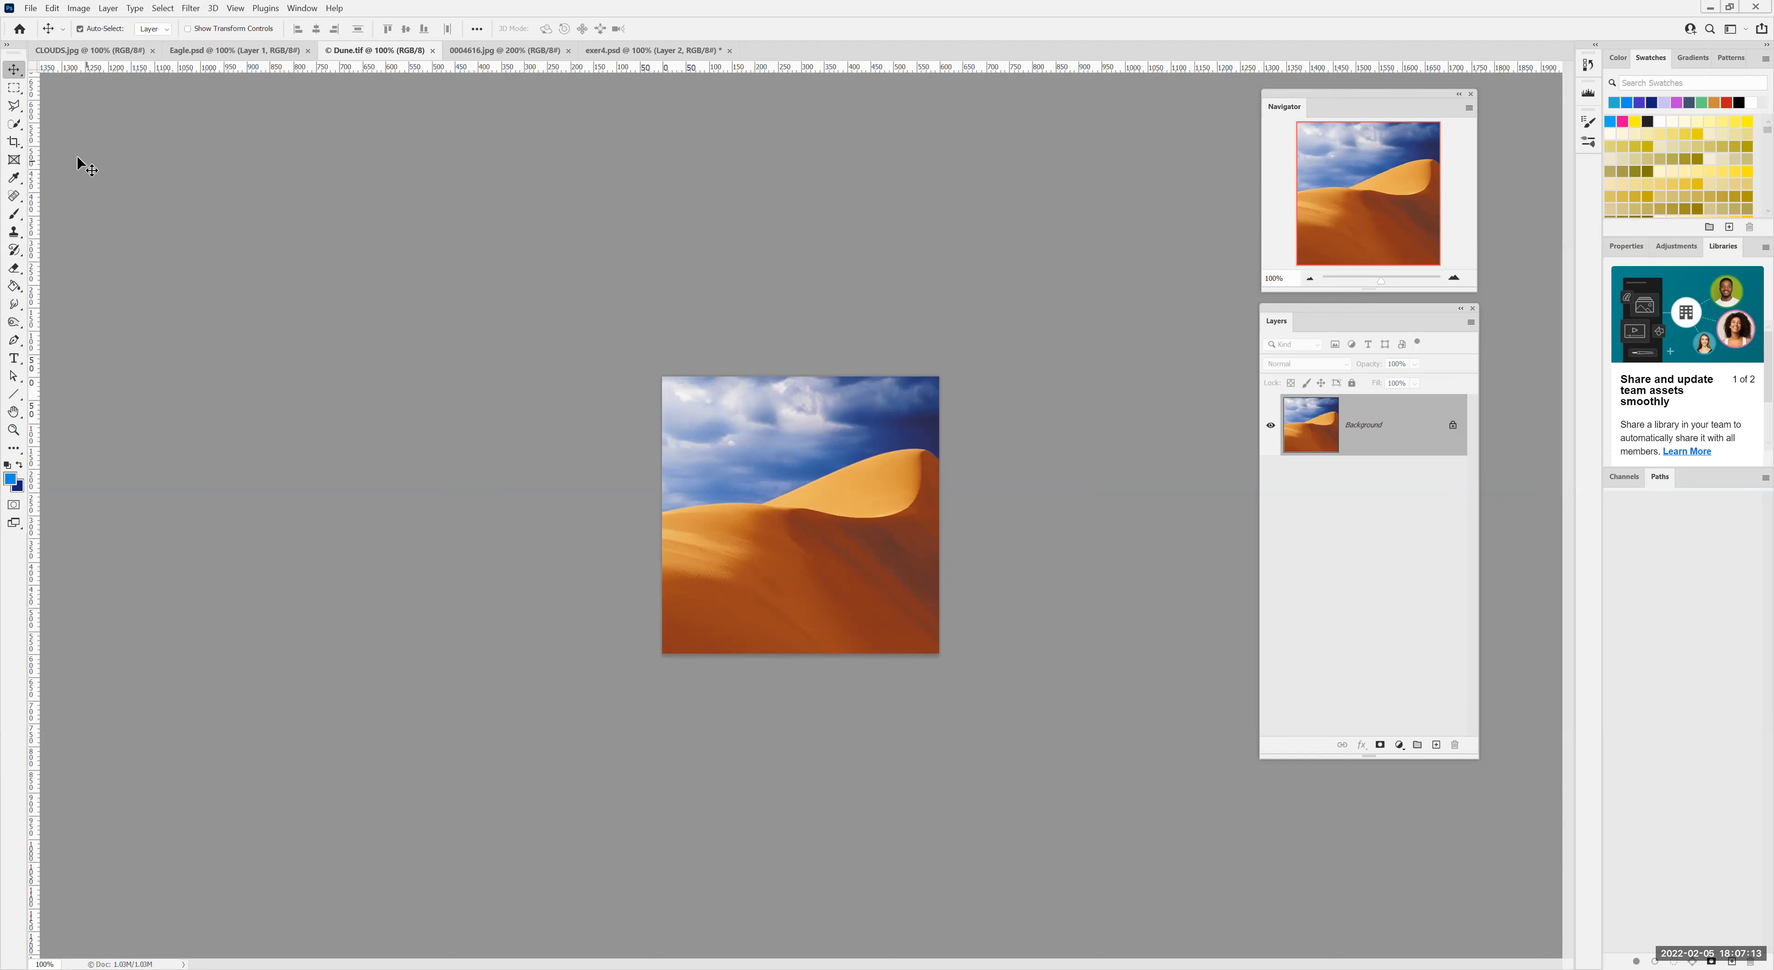
Select the dune with the Object Selection Tool in Rectangle mode, and clear the selection
click(15, 126)
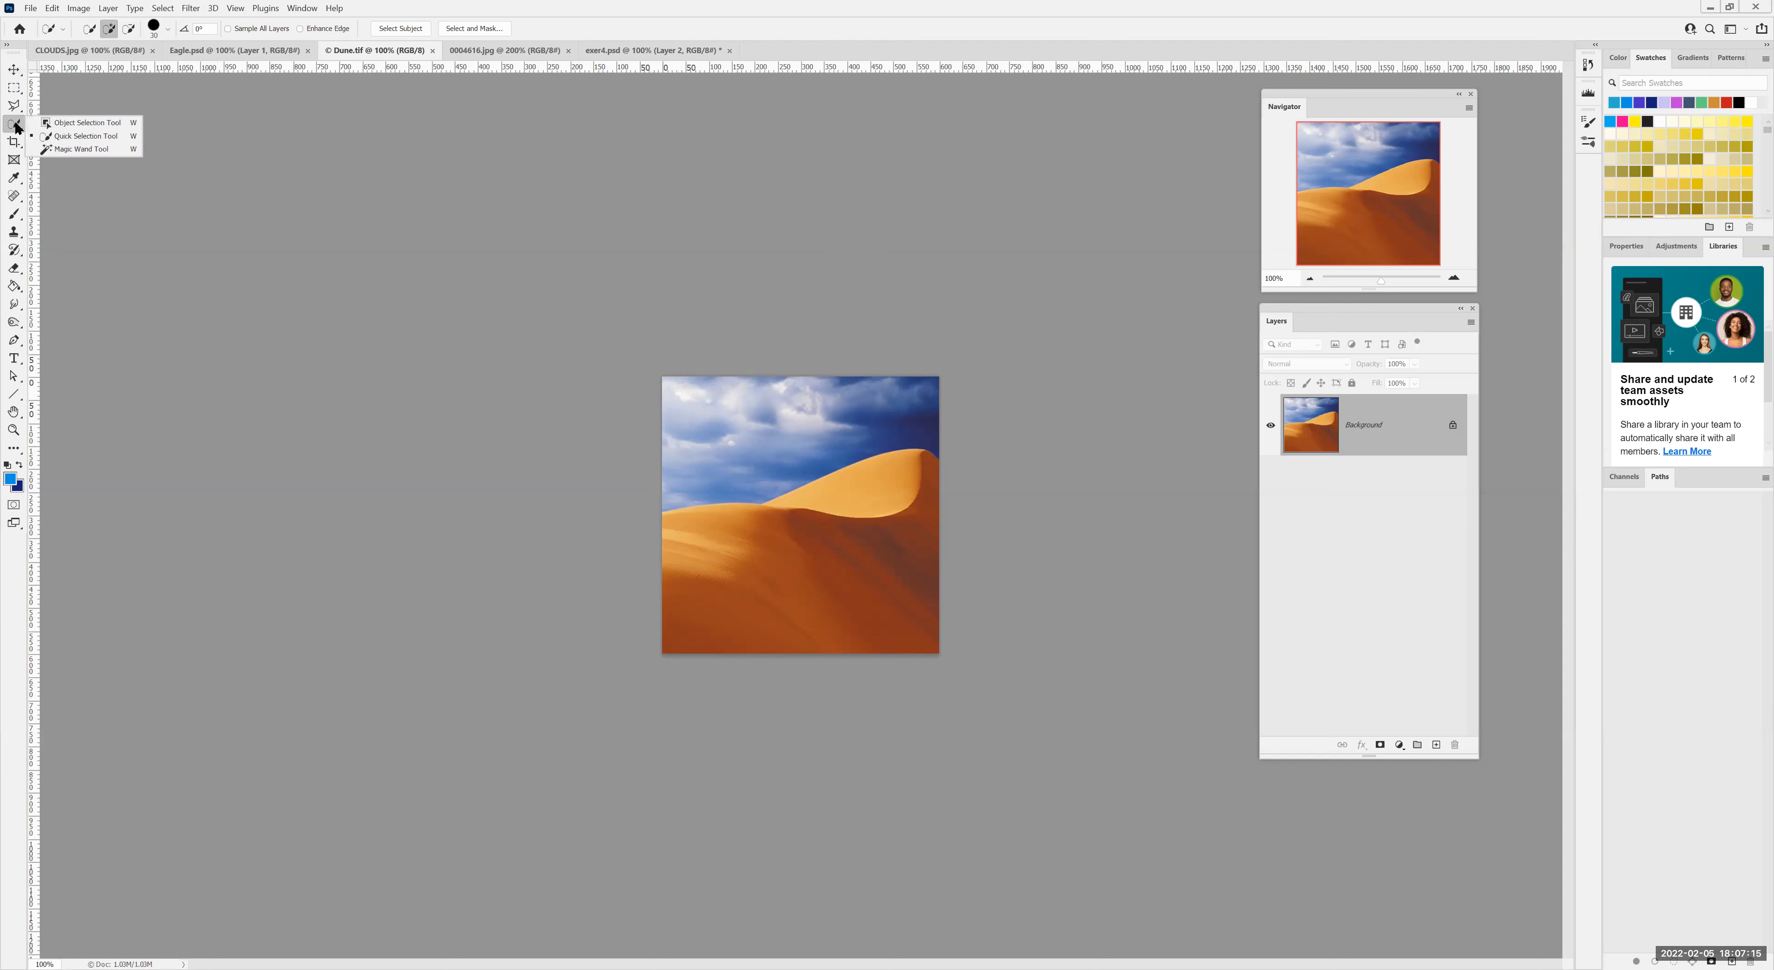
click(48, 123)
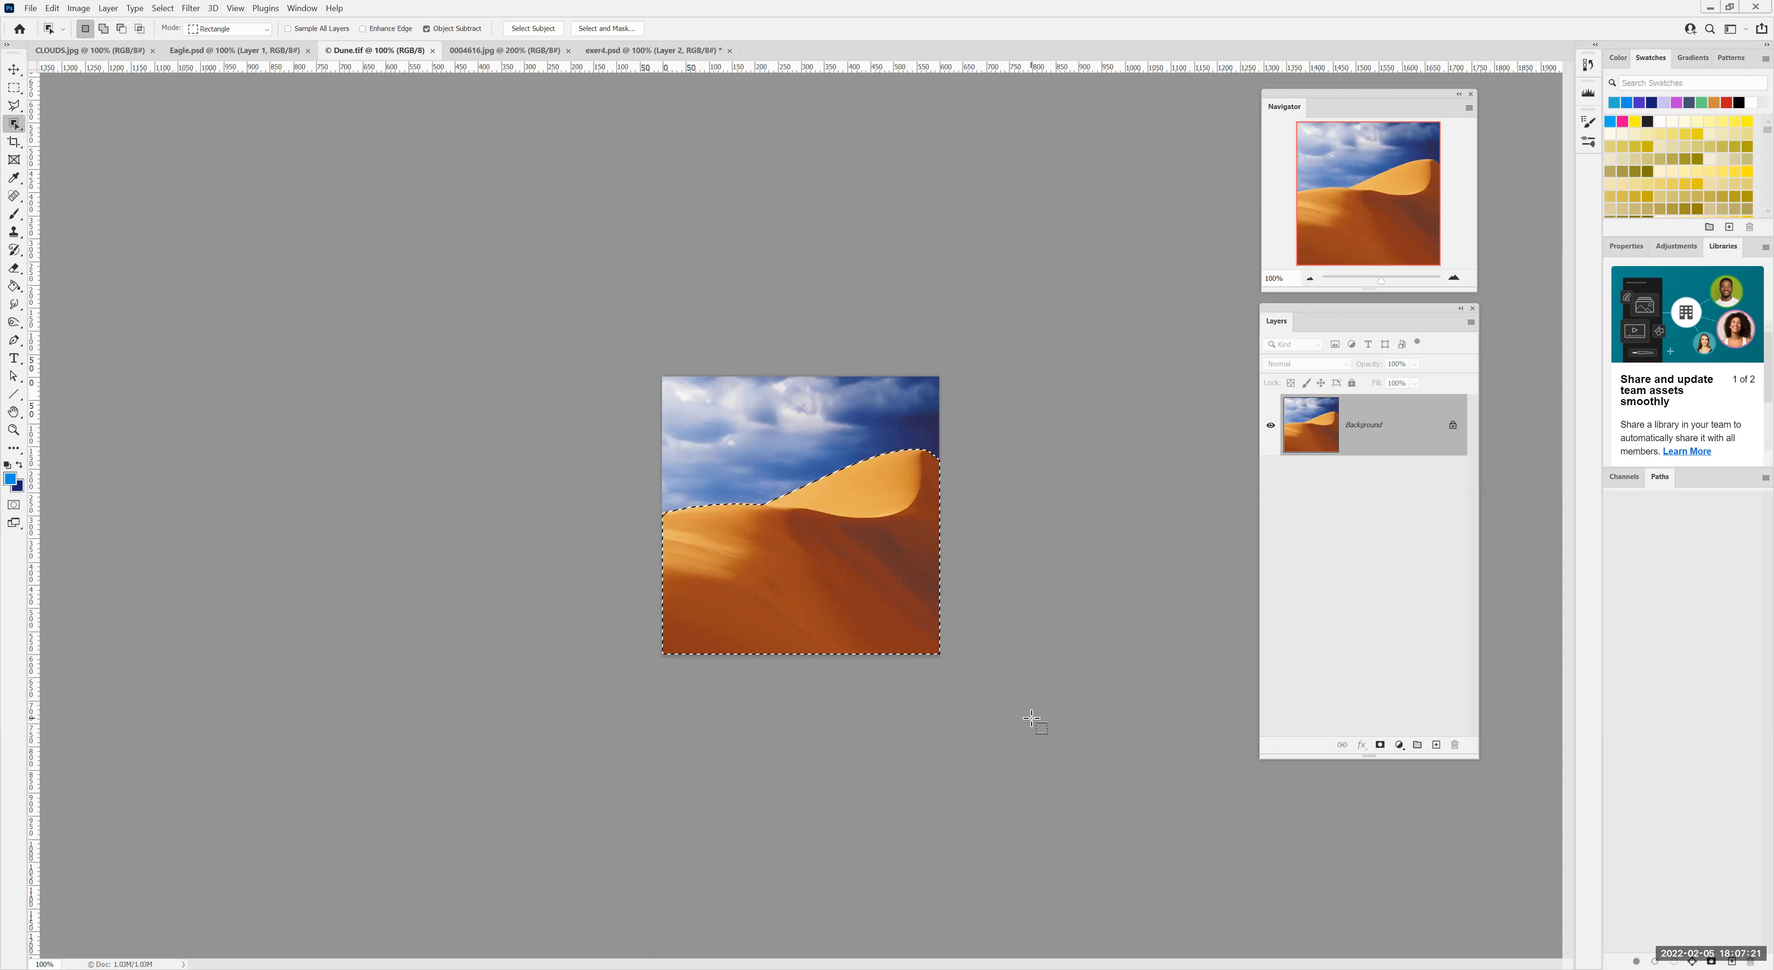
click(166, 8)
click(172, 34)
Select the dune by brushing across the sand with the Quick Selection Tool, and clear the selection
right_click(15, 128)
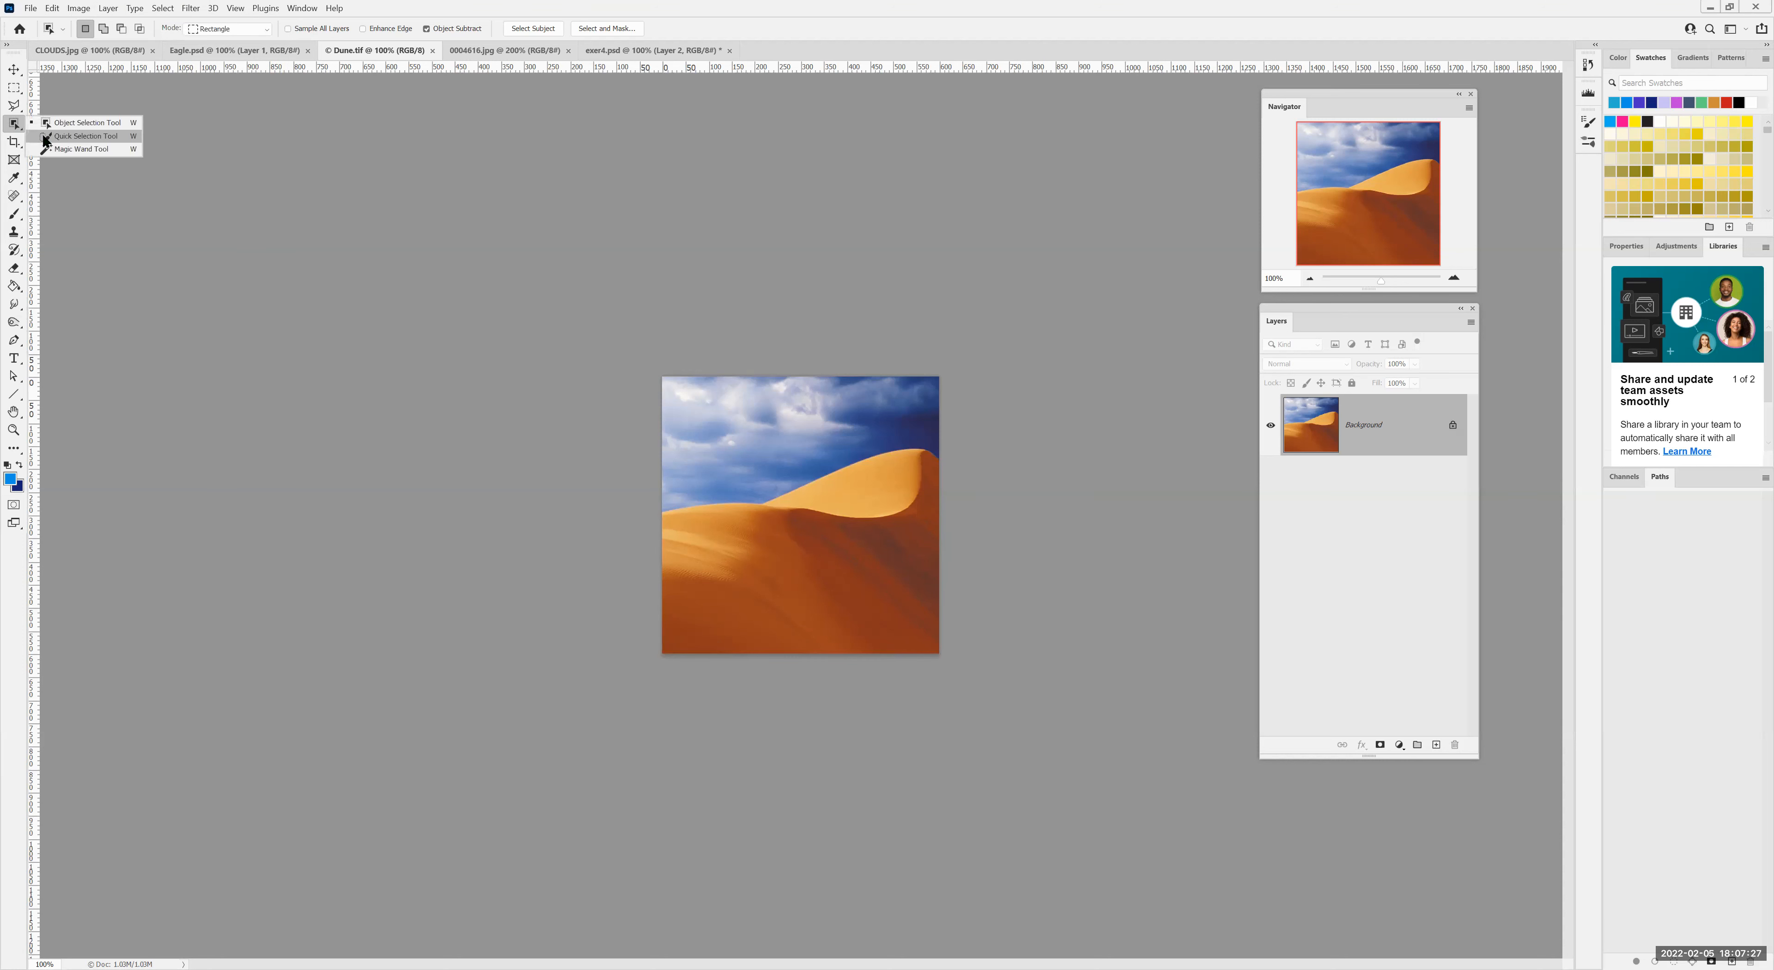
click(45, 138)
mouse_move(718, 635)
mouse_down()
mouse_move(783, 649)
mouse_move(813, 621)
mouse_move(856, 632)
mouse_move(908, 480)
mouse_up()
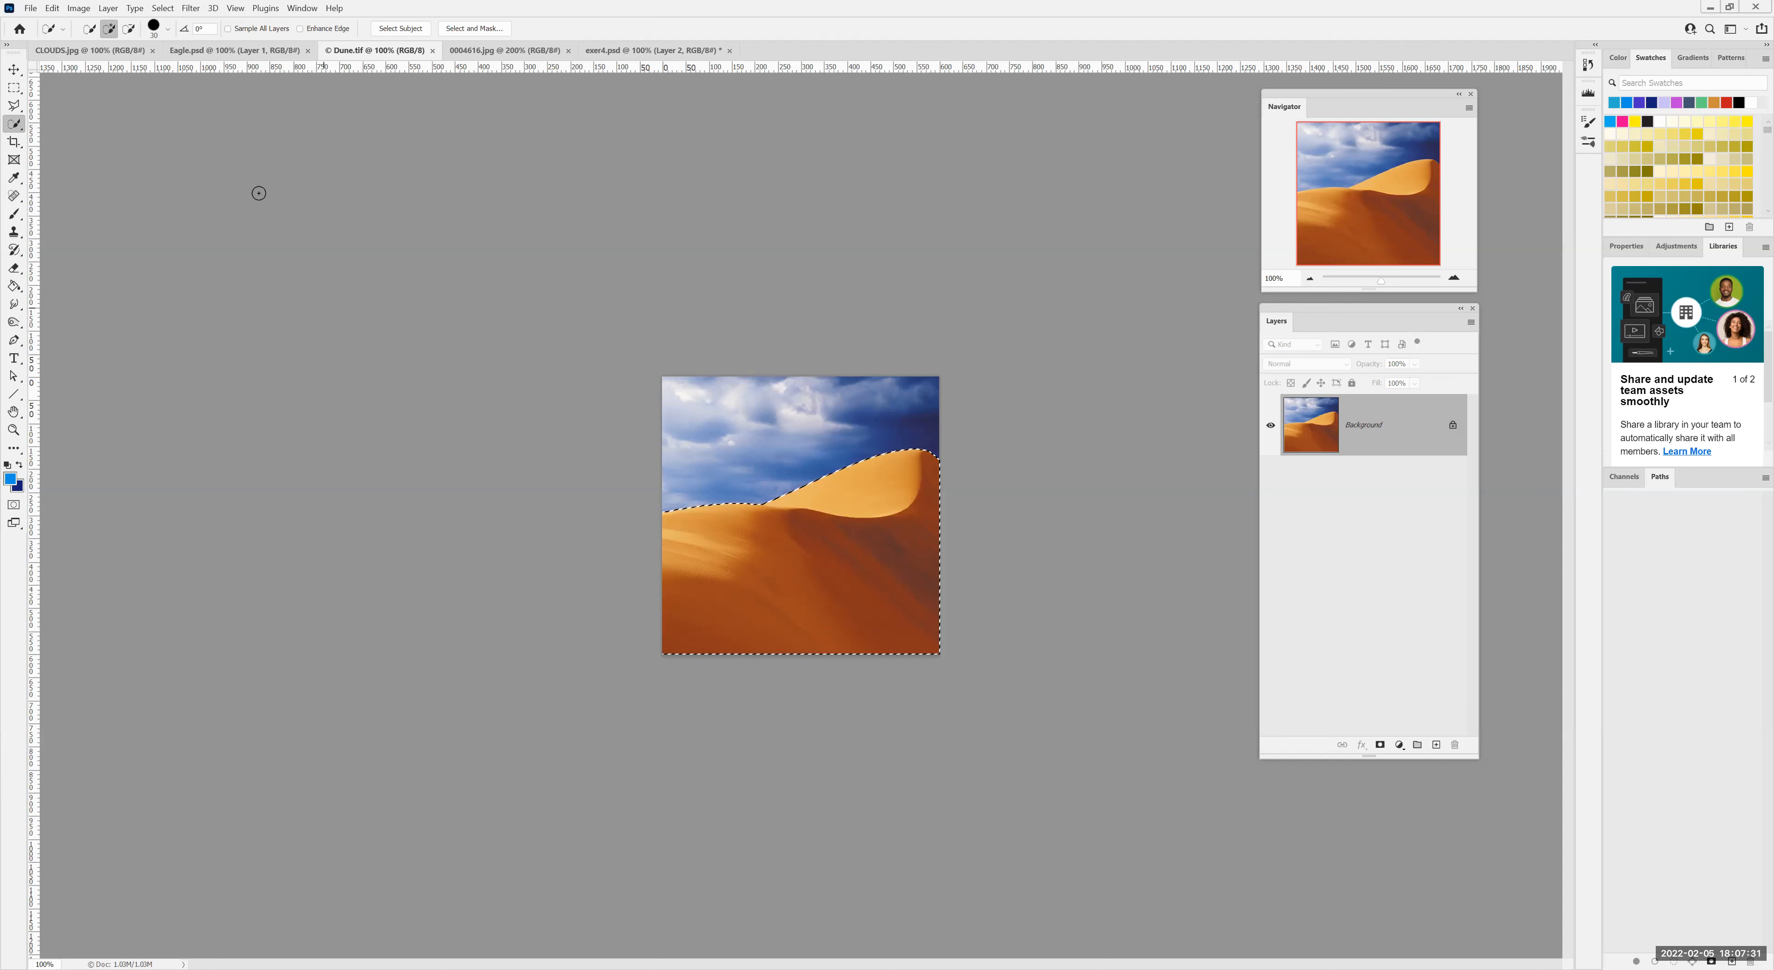
key(ctrl+d)
Select the dune with the Magic Wand Tool, add the missing dark and light sand areas, and clear the selection
right_click(14, 123)
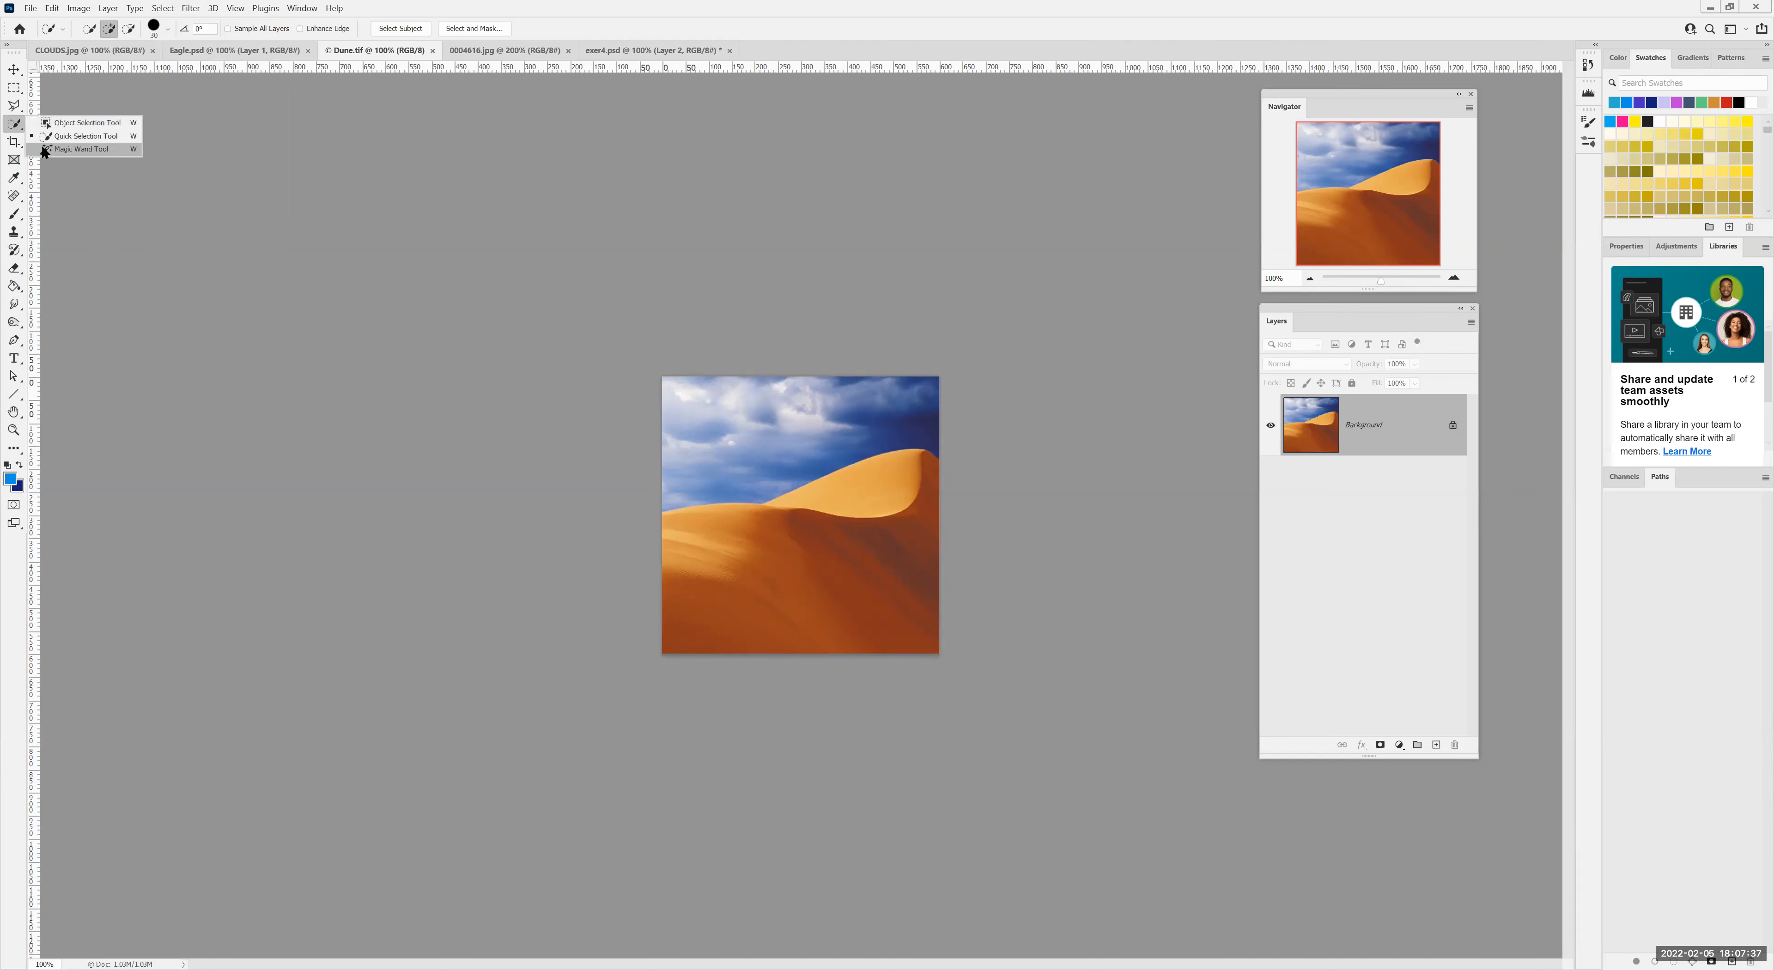
click(44, 150)
click(803, 589)
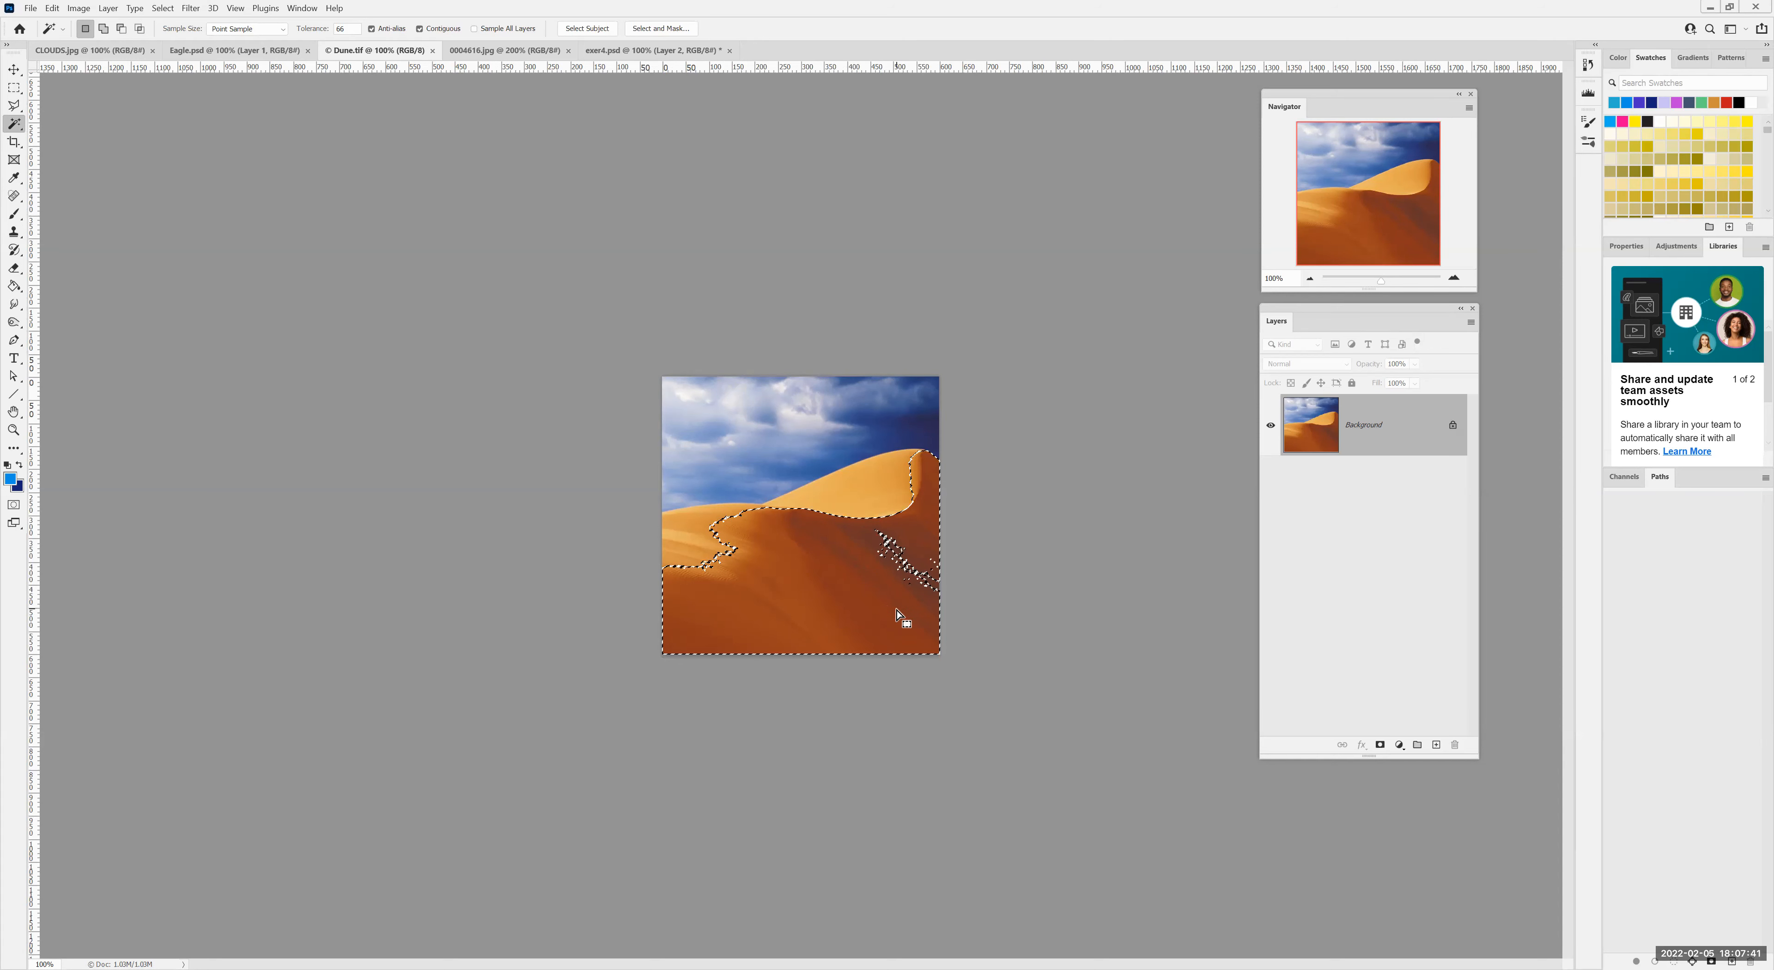
key(ctrl+plus)
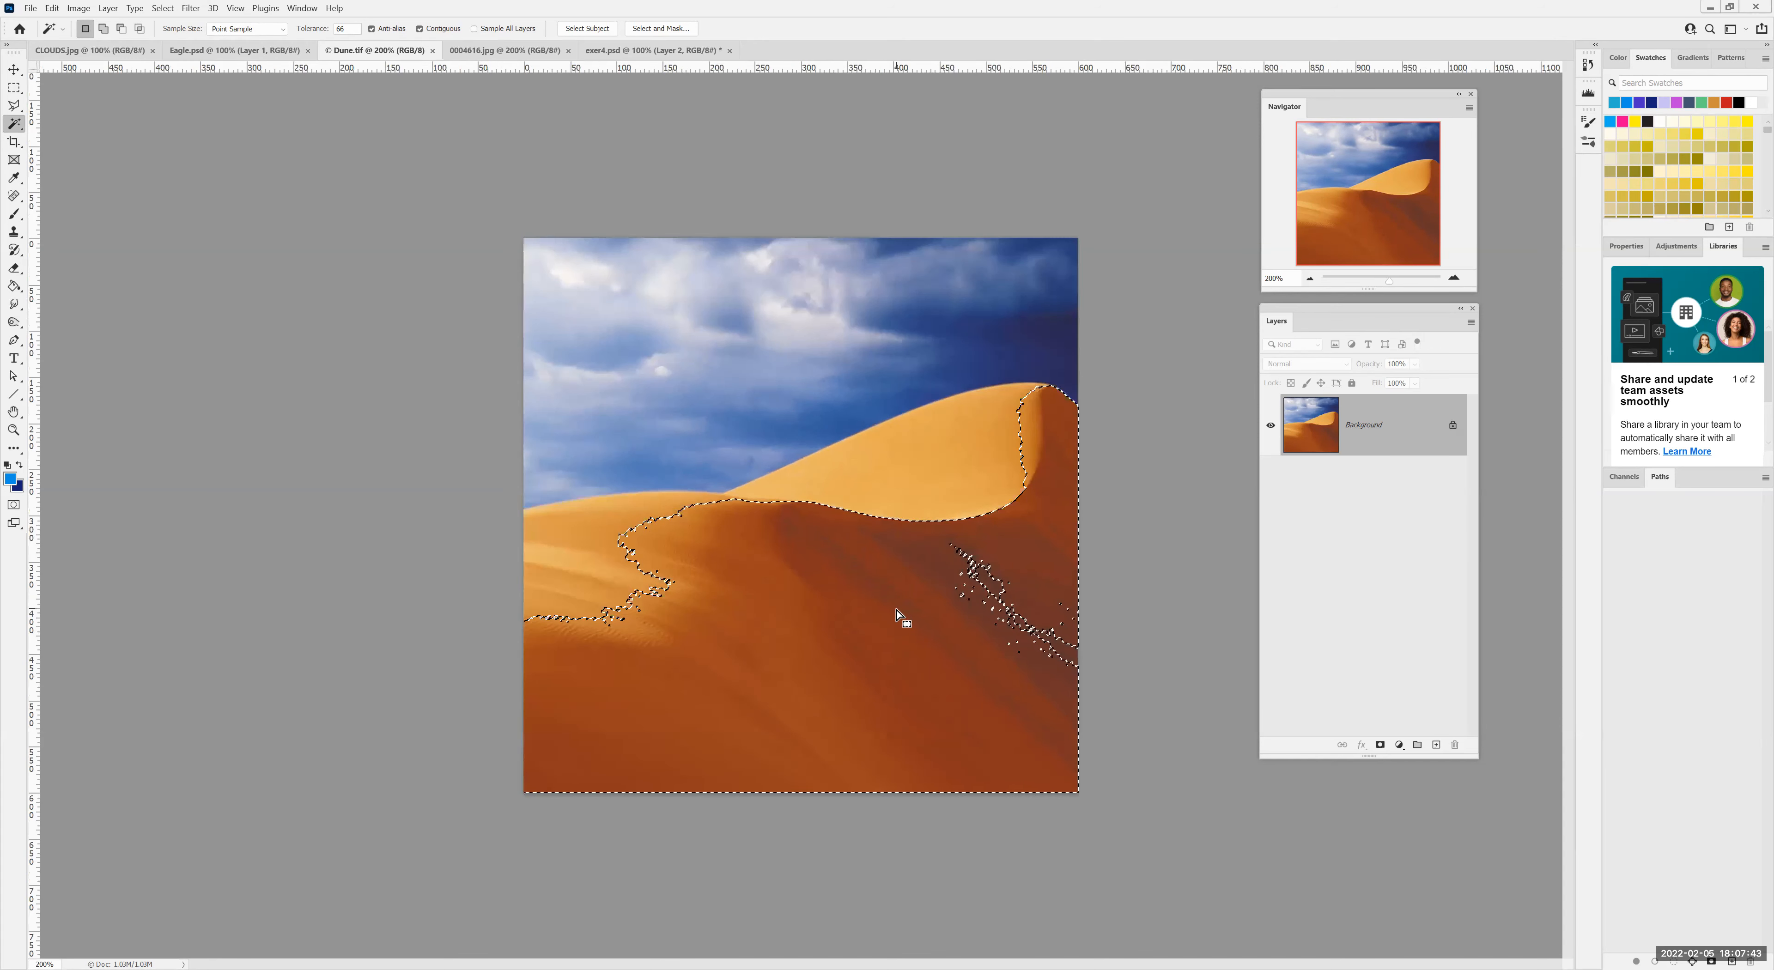
key(shift)
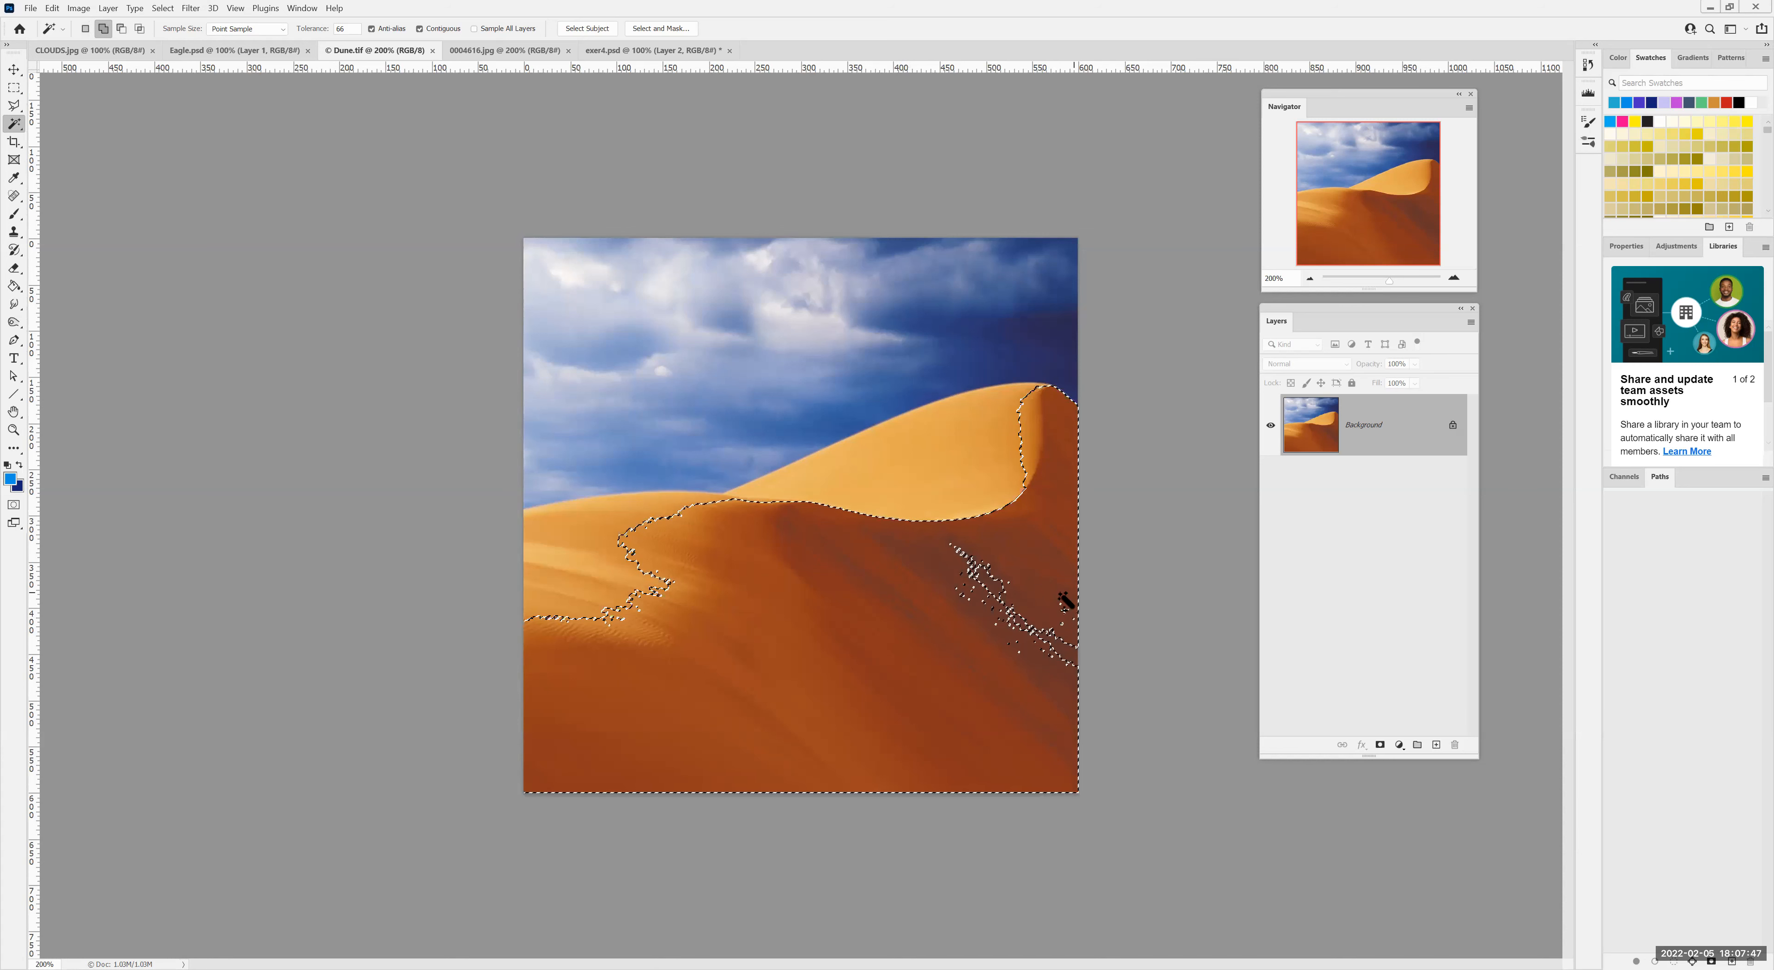
shift+click(1019, 641)
shift+click(1022, 491)
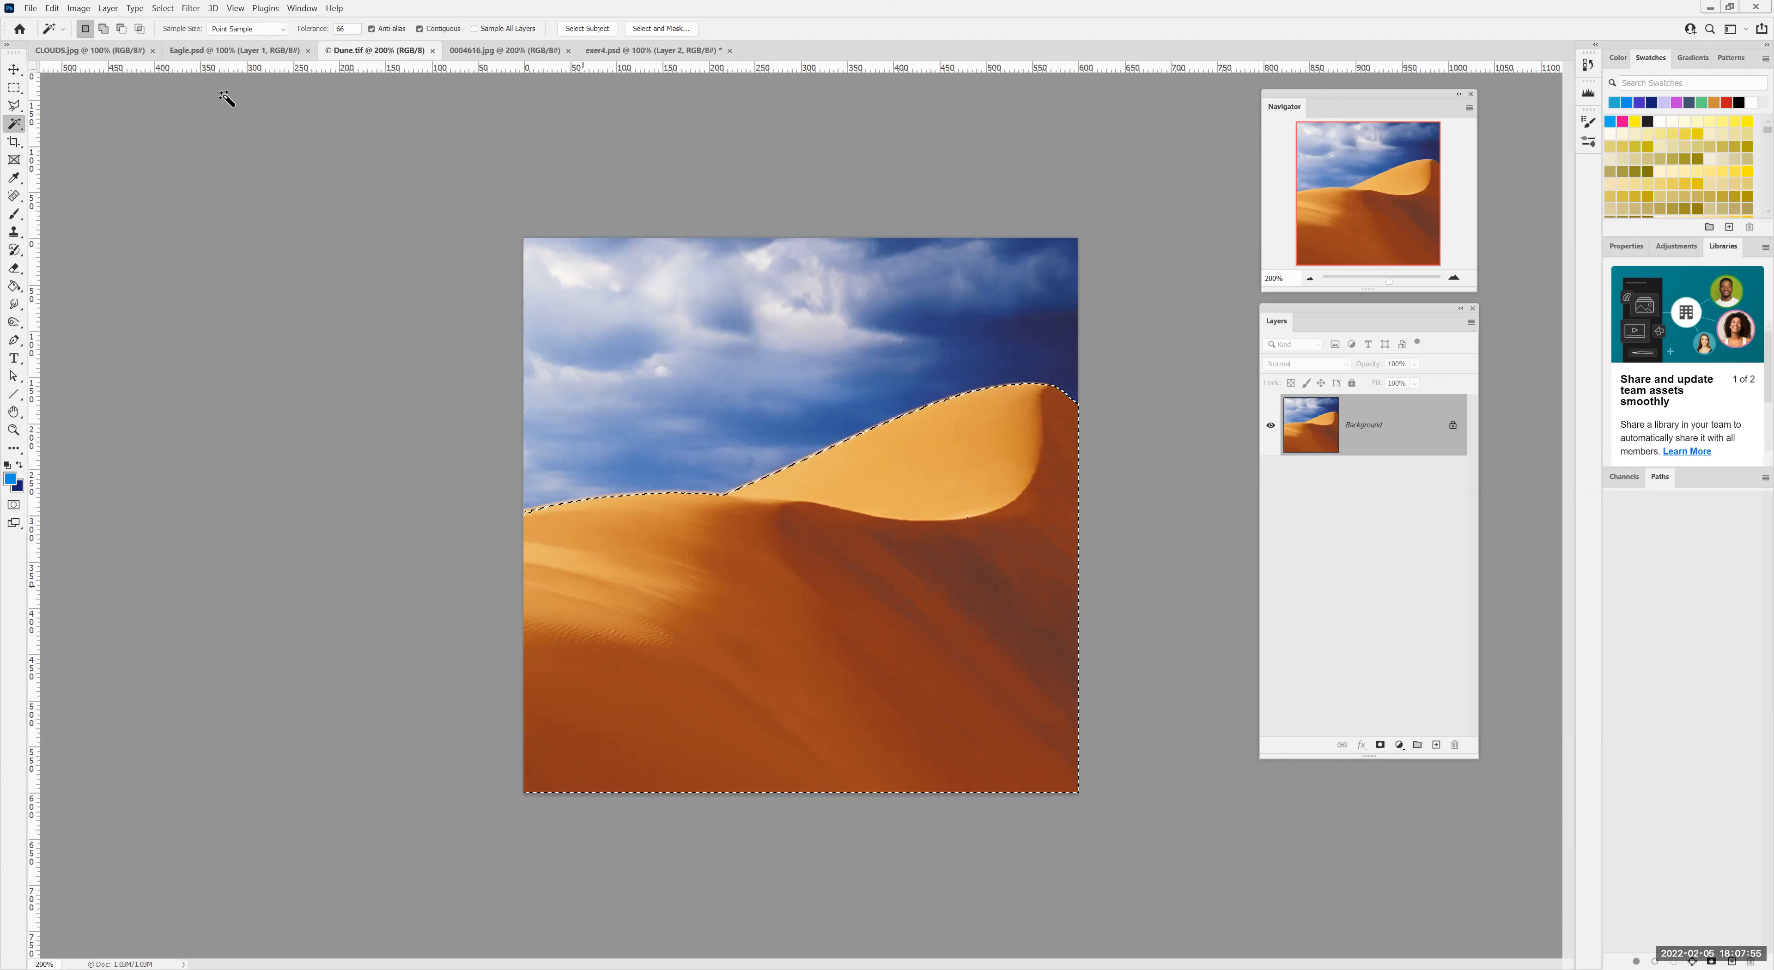
click(163, 9)
click(176, 34)
Select the sky with the Magic Wand Tool, add the missing dark-blue and cloud areas, and clear the selection
click(689, 413)
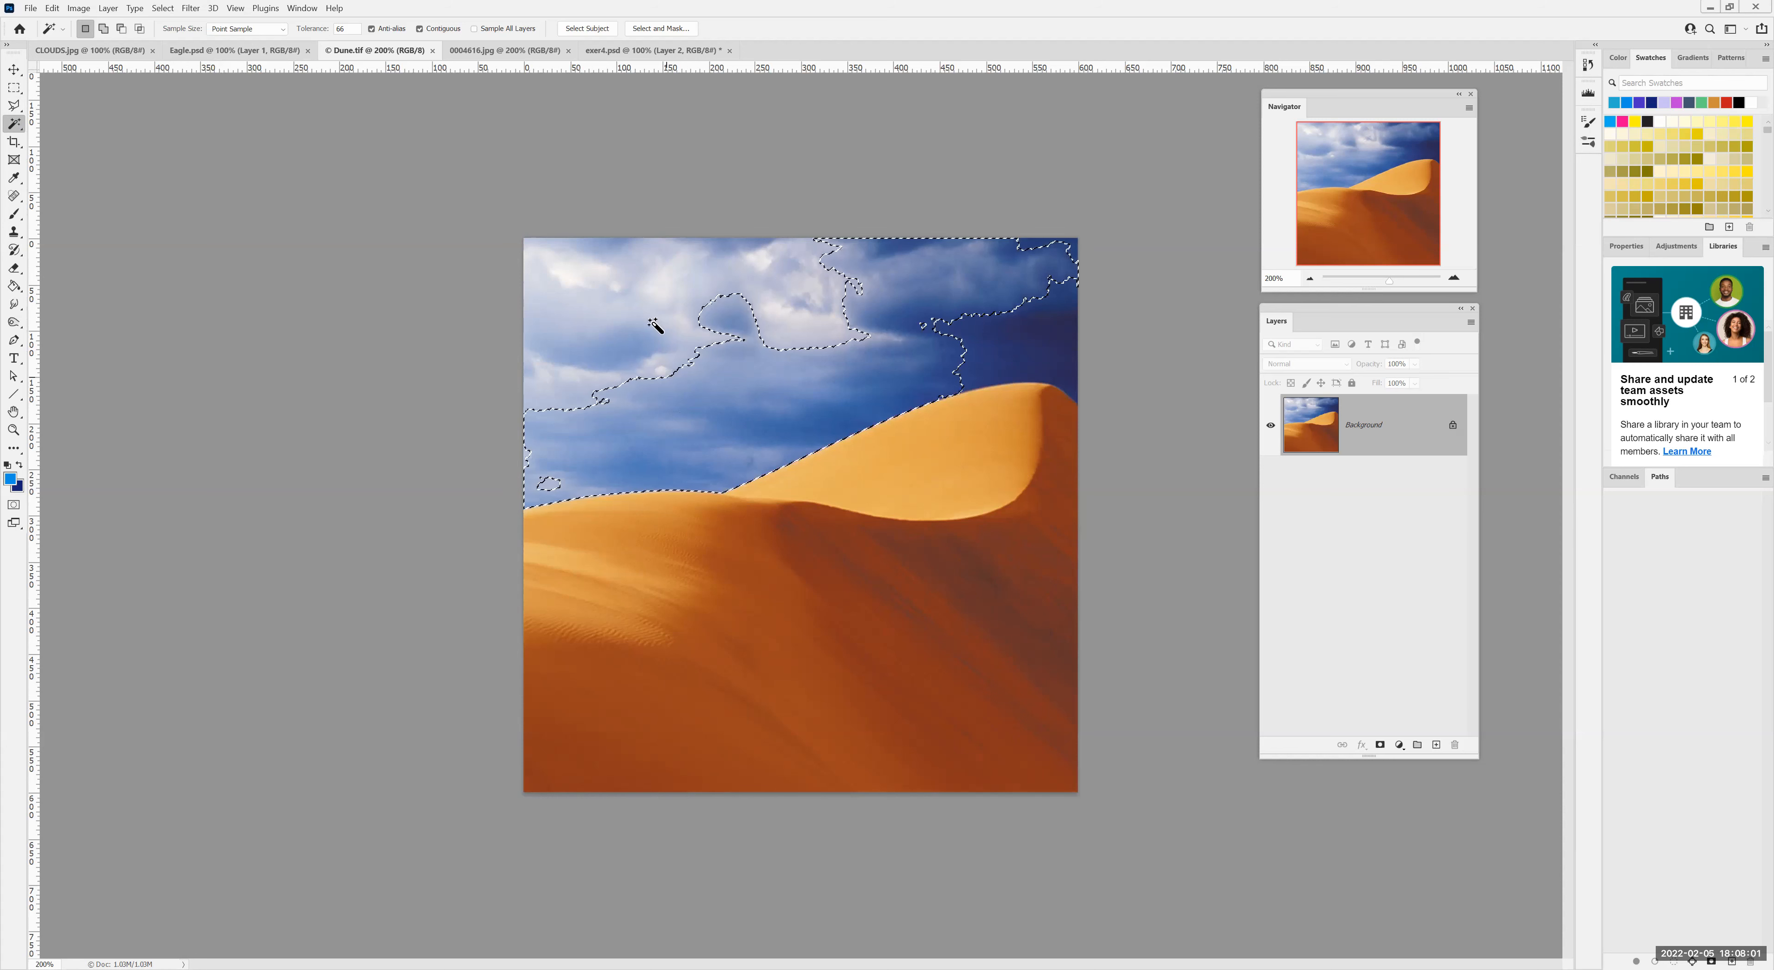
key(shift)
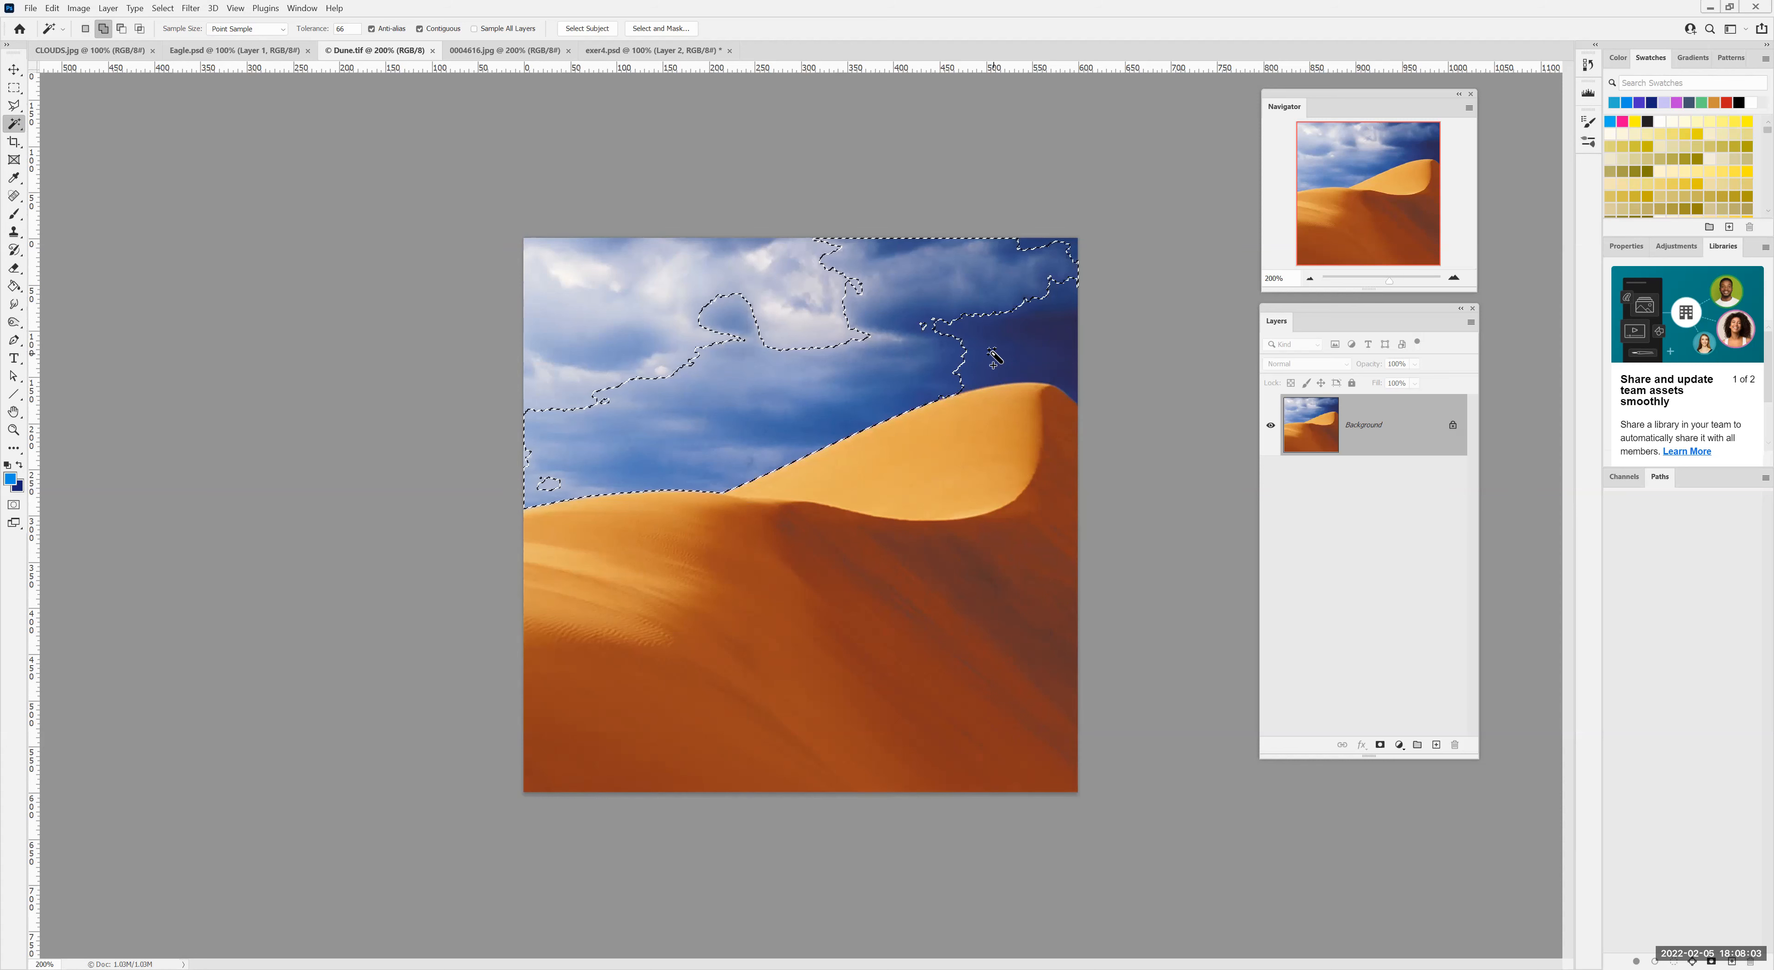
shift+click(995, 358)
shift+click(811, 317)
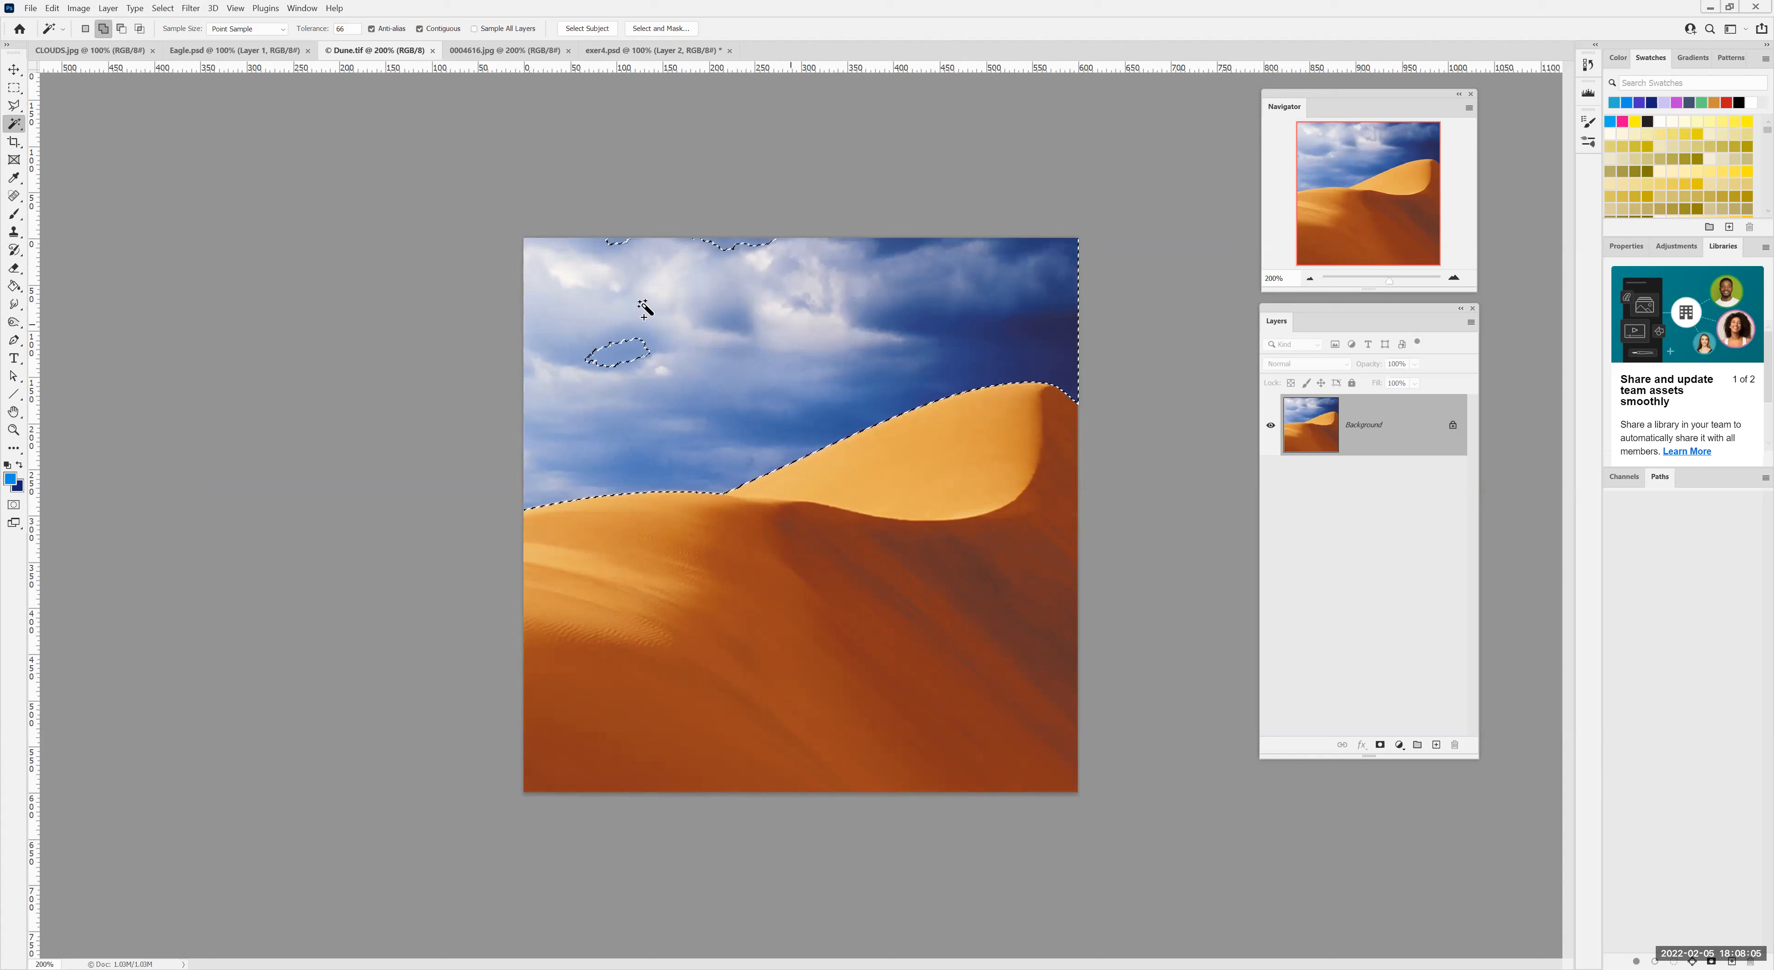
shift+click(602, 355)
click(162, 7)
click(276, 42)
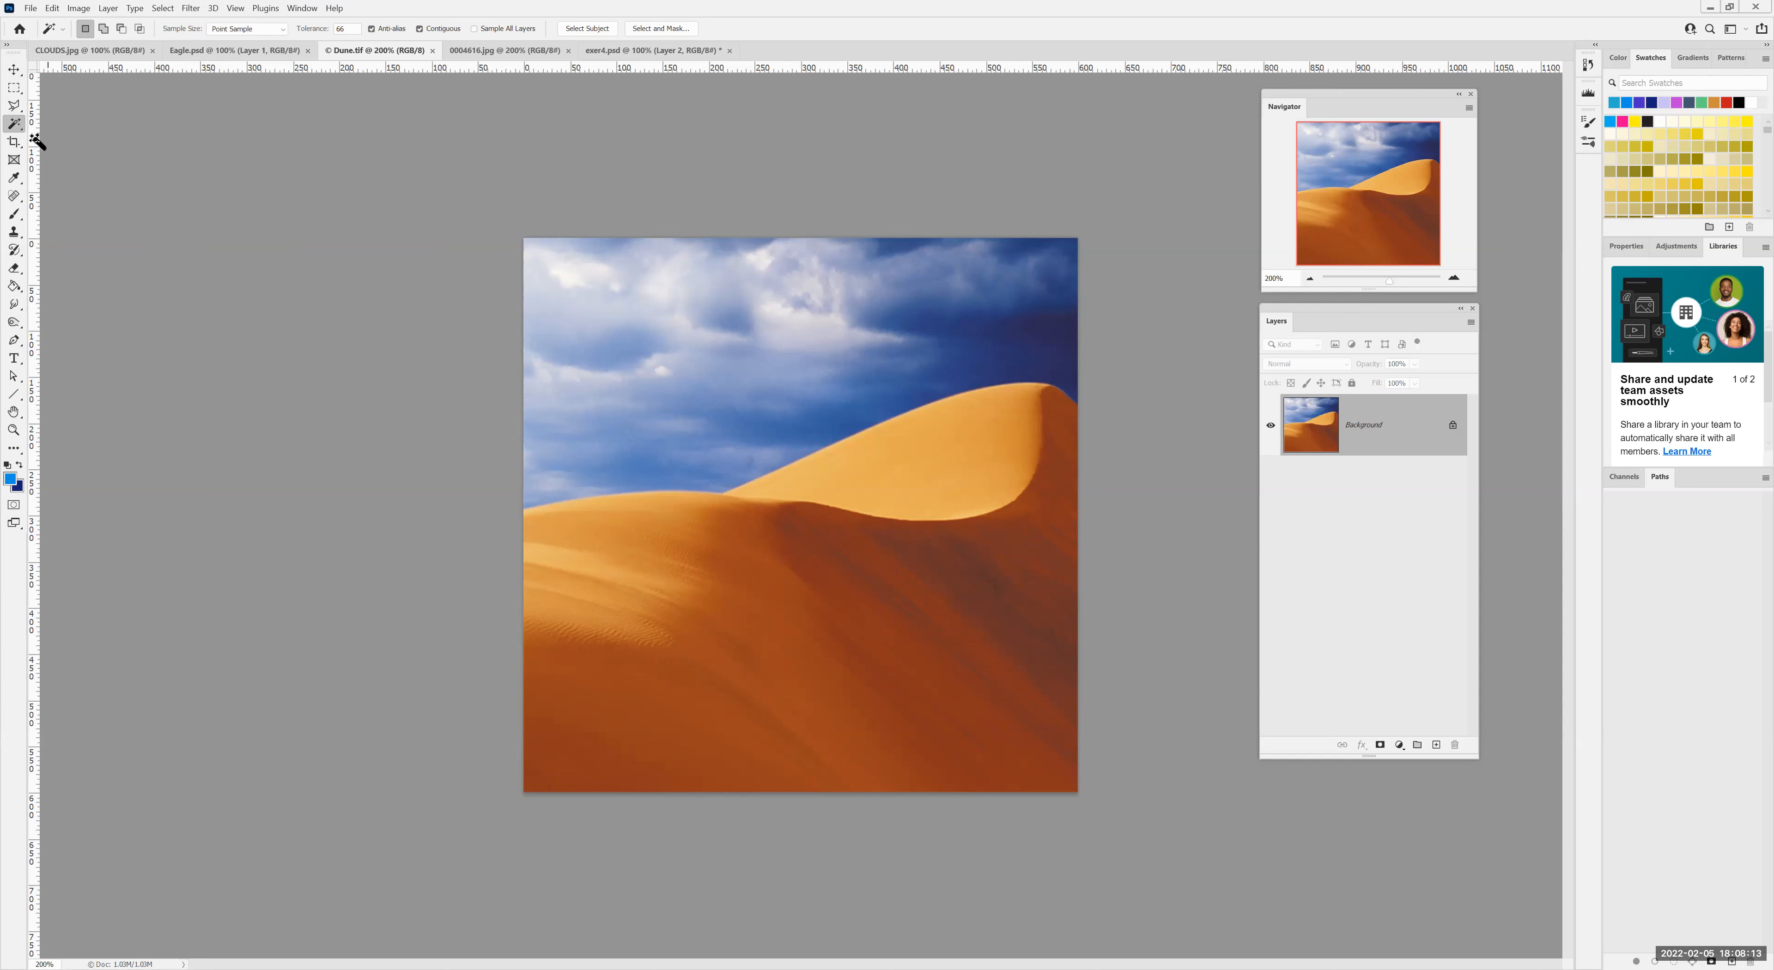
Outline the dune with the Polygonal Lasso Tool along its ridge and around the image's lower corners, and clear the selection
click(15, 106)
right_click(15, 113)
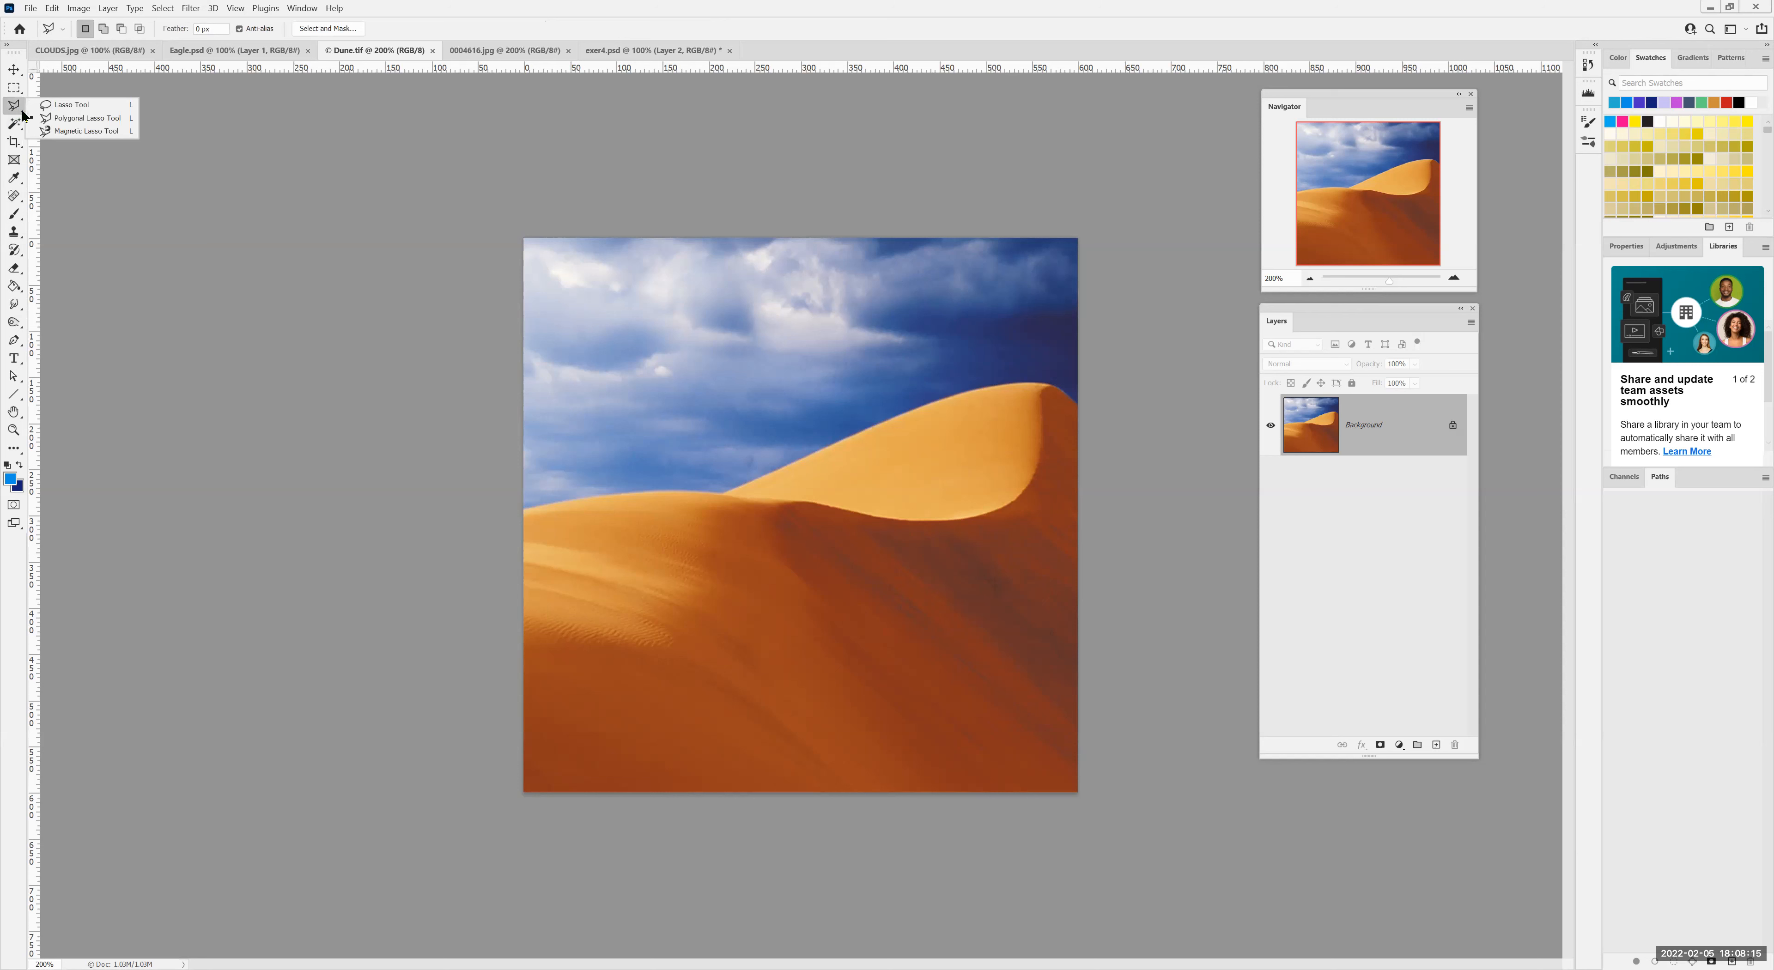
click(520, 513)
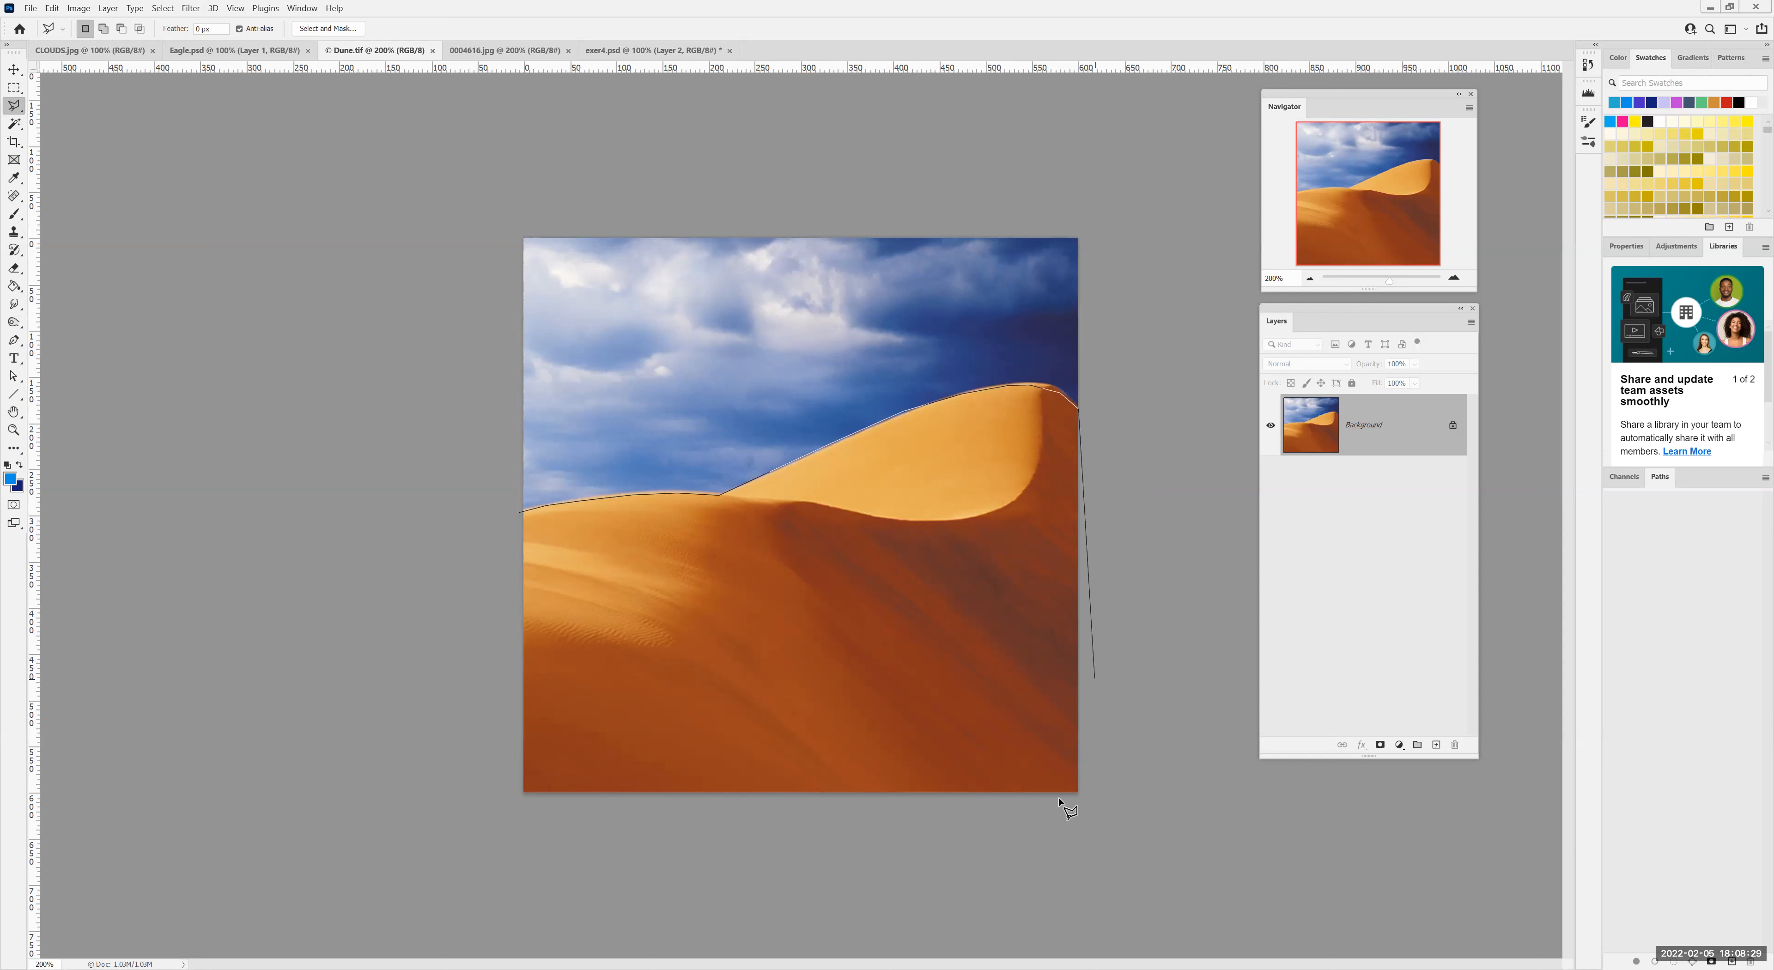
click(1085, 807)
click(508, 809)
click(523, 513)
click(162, 7)
click(181, 39)
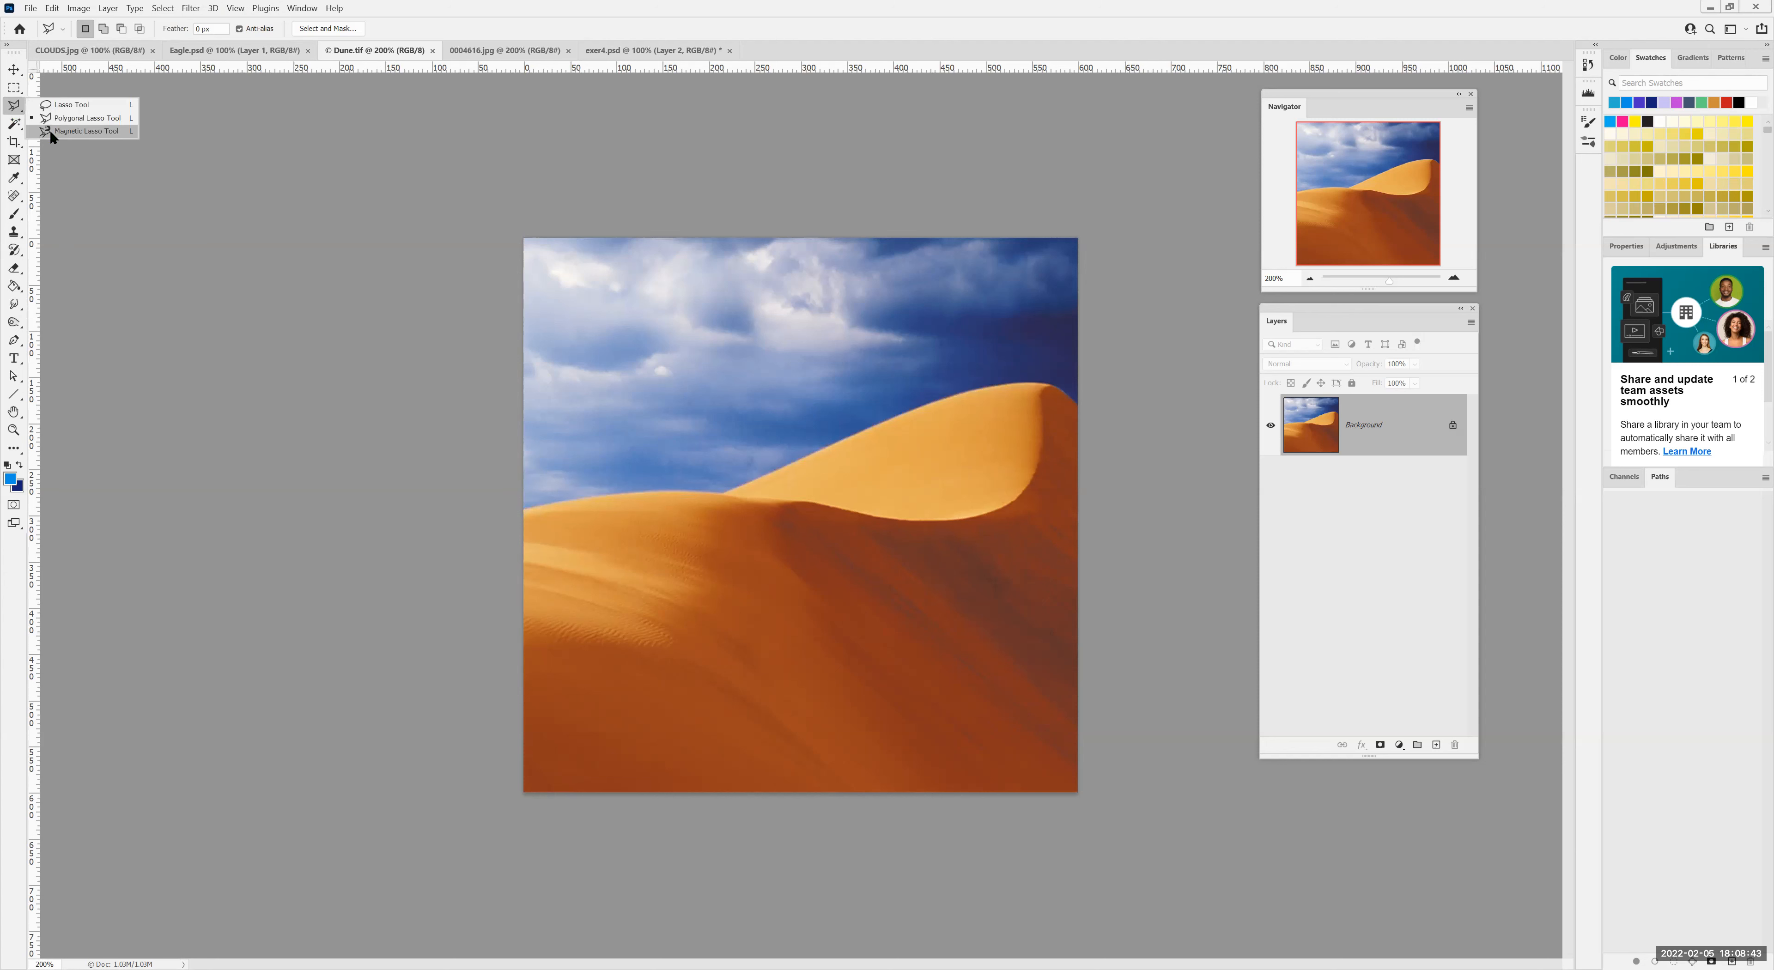
Trace the dune with the Magnetic Lasso Tool, removing stray anchor points on the way, reselect the closed outline once, and clear it
click(50, 130)
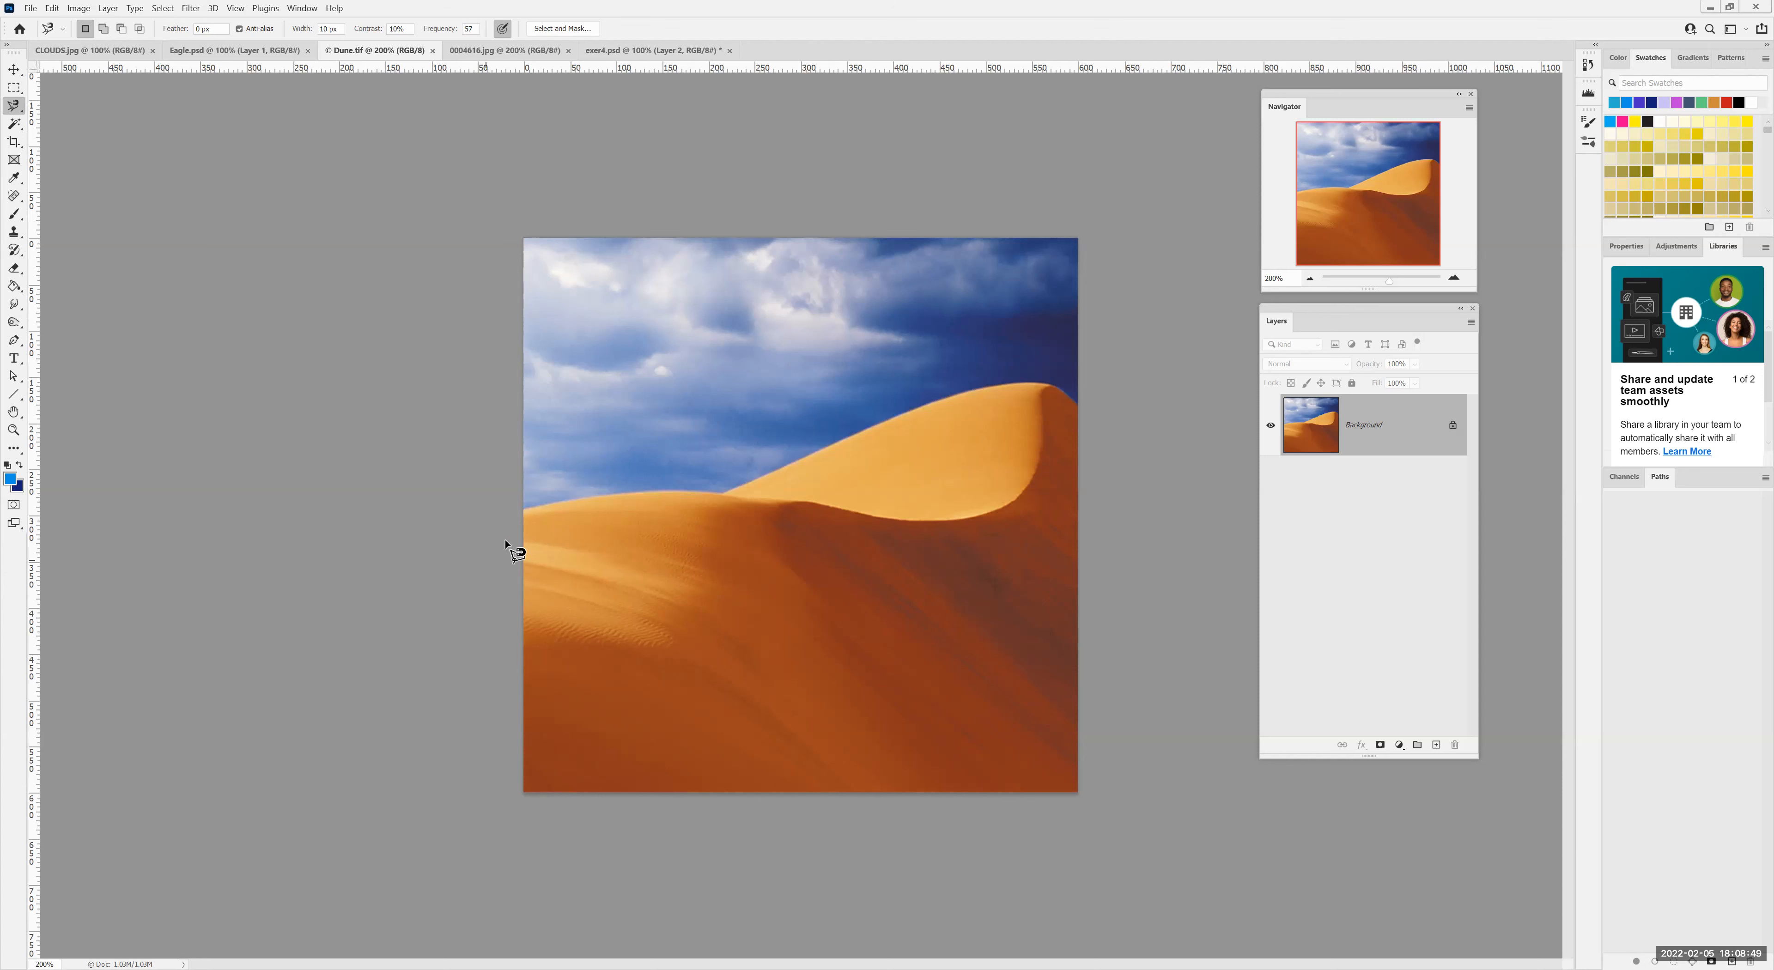
click(523, 510)
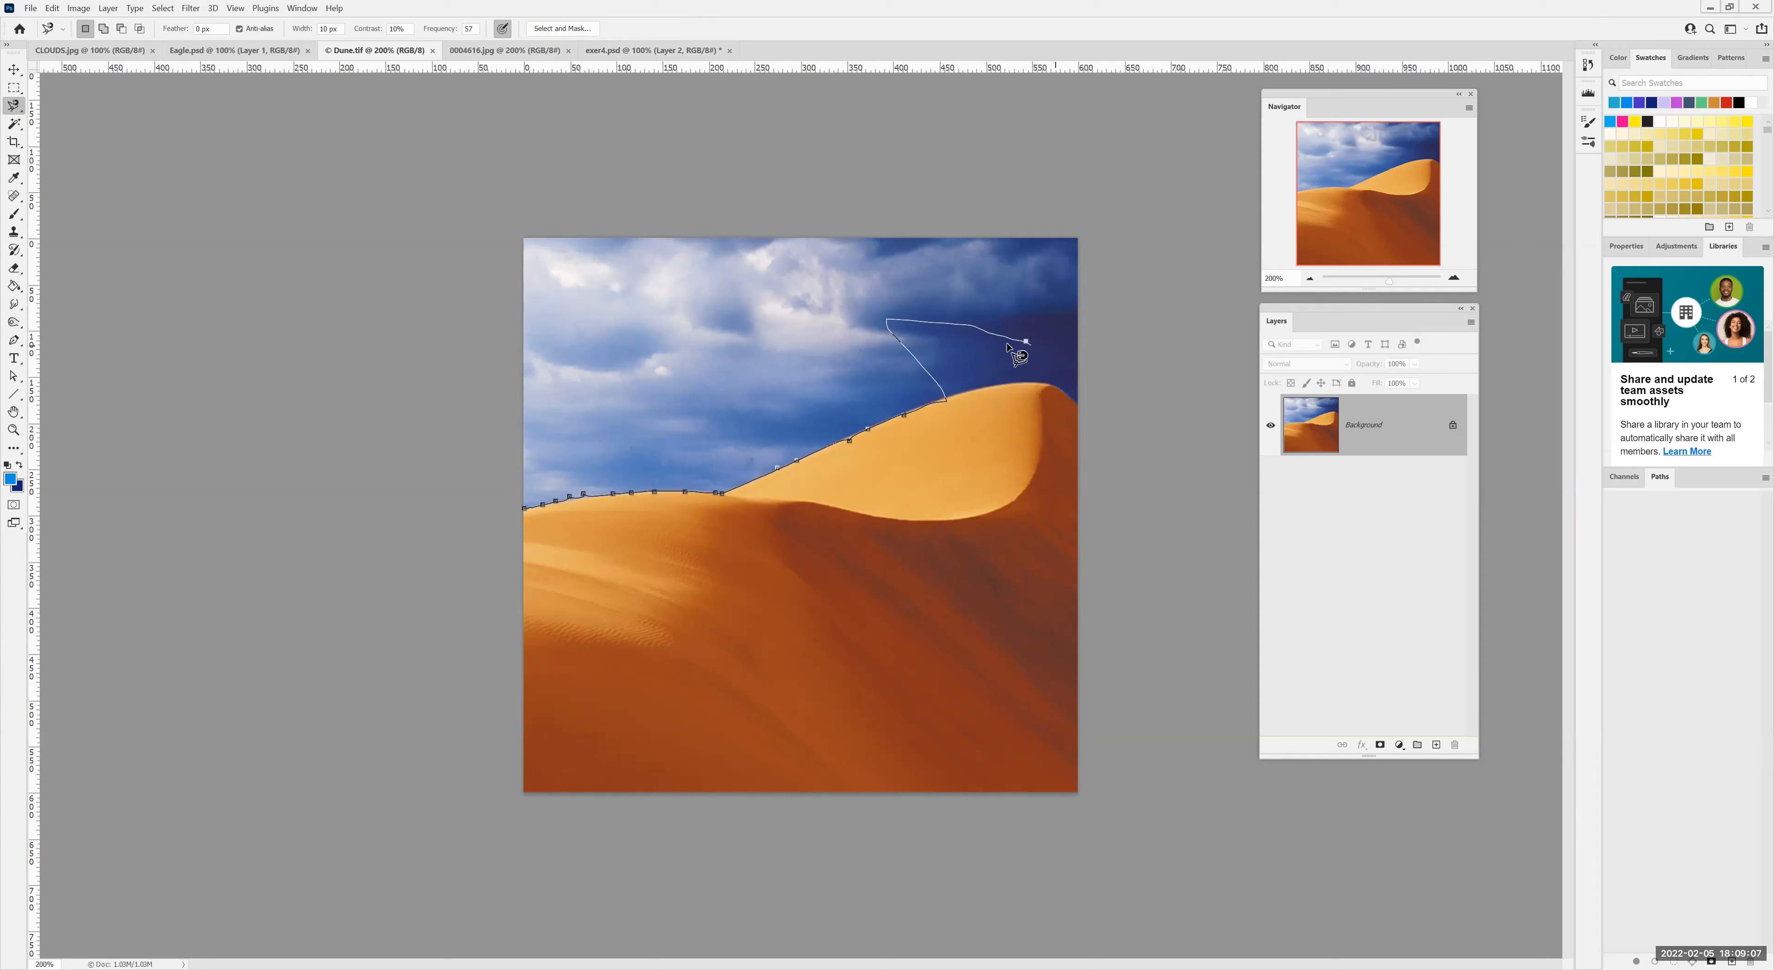
key(BackSpace)
key(BackSpace)
key(BackSpace)
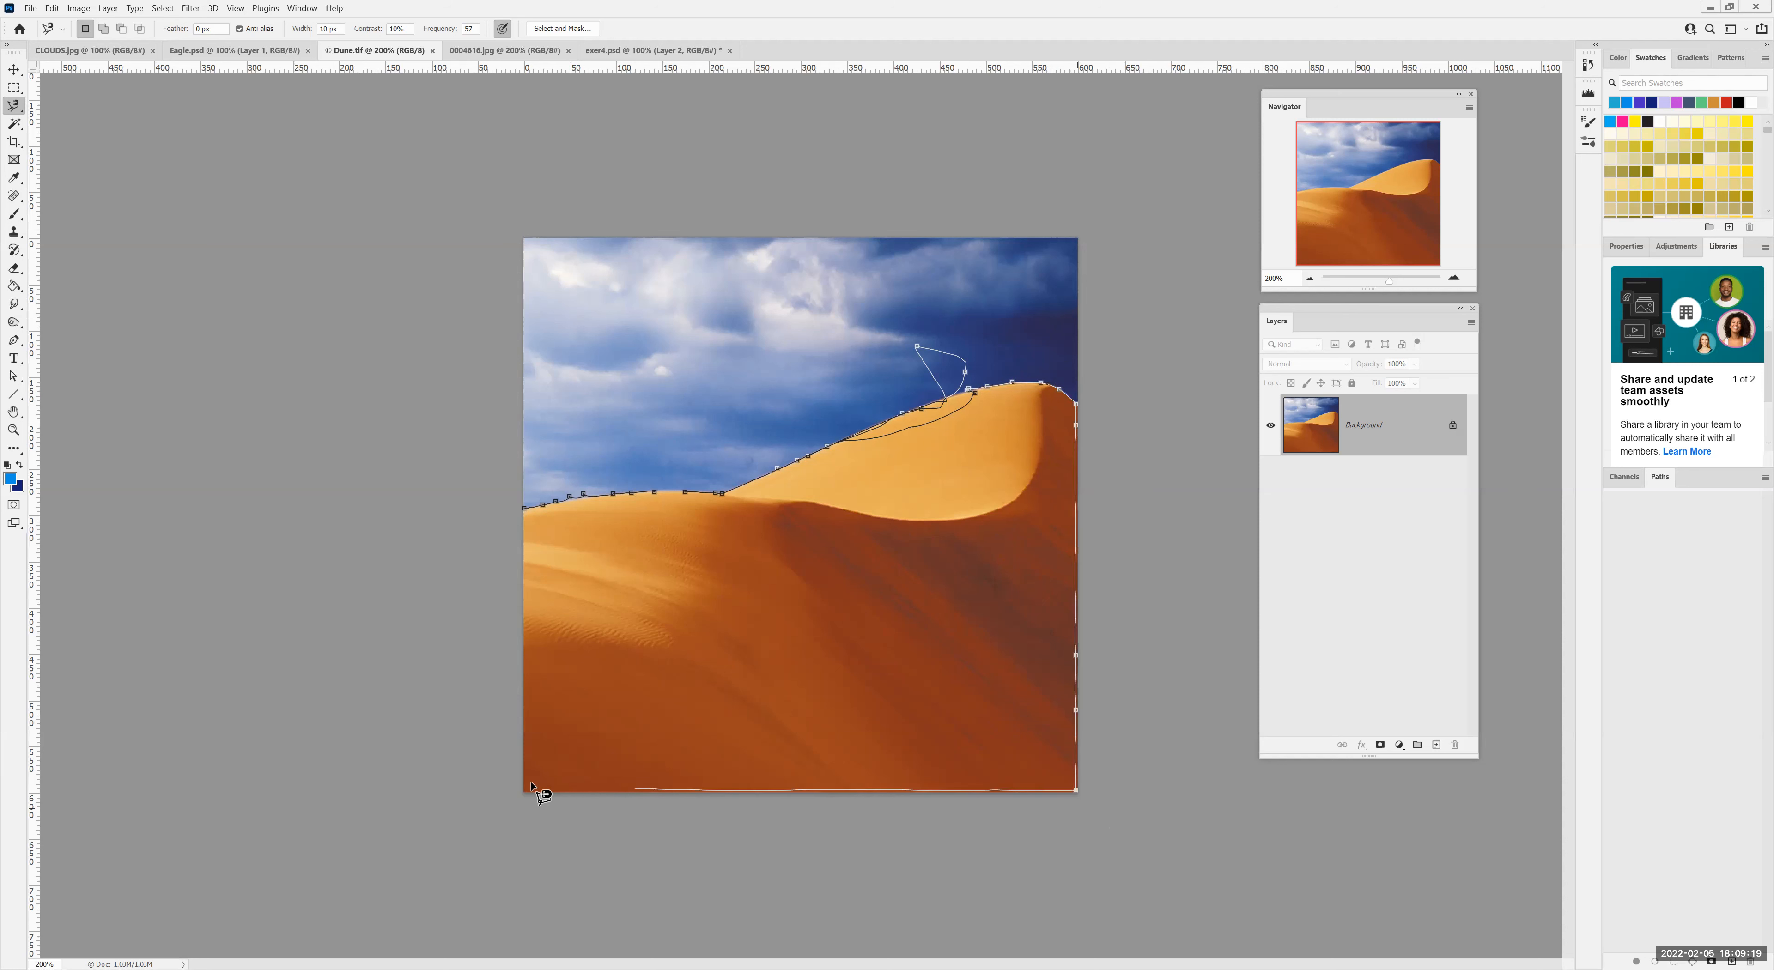
click(528, 511)
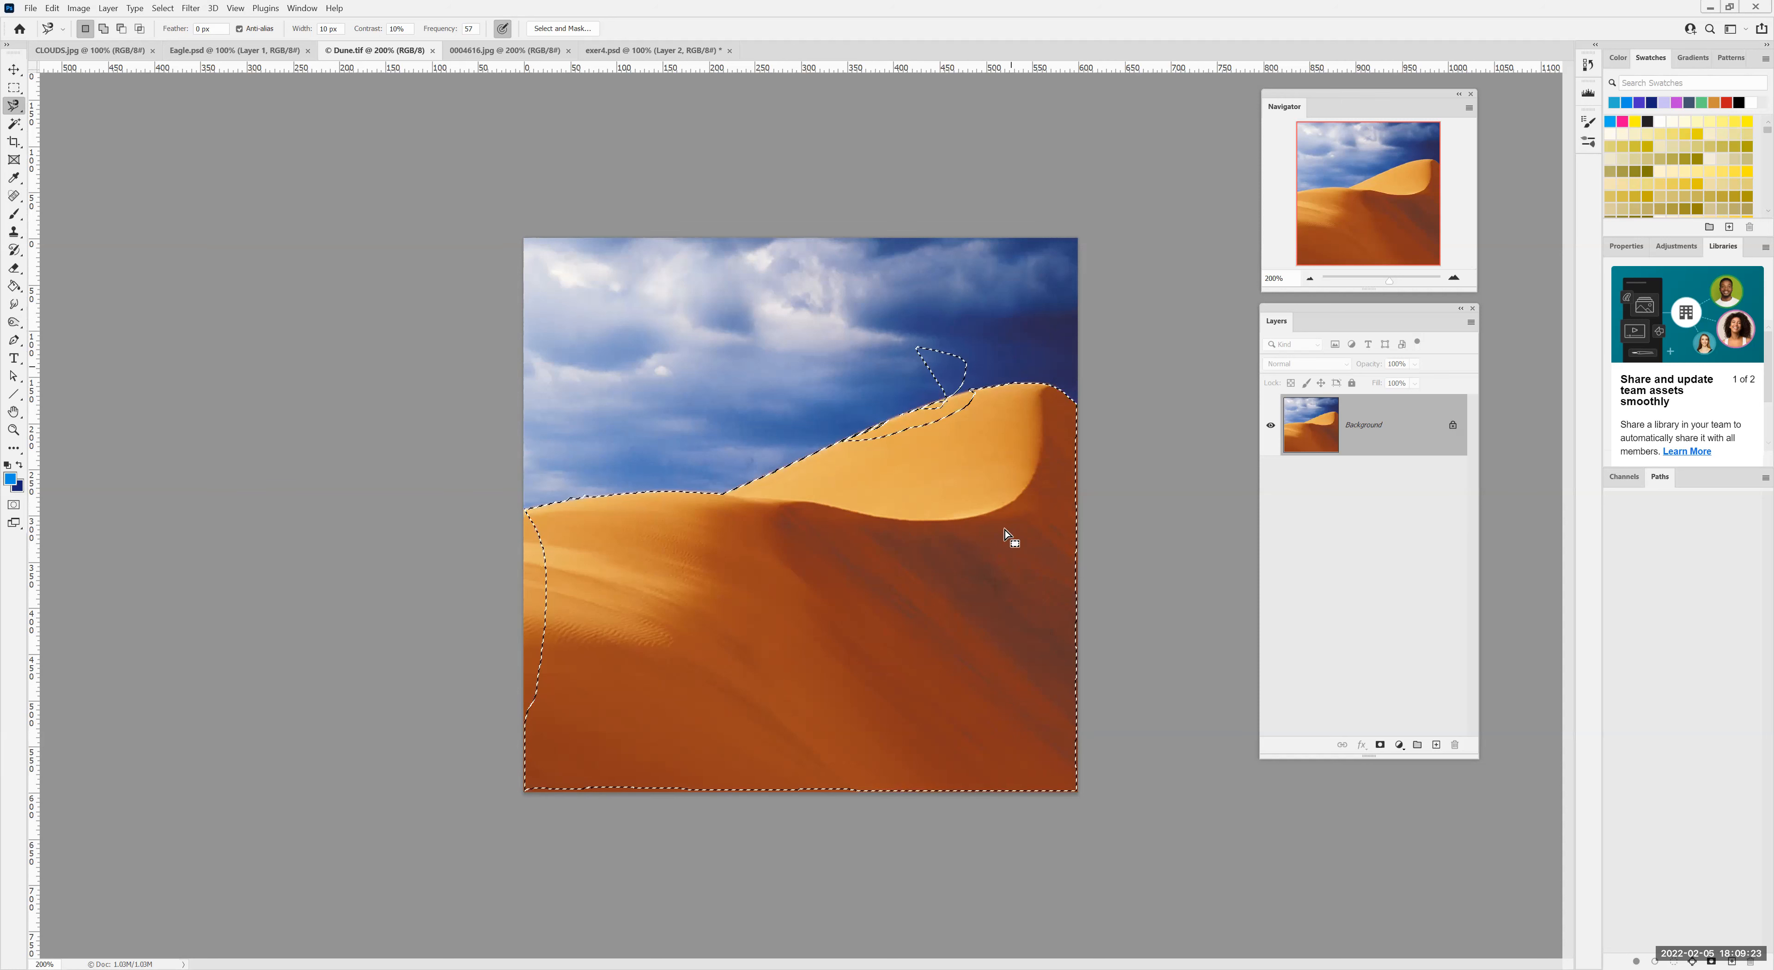
key(ctrl+d)
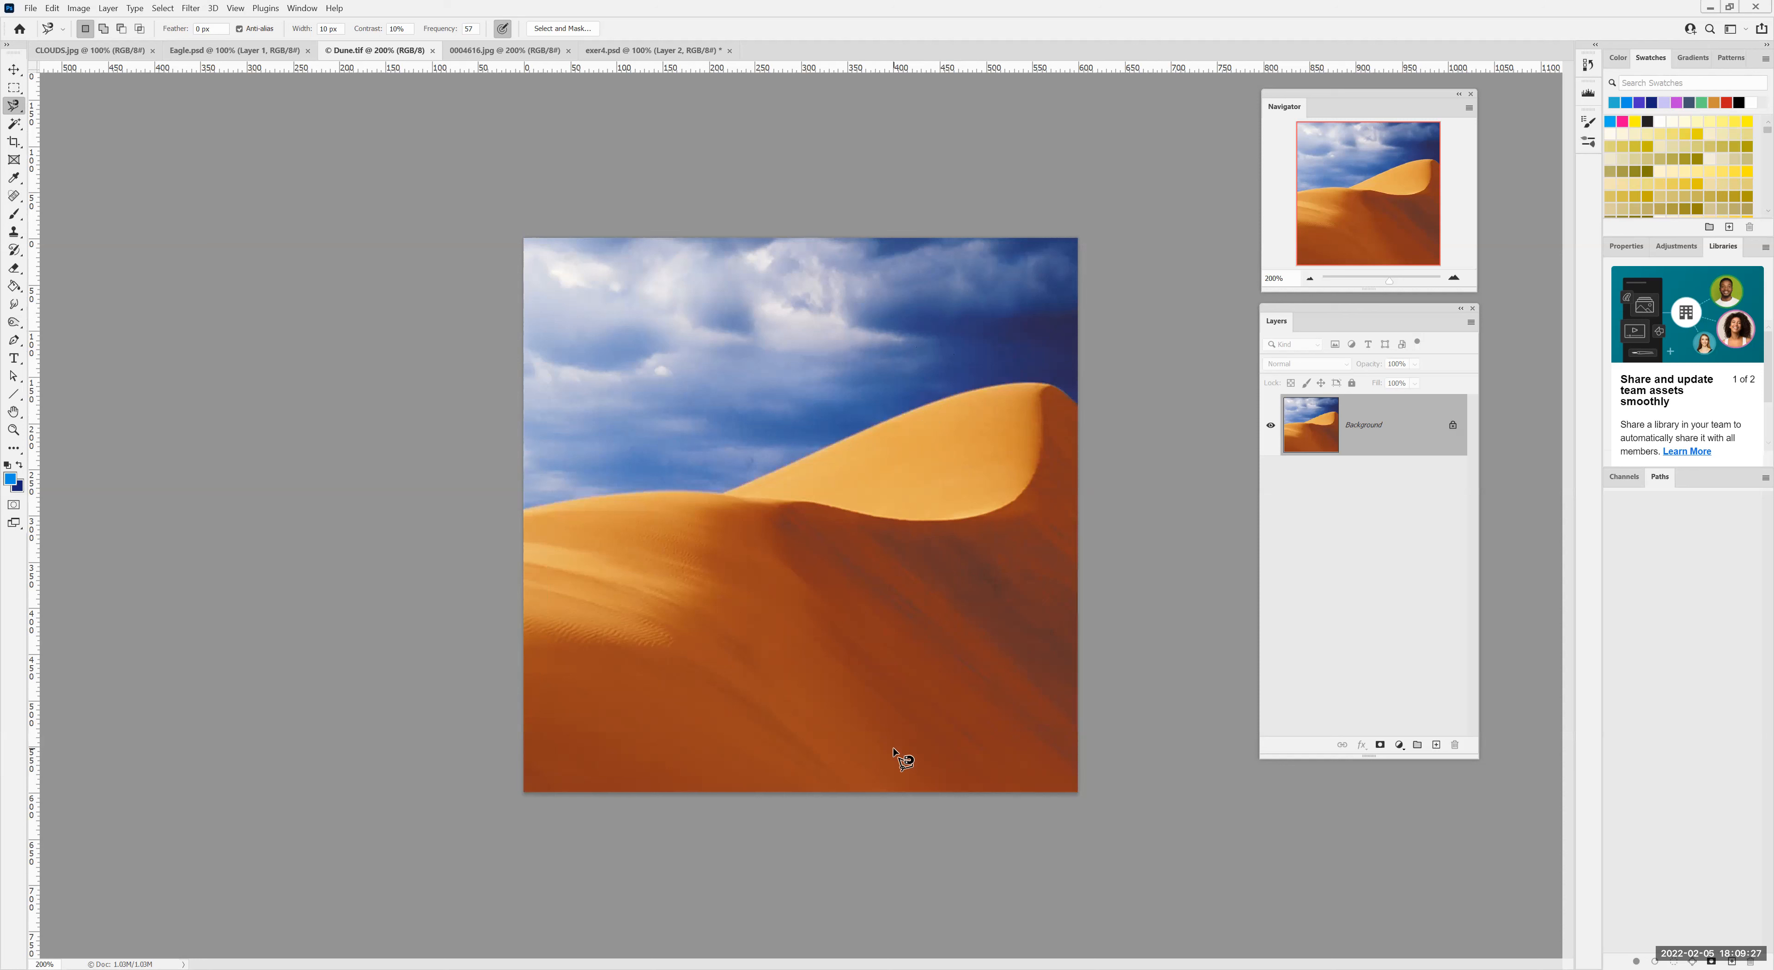
key(ctrl+shift+d)
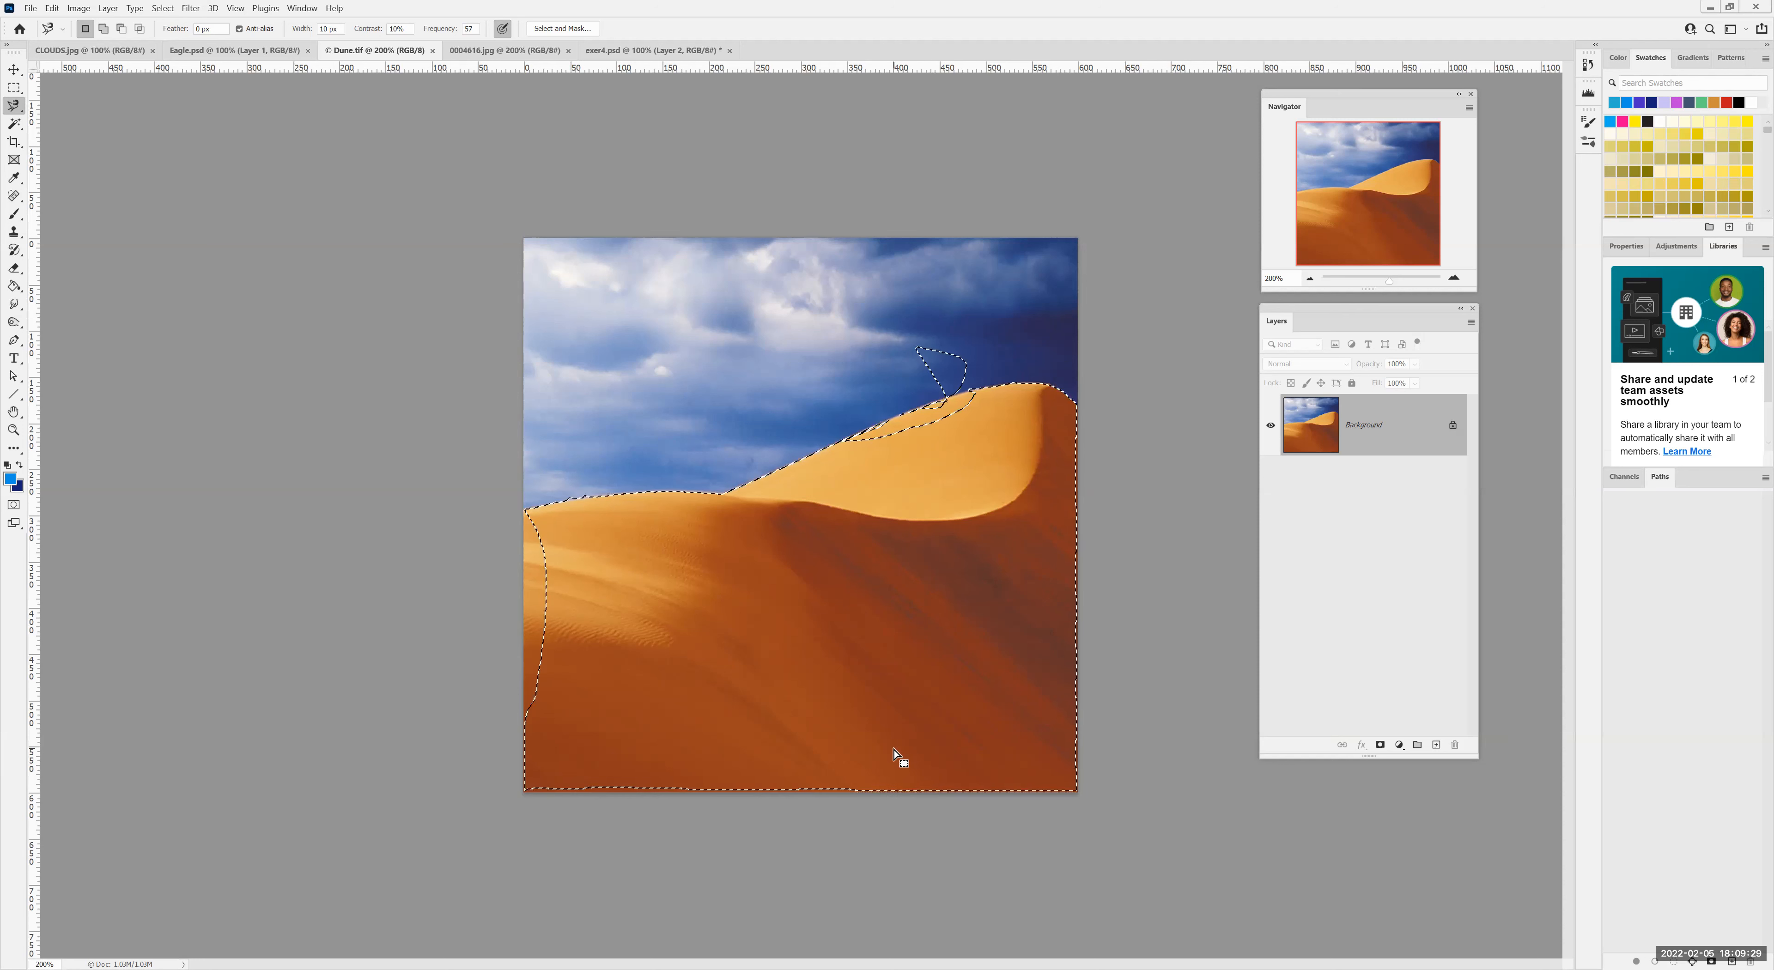
key(ctrl+d)
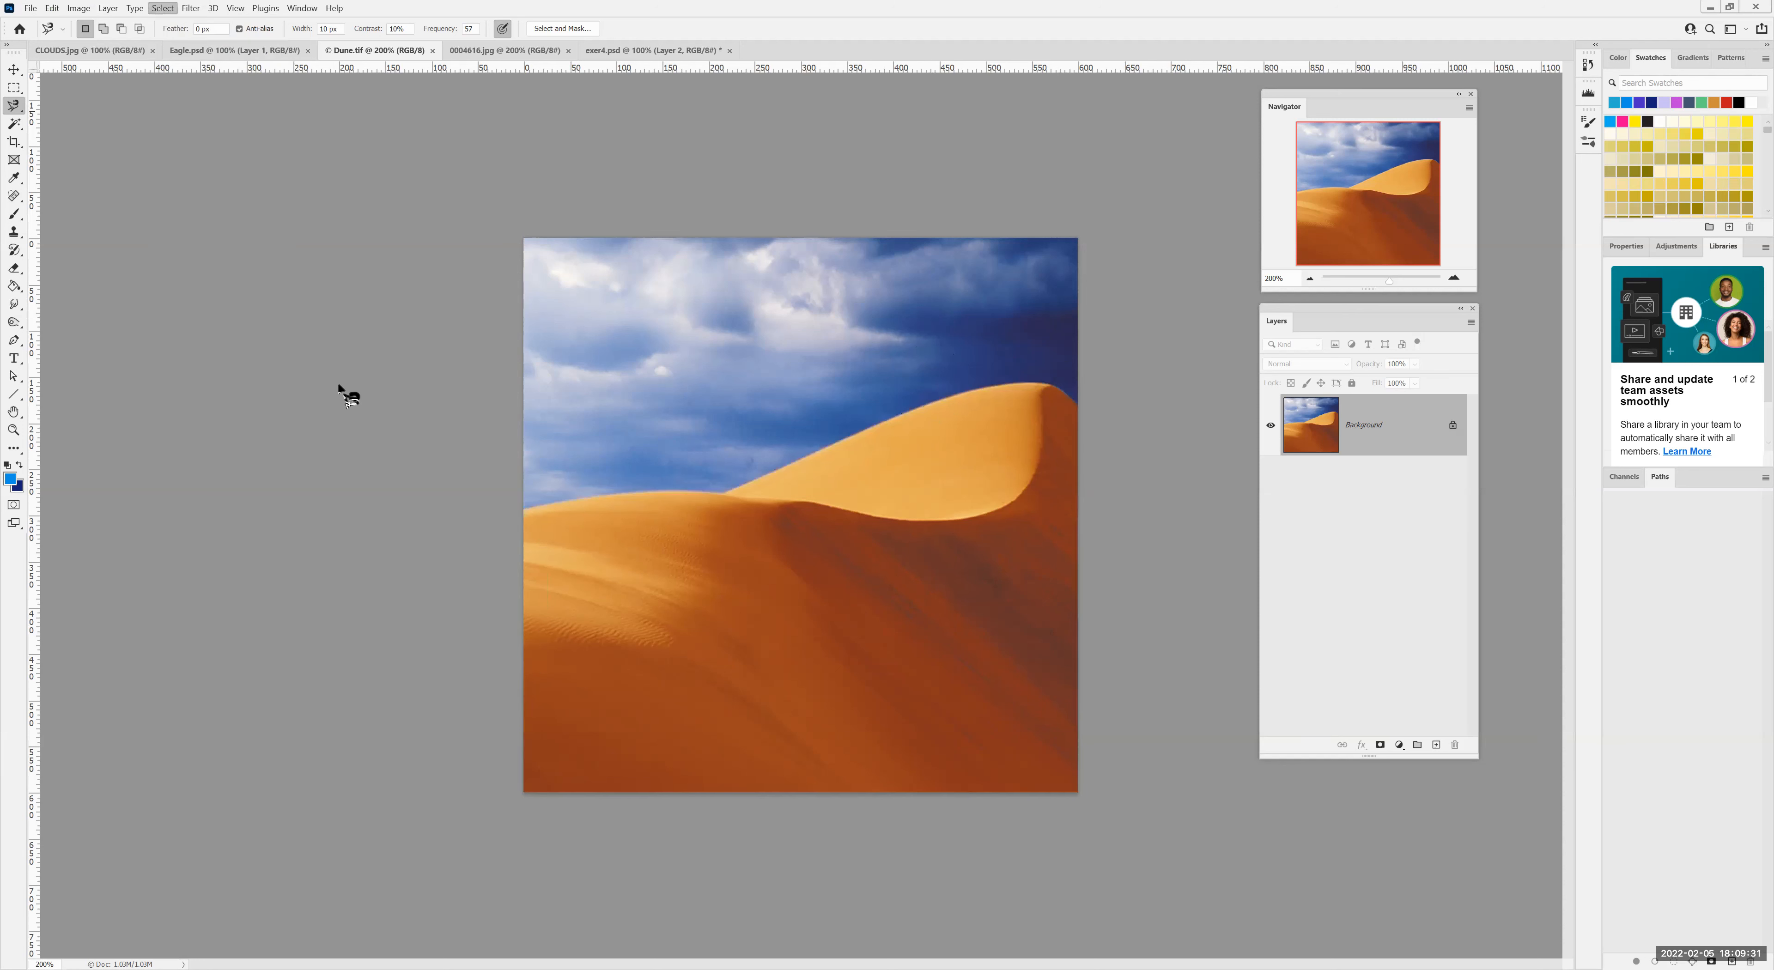
Retrace the whole dune outline with the Magnetic Lasso Tool from the ridge's left end, and deselect it
click(522, 513)
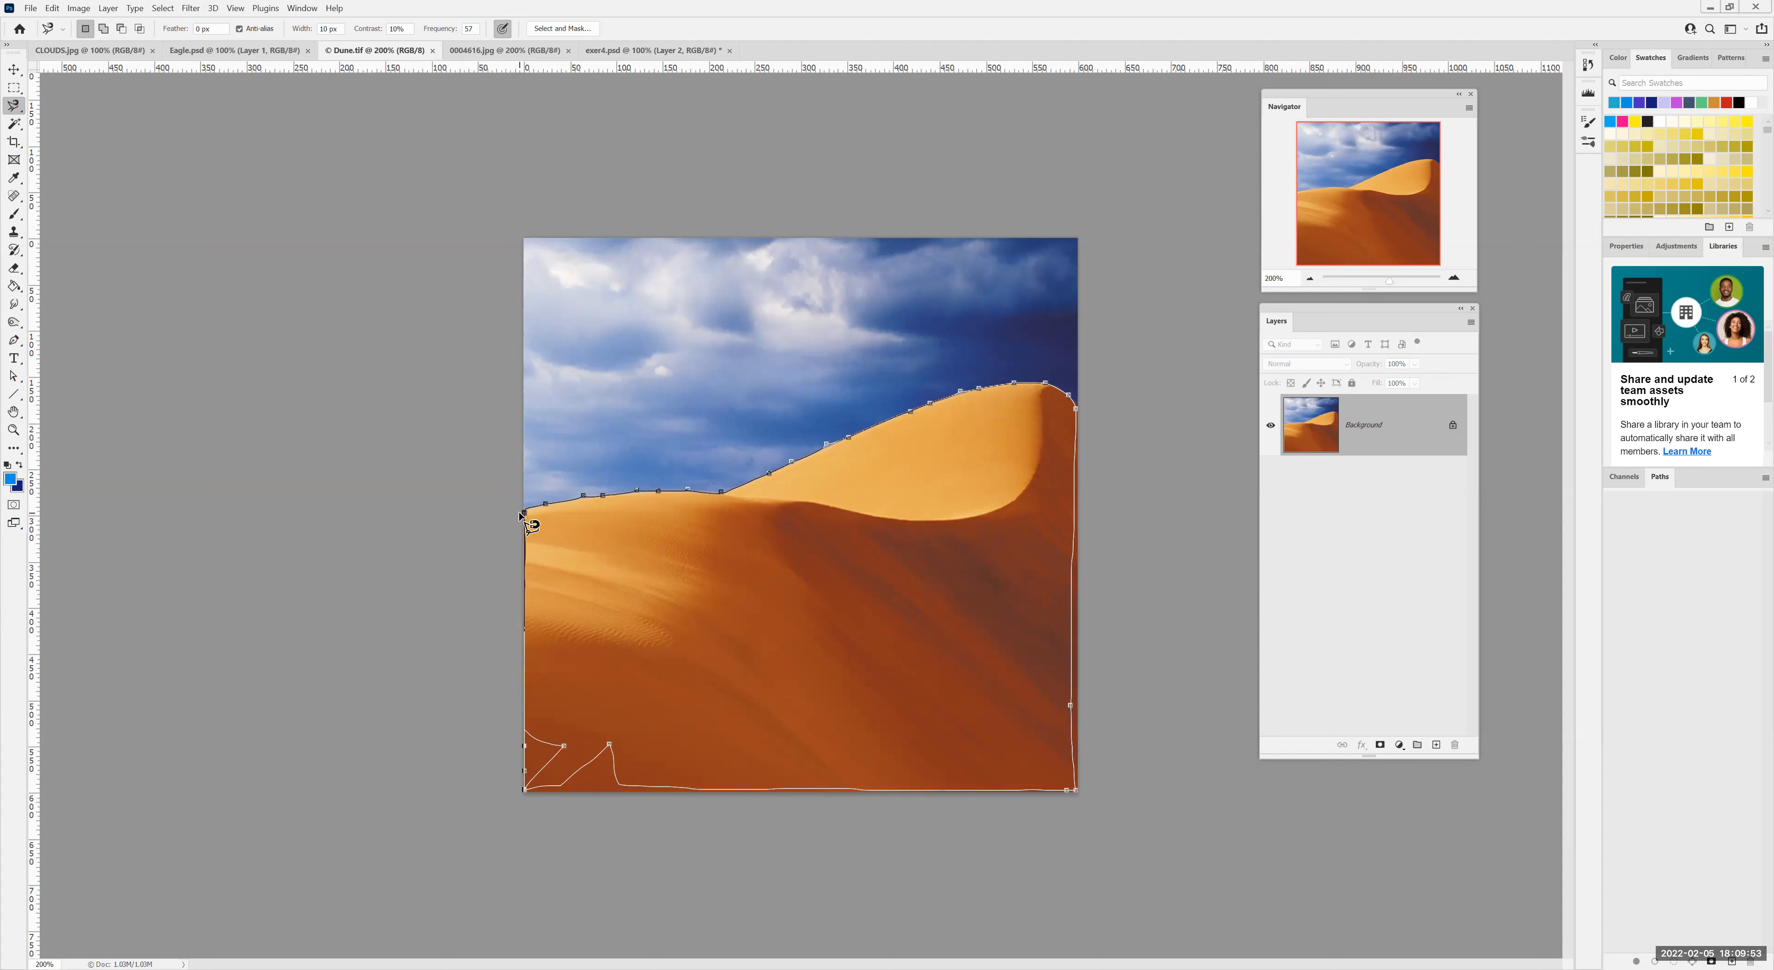
click(521, 513)
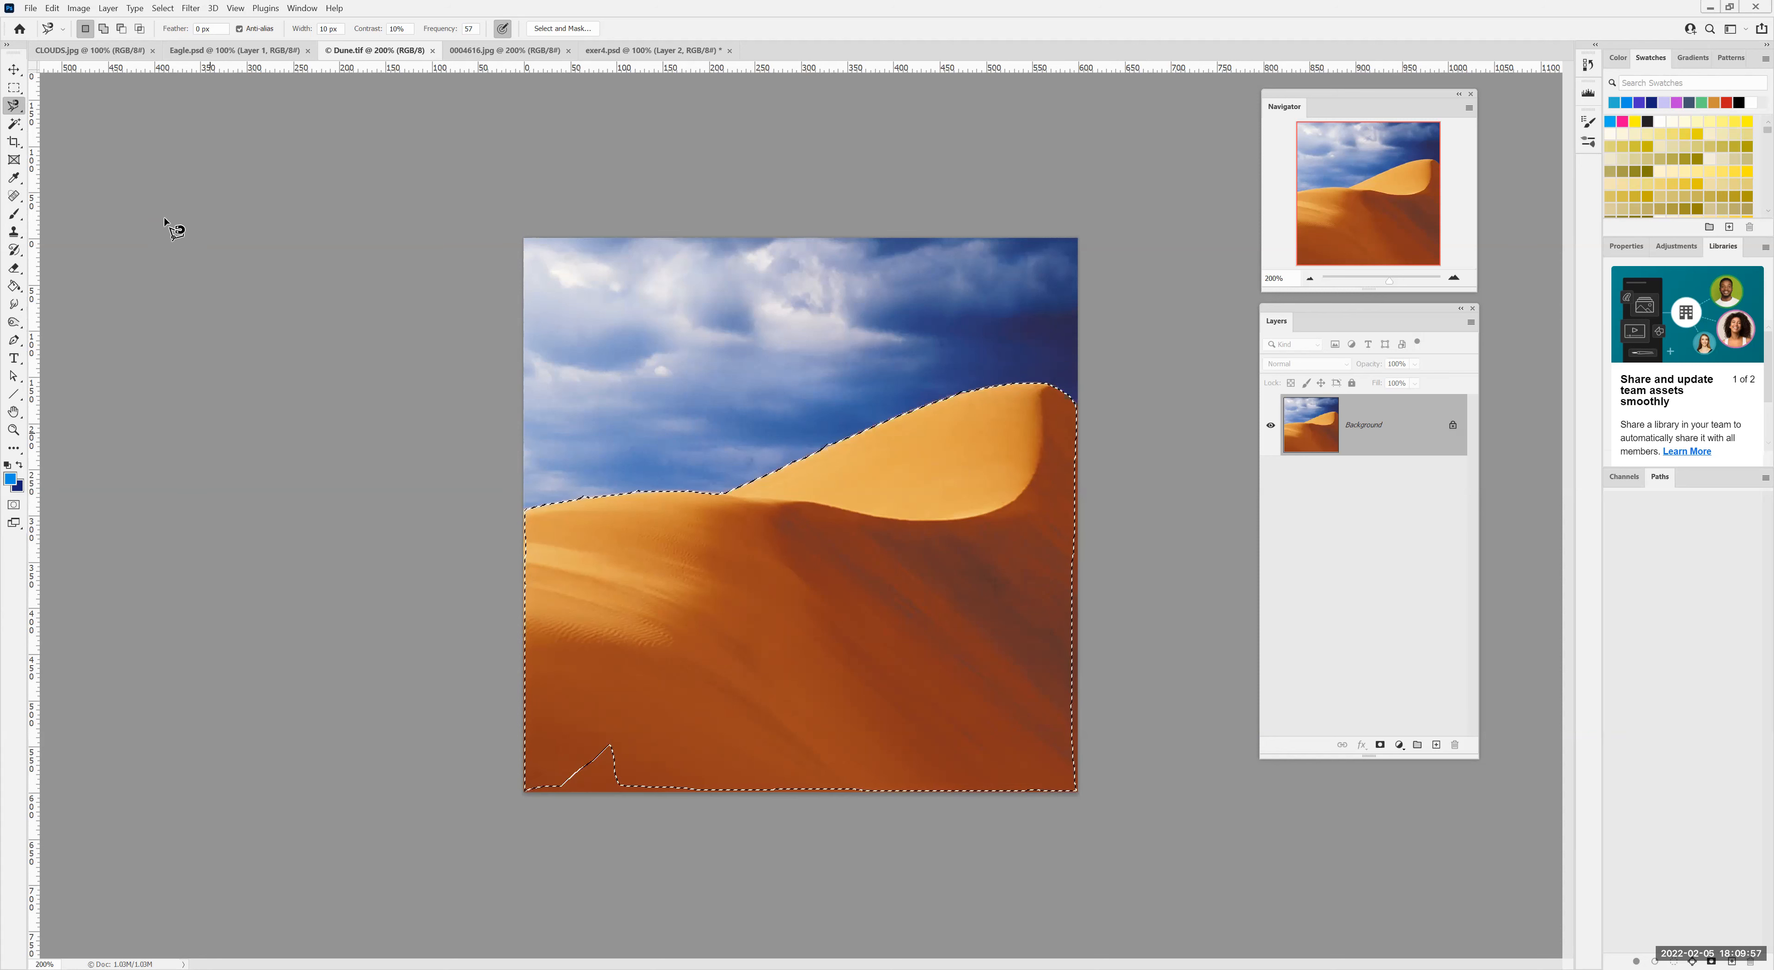
click(163, 8)
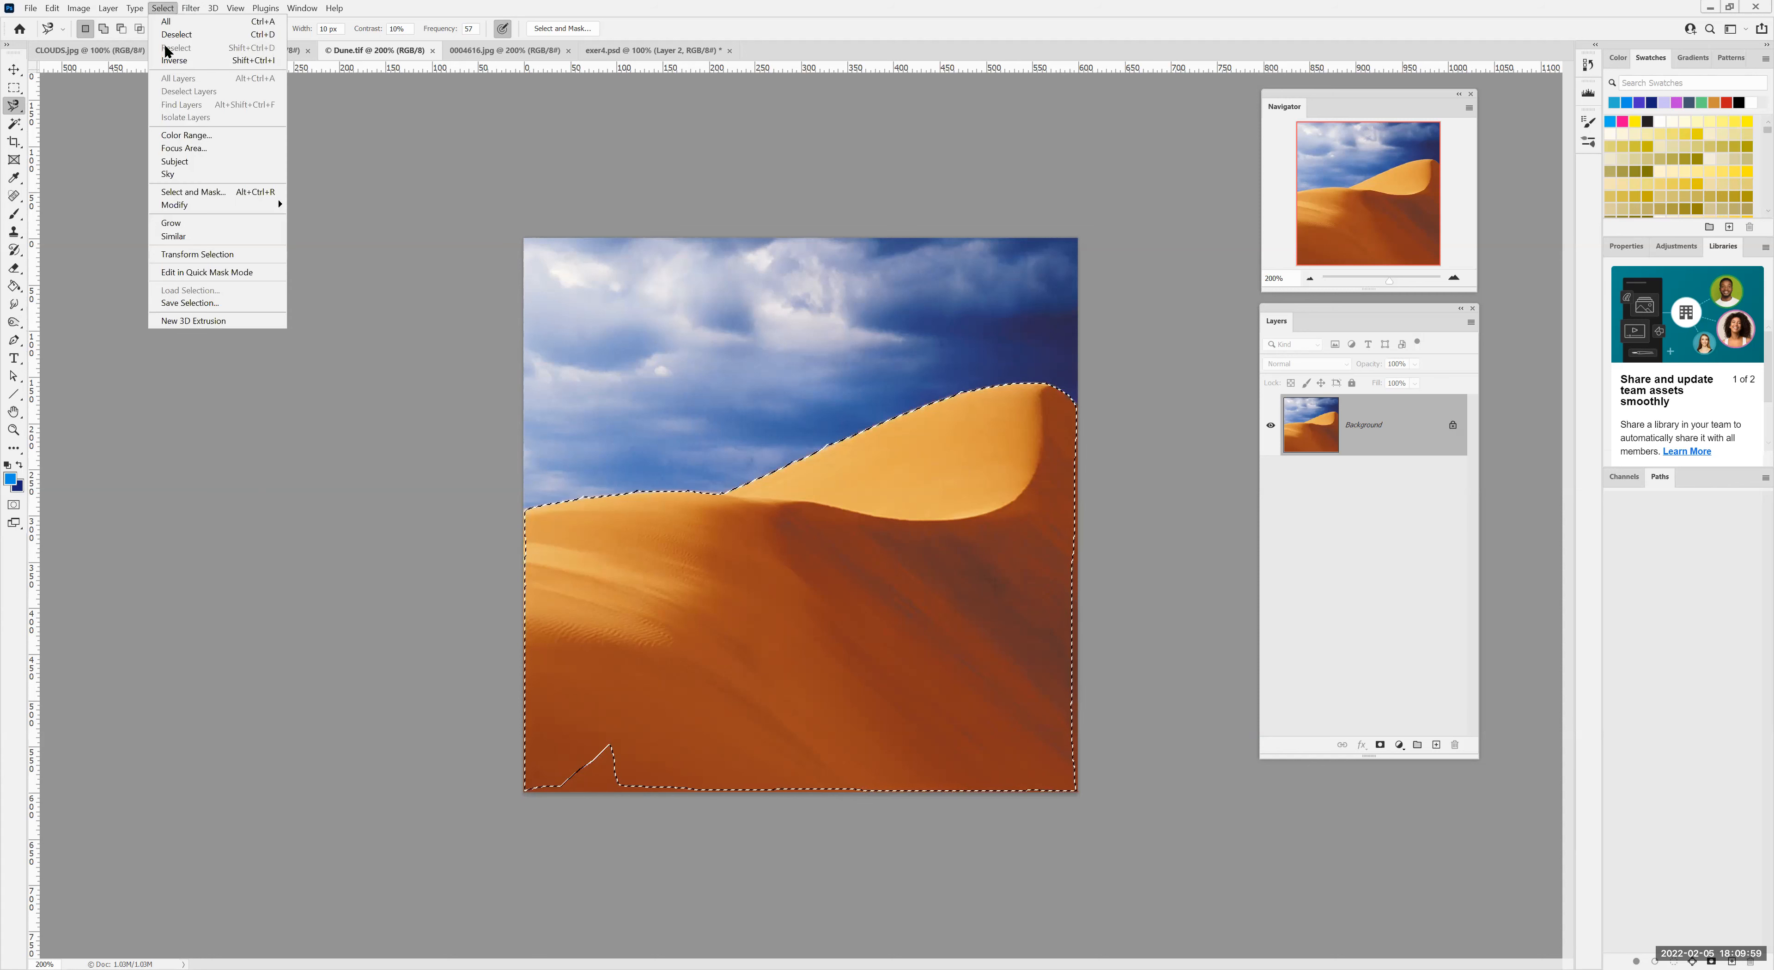
click(169, 38)
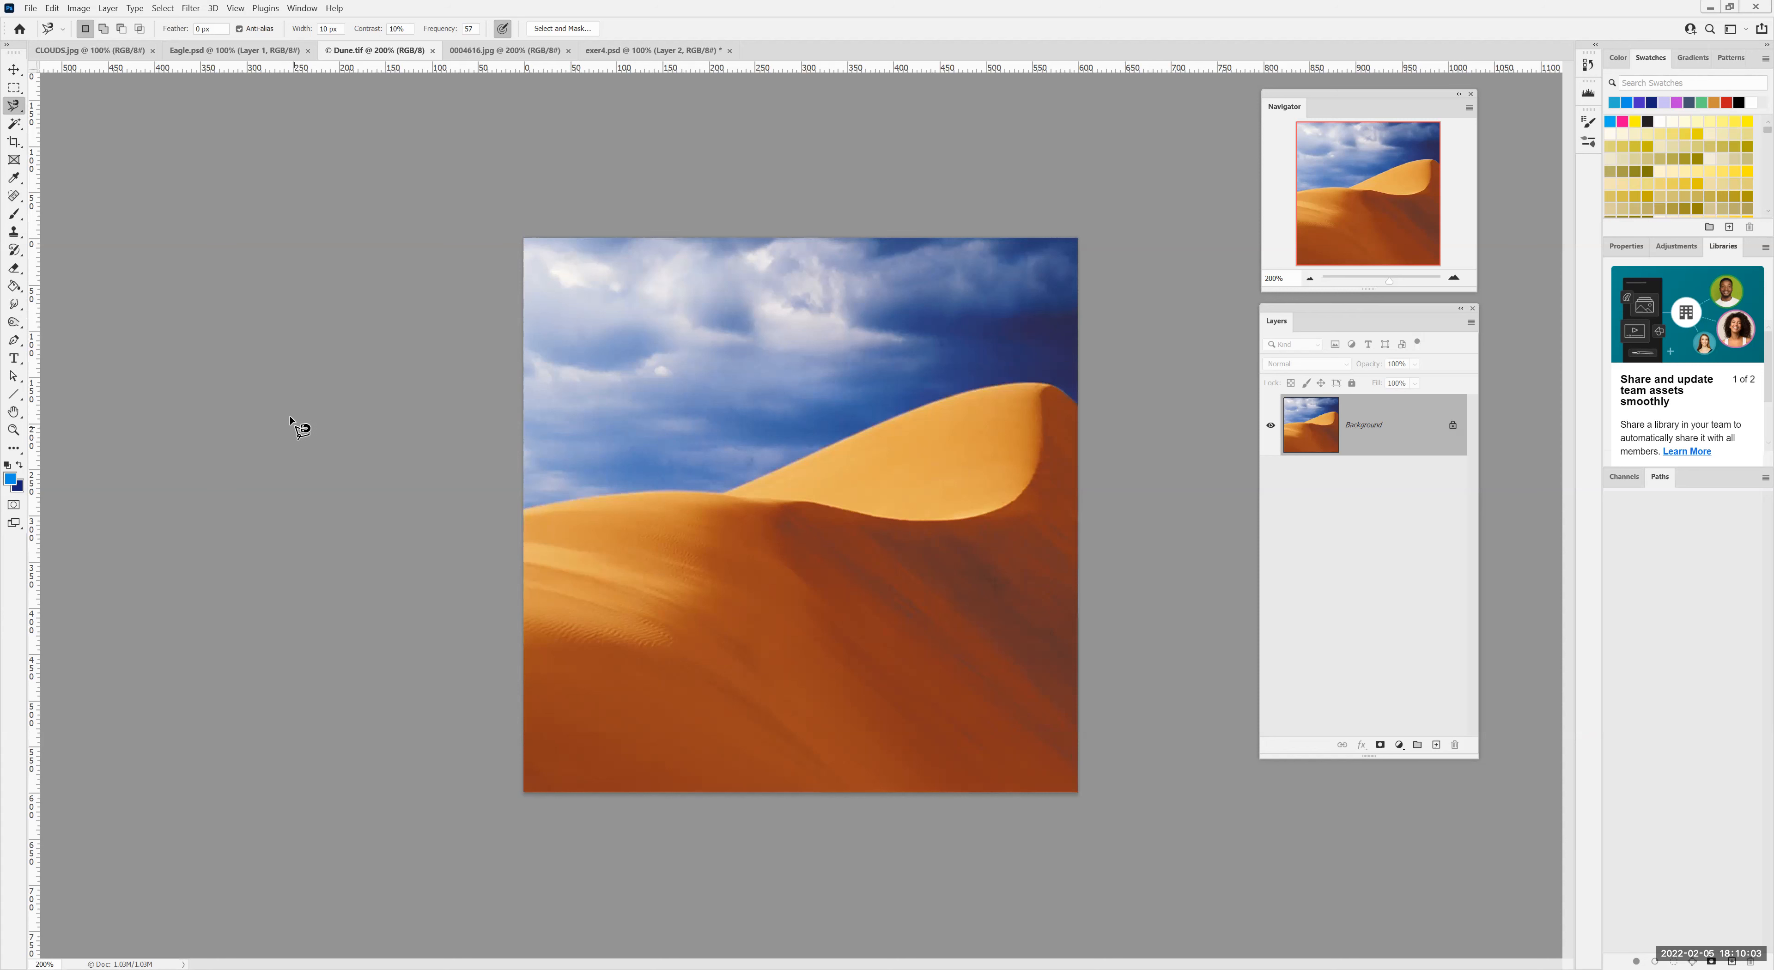
Select the entire dune below the sky with the Quick Selection Tool and copy it
click(13, 125)
right_click(14, 128)
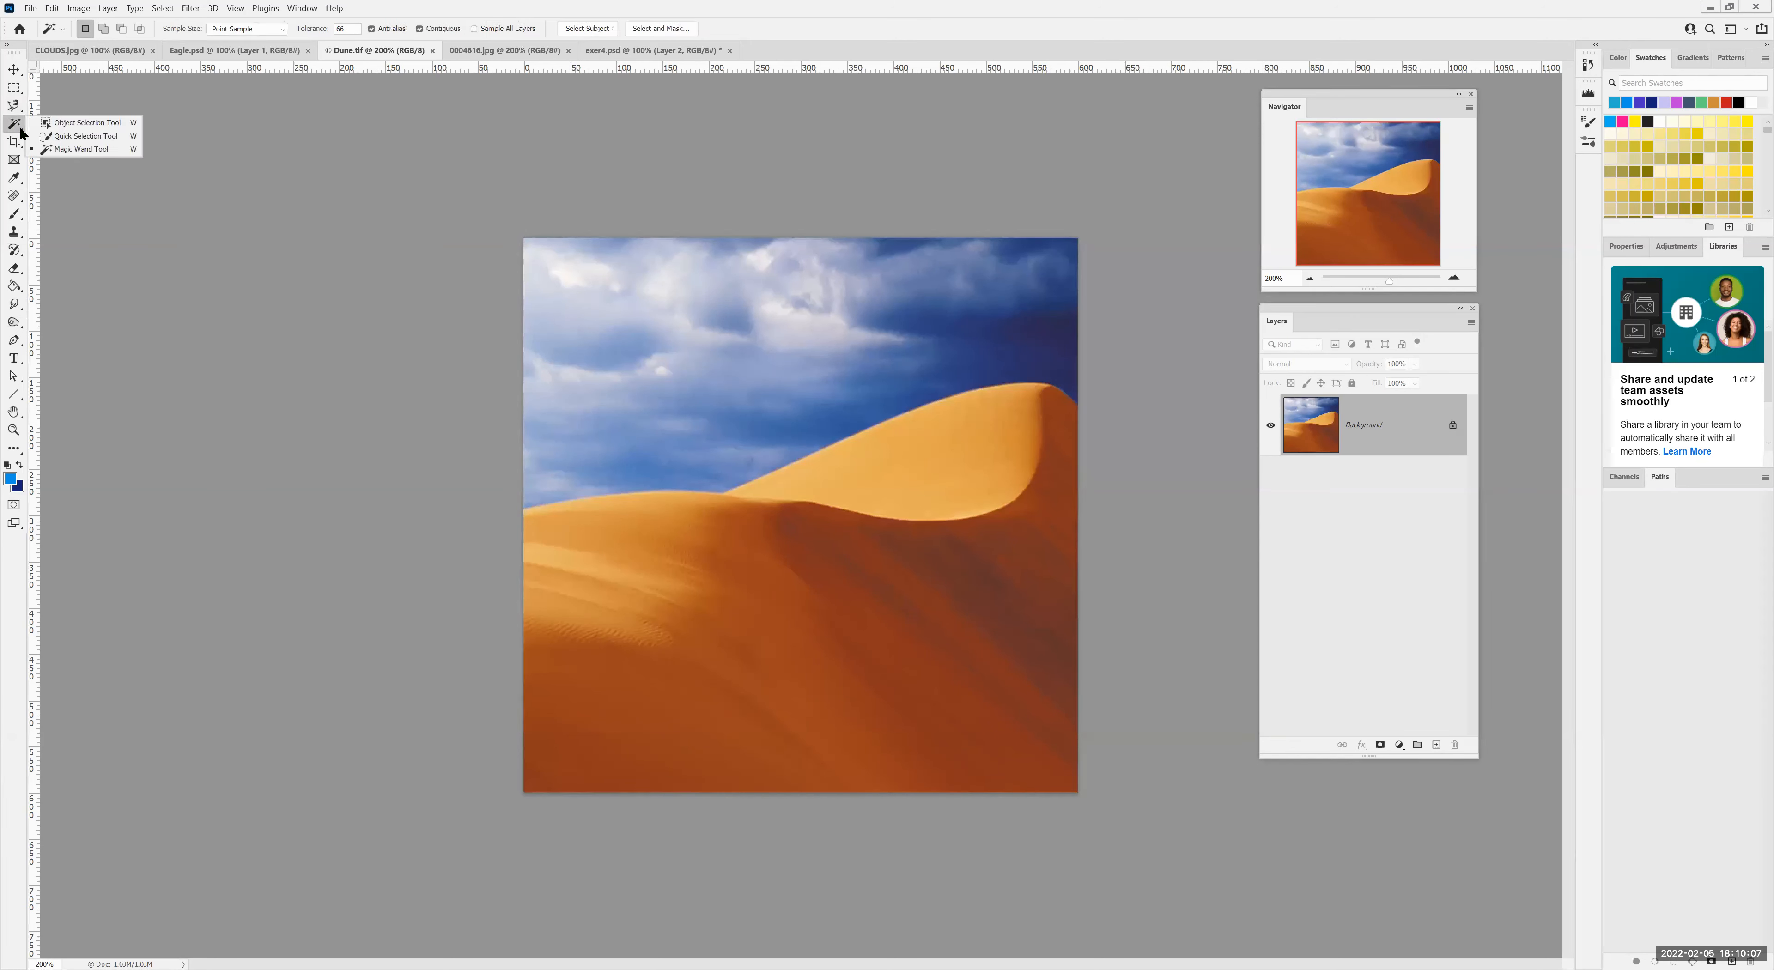
click(47, 139)
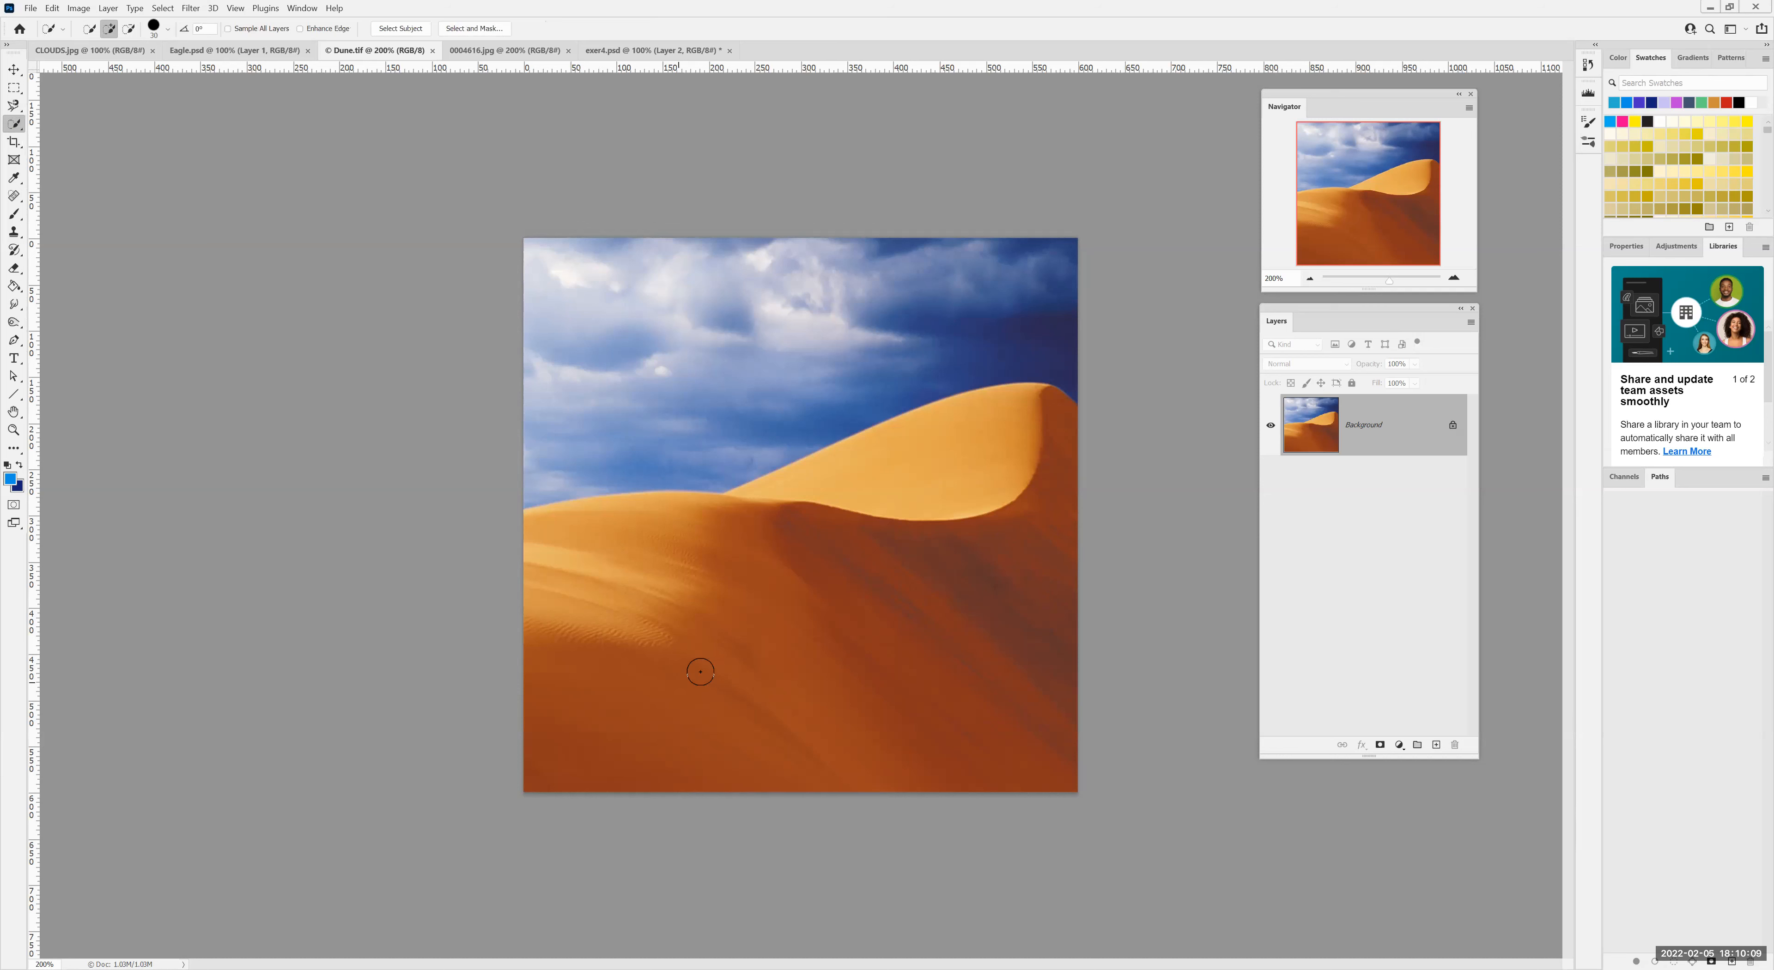
click(752, 691)
click(52, 8)
click(55, 98)
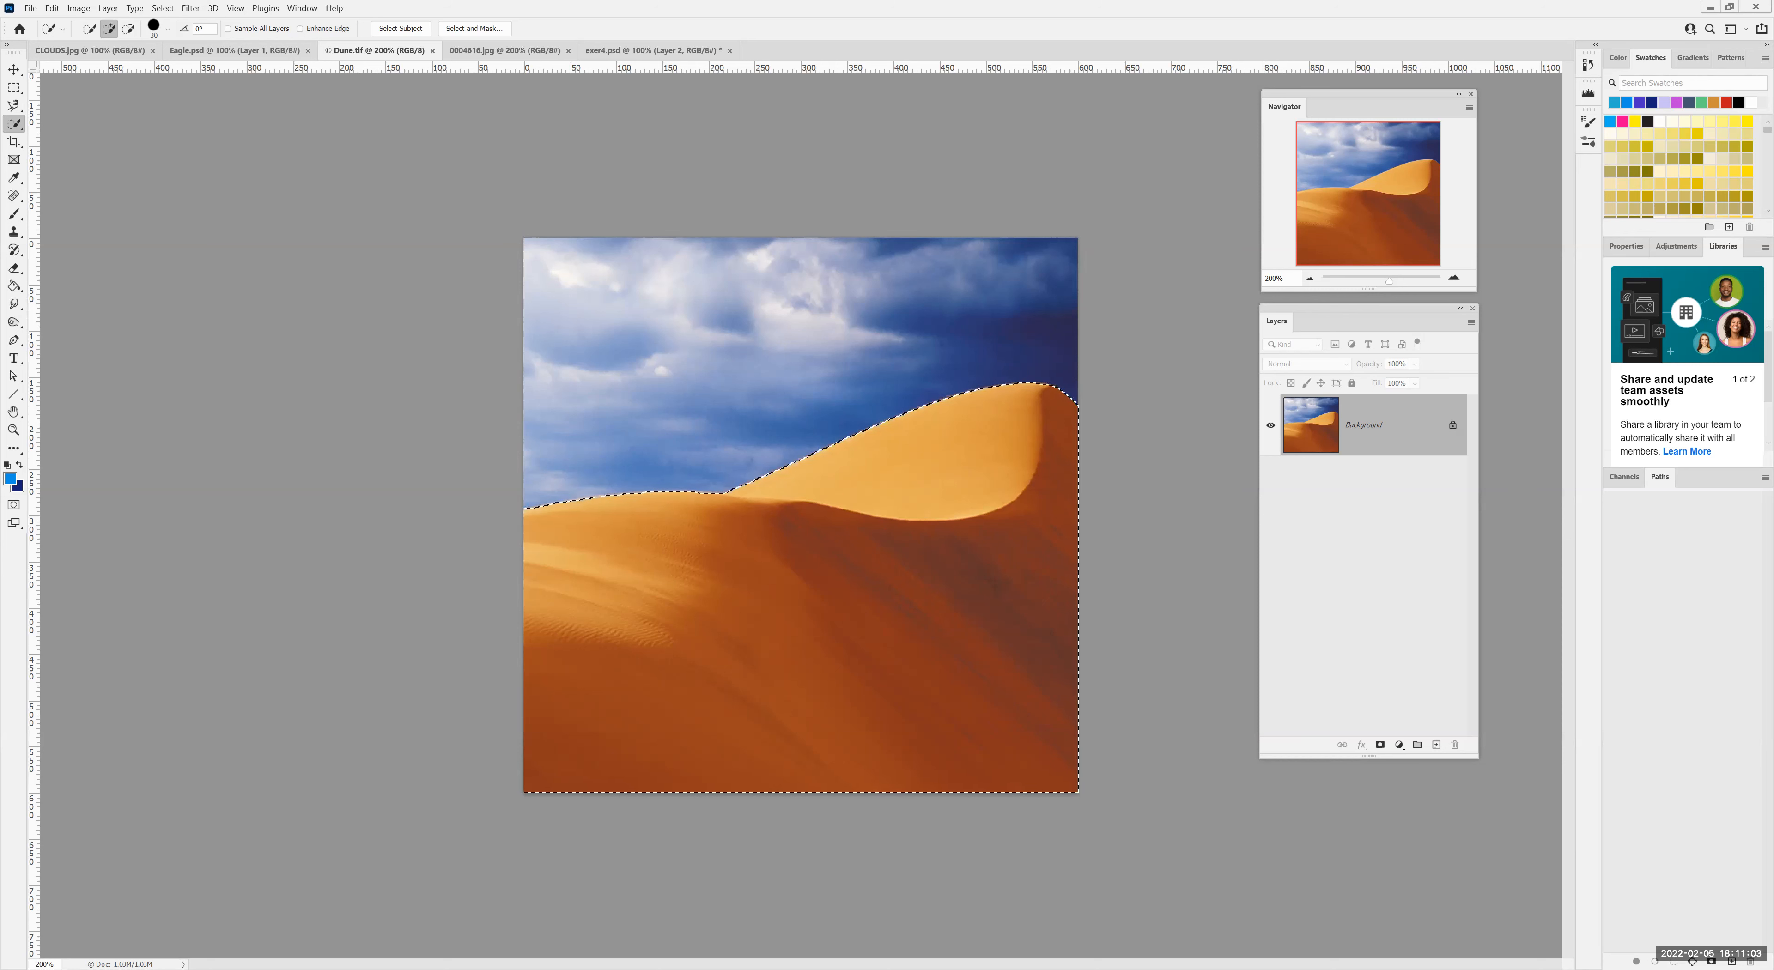
Switch to exer4.psd and paste the copied dune as a new layer
click(635, 55)
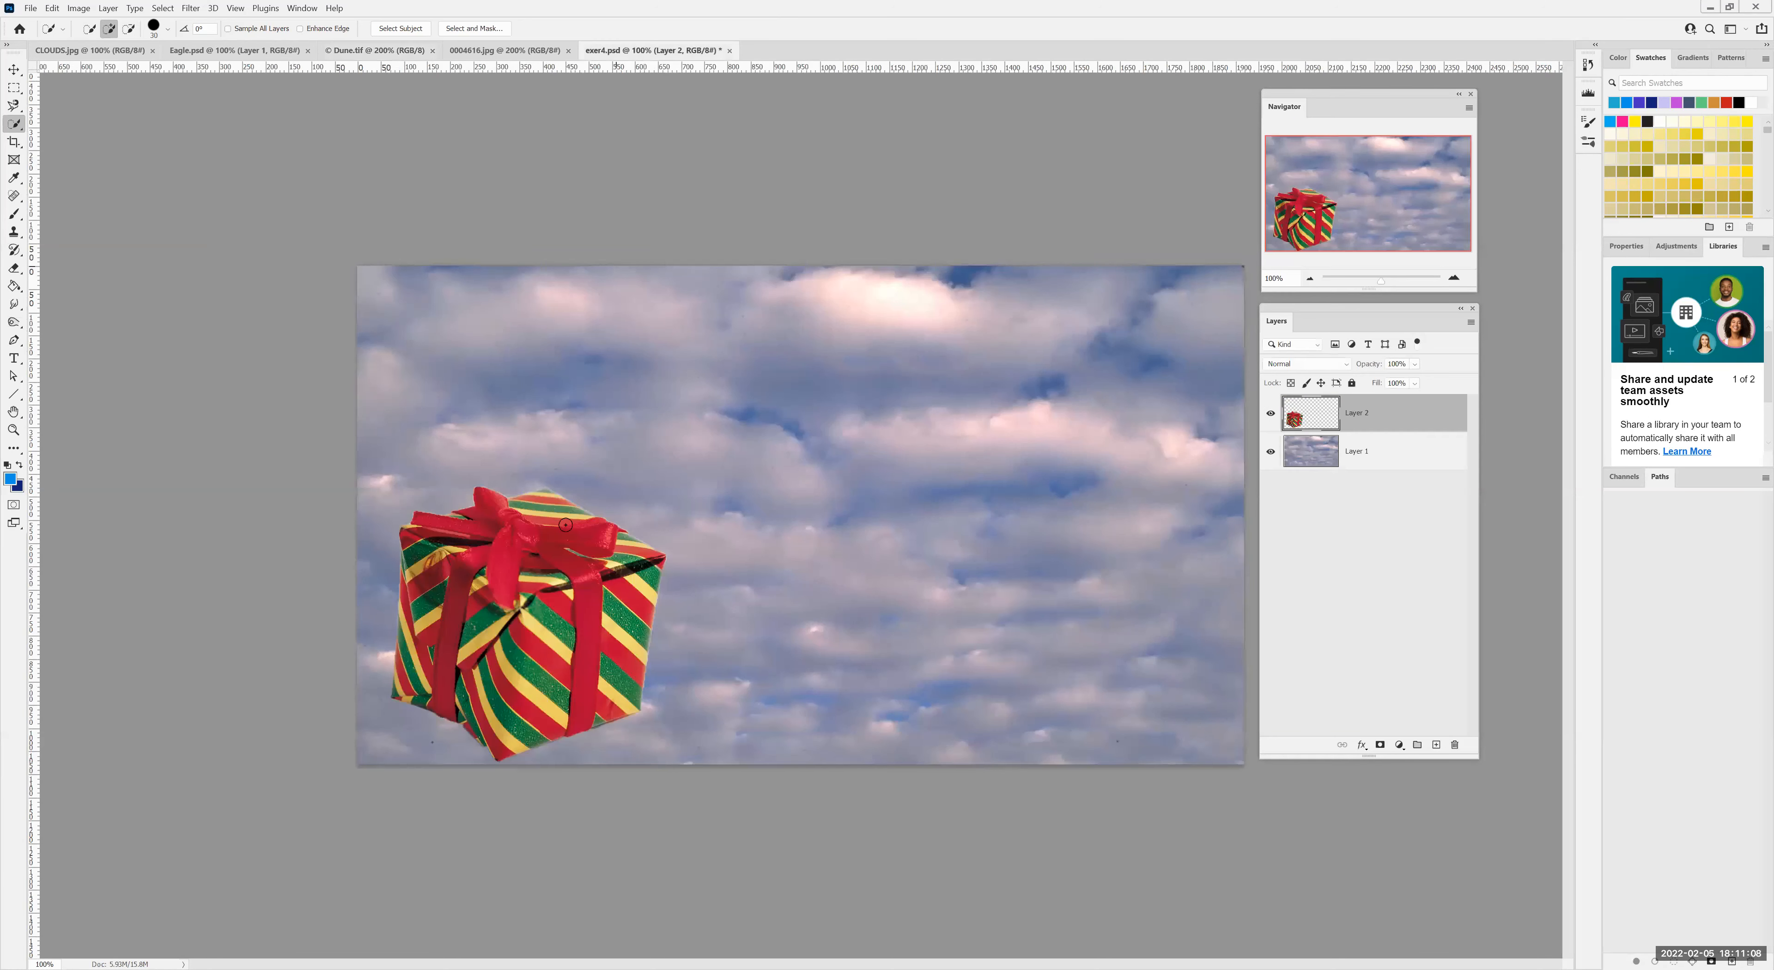
click(52, 8)
click(117, 173)
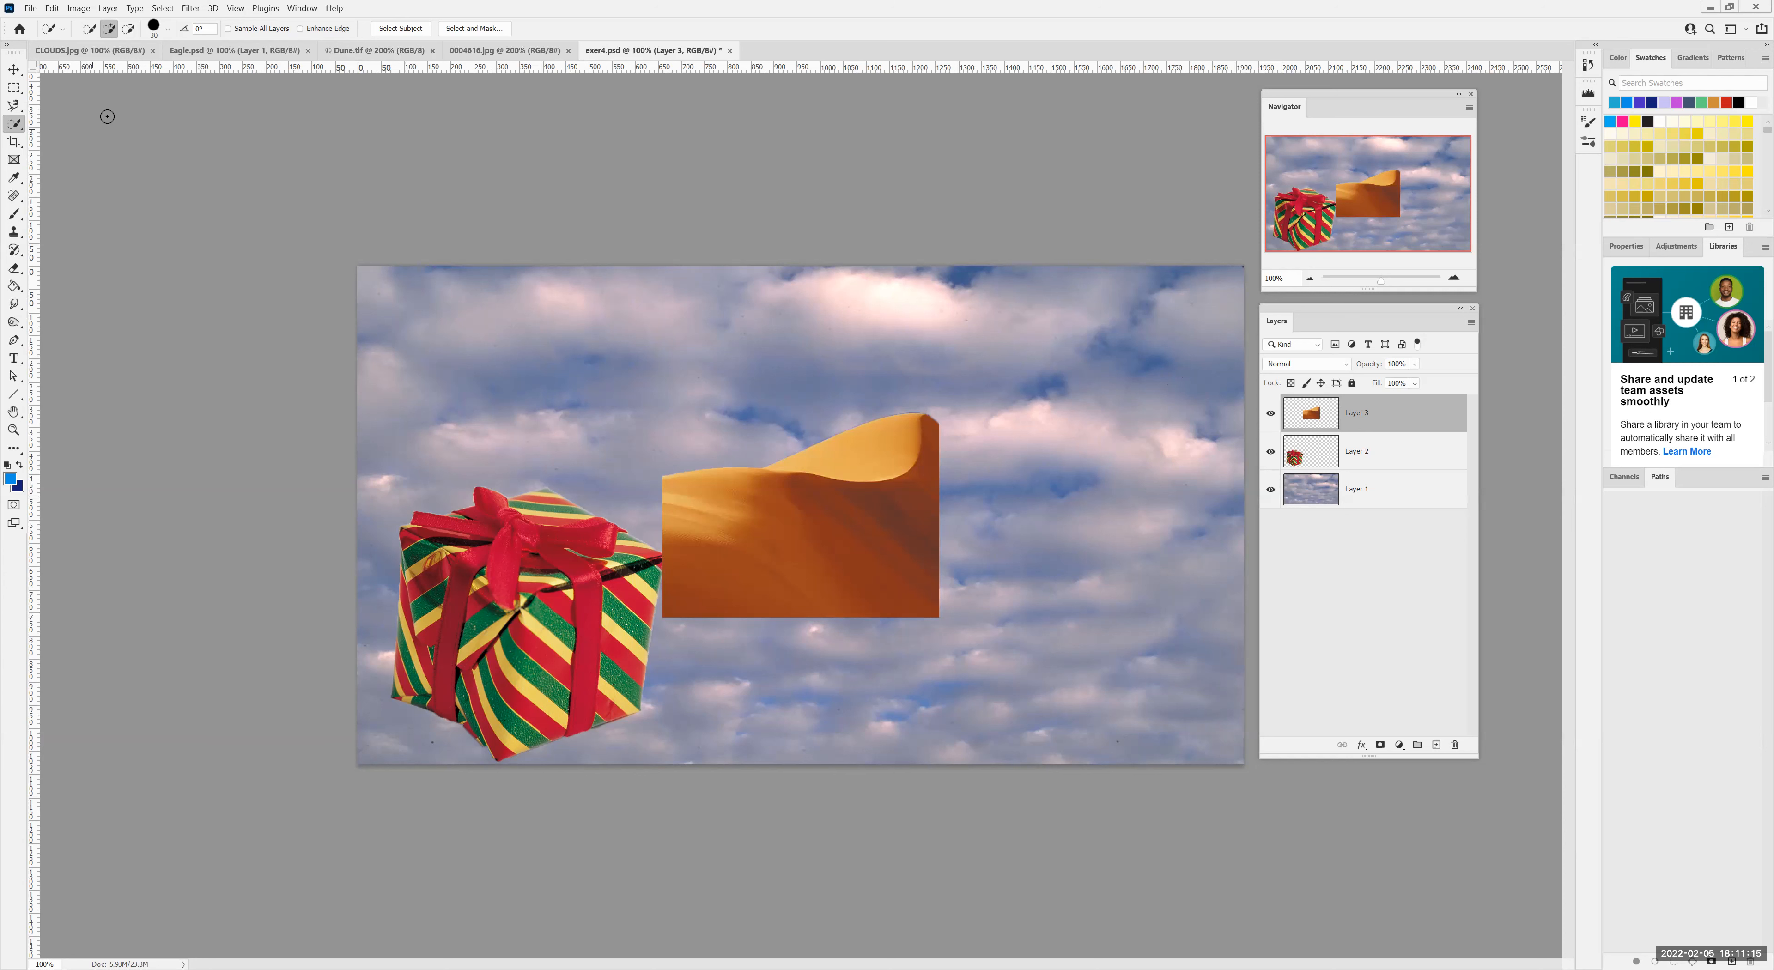
Free Transform the dune to about 323% width and 174% height so it spans the canvas and reaches its lower edge
click(51, 10)
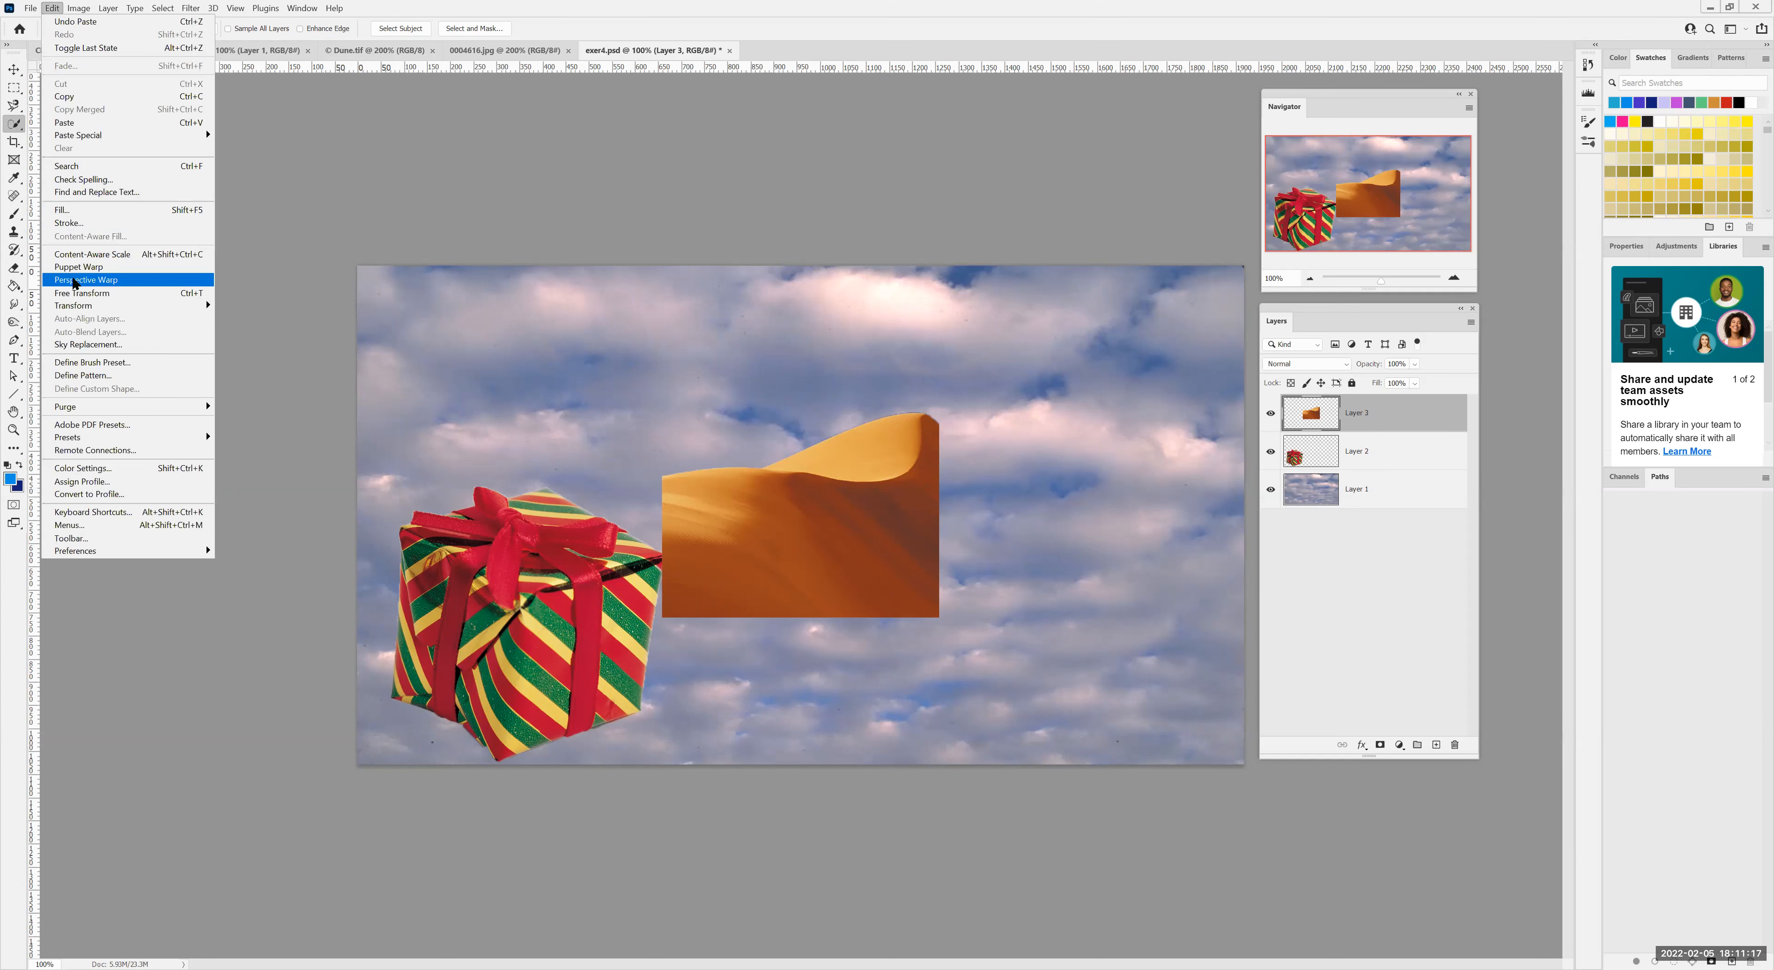
click(82, 296)
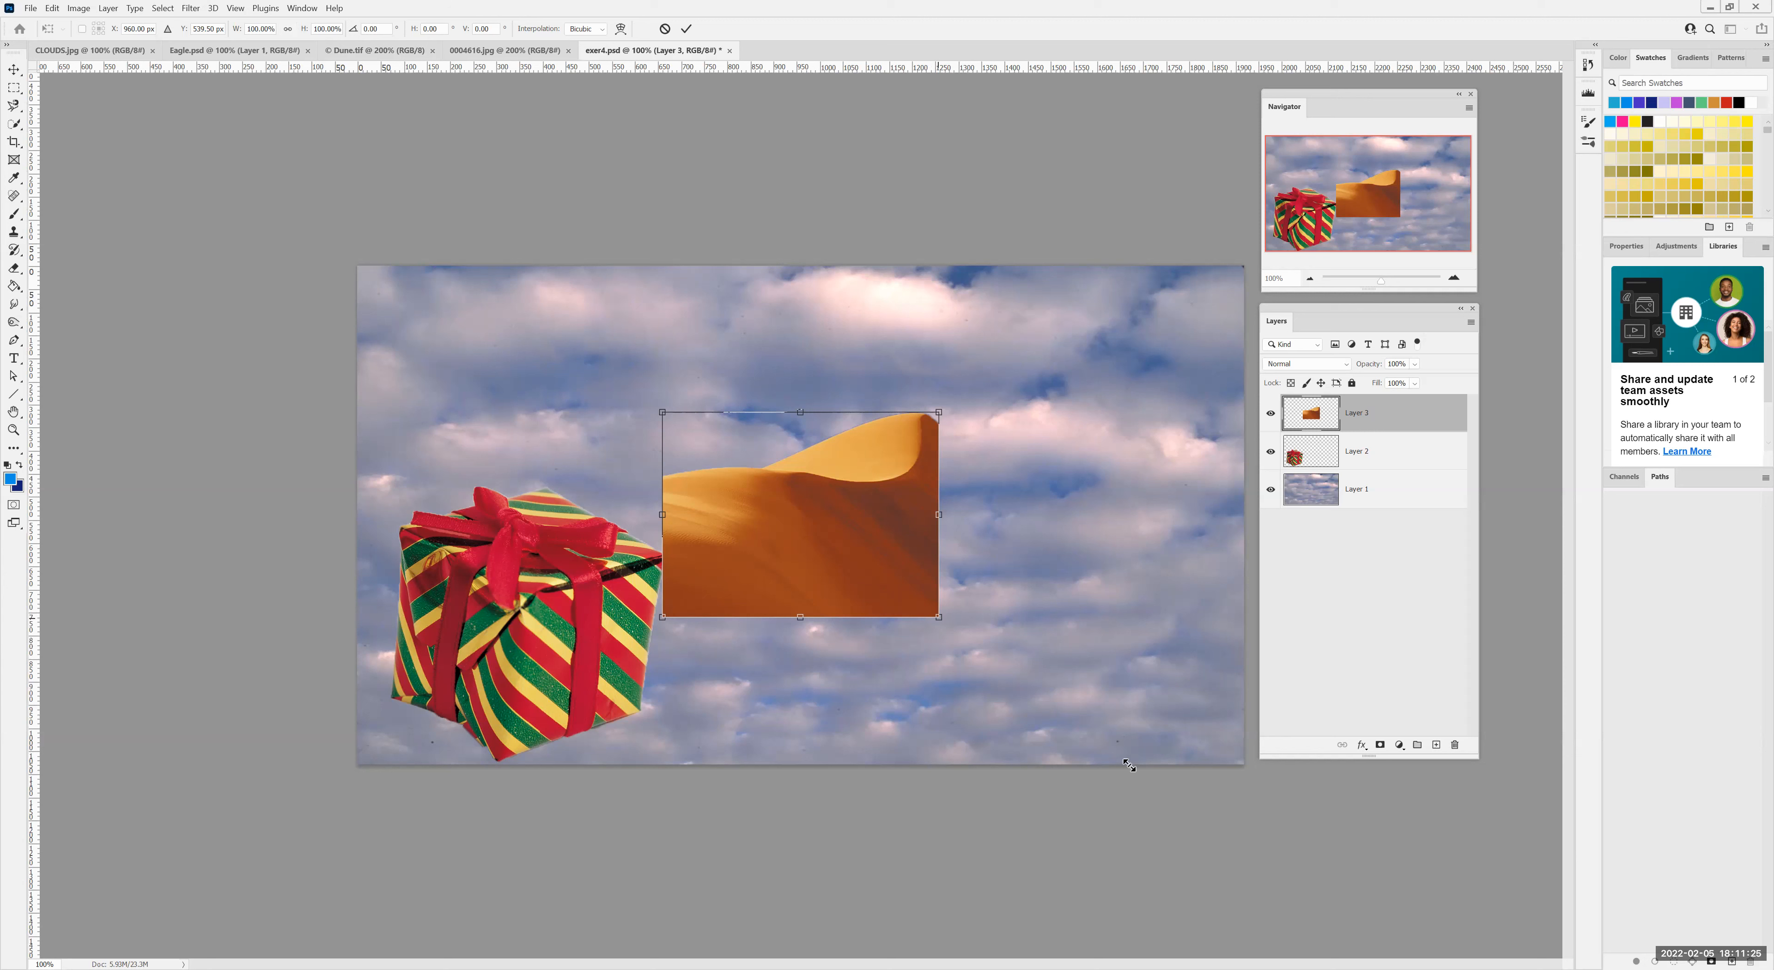
drag(1131, 768, 1133, 767)
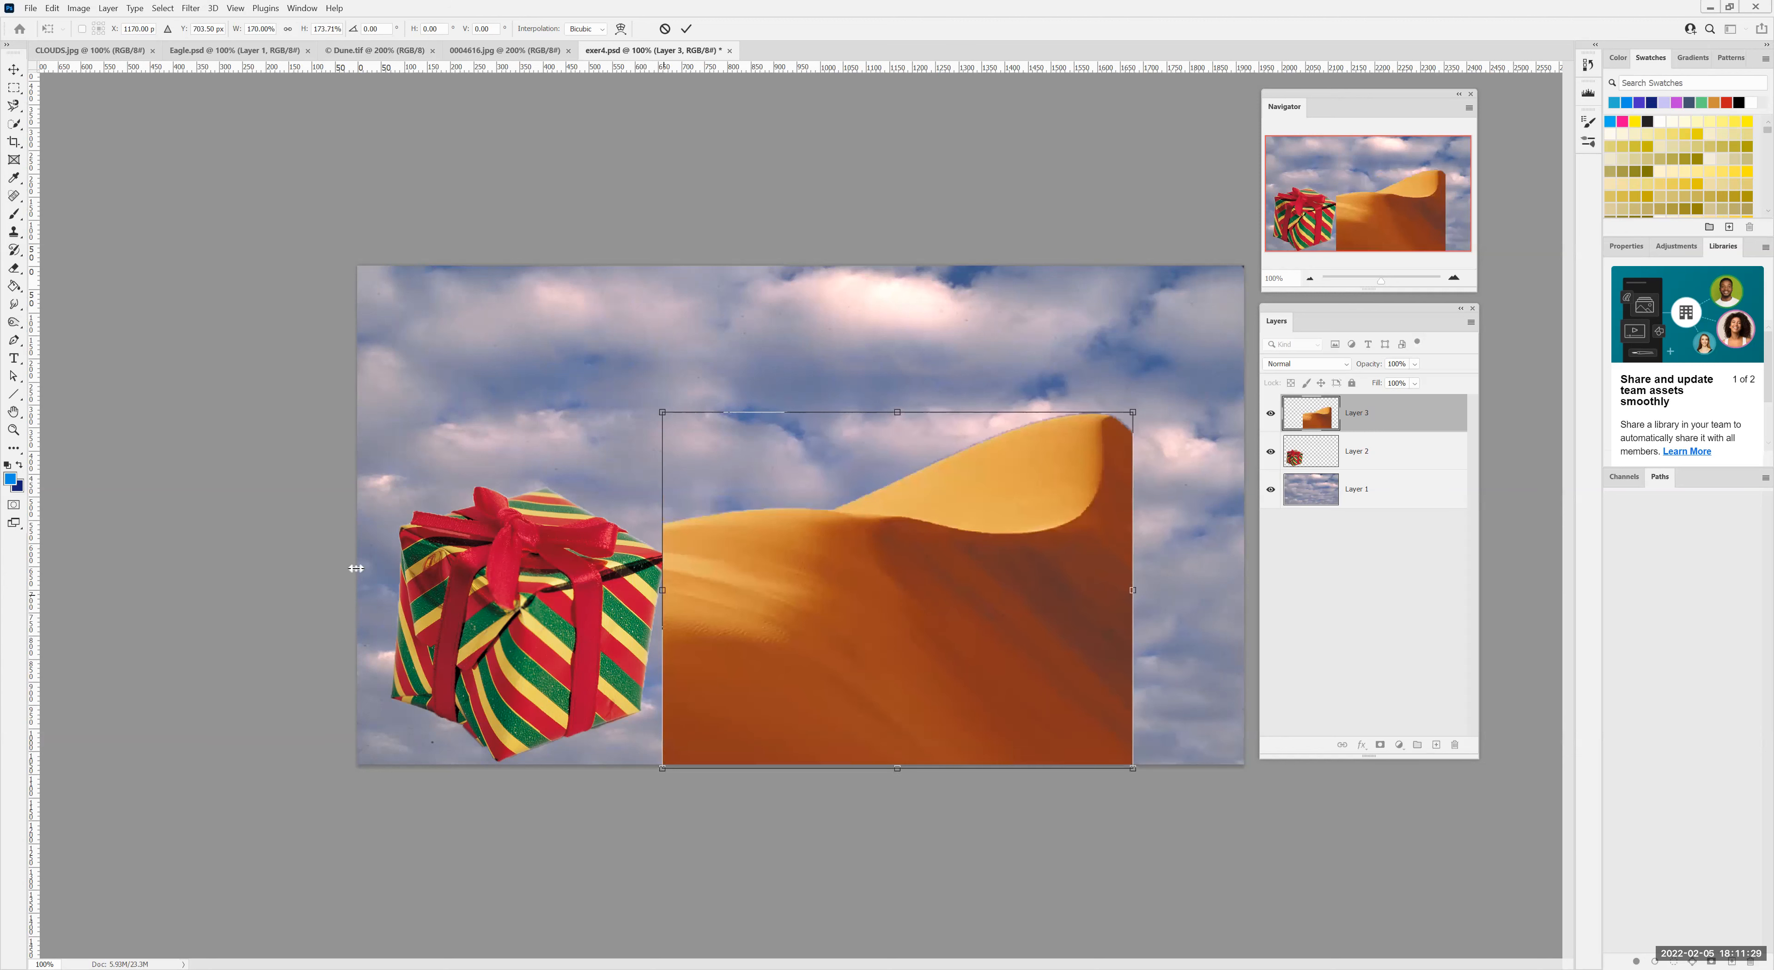
drag(357, 567, 354, 568)
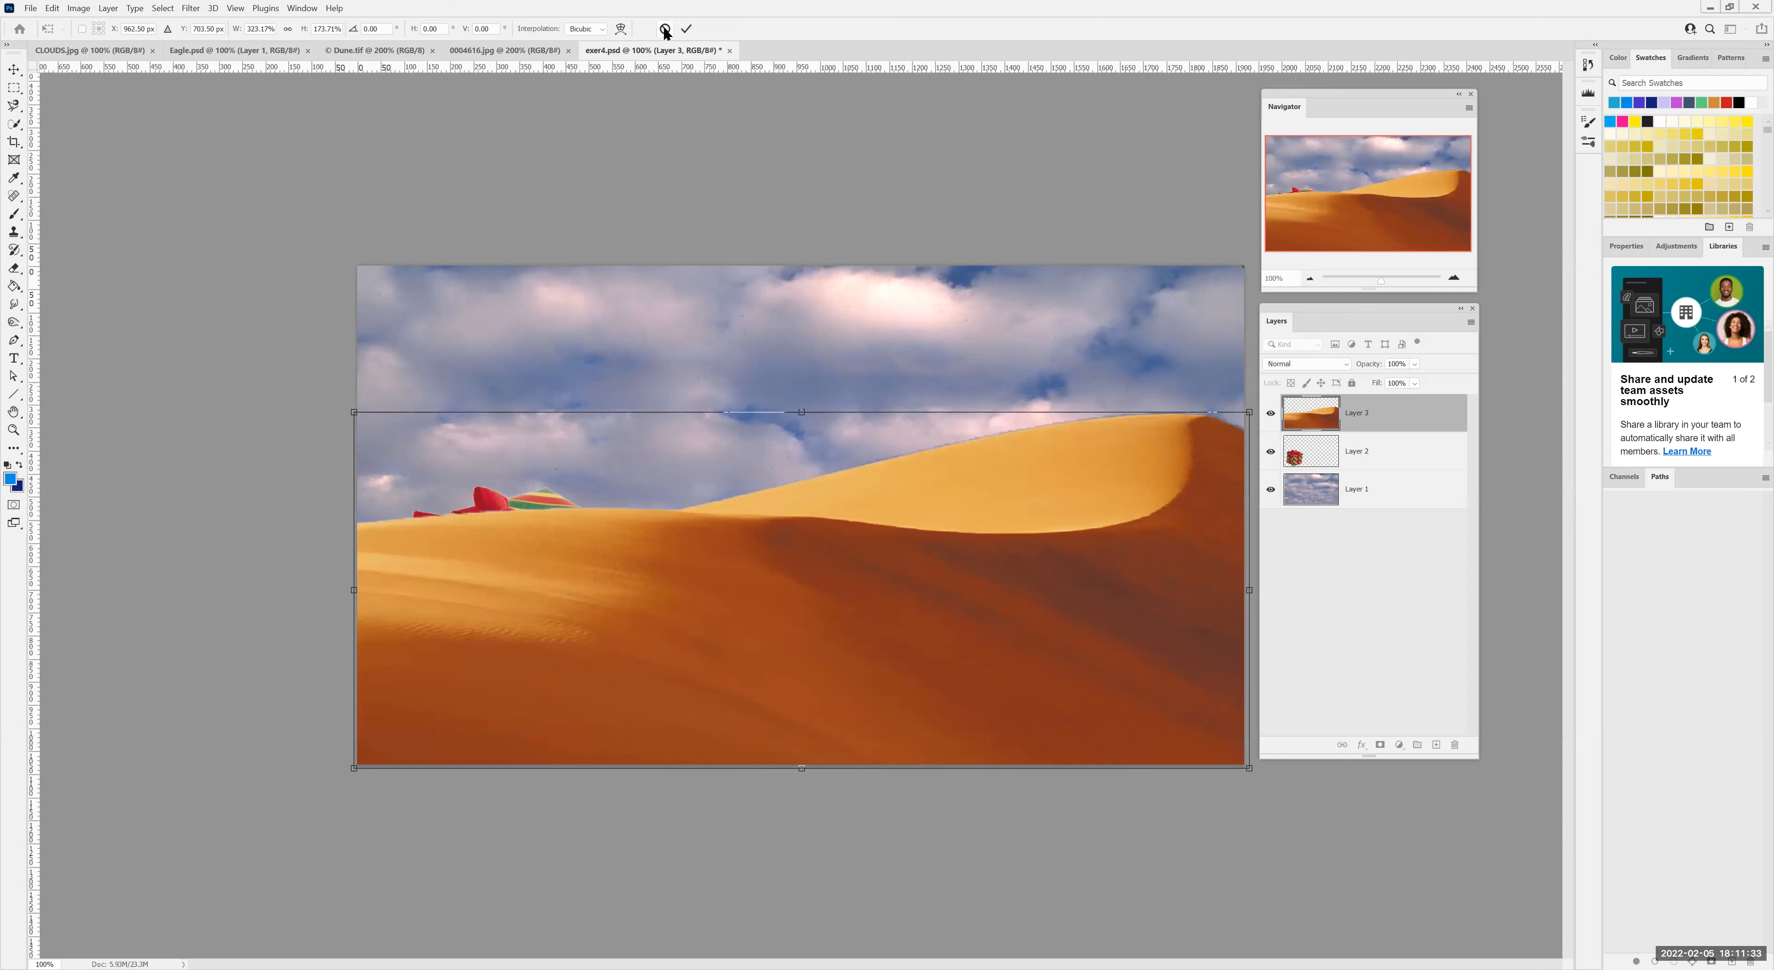
click(686, 31)
Move the dune about 184 px down and 10 px right with the Move Tool
key(w)
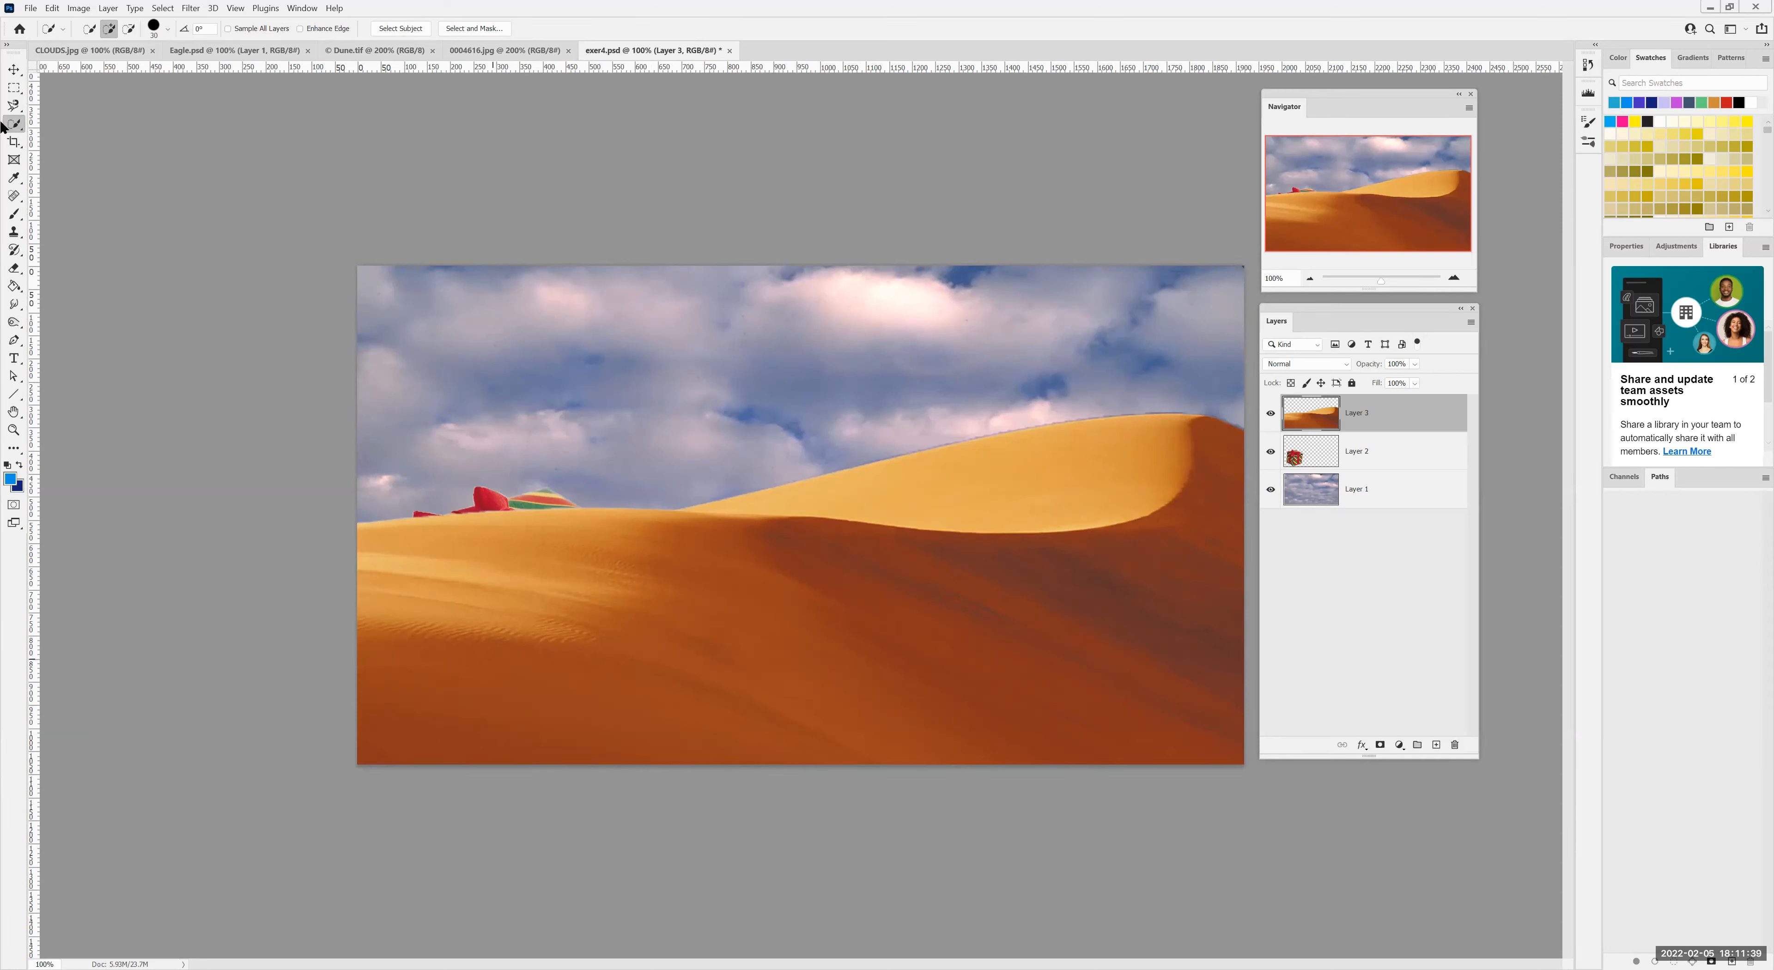
click(12, 71)
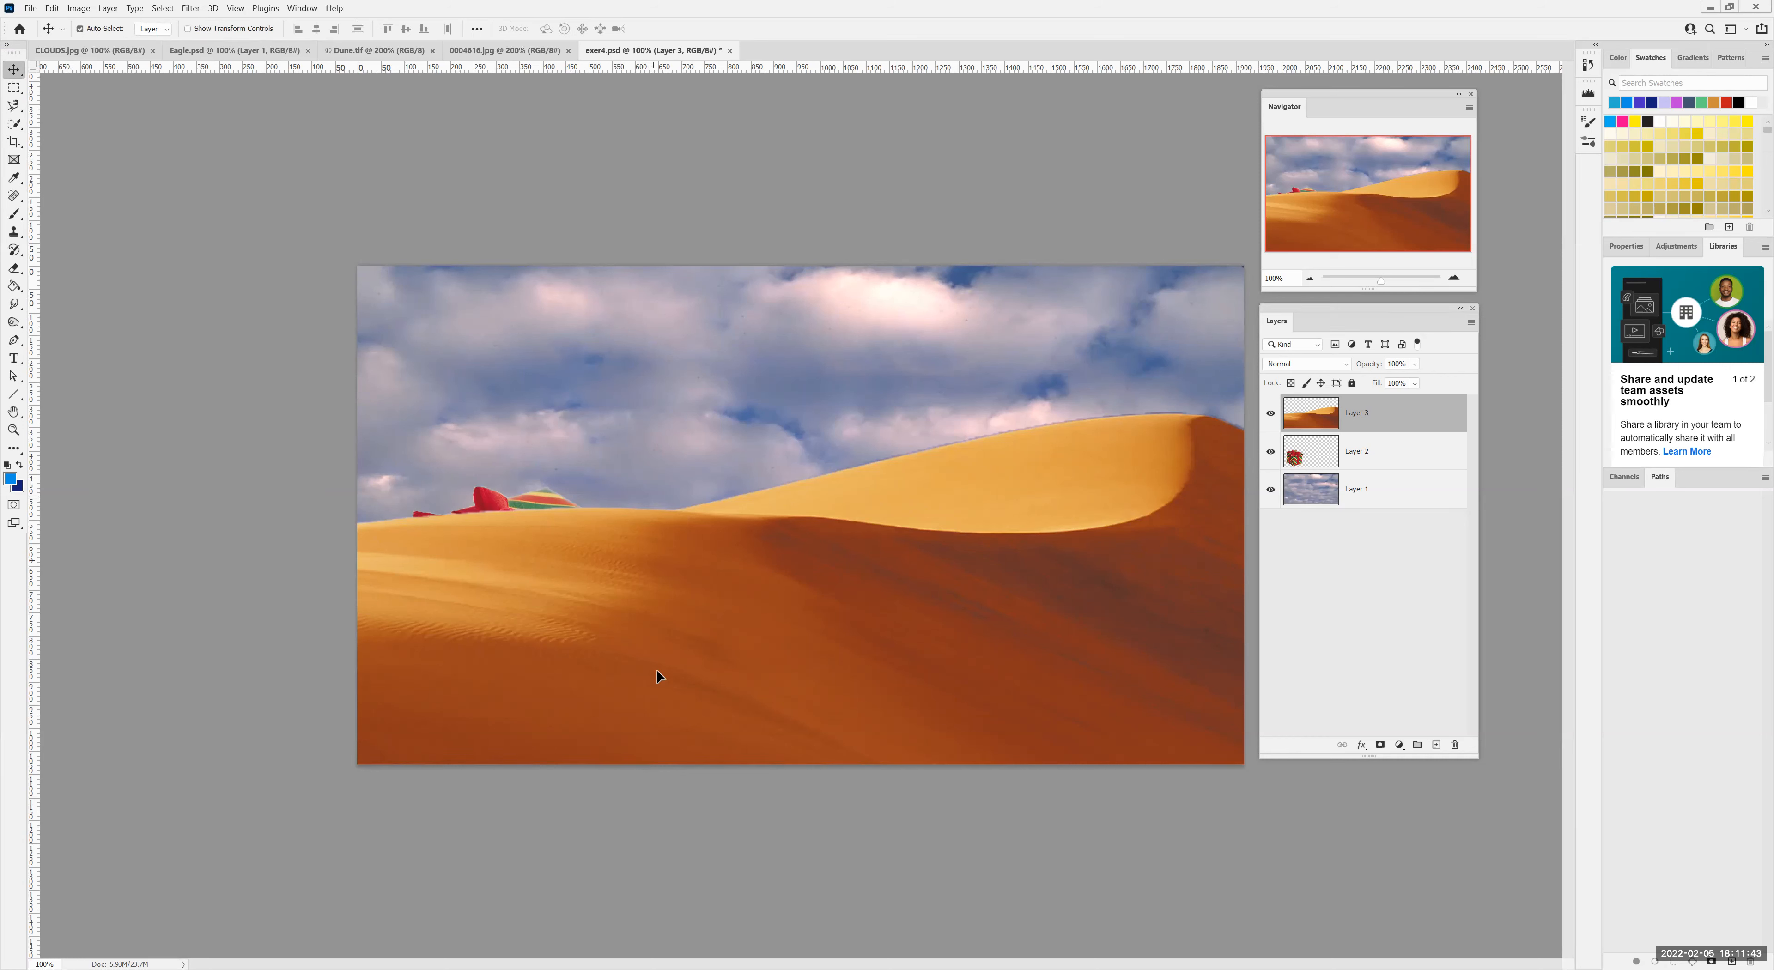
drag(653, 561, 658, 645)
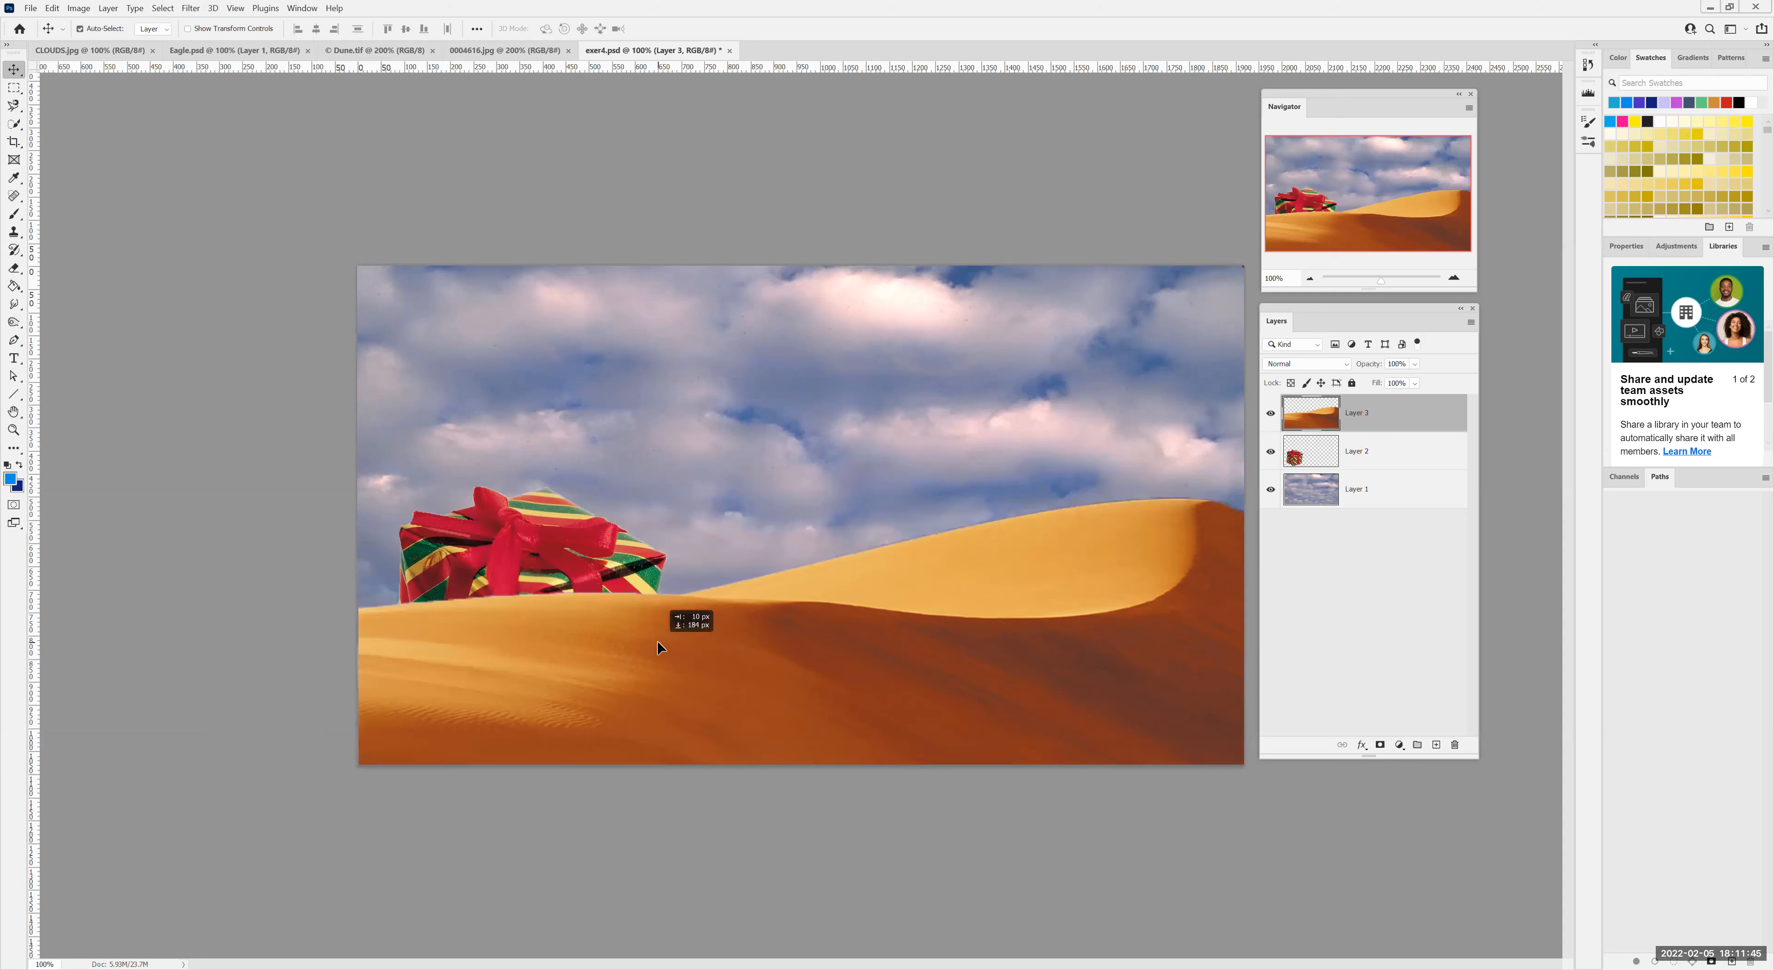
Bring the gift box layer in front of the dune and move the box up into the sky above the sand
click(1387, 456)
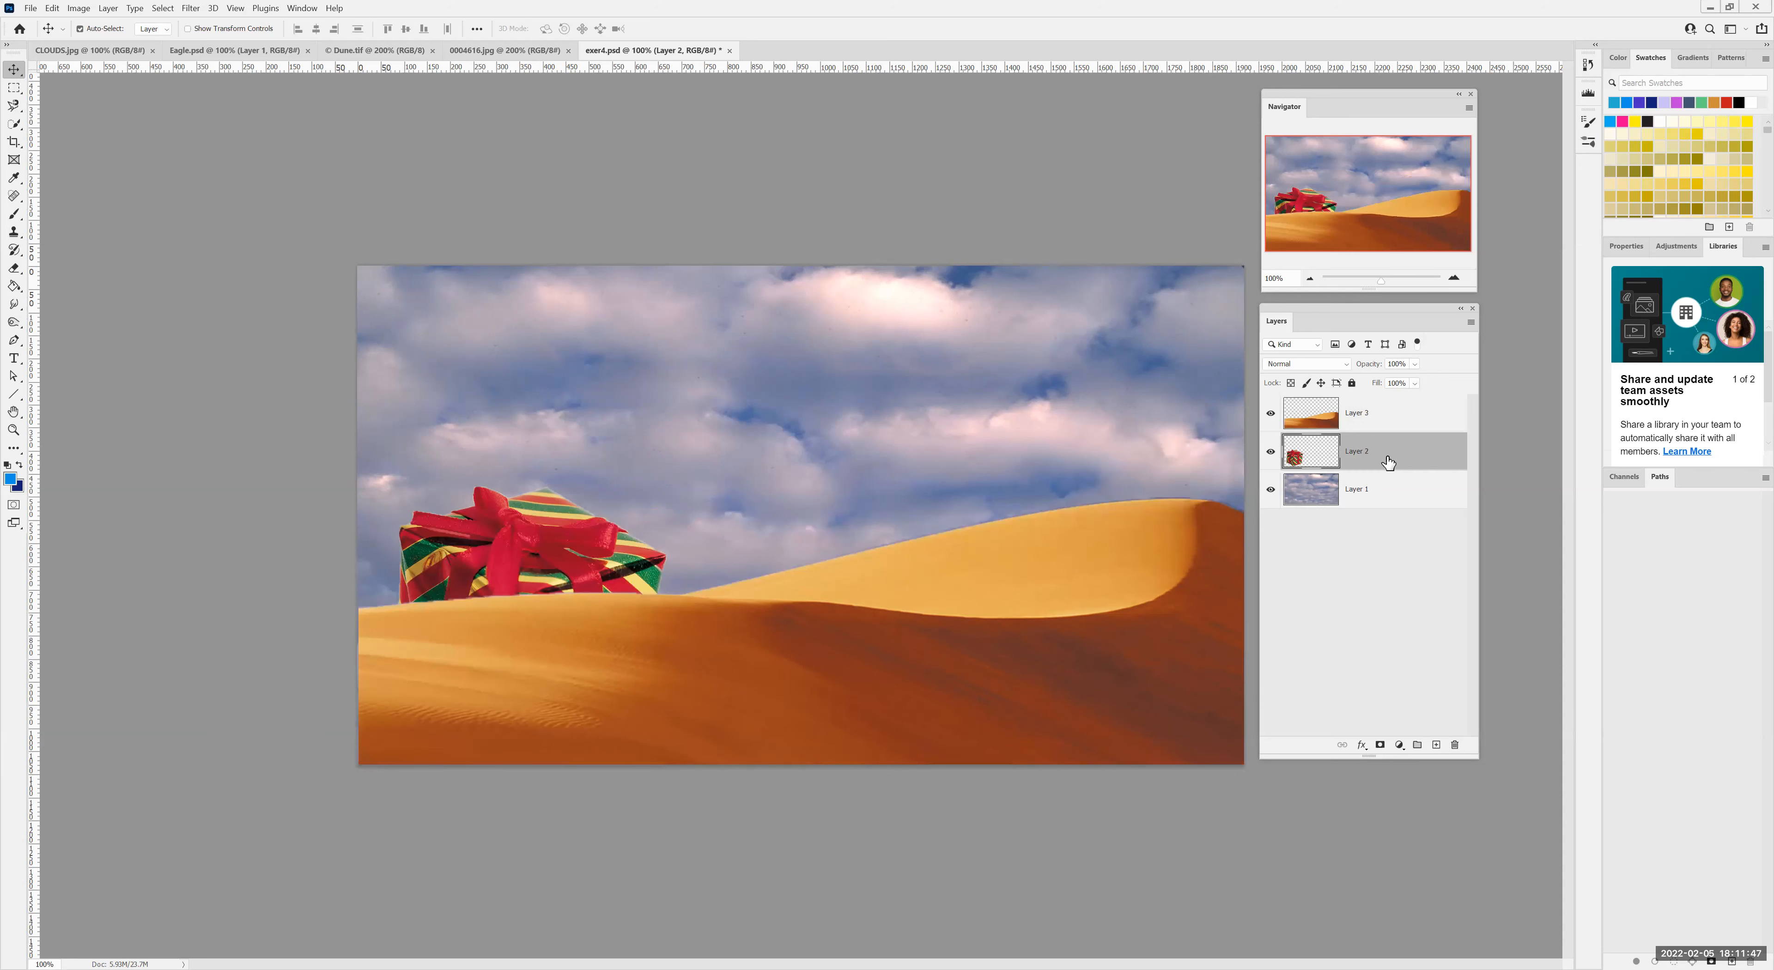
key(ctrl+bracketright)
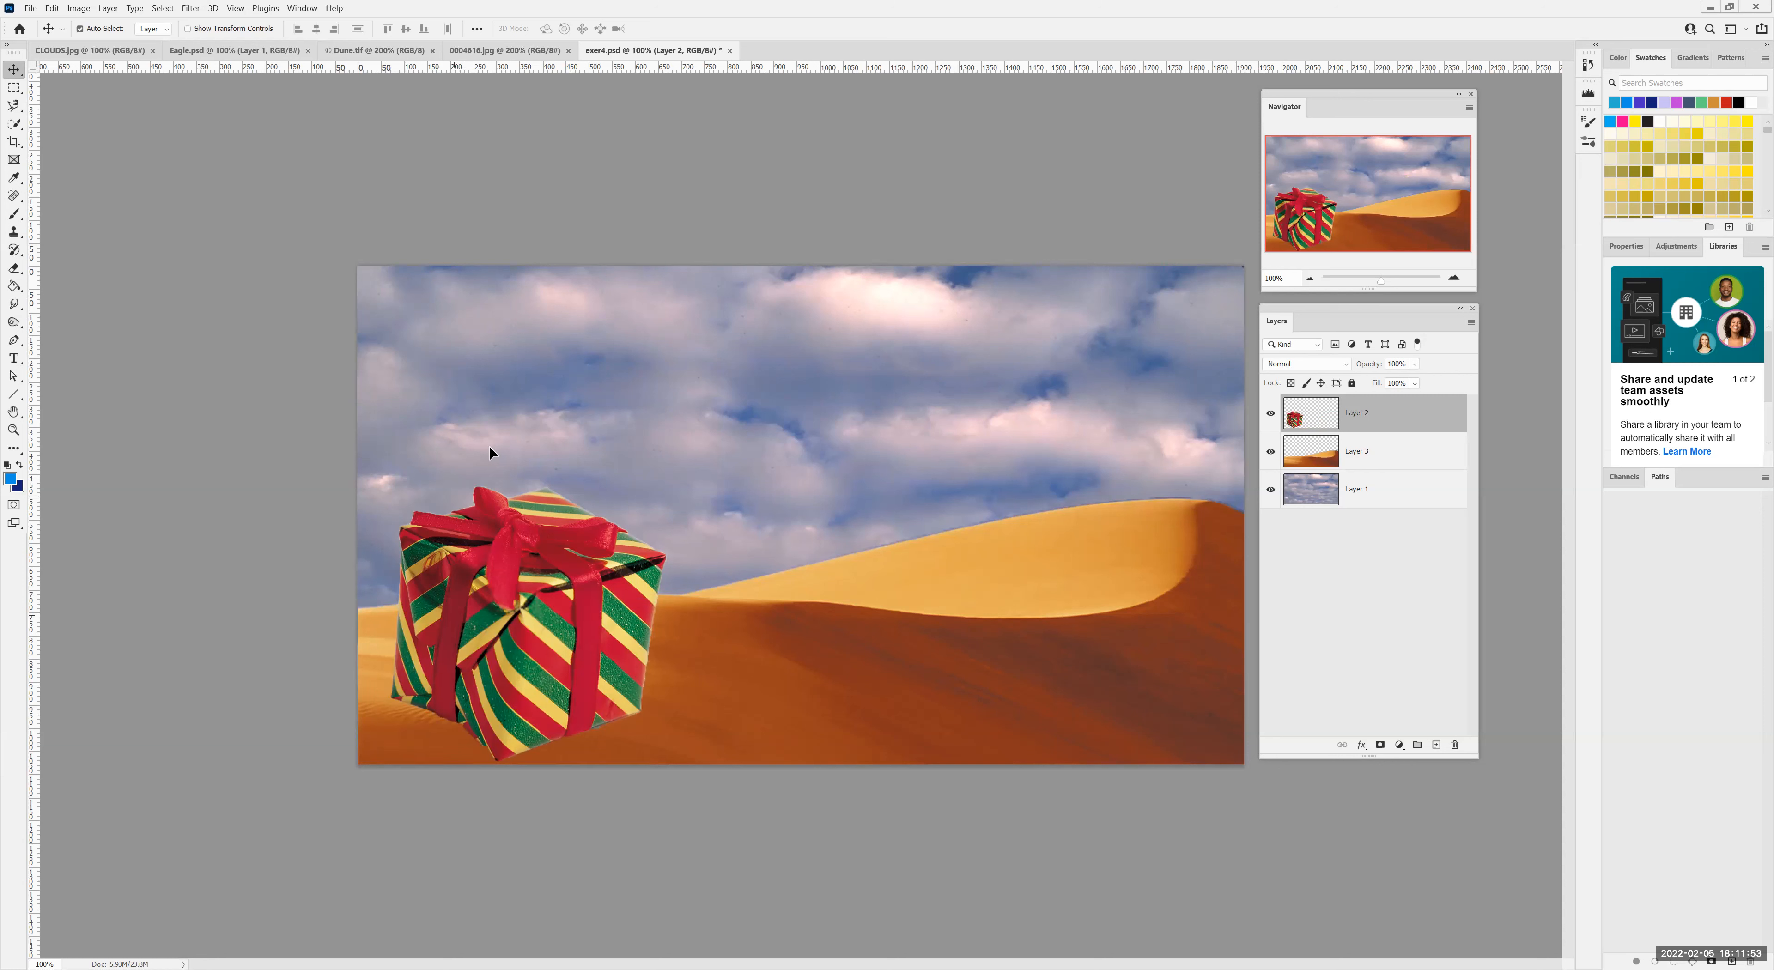
drag(488, 447, 525, 271)
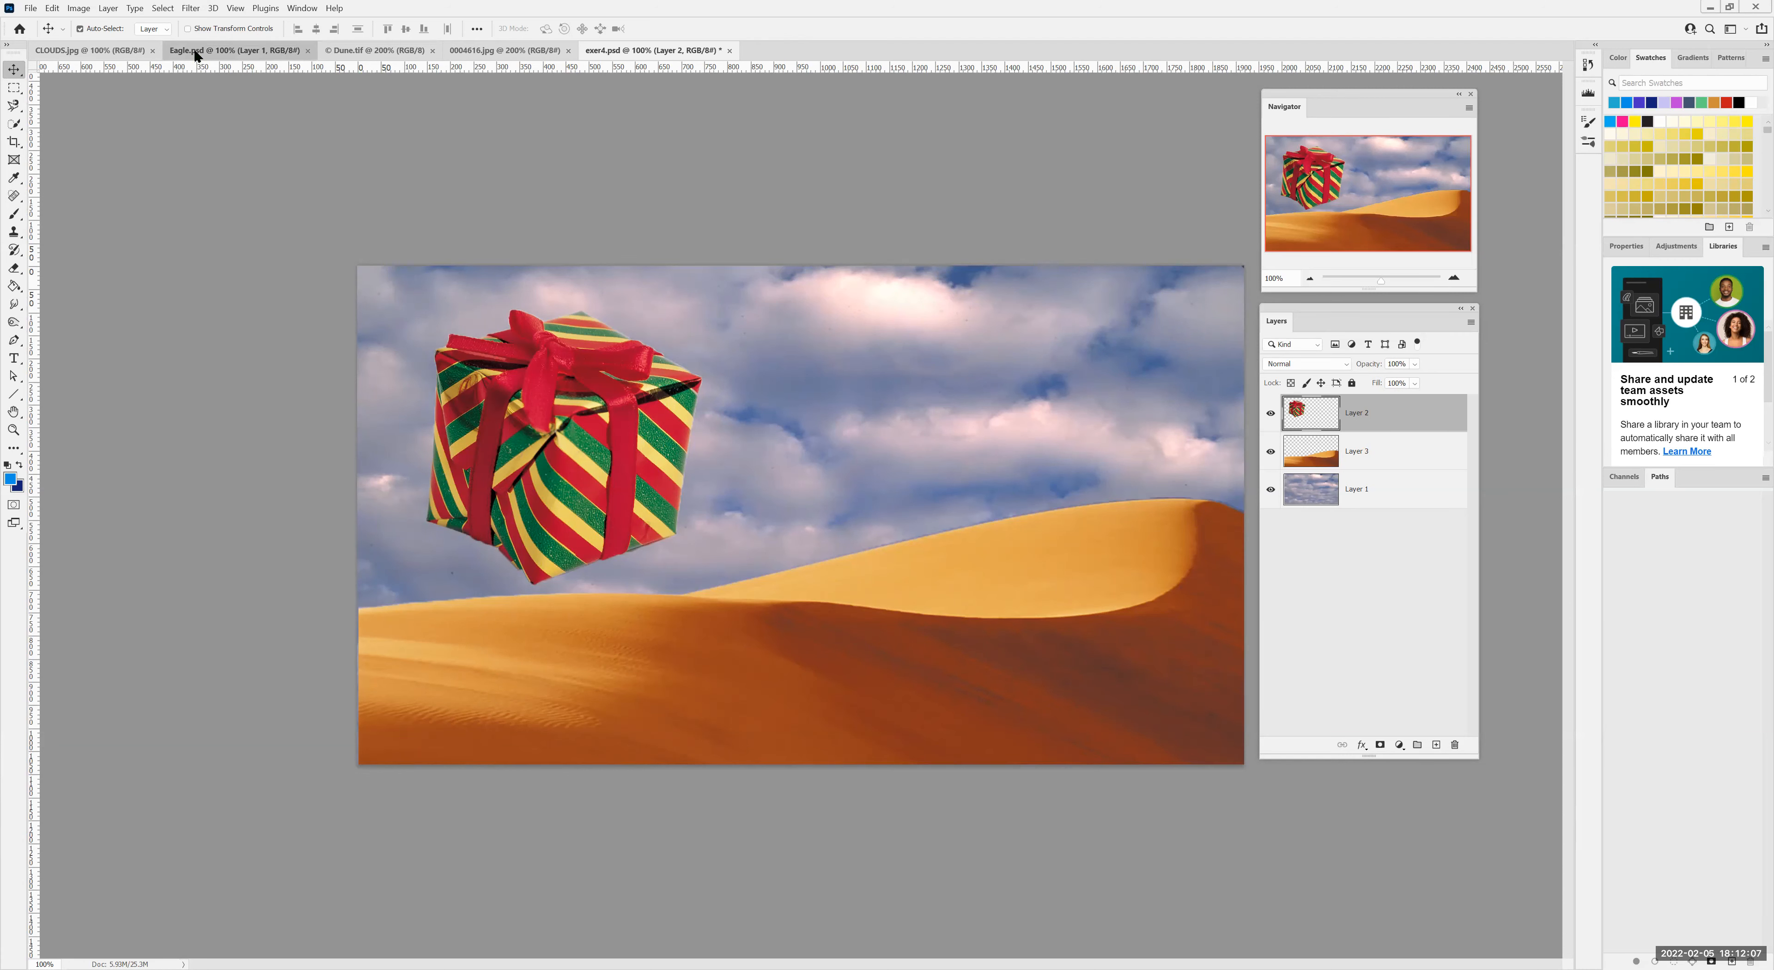
drag(196, 55, 198, 66)
drag(414, 66, 320, 87)
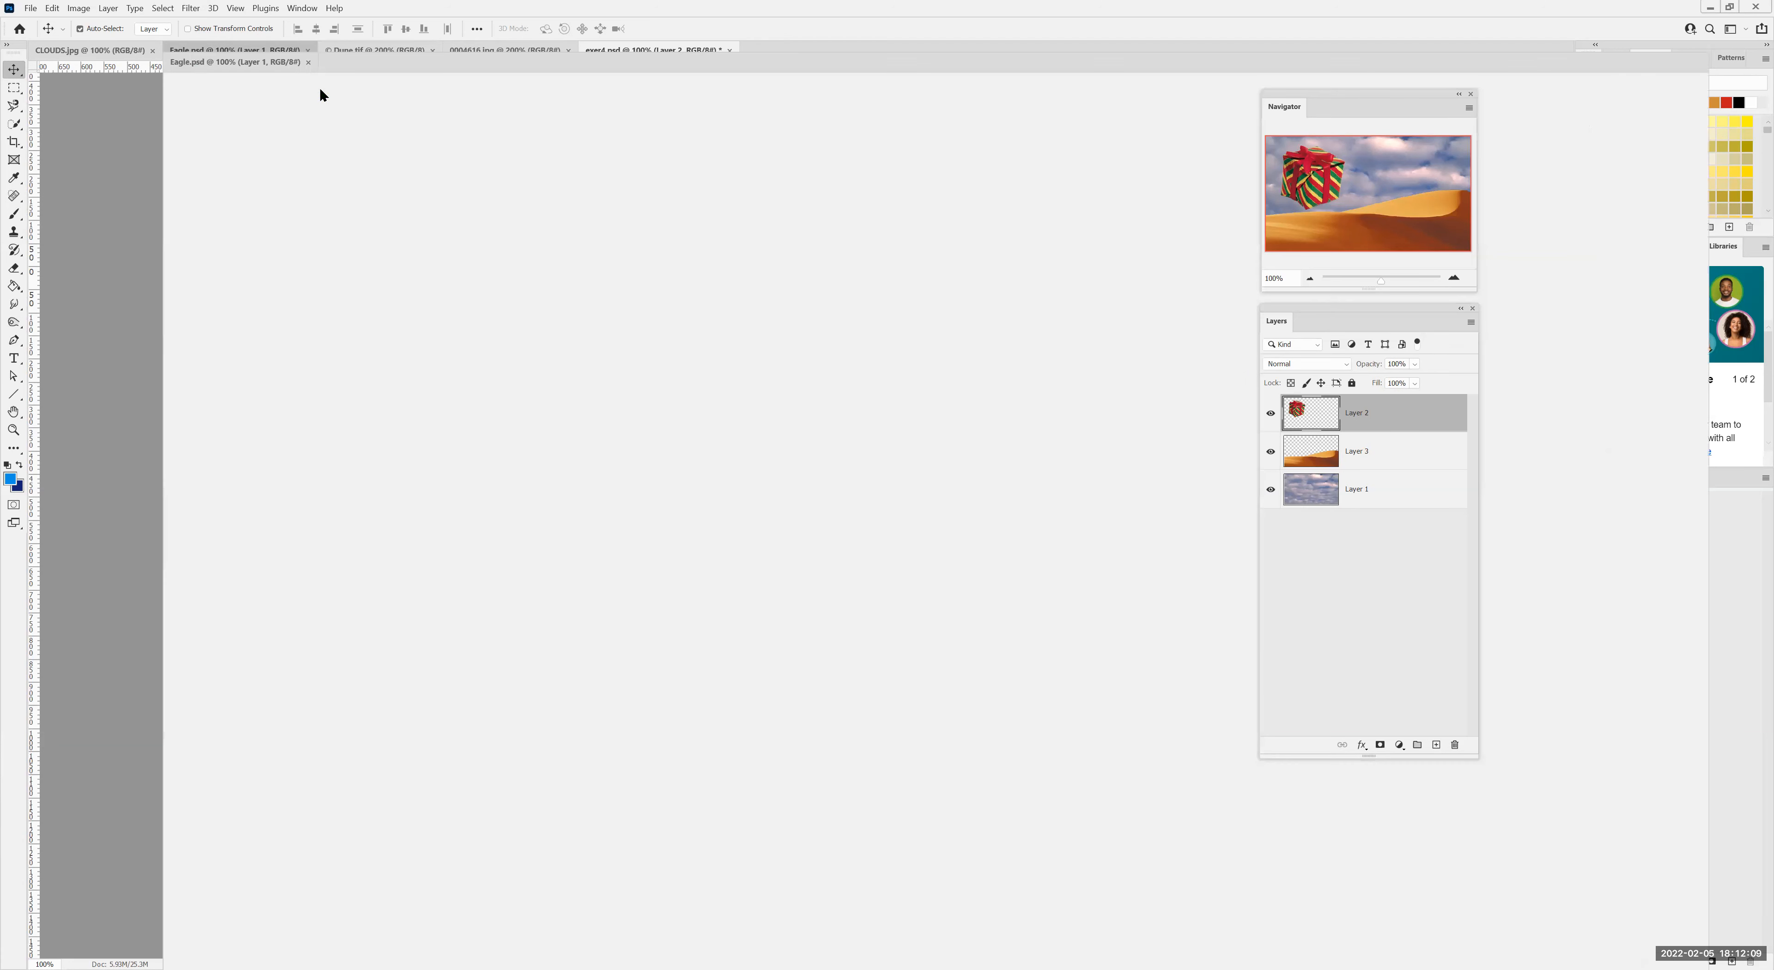
click(296, 10)
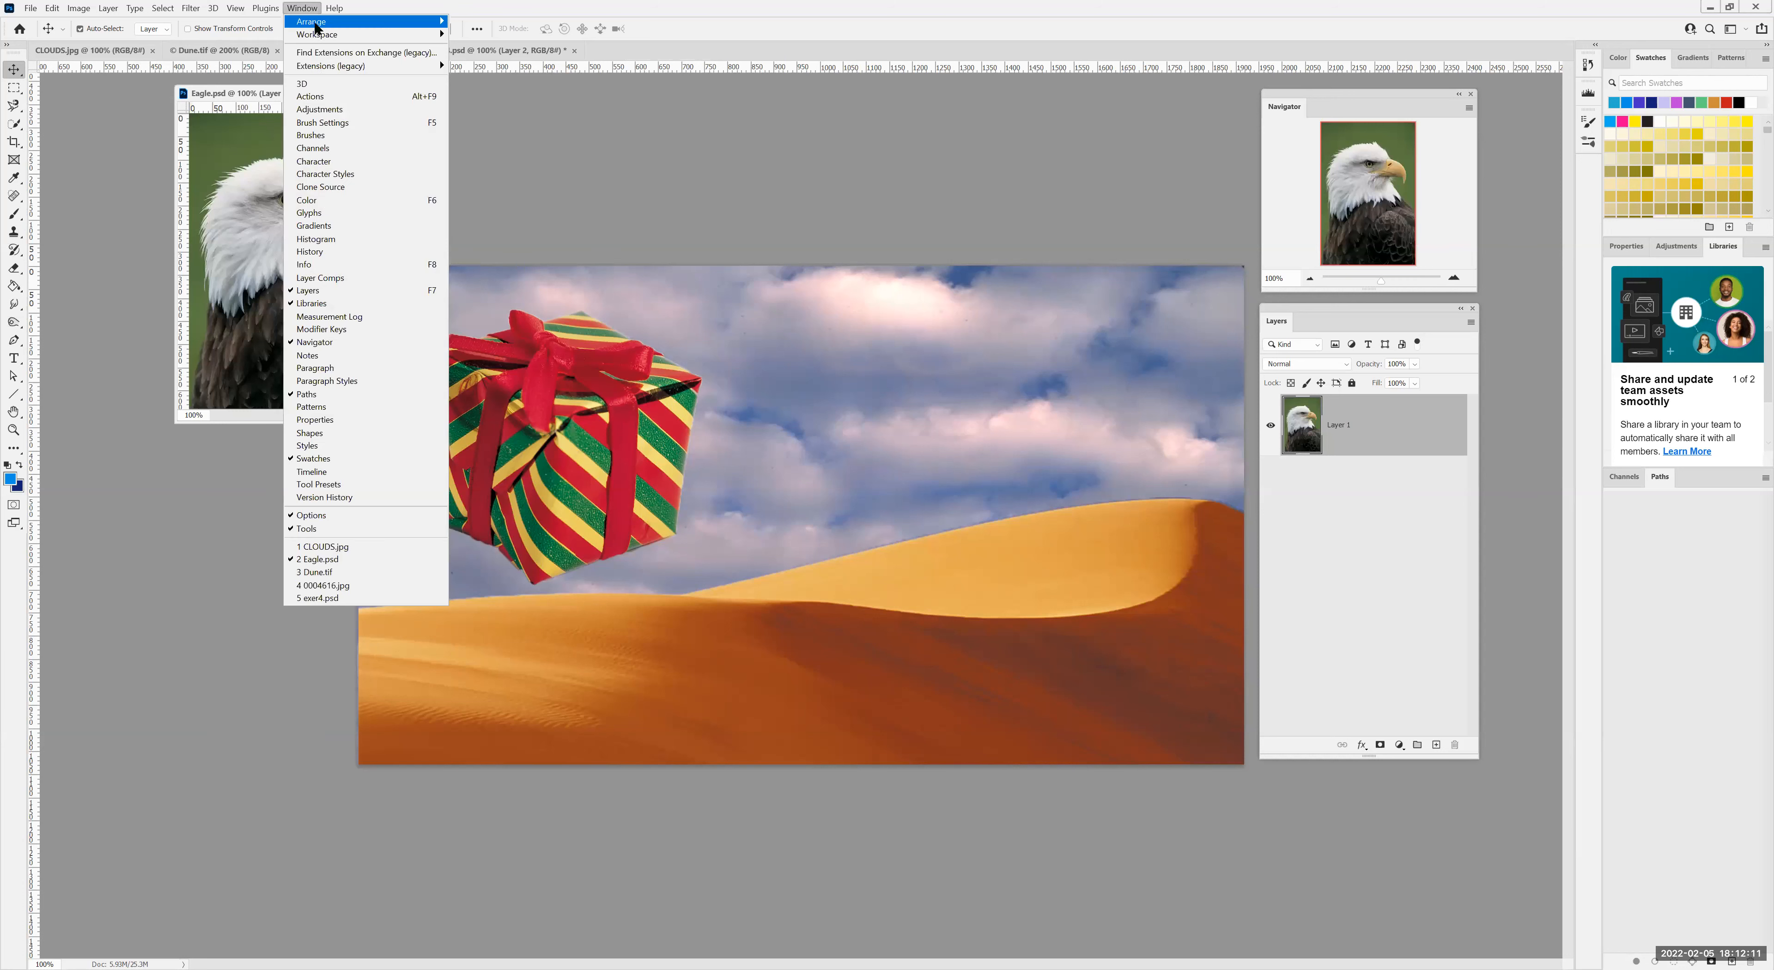
mouse_move(386, 23)
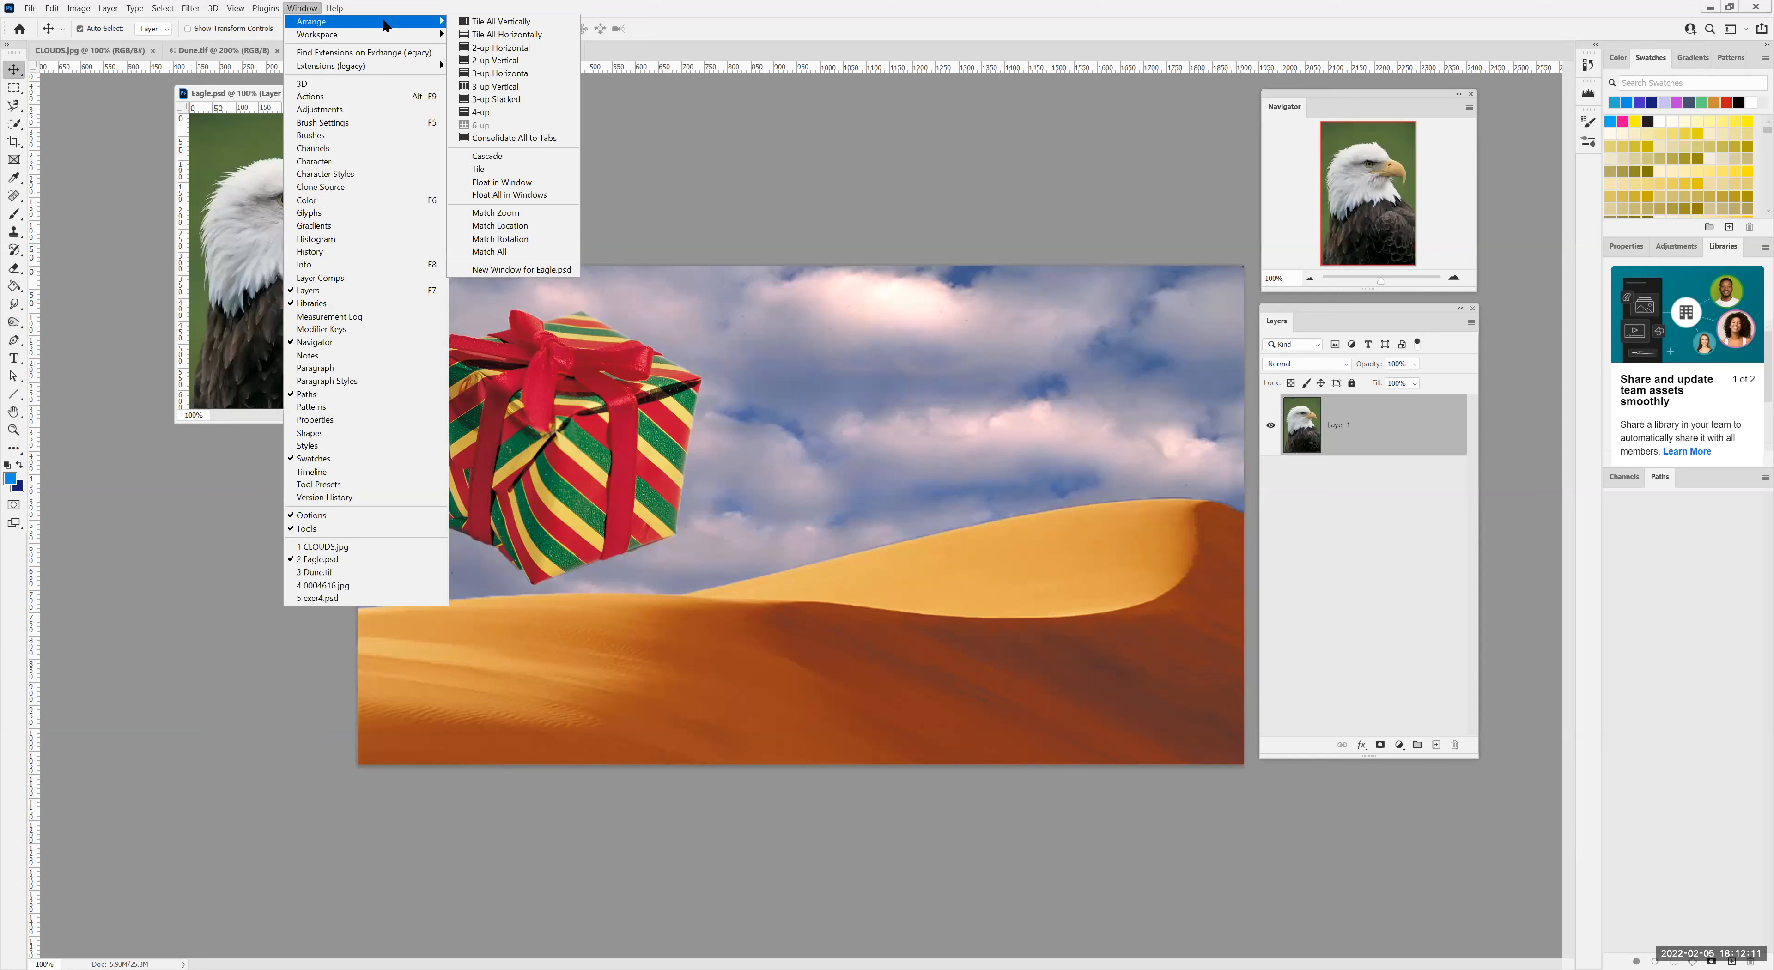
click(494, 139)
Switch back to exer4.psd and save the composite
click(631, 50)
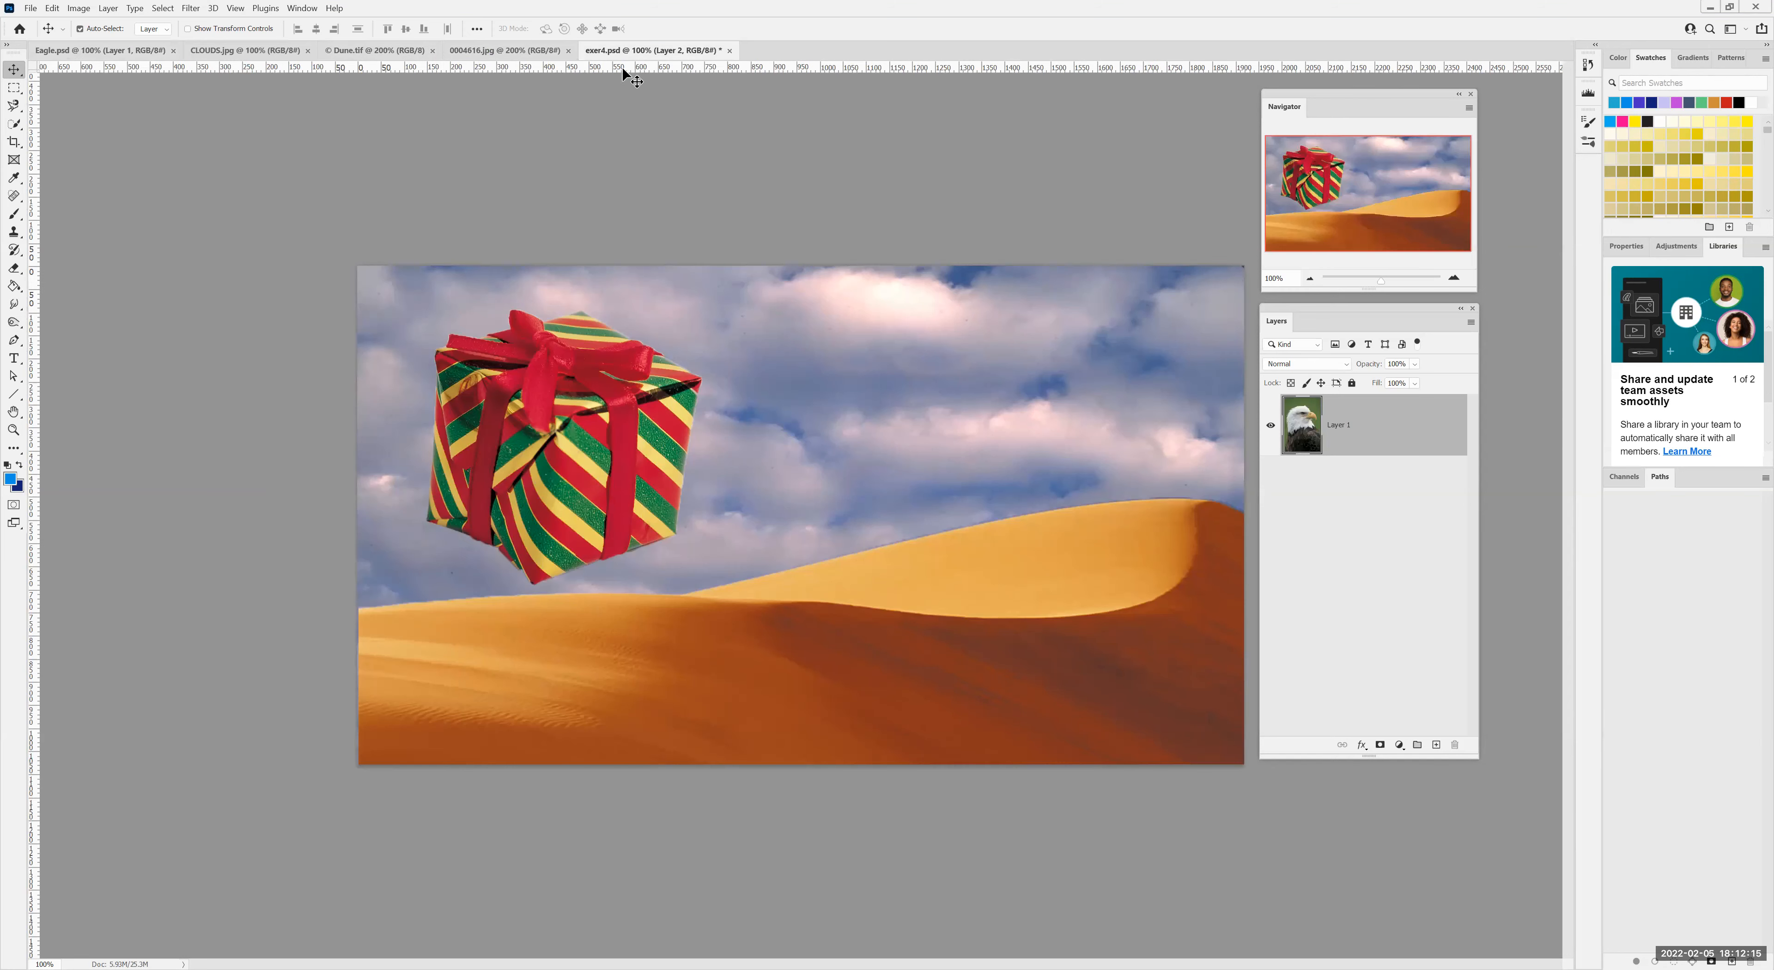
click(32, 10)
click(48, 165)
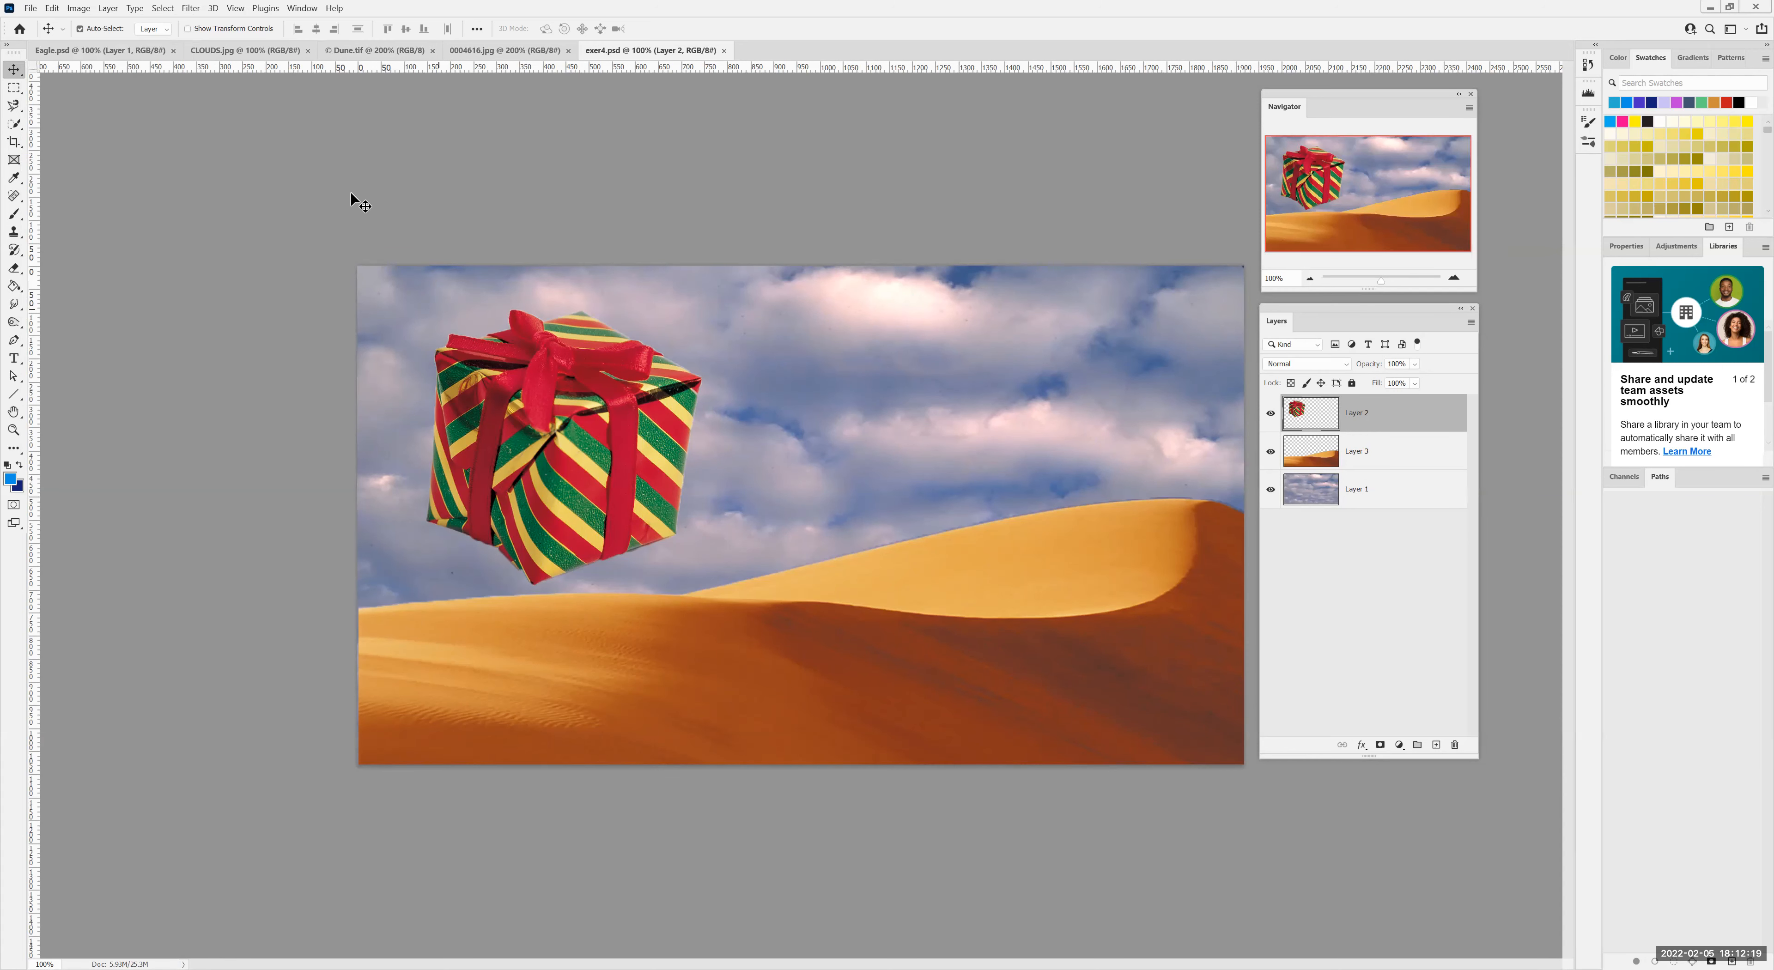
Switch to Eagle.psd and view the whole eagle at 200%
click(111, 54)
click(13, 432)
click(793, 581)
click(820, 603)
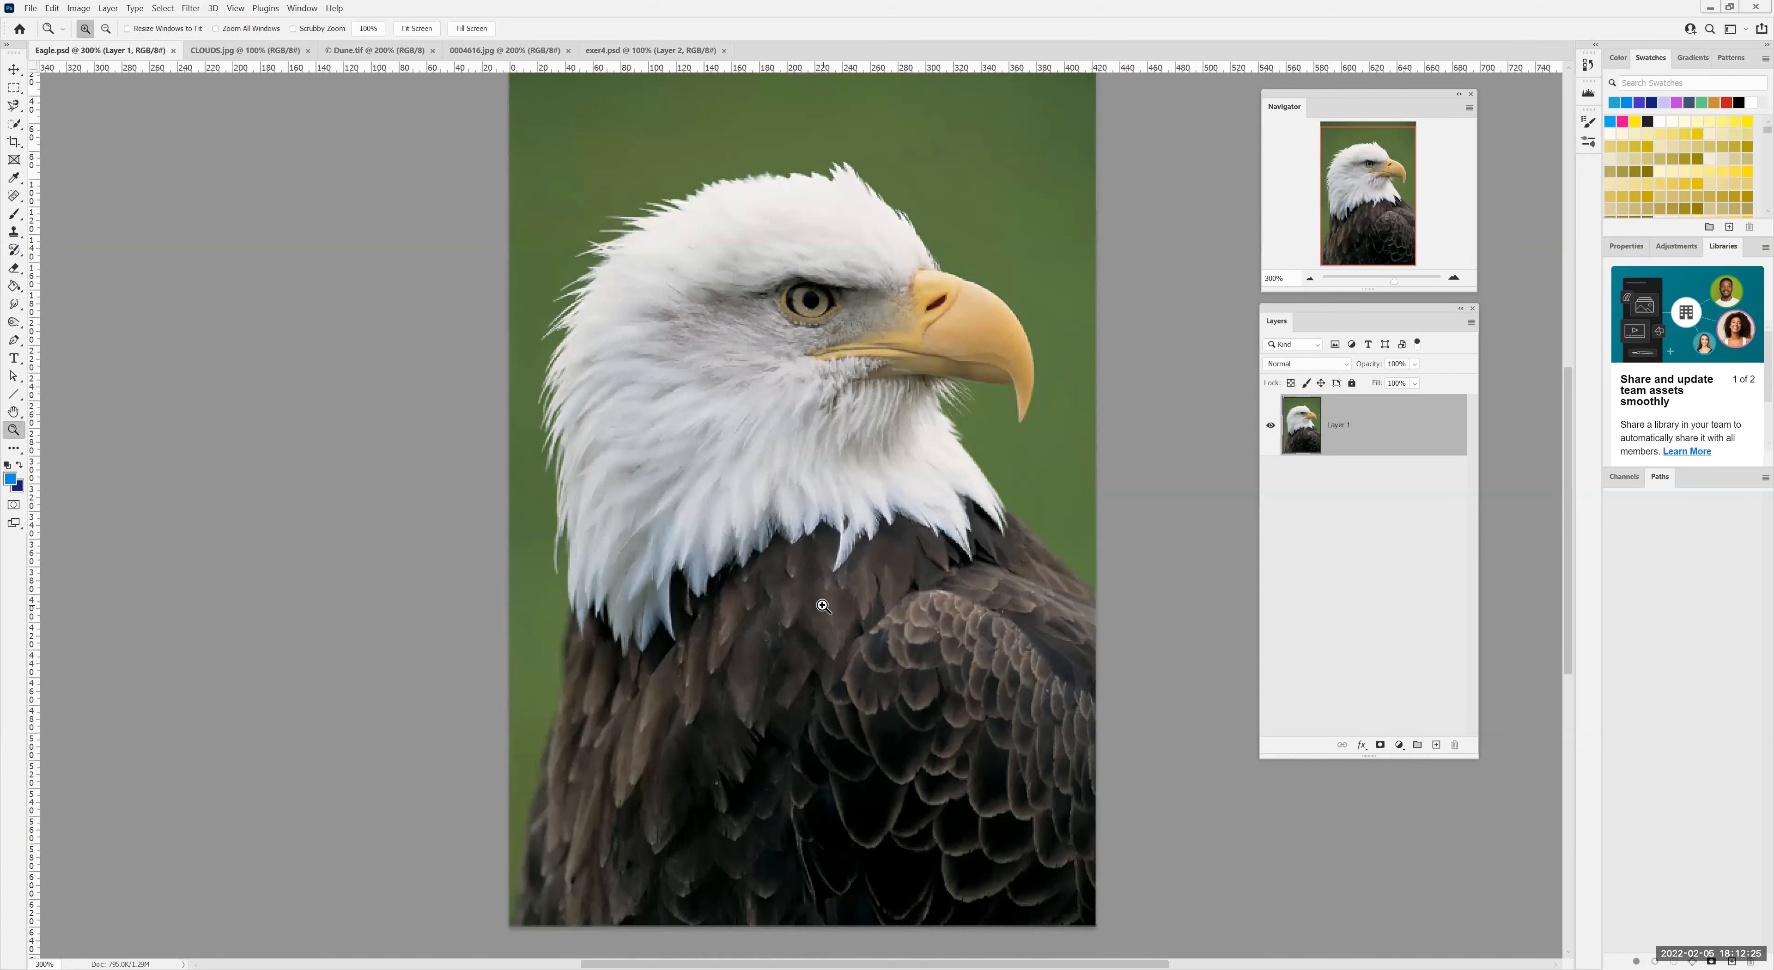
alt+click(853, 631)
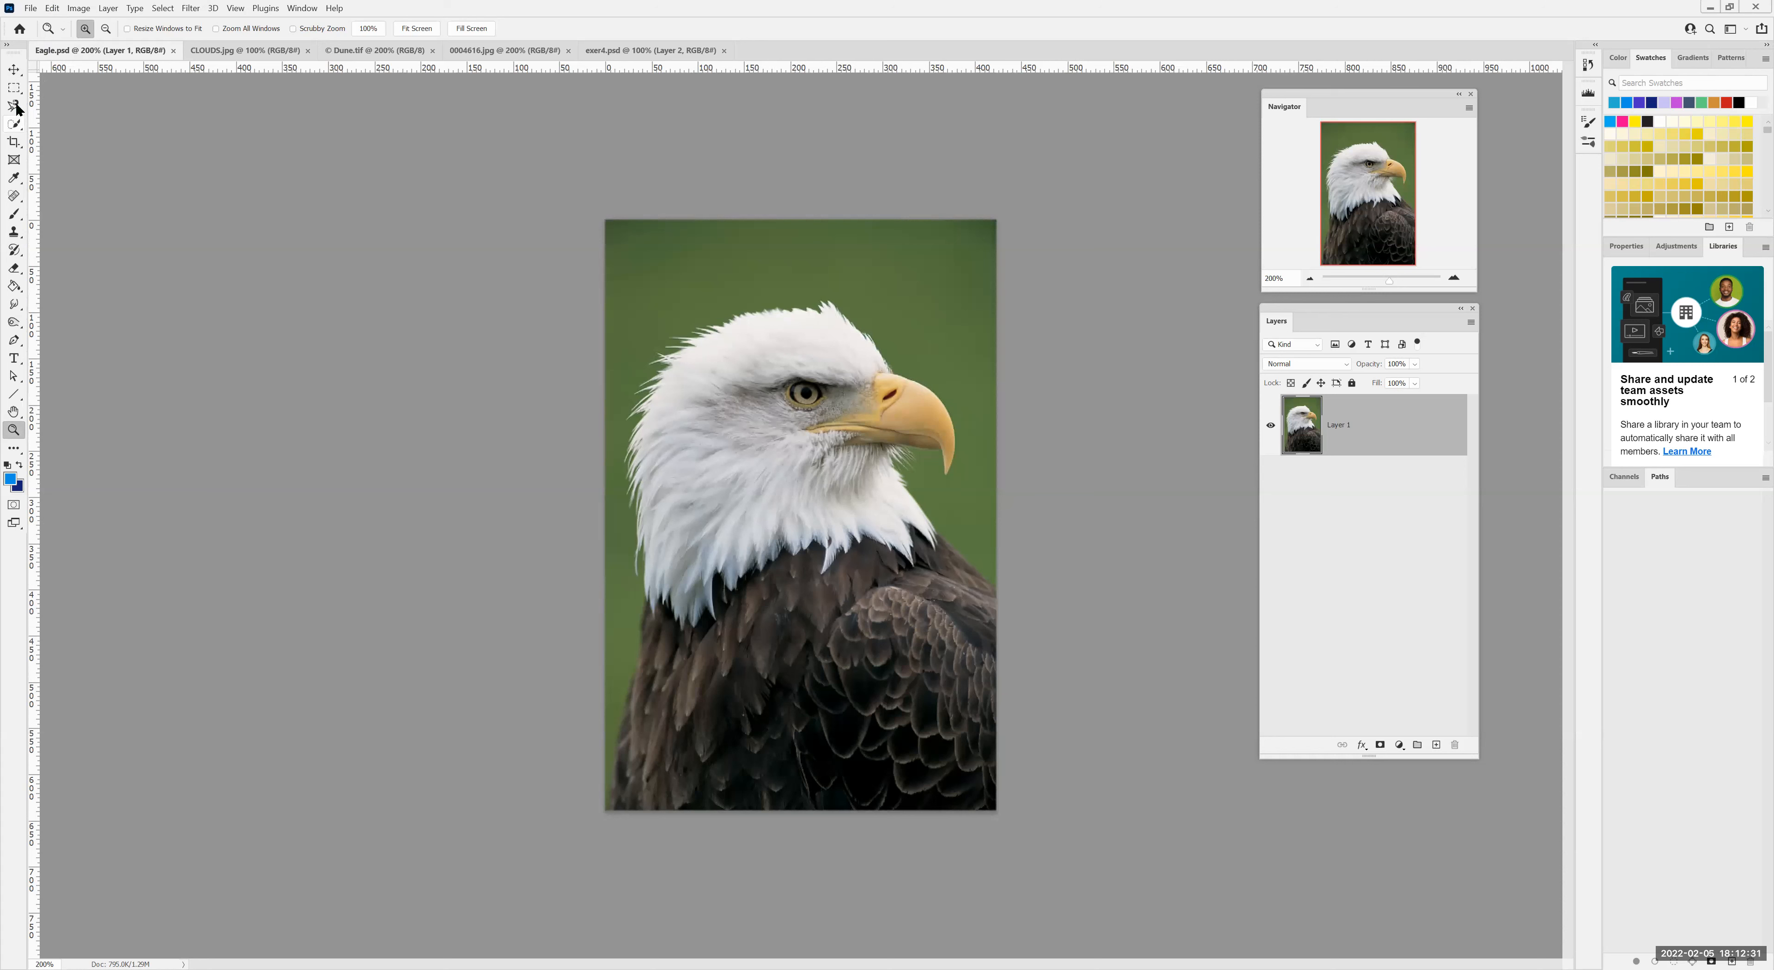
Try selecting the eagle with a rectangular frame of the Object Selection Tool, and clear that selection
click(11, 127)
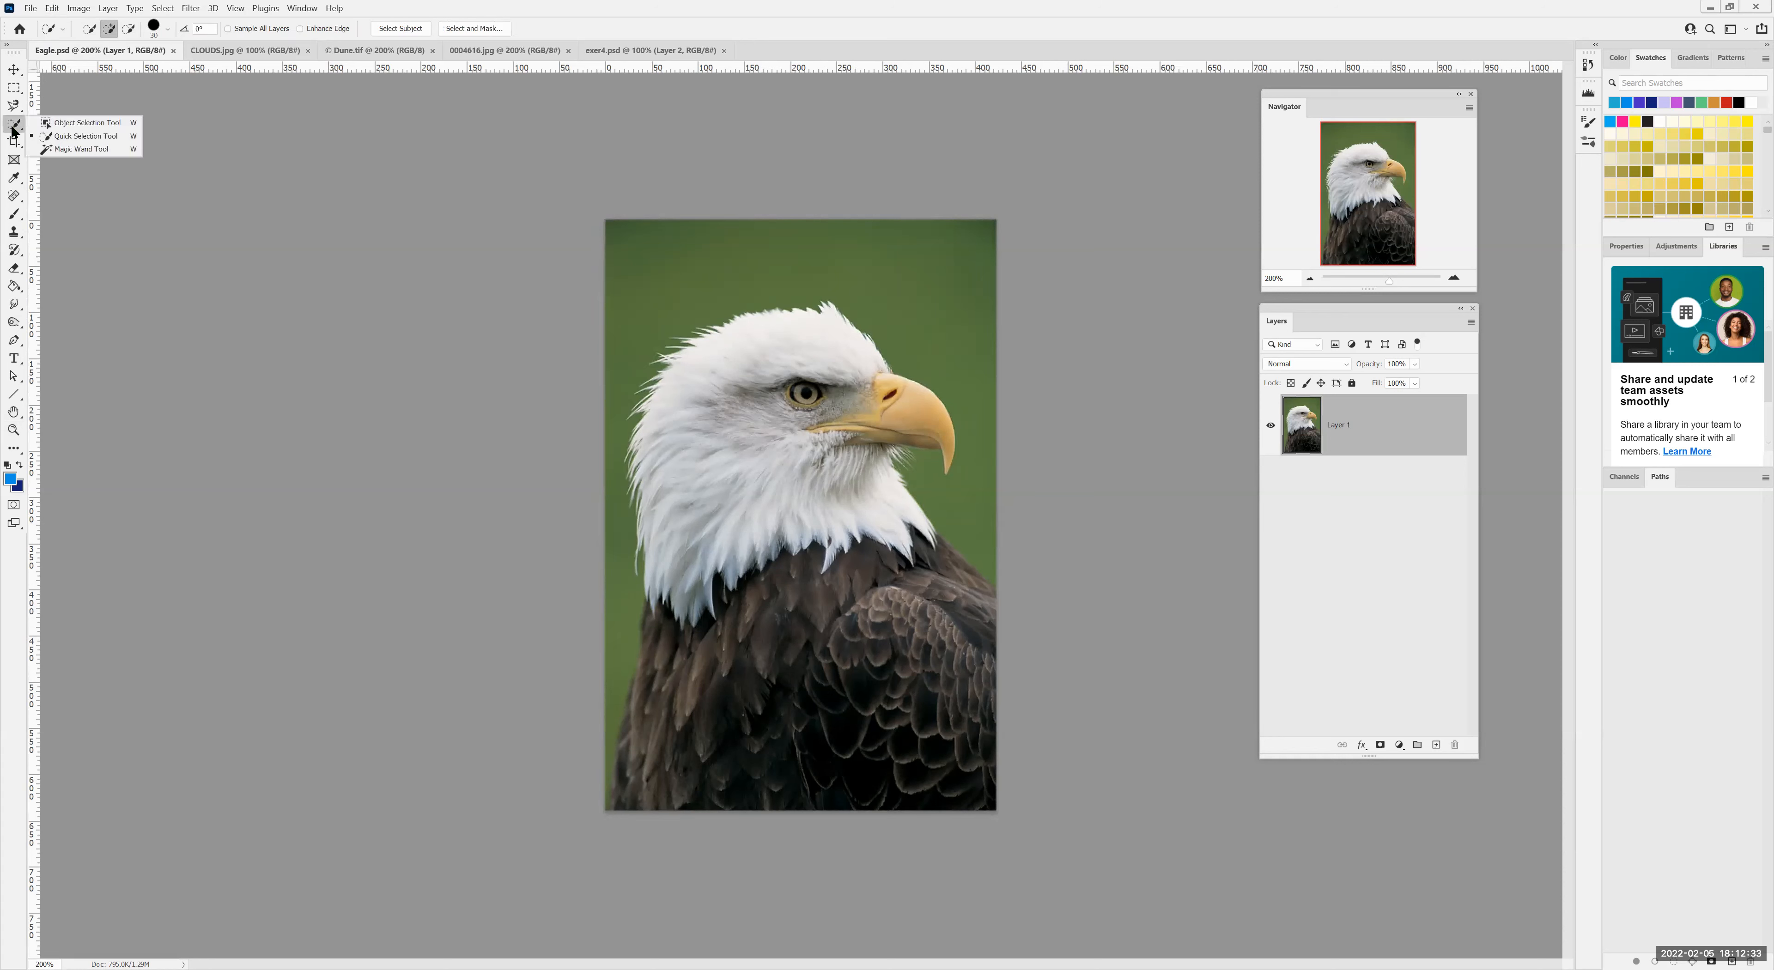
click(50, 123)
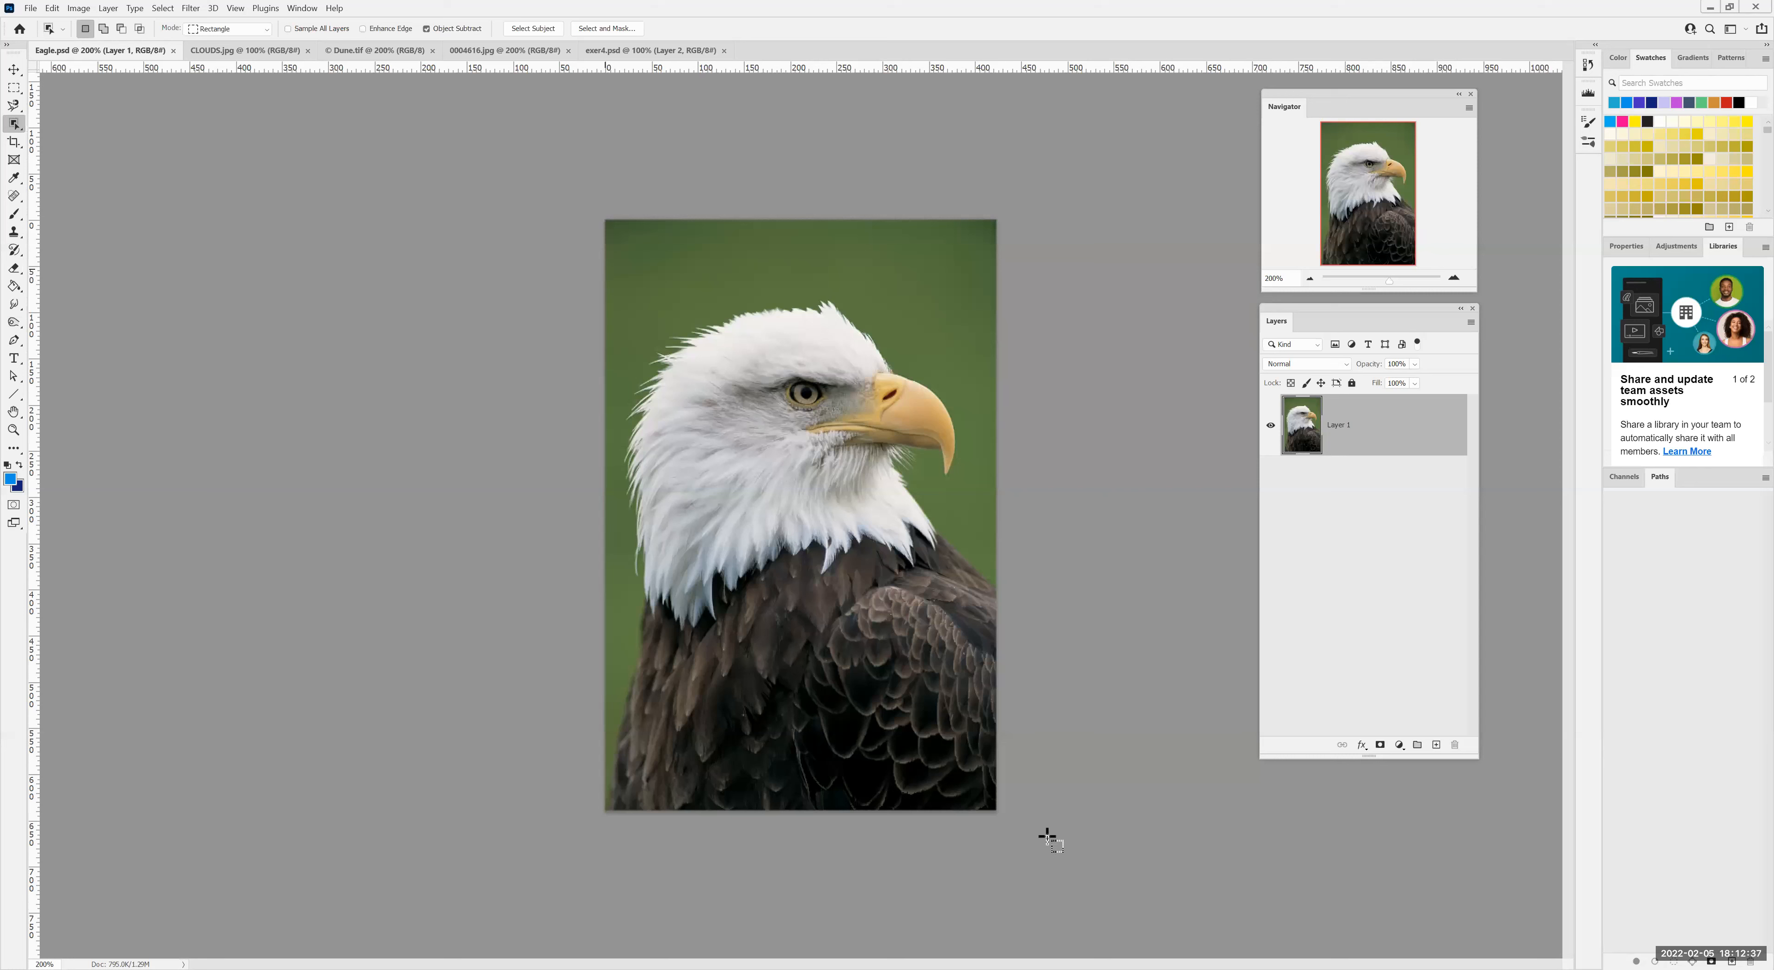
drag(605, 269, 1047, 835)
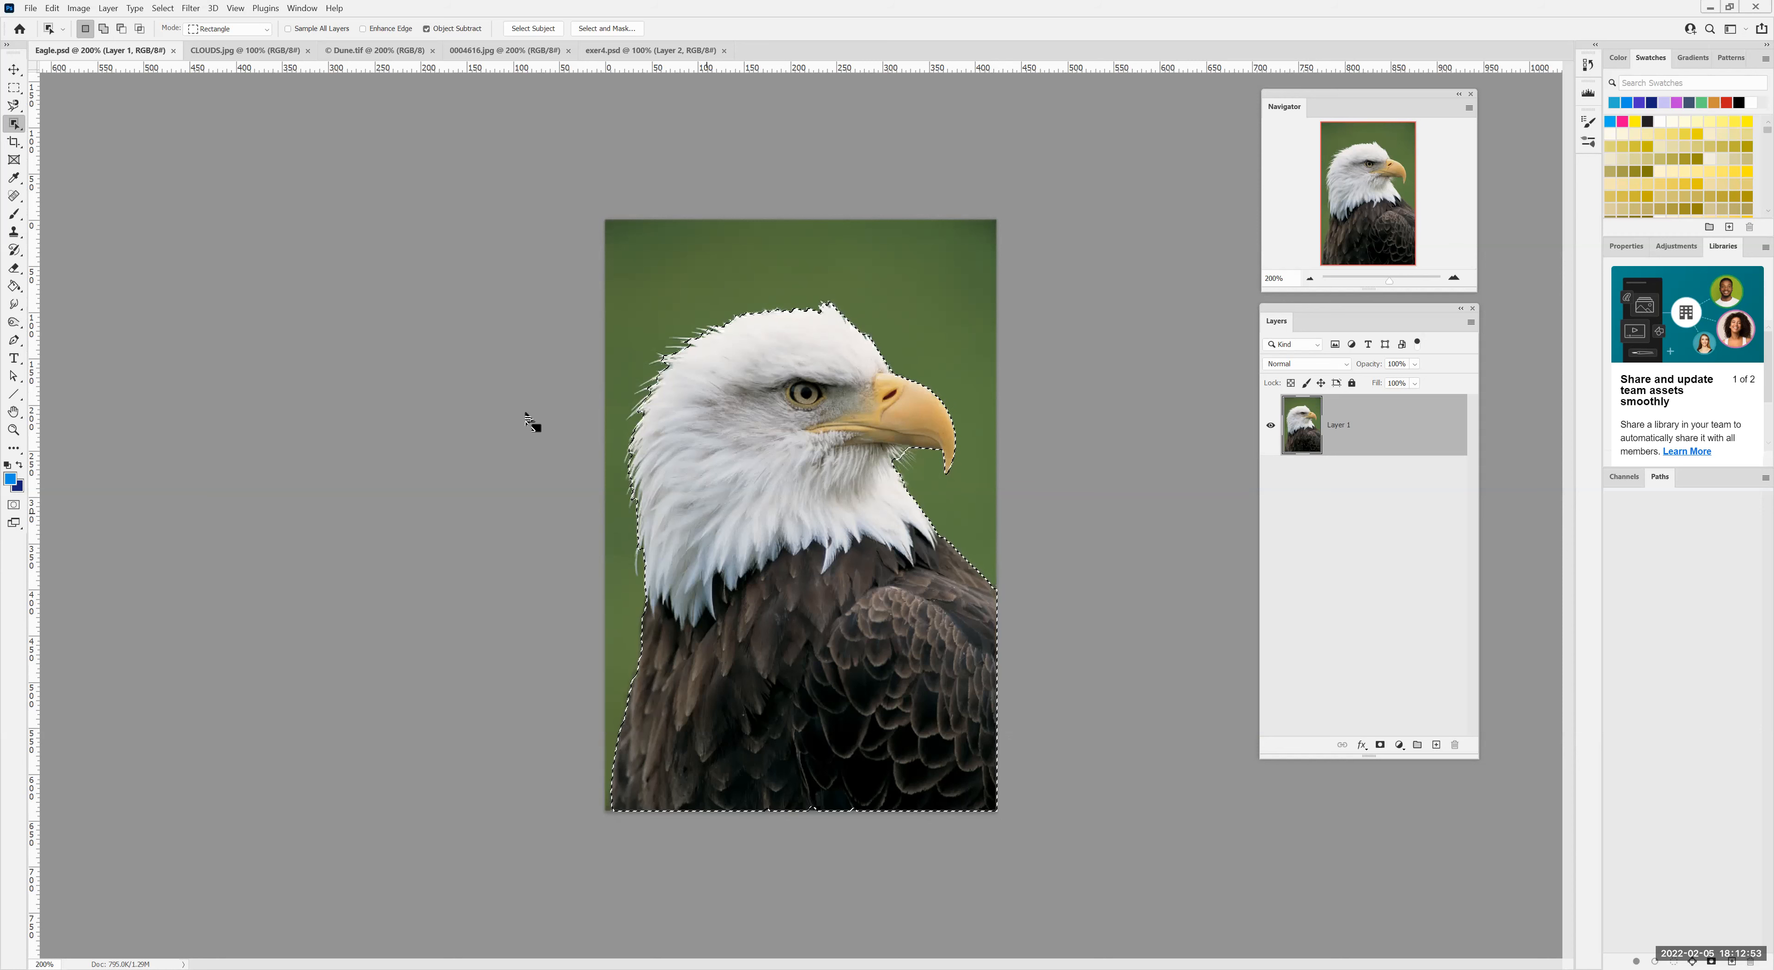
click(162, 8)
click(158, 36)
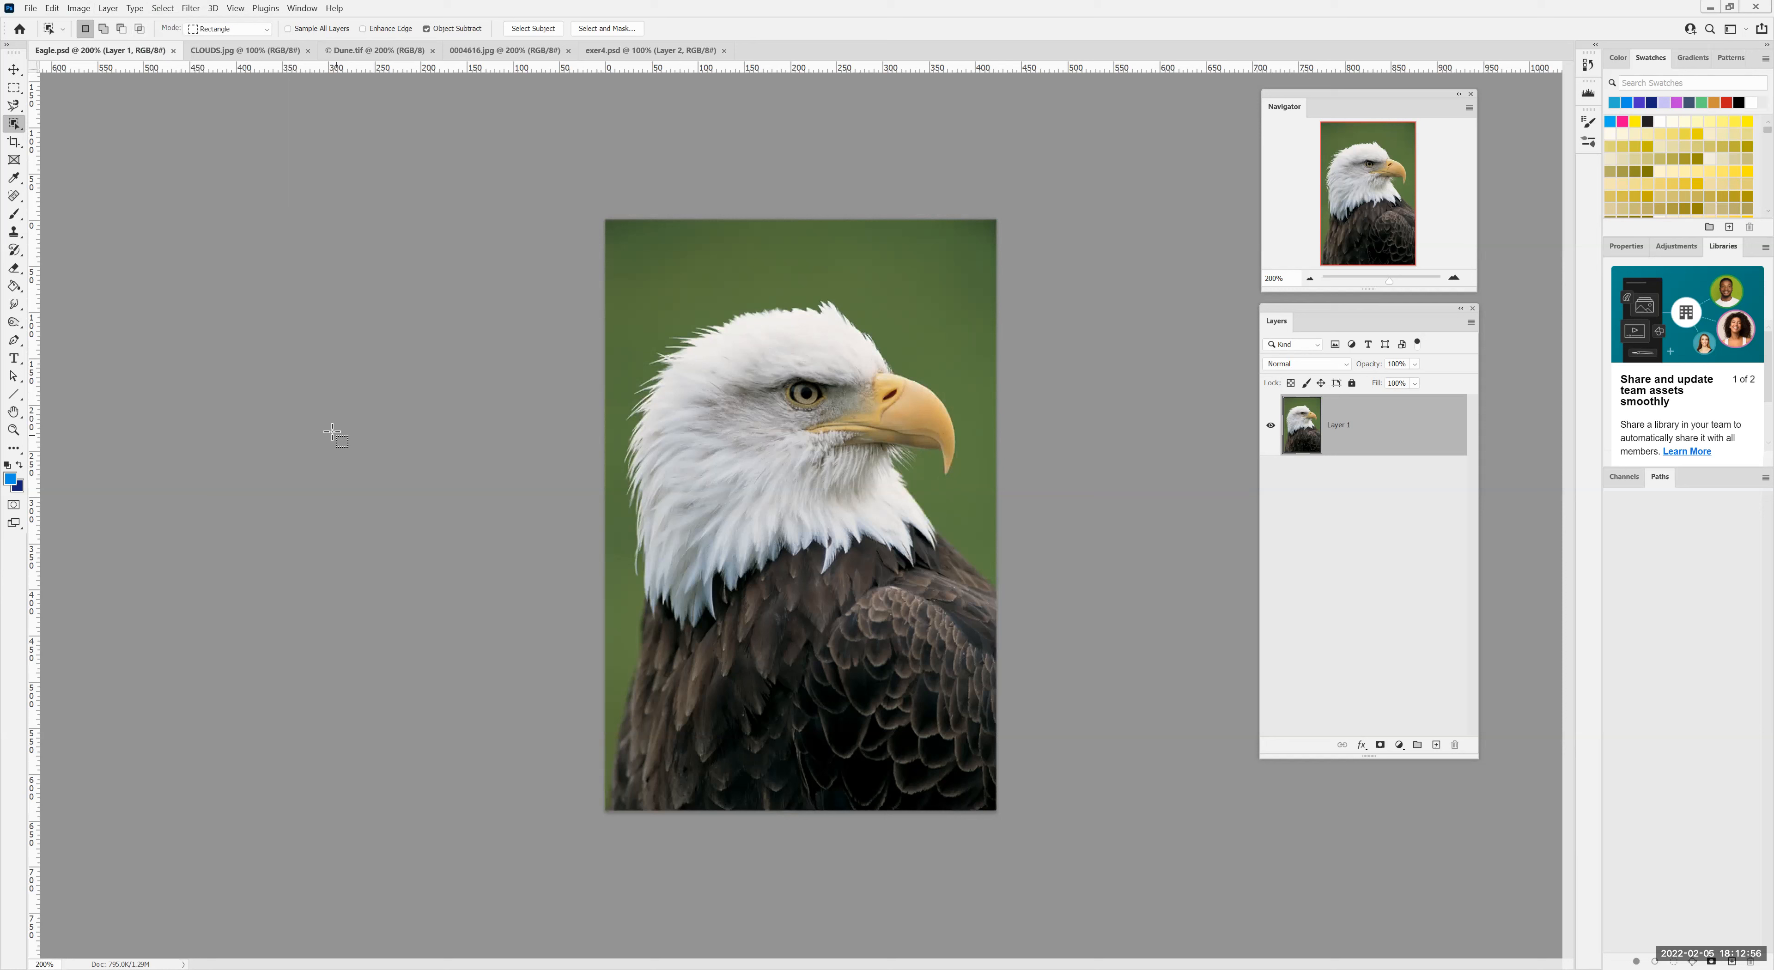
Try selecting the eagle with the Quick Selection Tool, subtracting the green background along its back
right_click(23, 128)
click(85, 135)
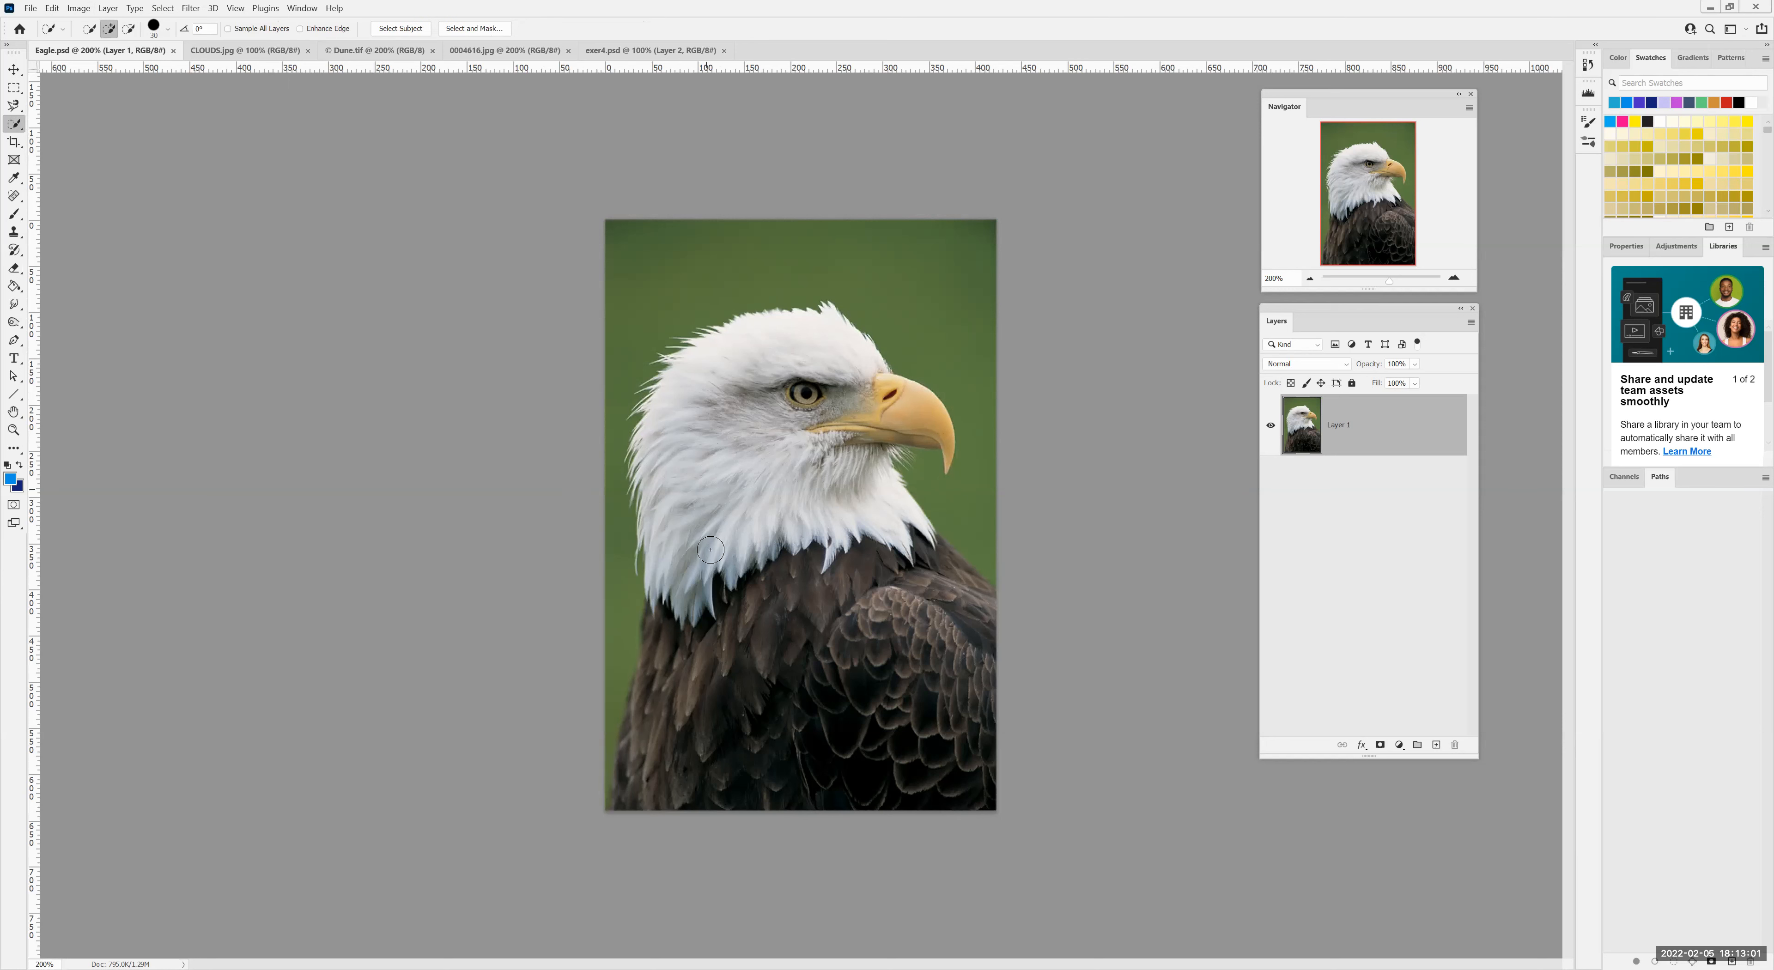
mouse_move(689, 774)
mouse_down()
mouse_move(682, 433)
mouse_move(790, 656)
mouse_move(942, 755)
mouse_move(917, 603)
mouse_move(881, 533)
mouse_move(964, 596)
mouse_up()
key(alt)
drag(582, 435, 609, 514)
drag(614, 578, 578, 800)
drag(604, 710, 587, 820)
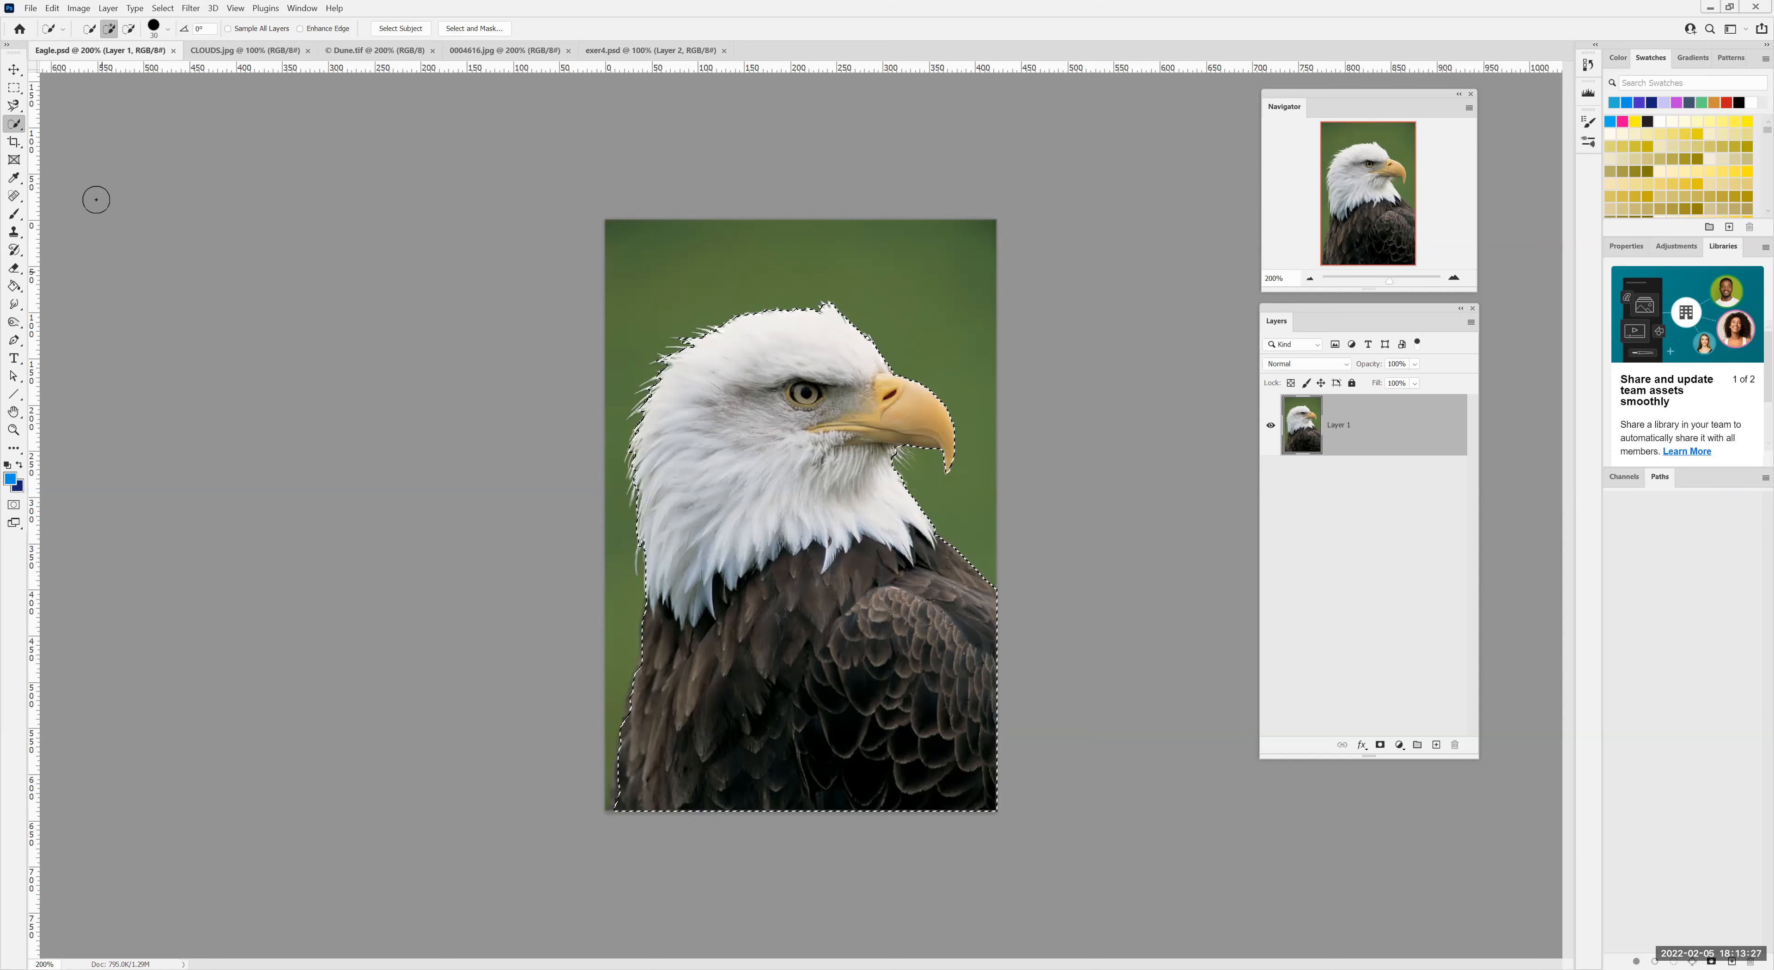
Switch to the Rectangular Marquee Tool and deselect the eagle
click(16, 89)
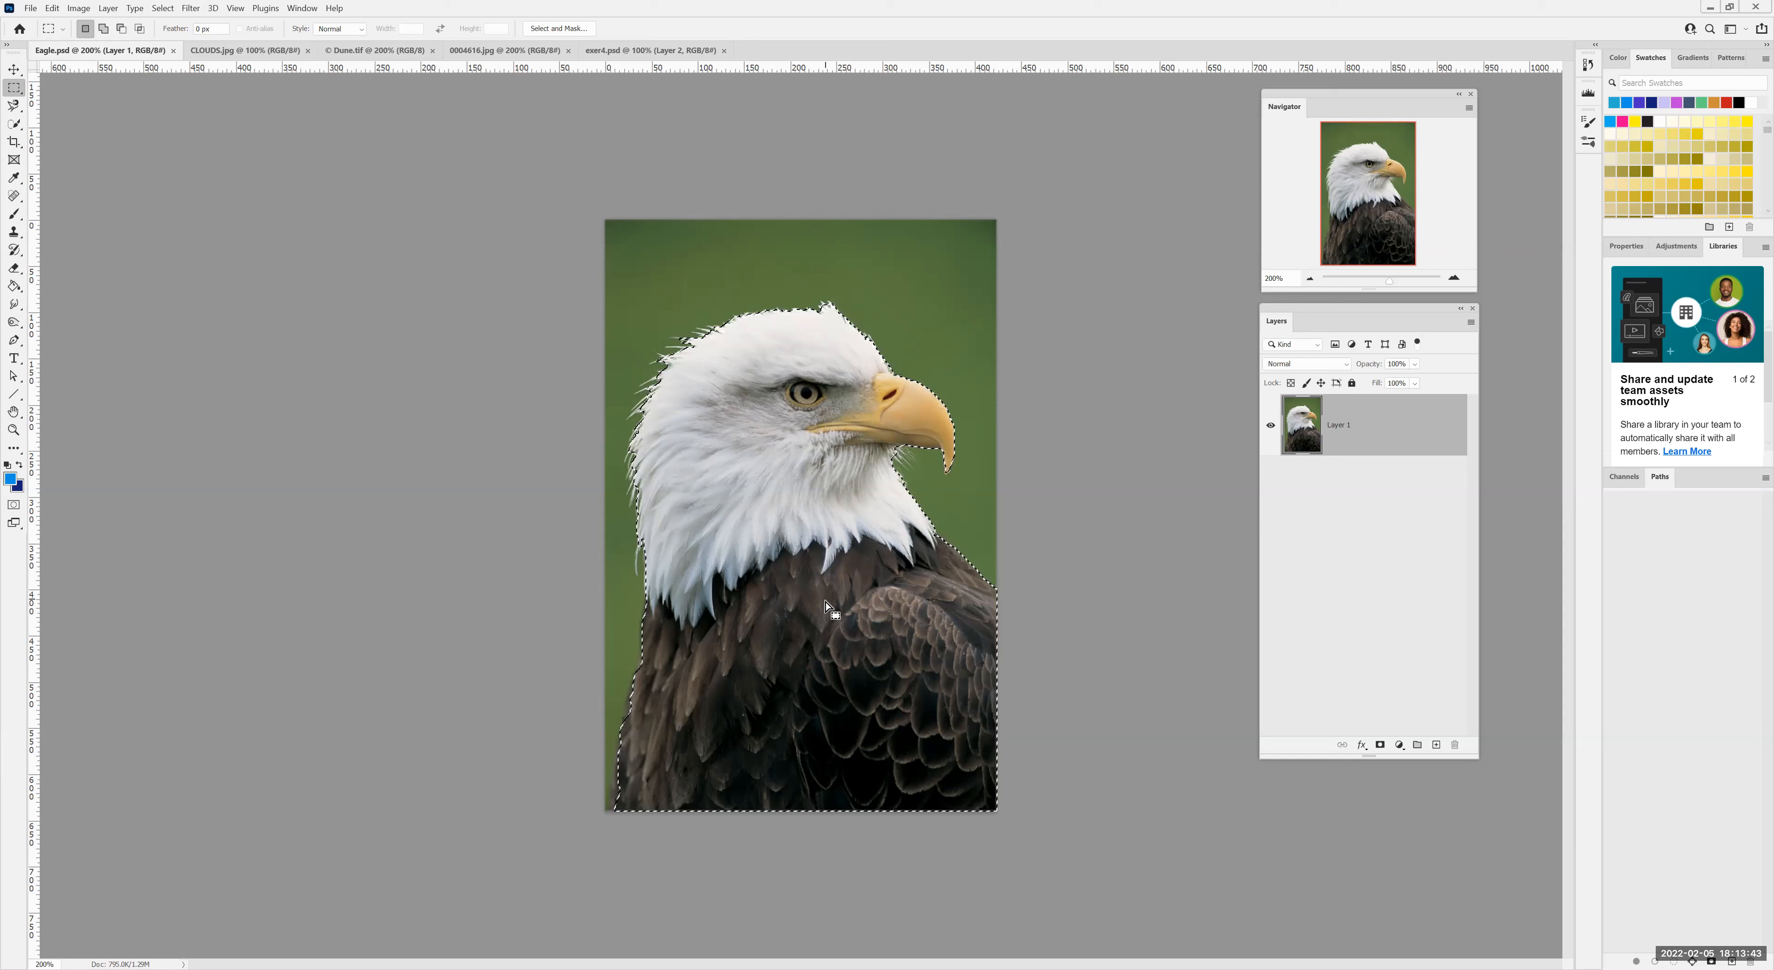
key(shift)
drag(766, 408, 662, 256)
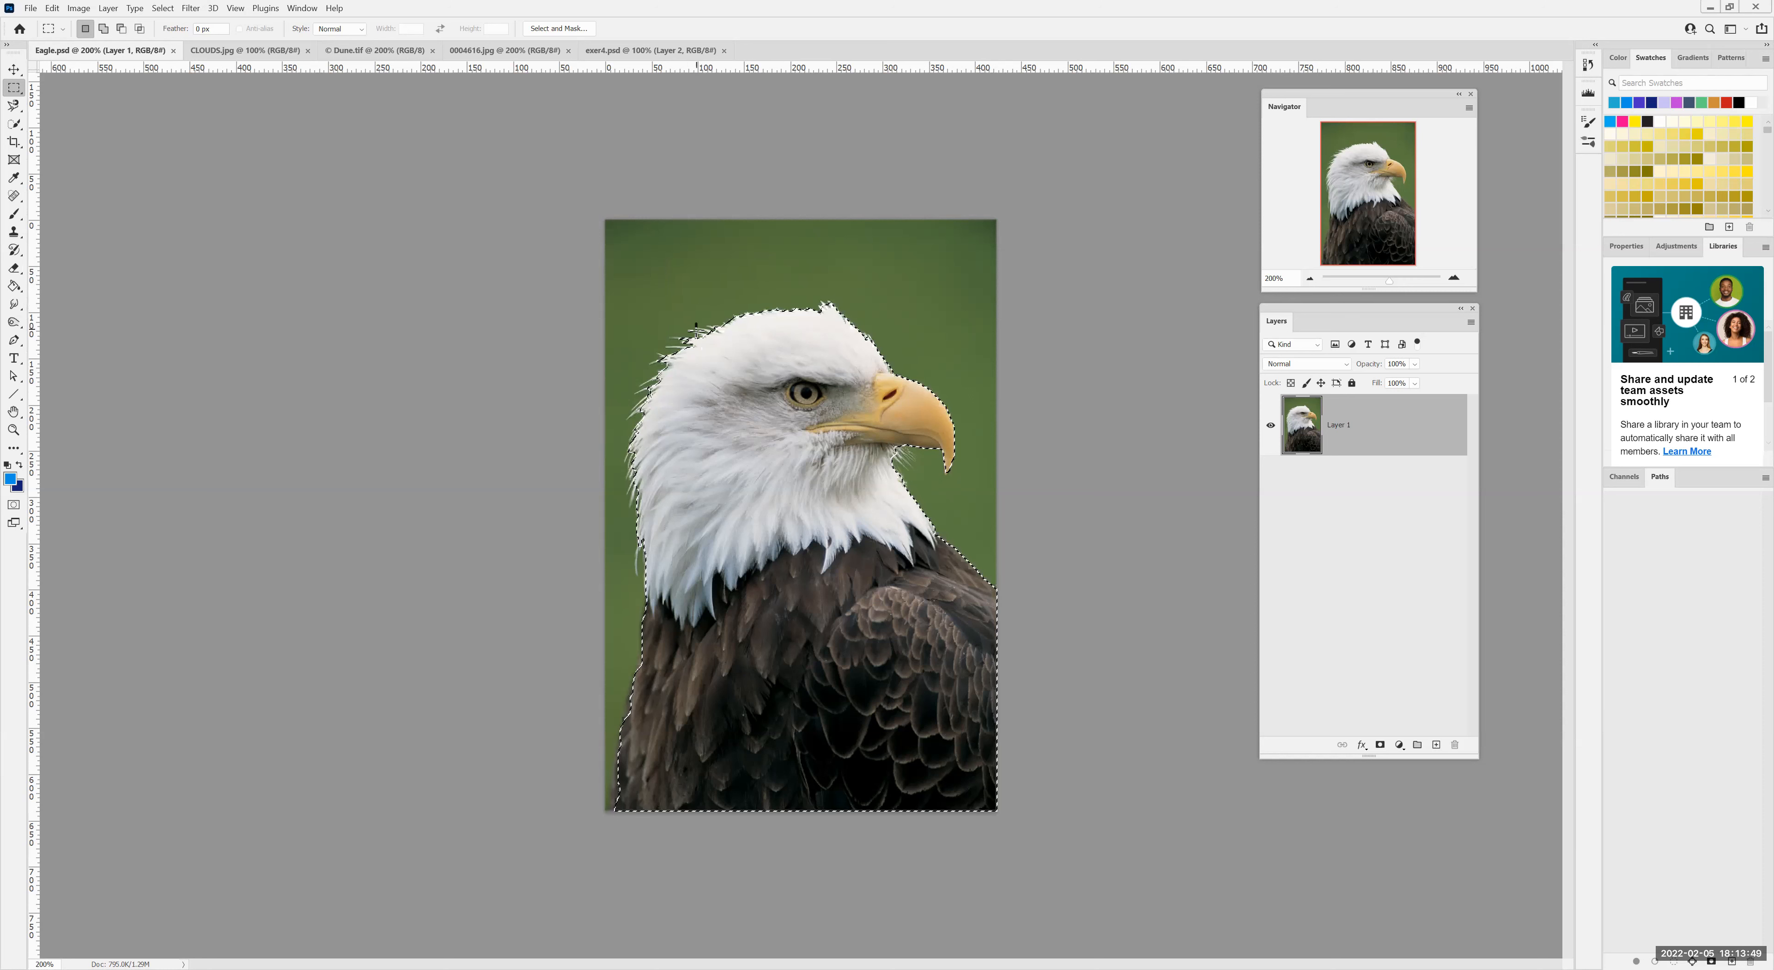
key(alt)
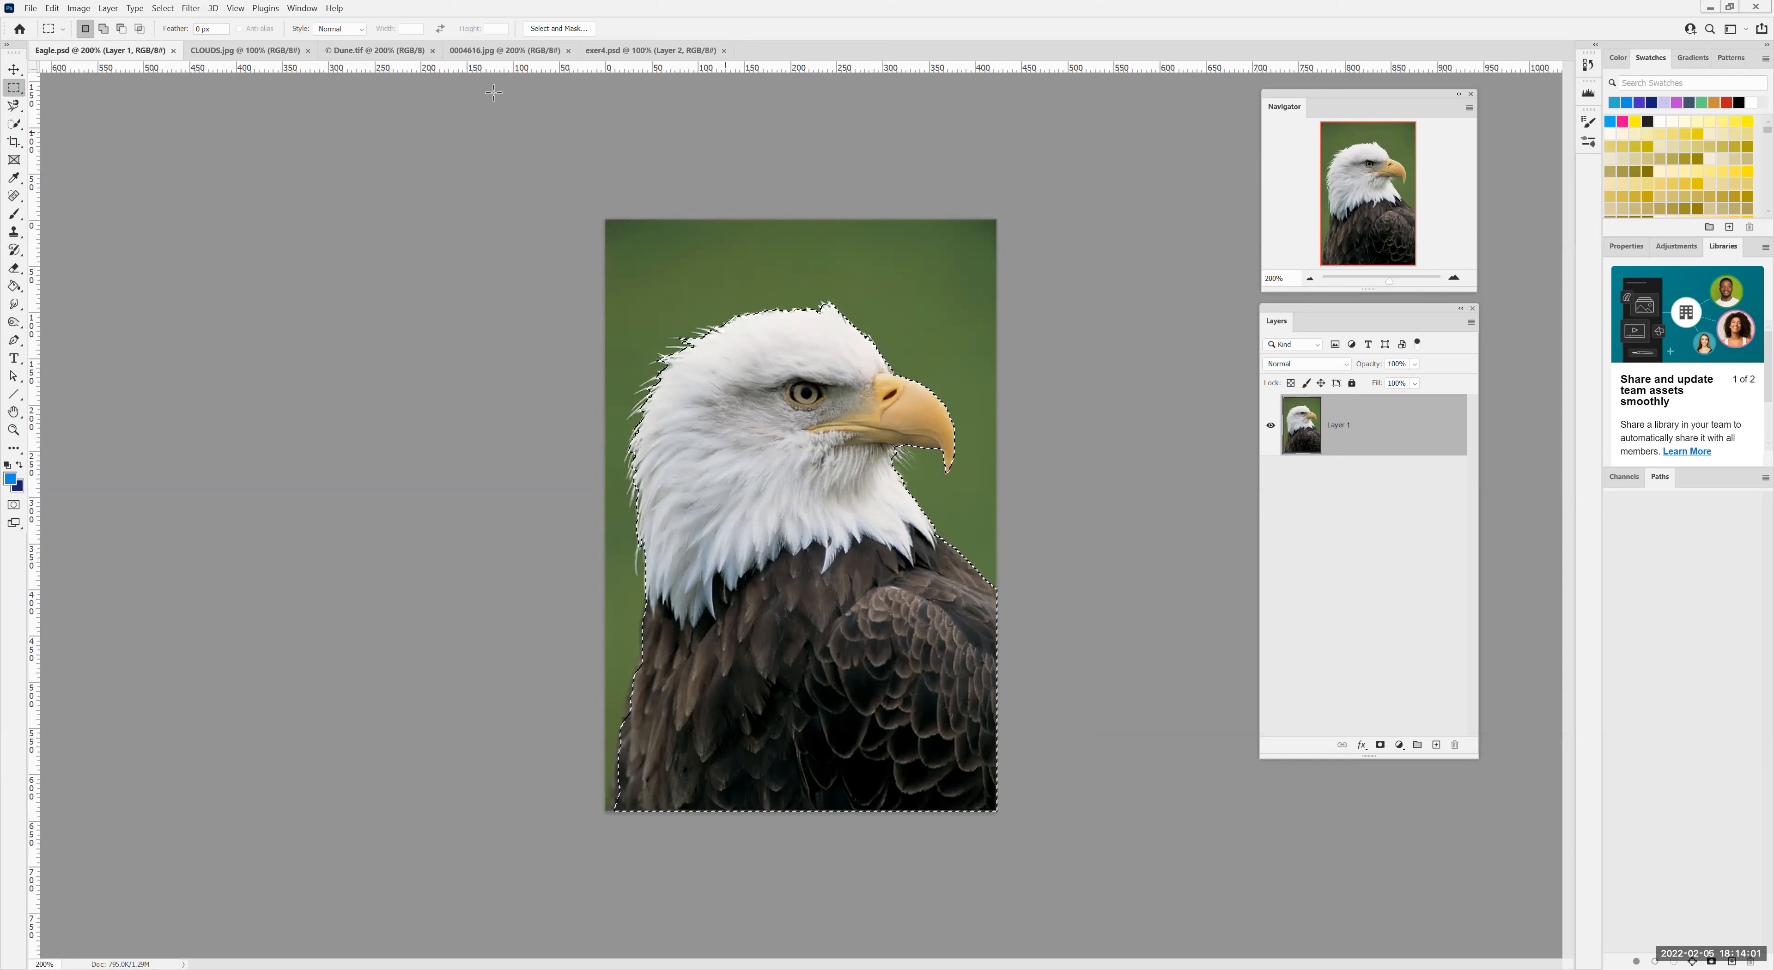
click(171, 10)
click(176, 41)
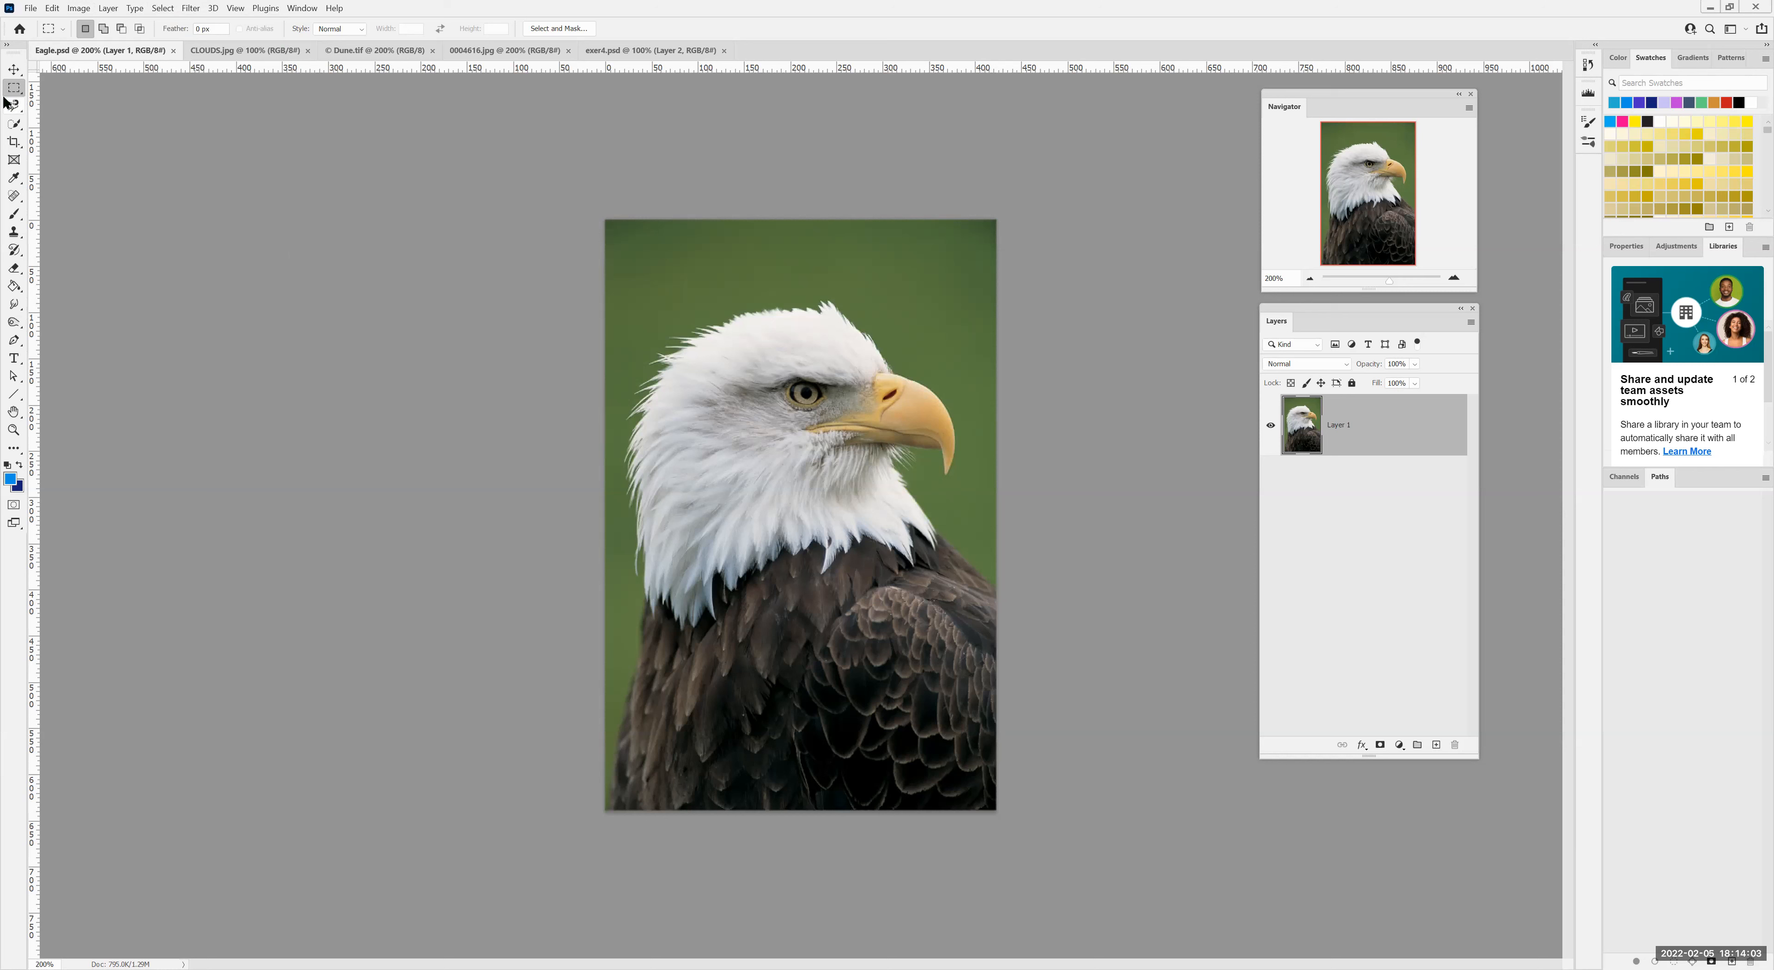
Try selecting the green background around the eagle with the Quick Selection Tool
click(14, 124)
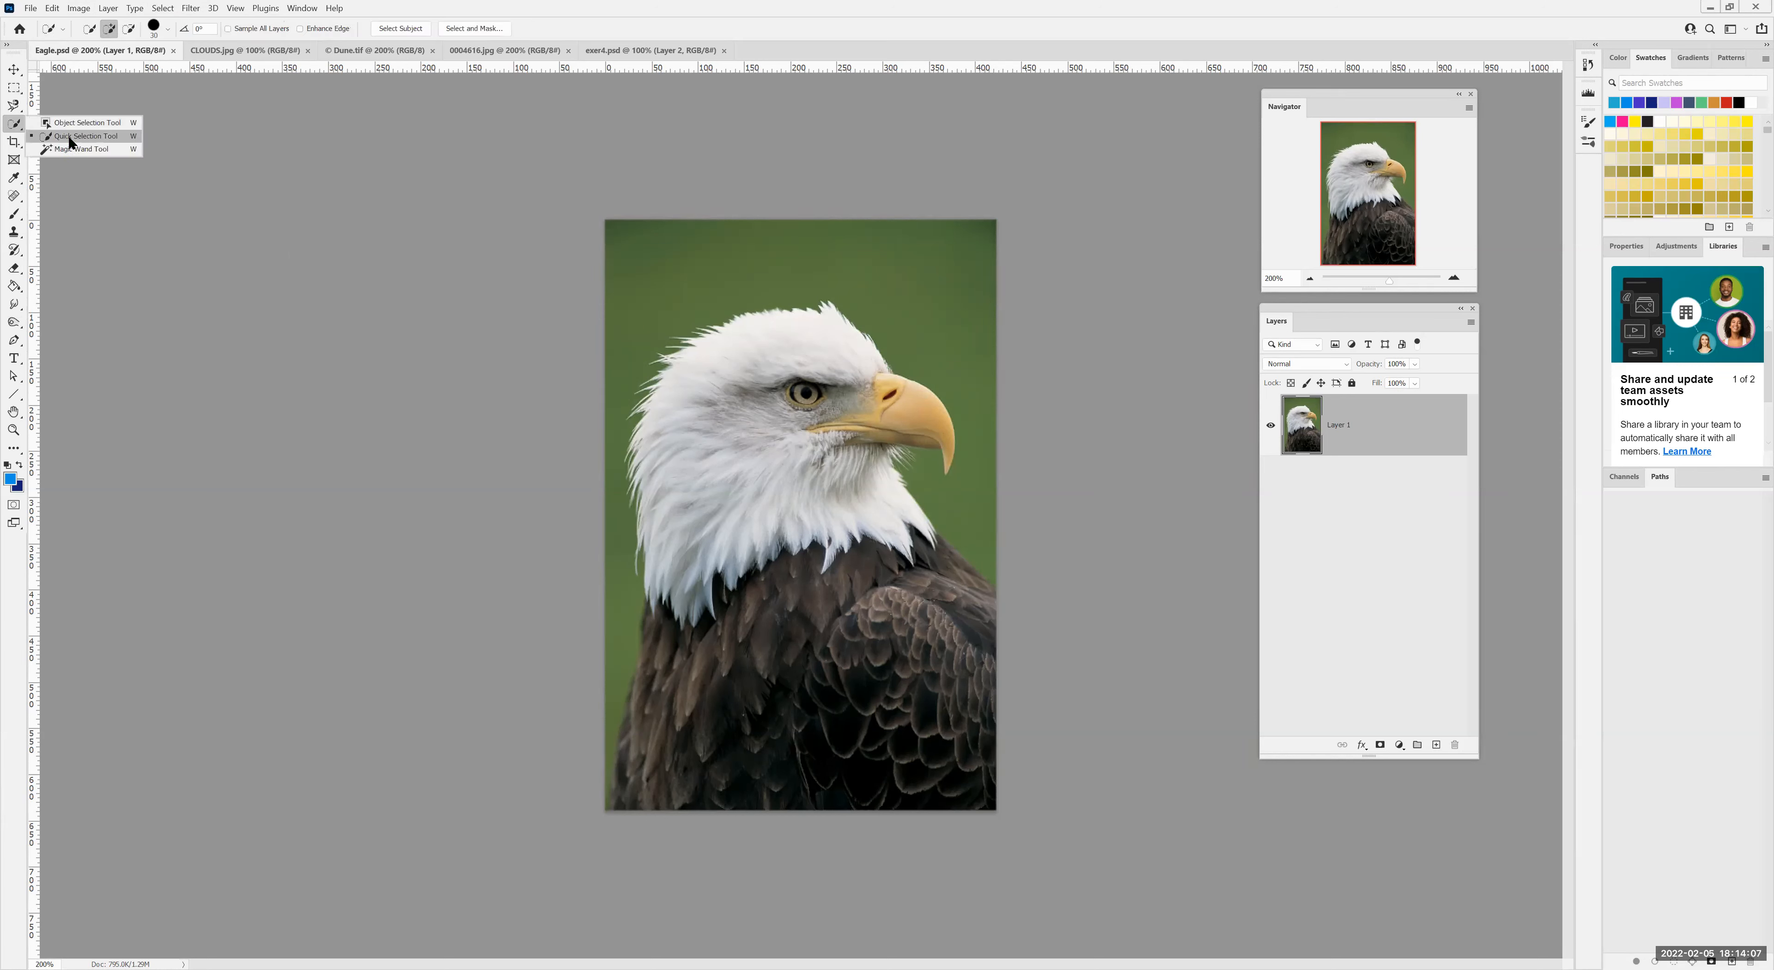
click(70, 143)
mouse_move(658, 265)
mouse_down()
mouse_move(854, 244)
mouse_move(929, 263)
mouse_move(981, 501)
mouse_up()
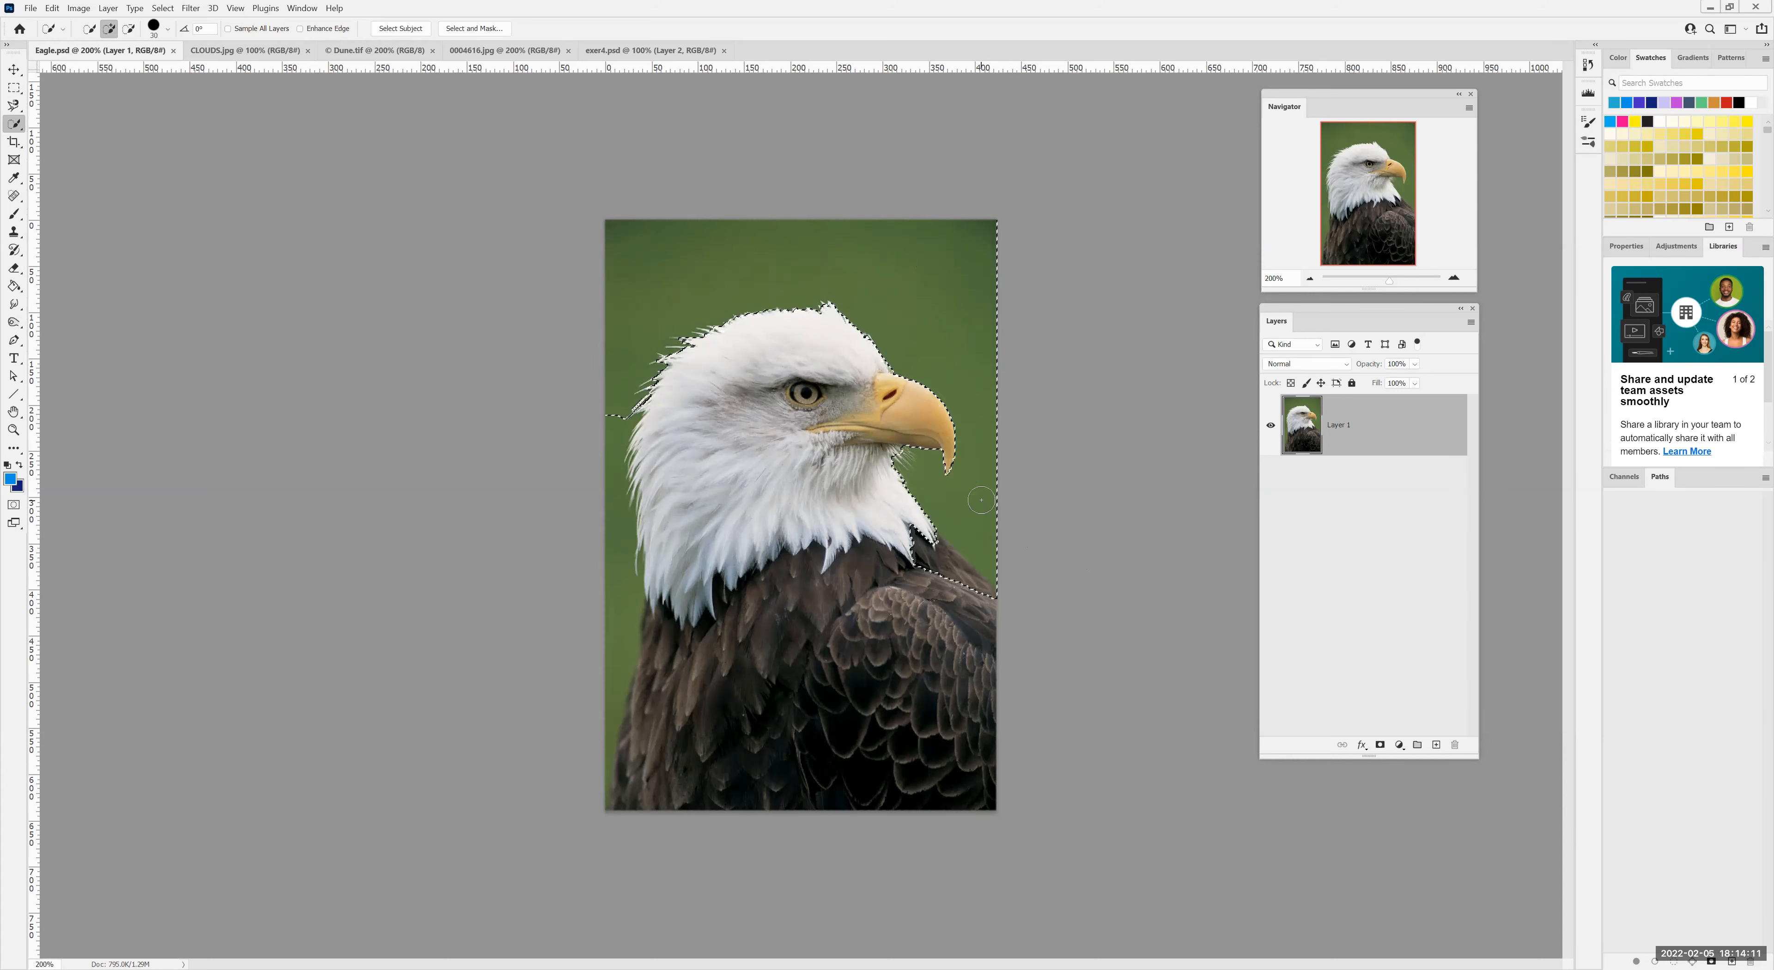
drag(606, 682, 602, 593)
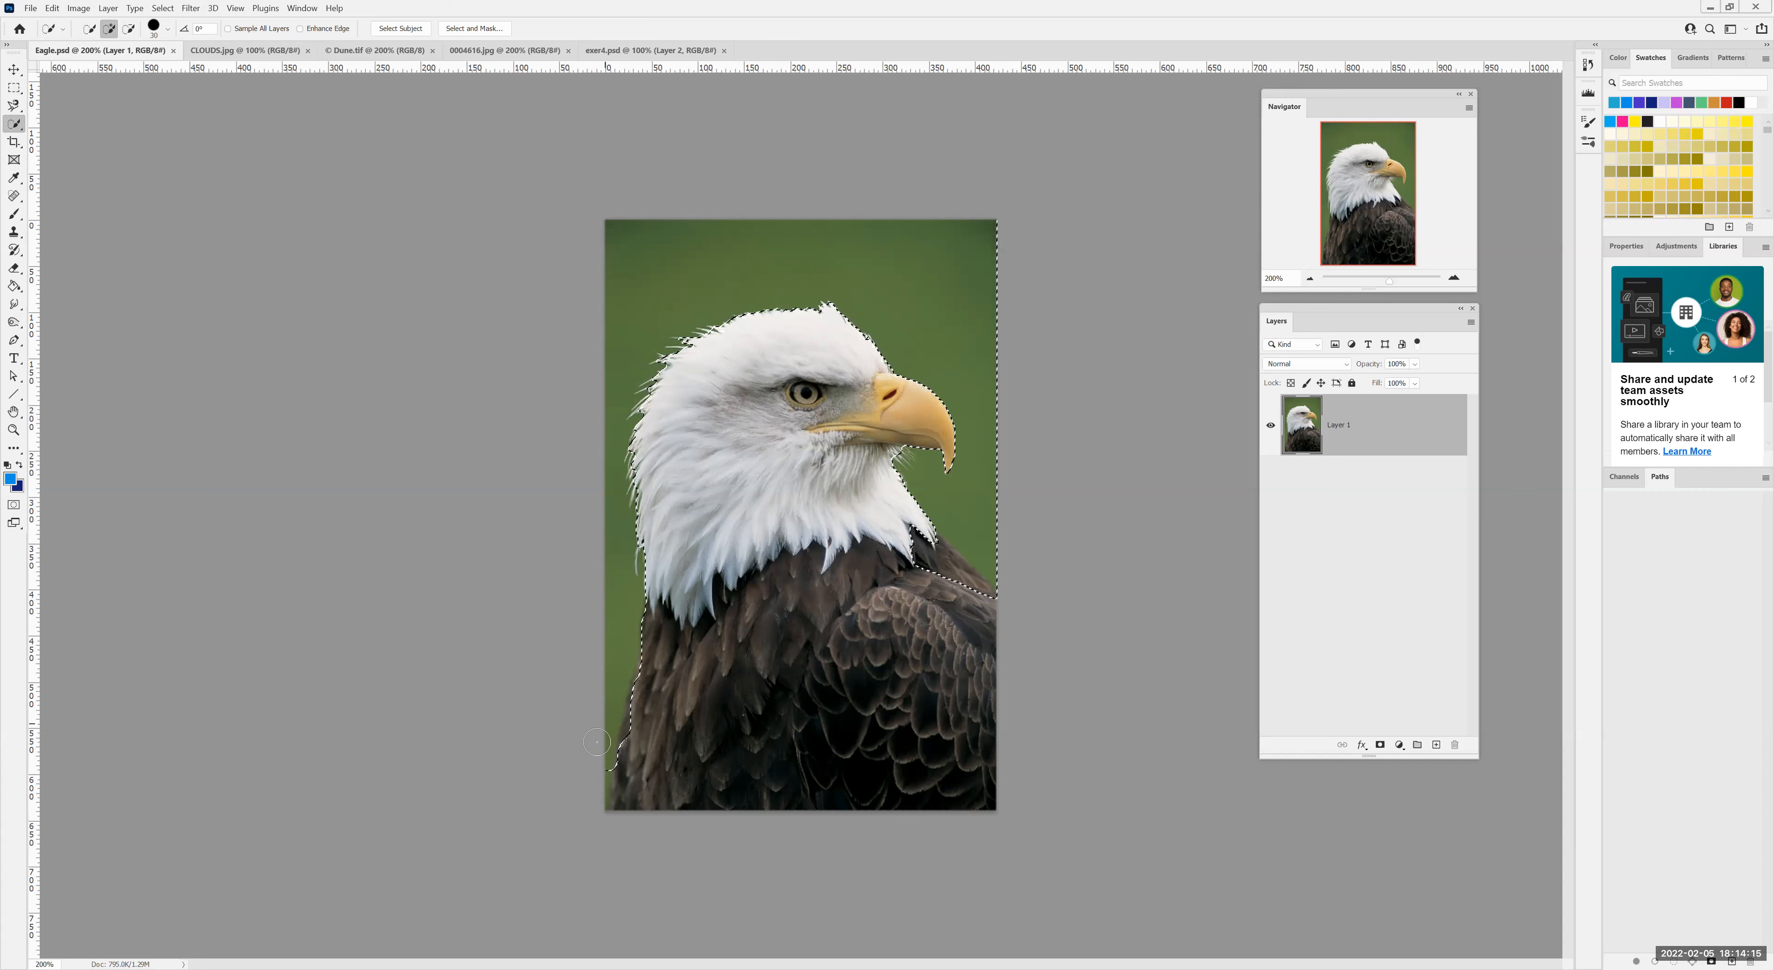
click(594, 805)
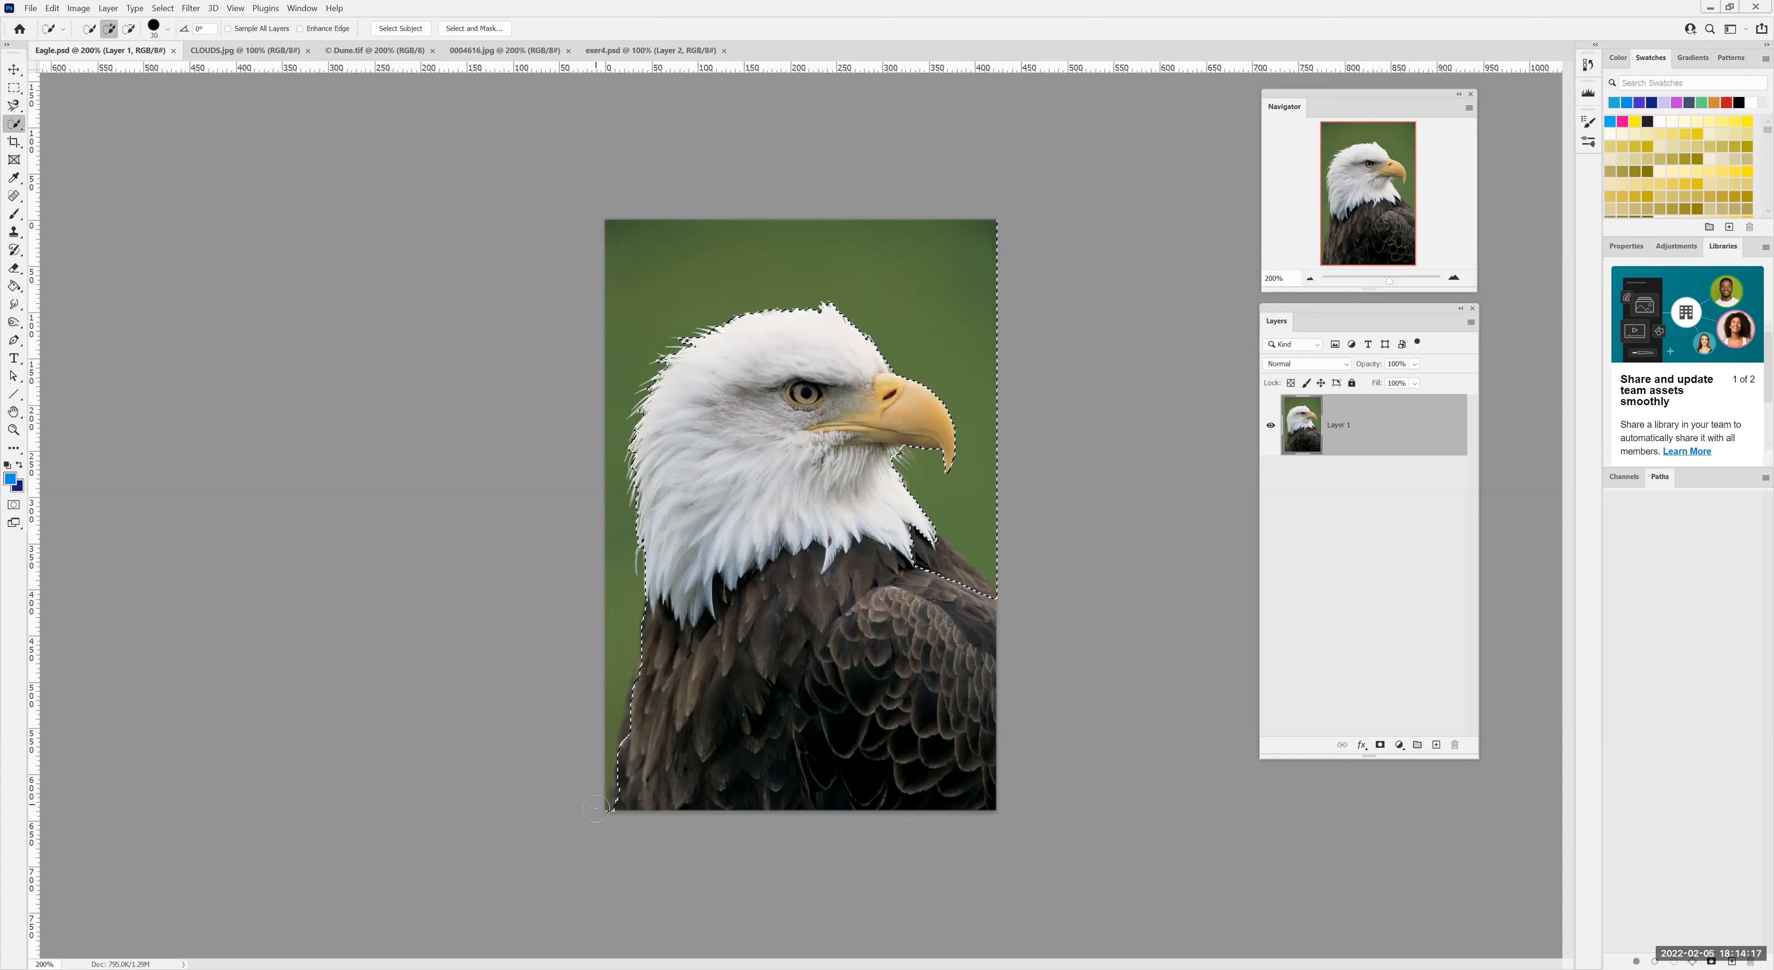
Subtract the chest, shoulder and back feathers from the background selection, and clear the selection
alt+click(897, 516)
alt+click(967, 595)
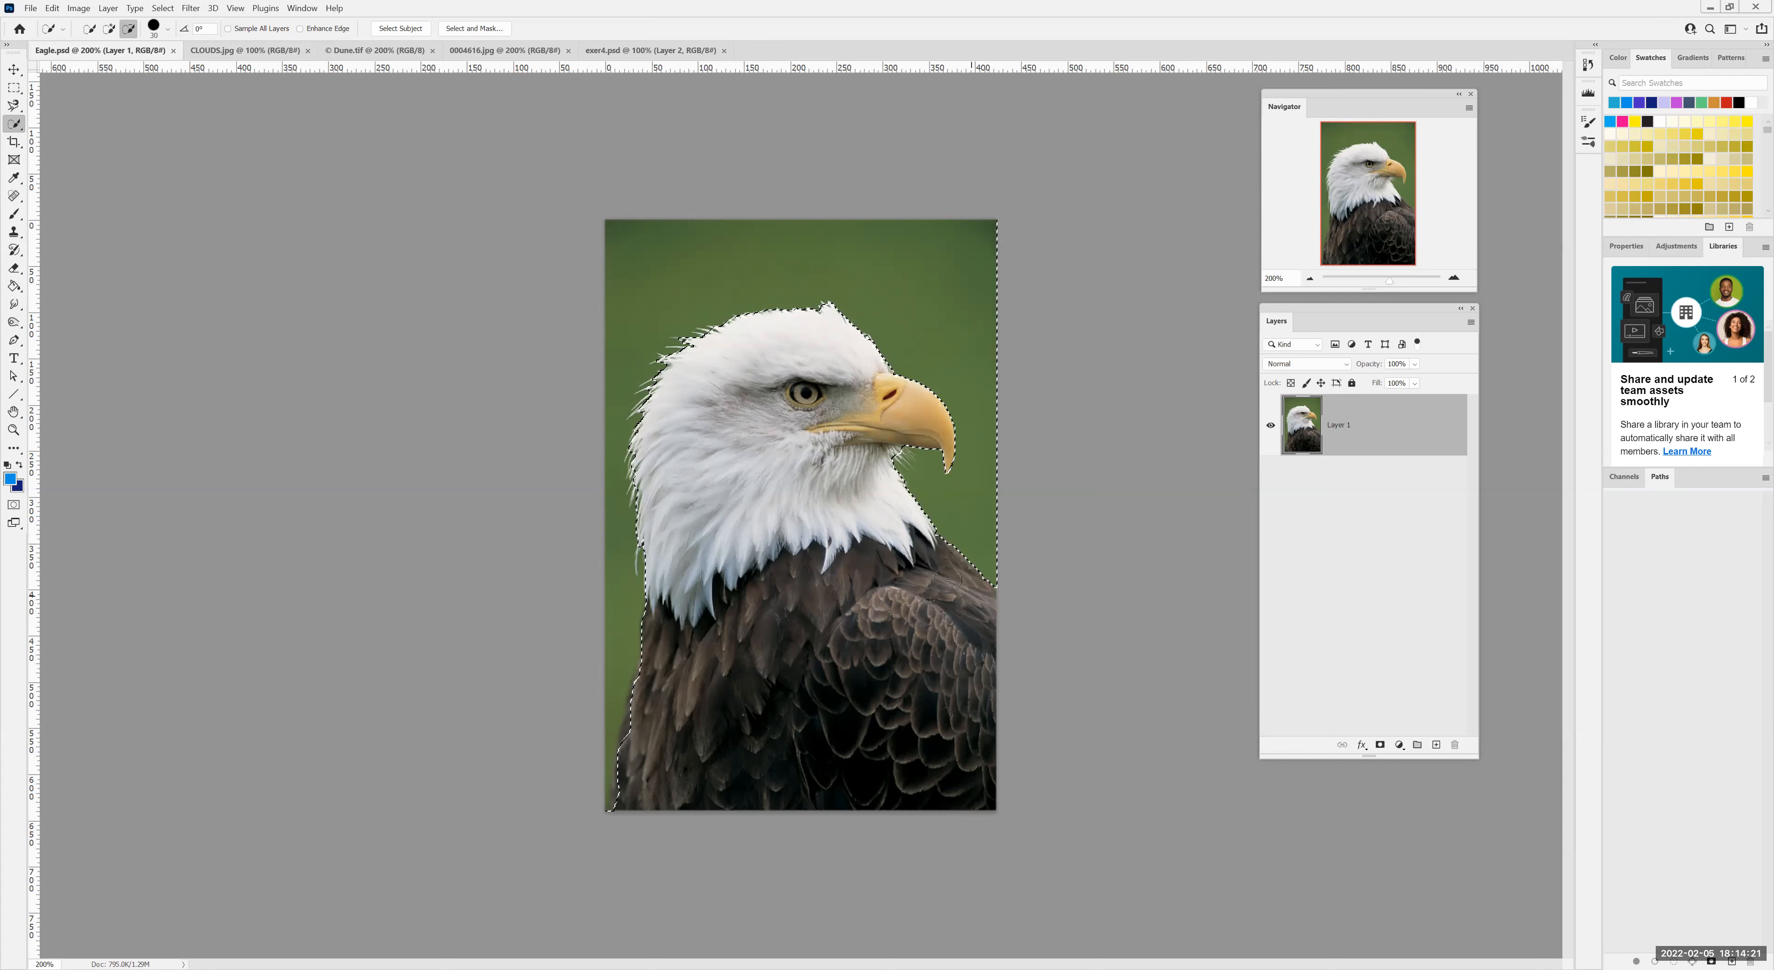
alt+click(630, 735)
alt+click(648, 769)
alt+click(668, 662)
alt+click(661, 621)
drag(659, 660, 625, 796)
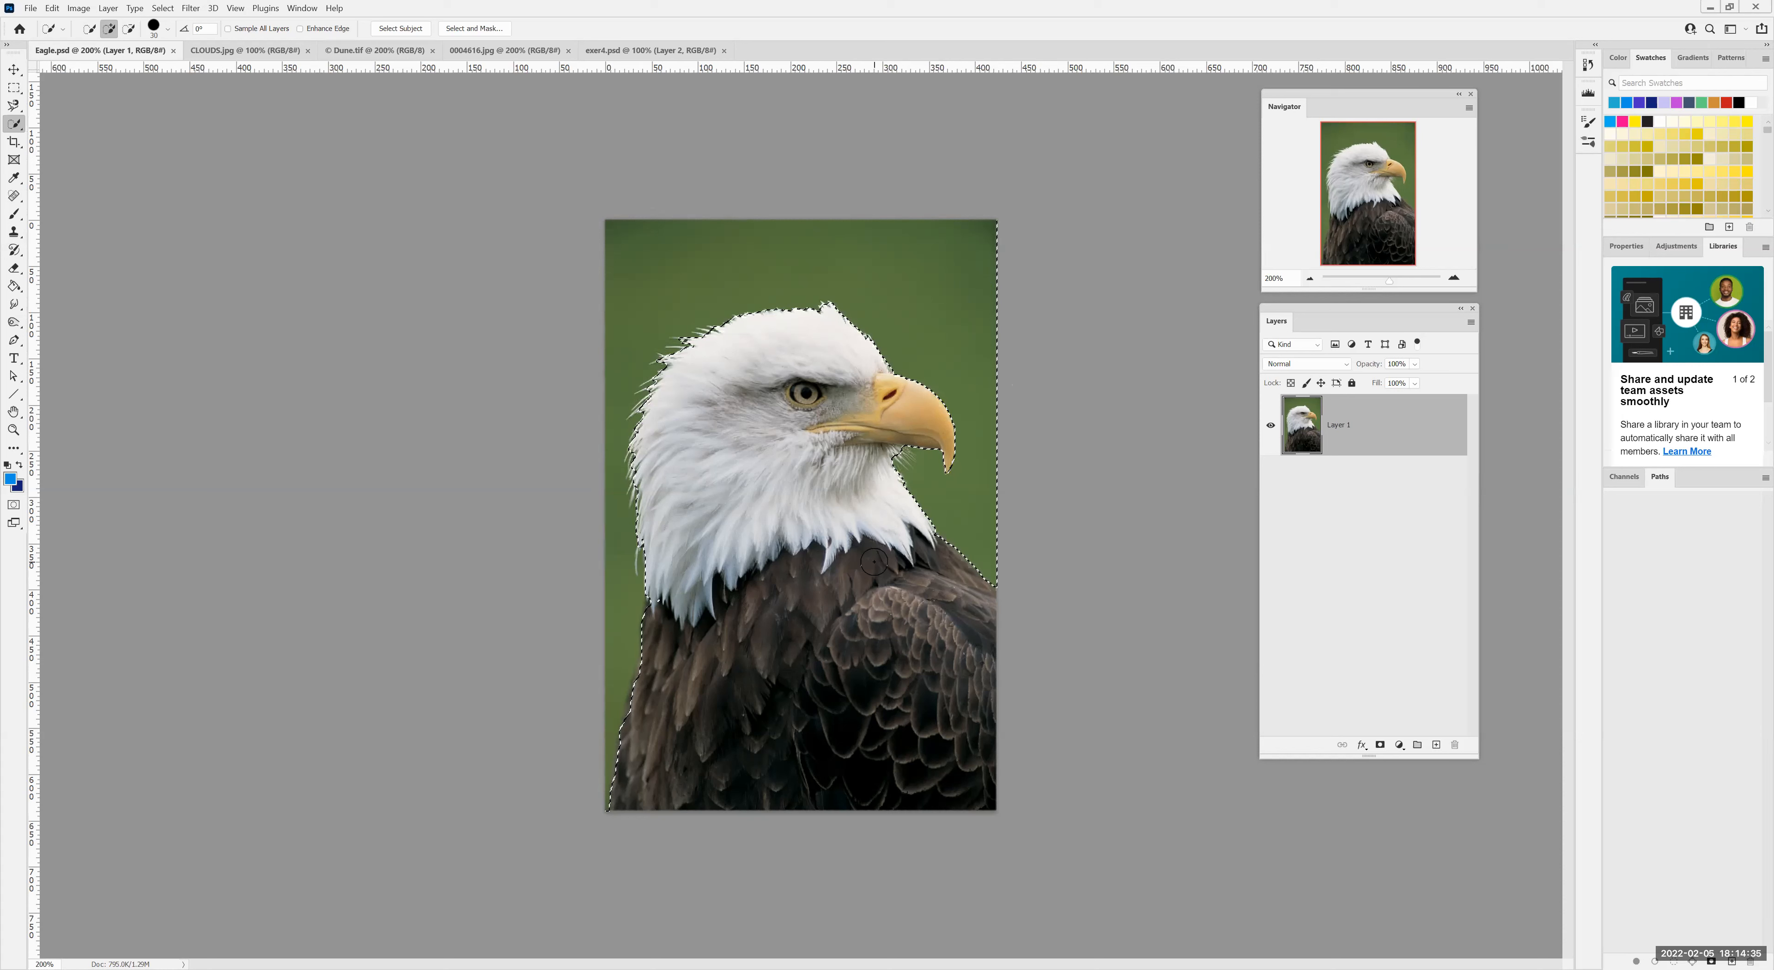
click(12, 126)
click(162, 7)
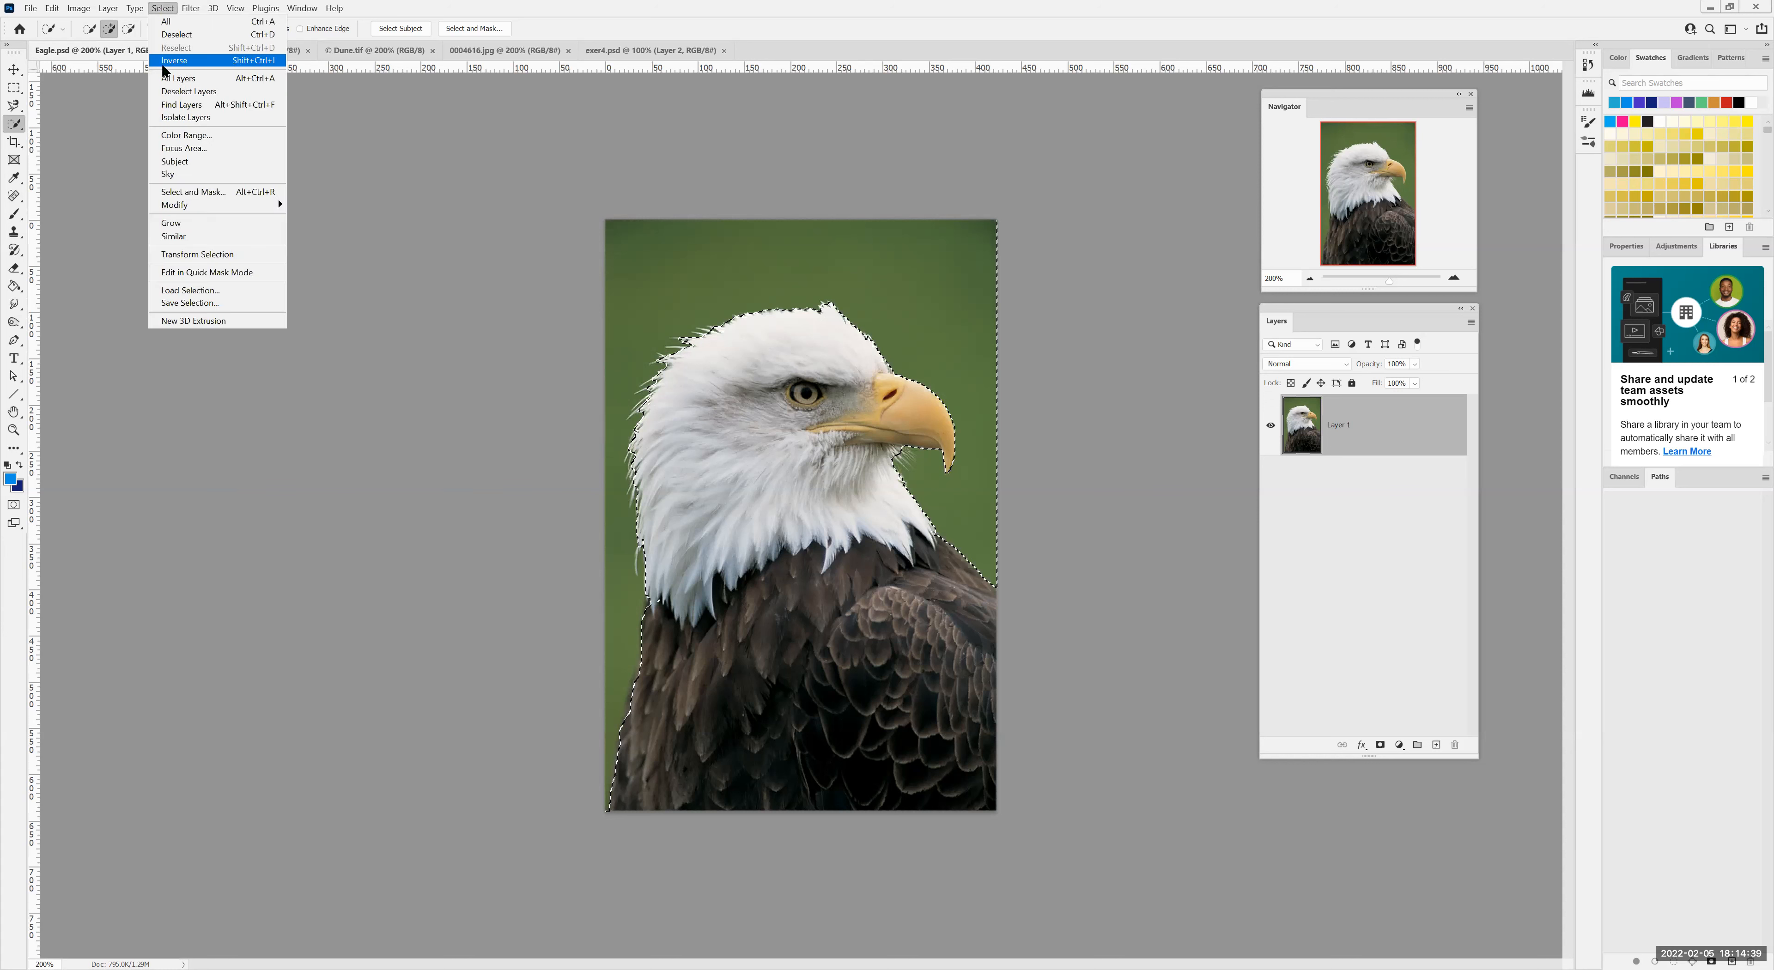
click(176, 34)
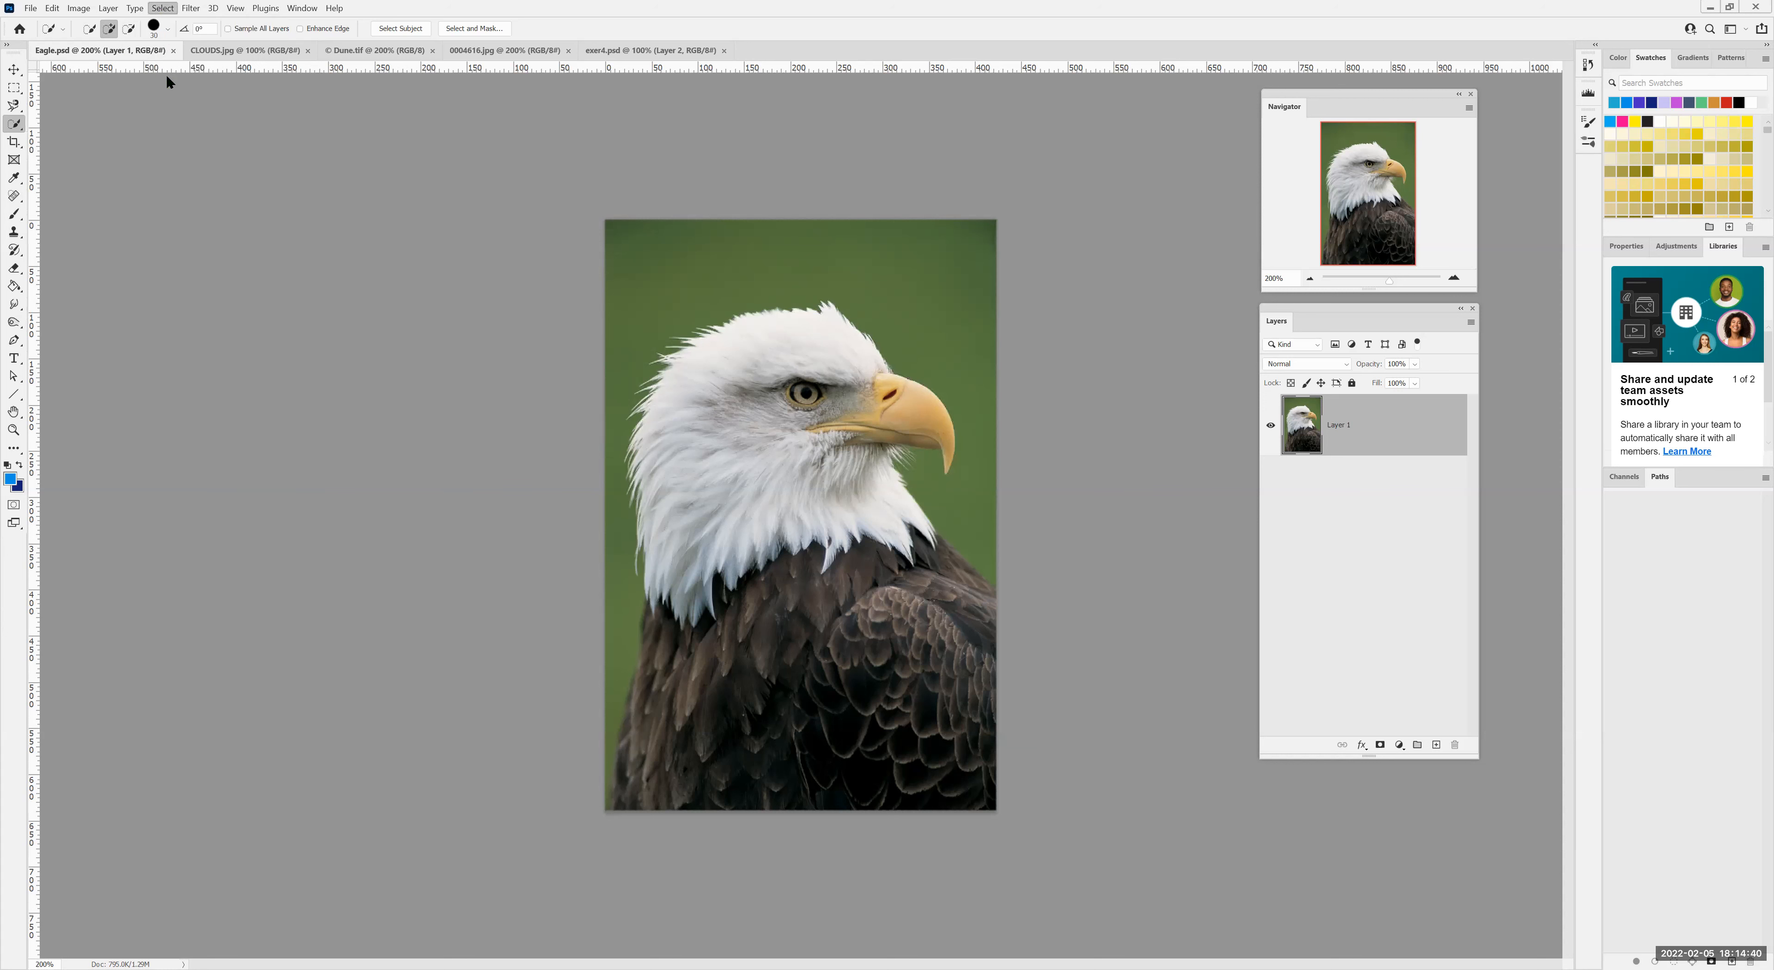
Try selecting the eagle with the Magic Wand Tool by adding plumage and head areas, and deselect
right_click(14, 127)
click(47, 150)
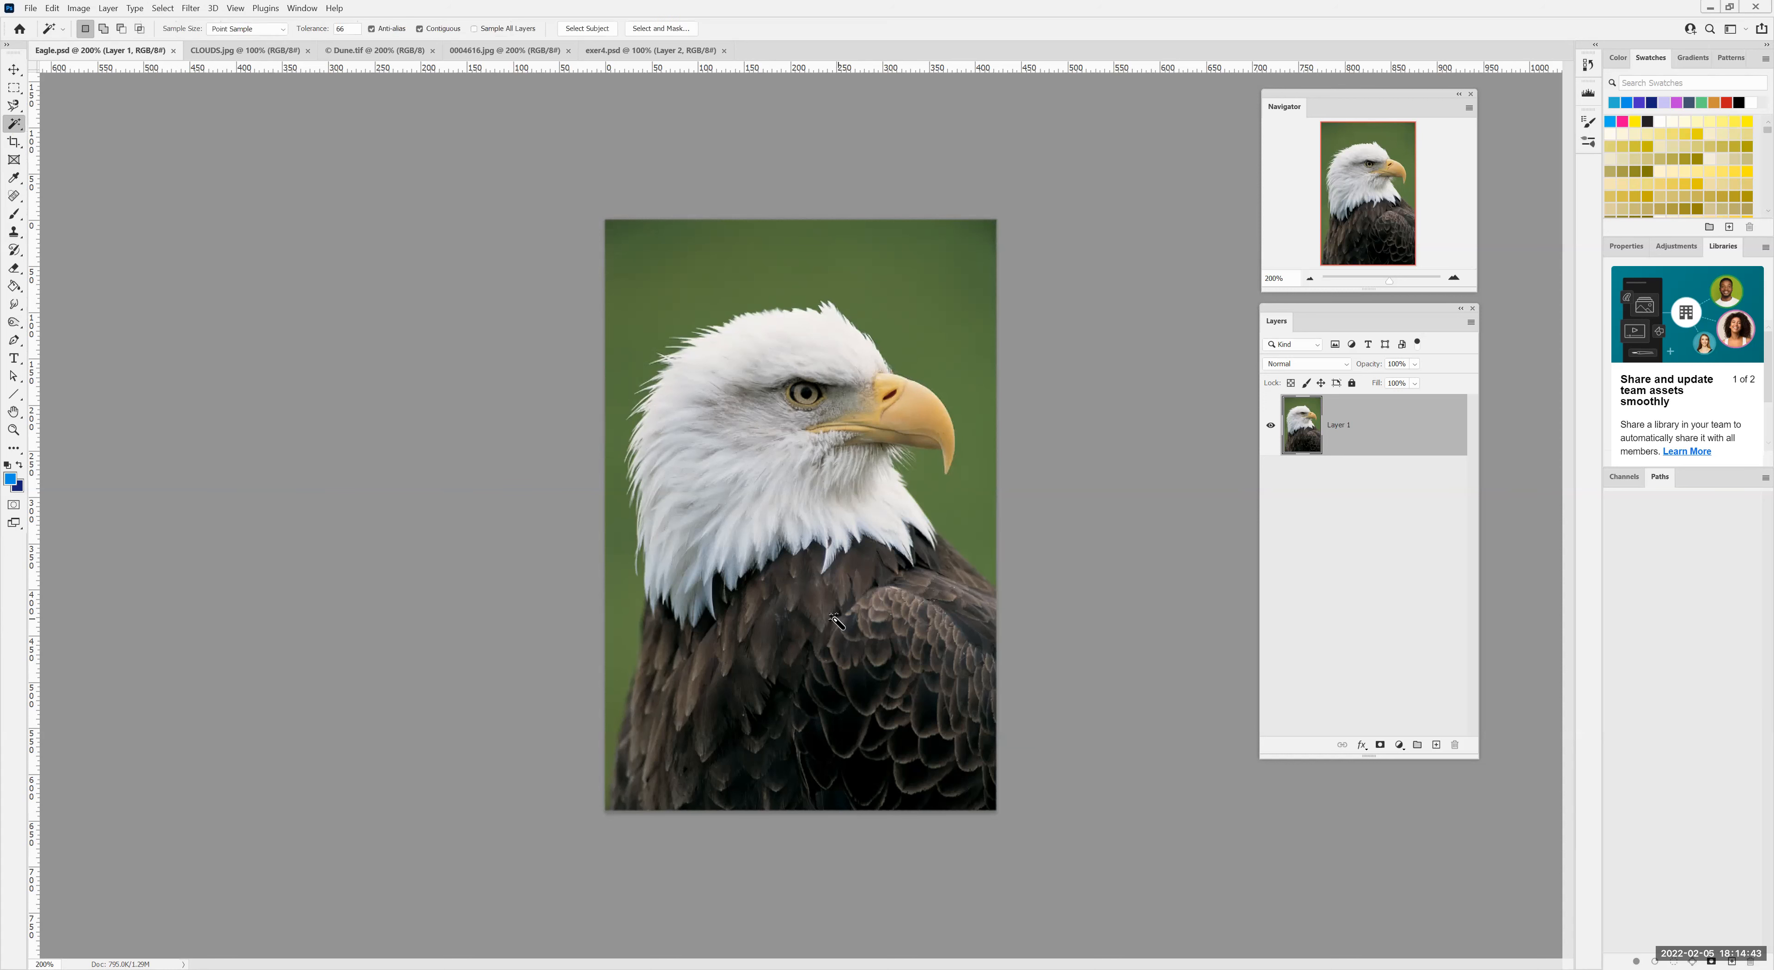
click(766, 545)
shift+click(832, 478)
shift+click(858, 424)
shift+click(888, 440)
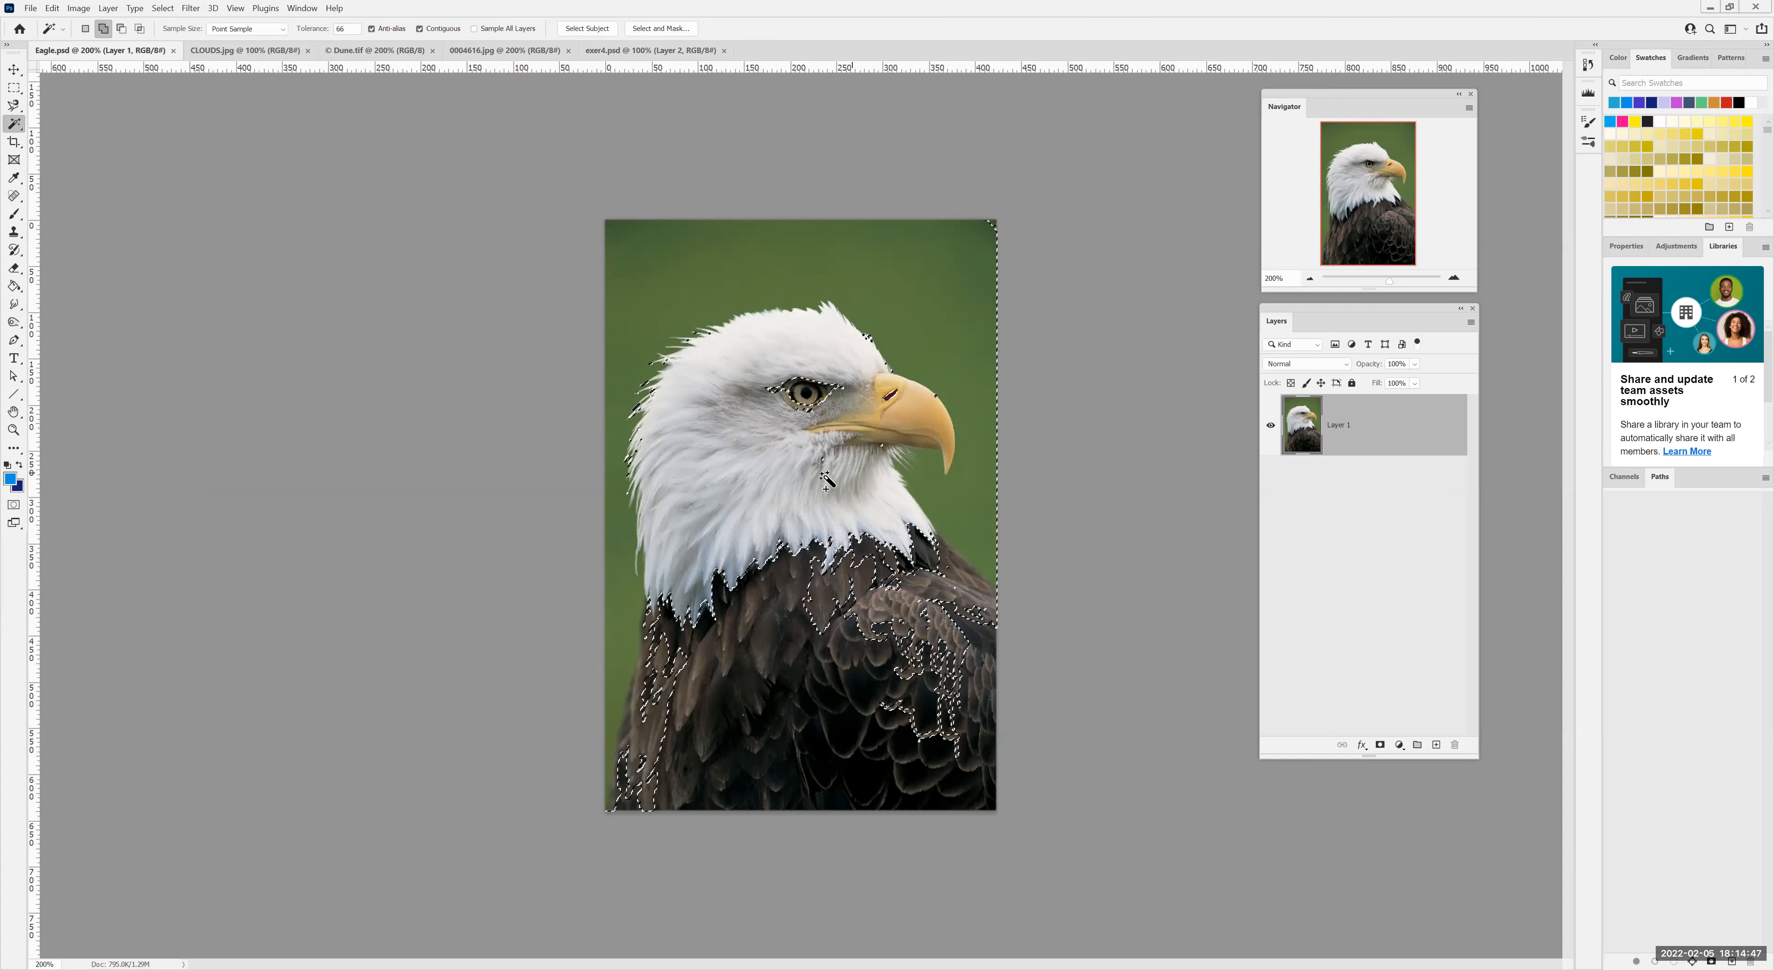
click(165, 15)
click(176, 39)
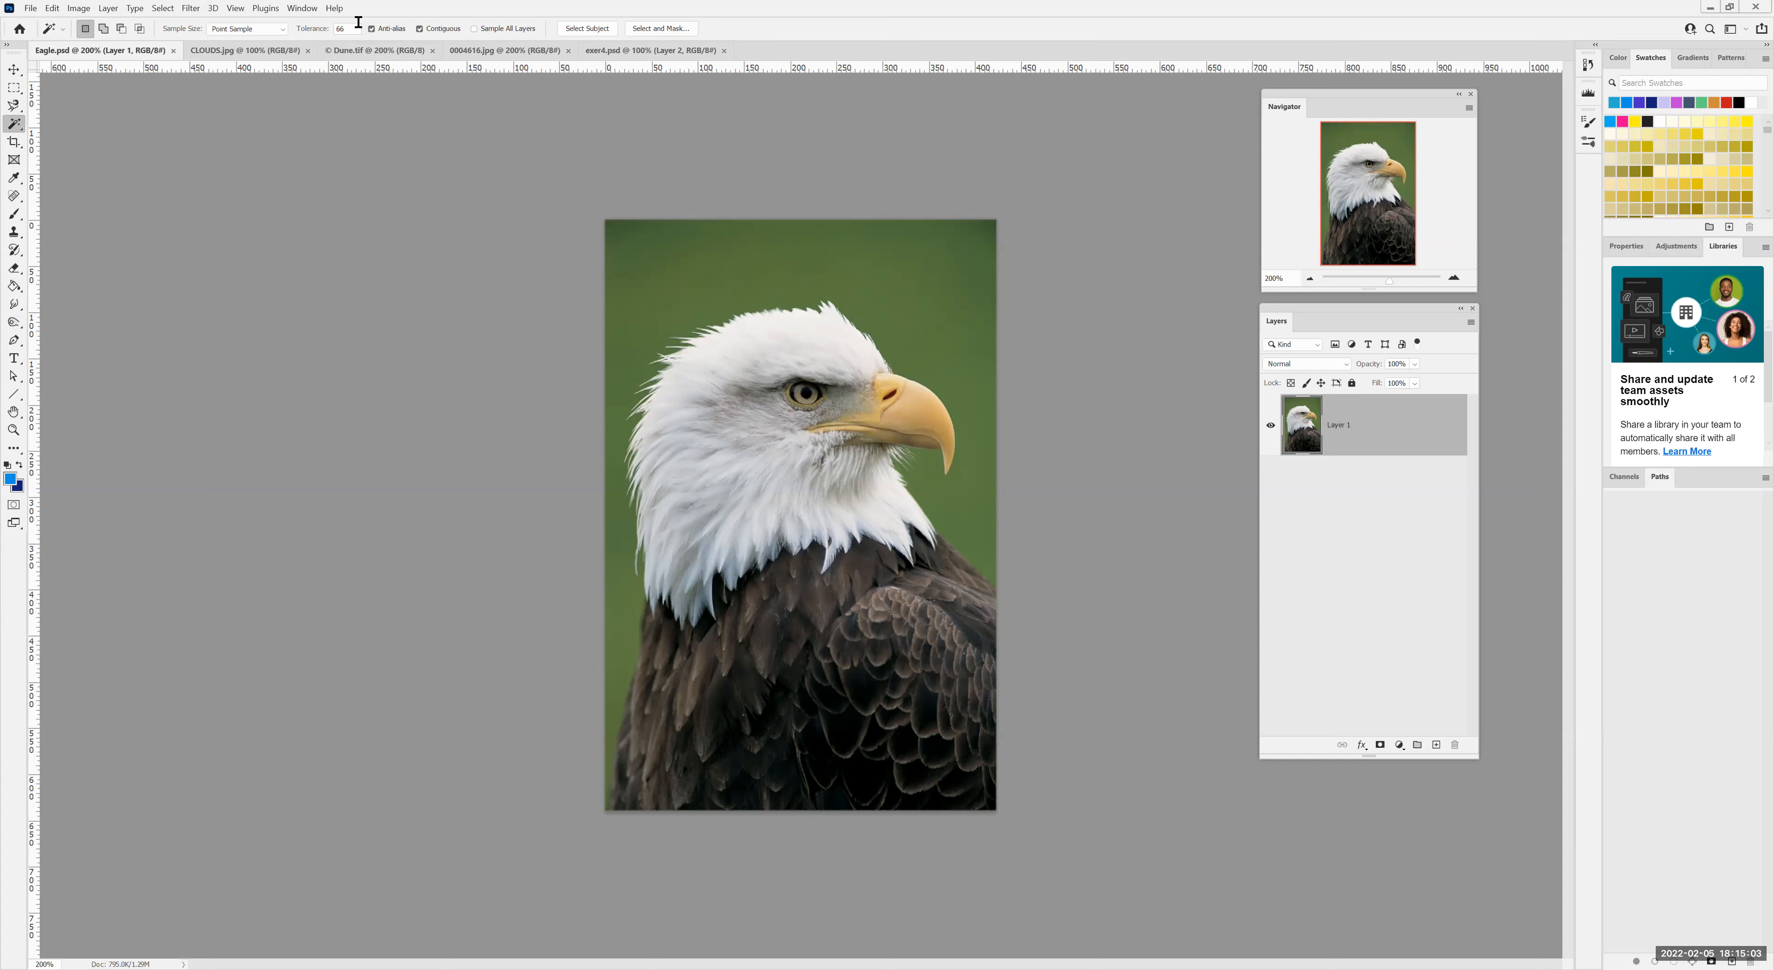
Set the Magic Wand tolerance to 33, select the green background and invert the selection to the eagle
click(331, 31)
text(33)
click(888, 301)
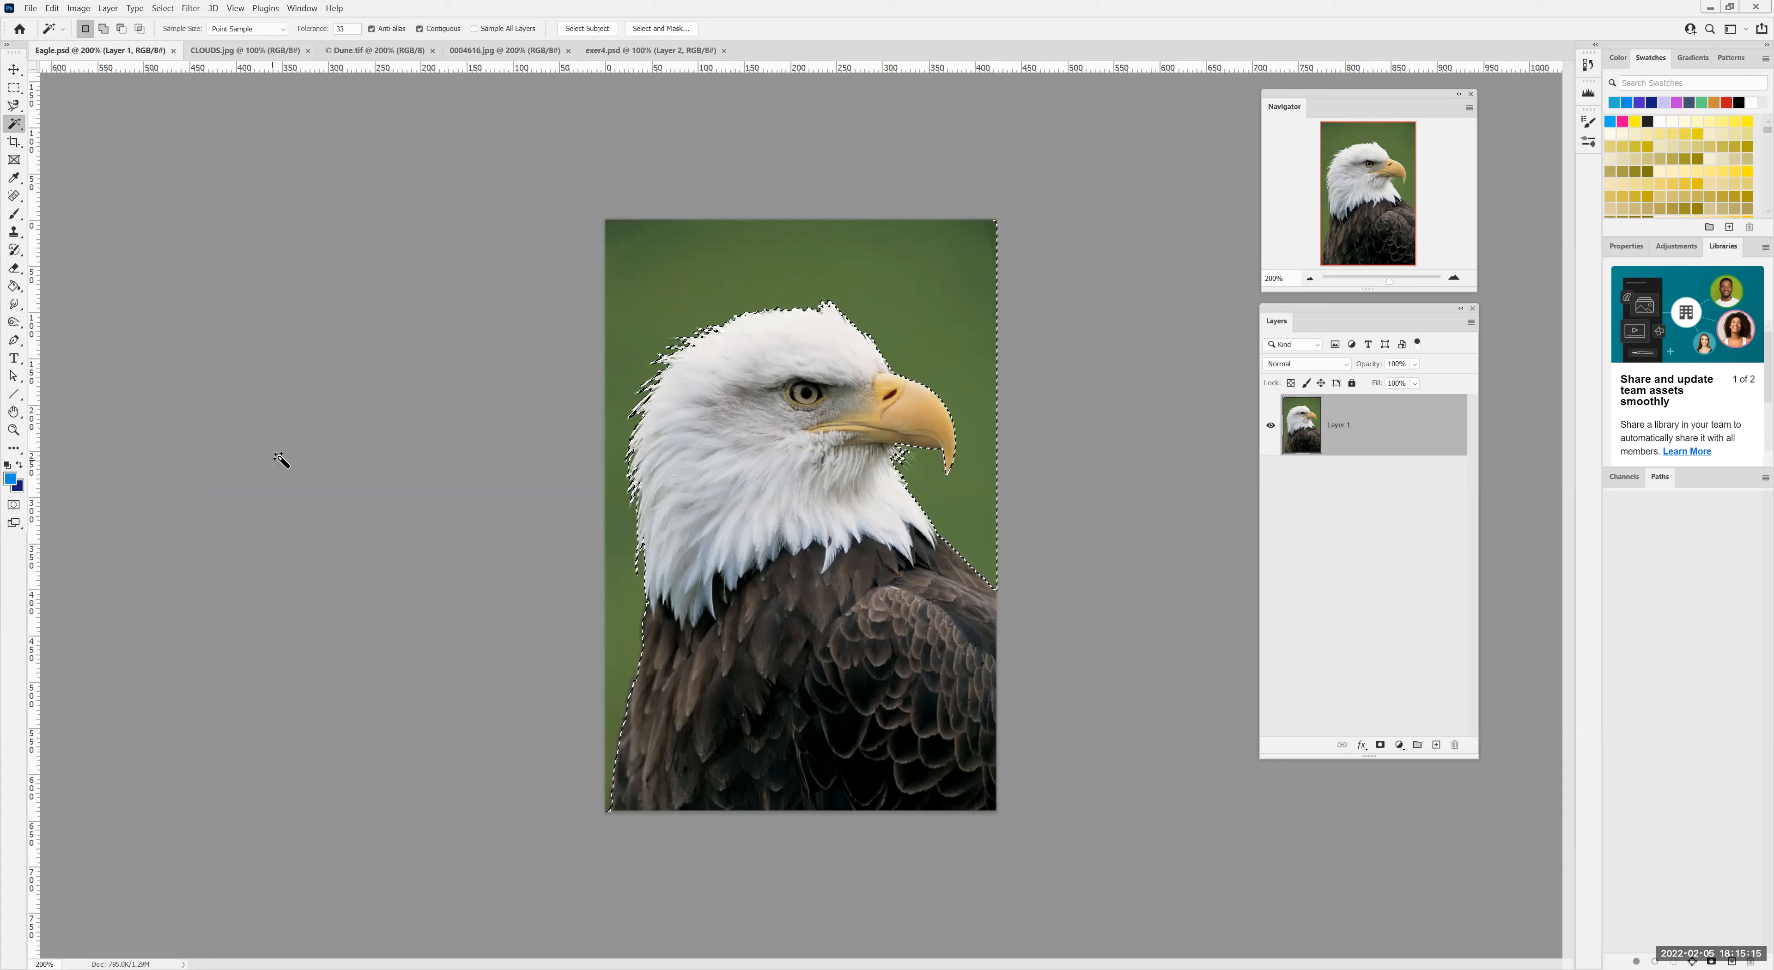
click(162, 8)
click(169, 62)
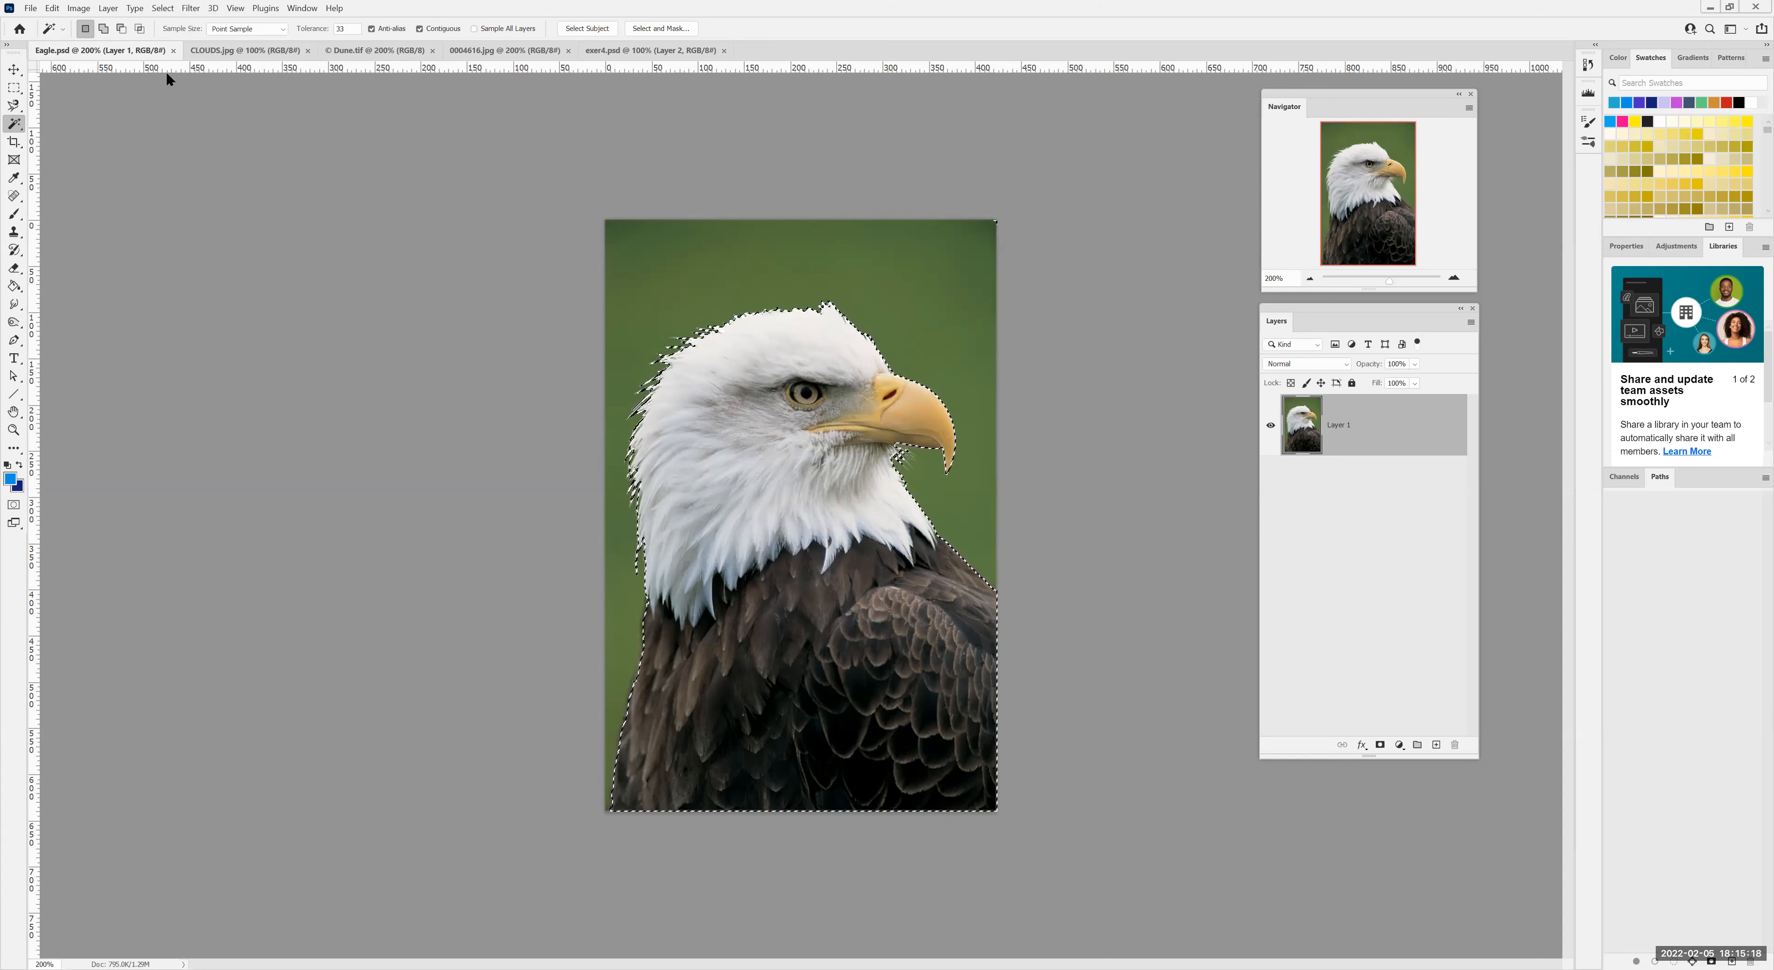
Copy the selected eagle and paste it into exer4.psd as a new layer
click(52, 9)
click(65, 110)
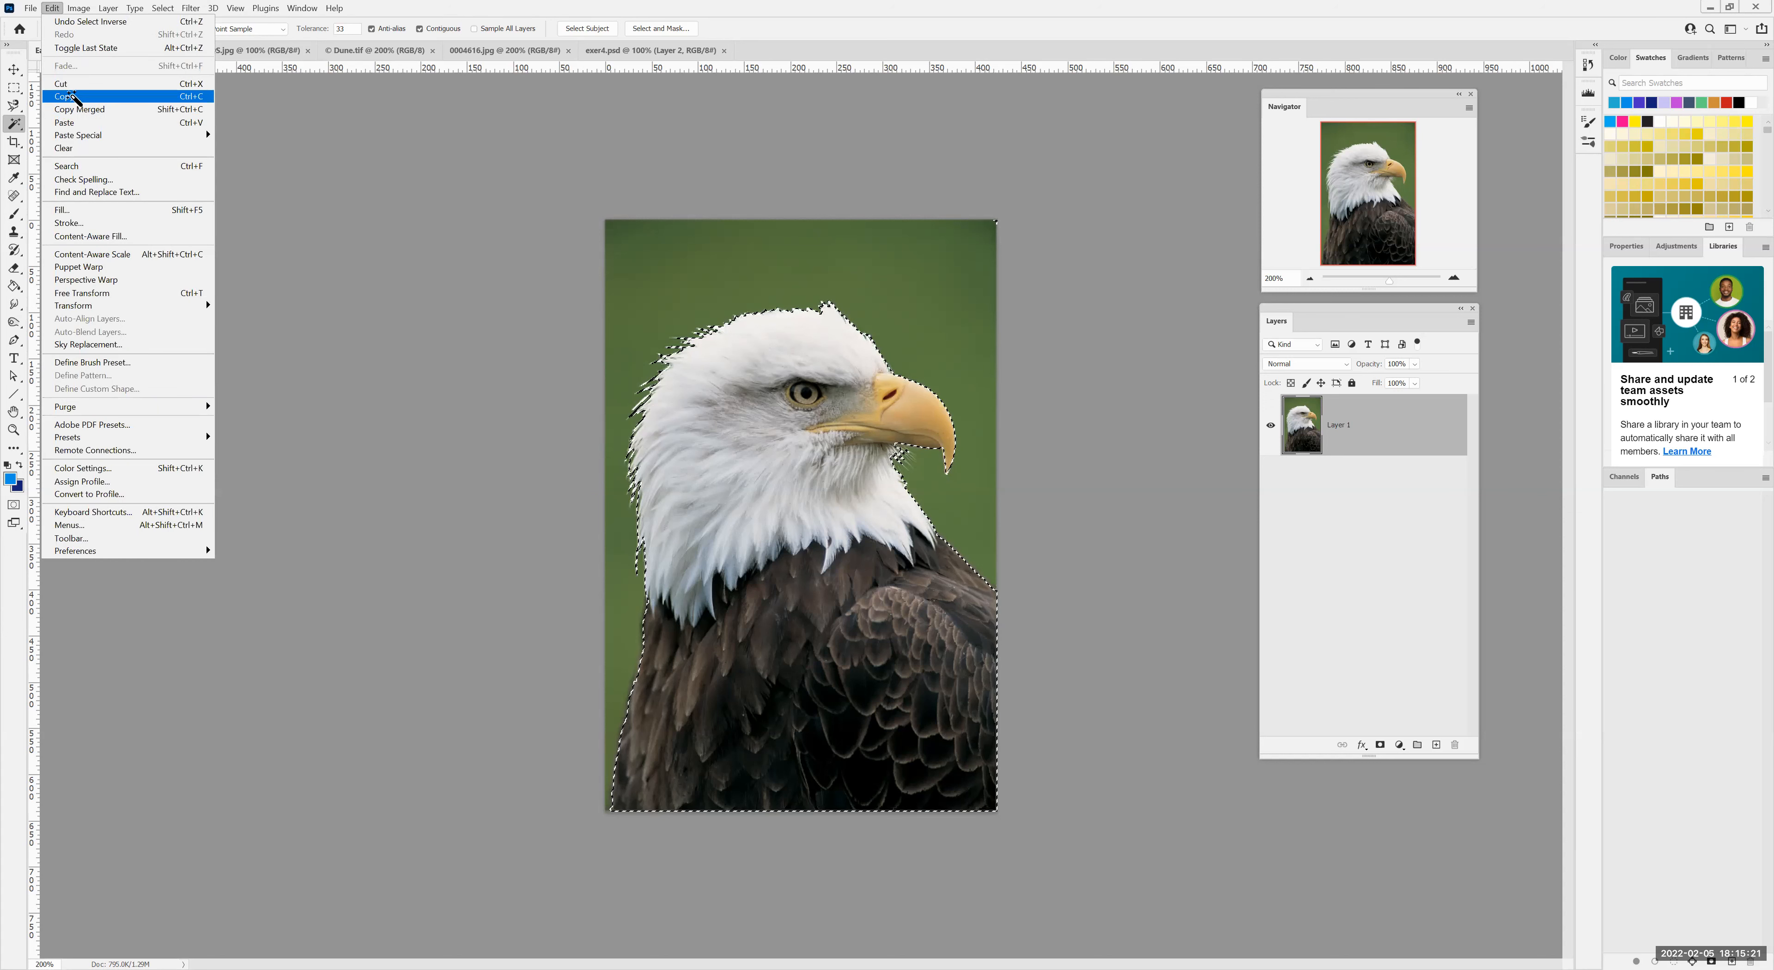
click(611, 51)
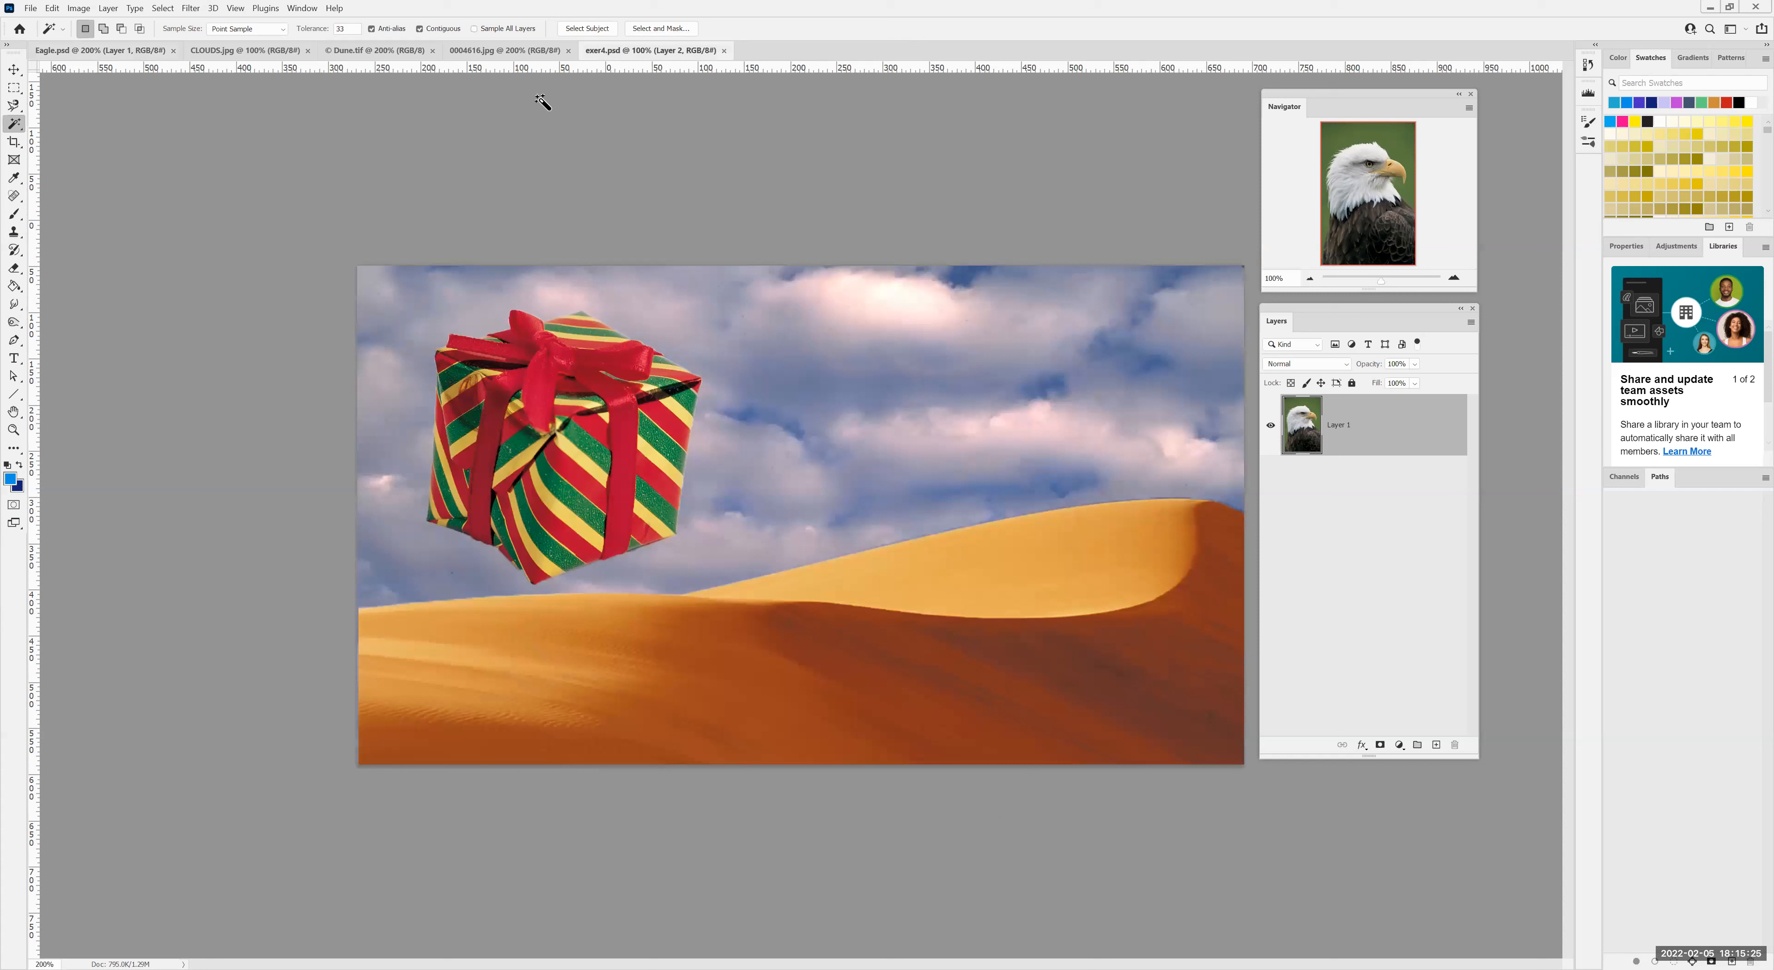
click(52, 9)
click(66, 126)
Move the eagle into the canvas's lower-right corner with the Move Tool, and select the dune layer
click(14, 70)
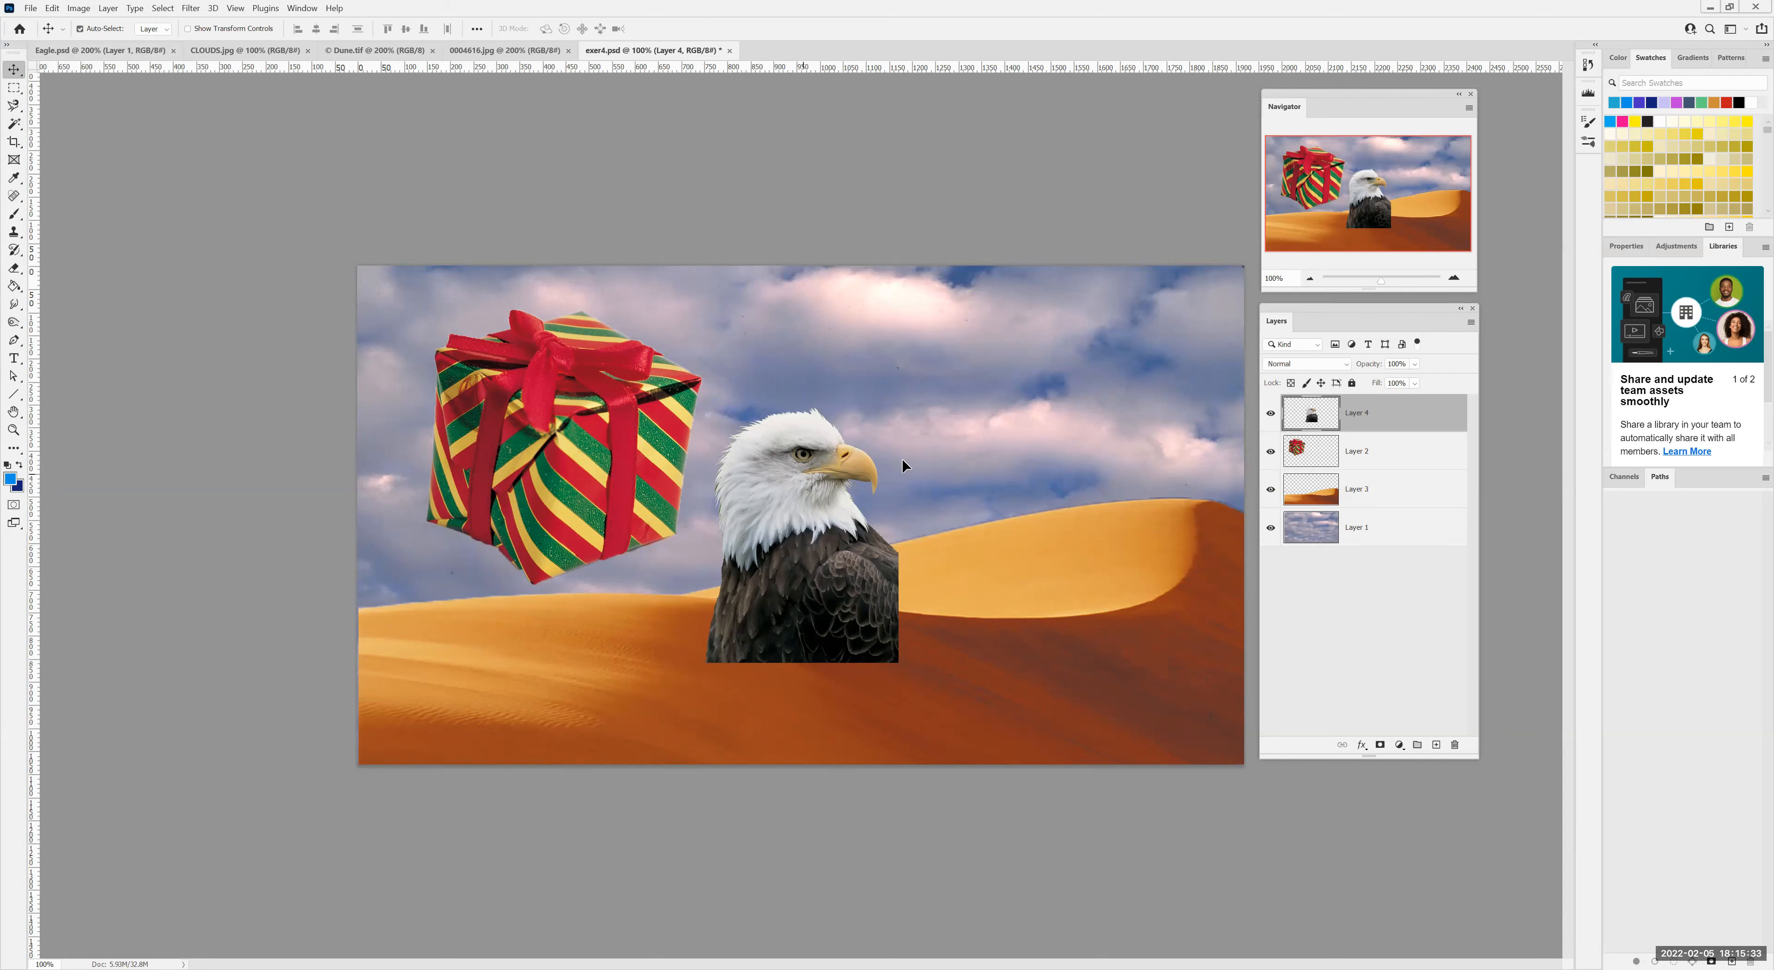
drag(775, 496, 875, 483)
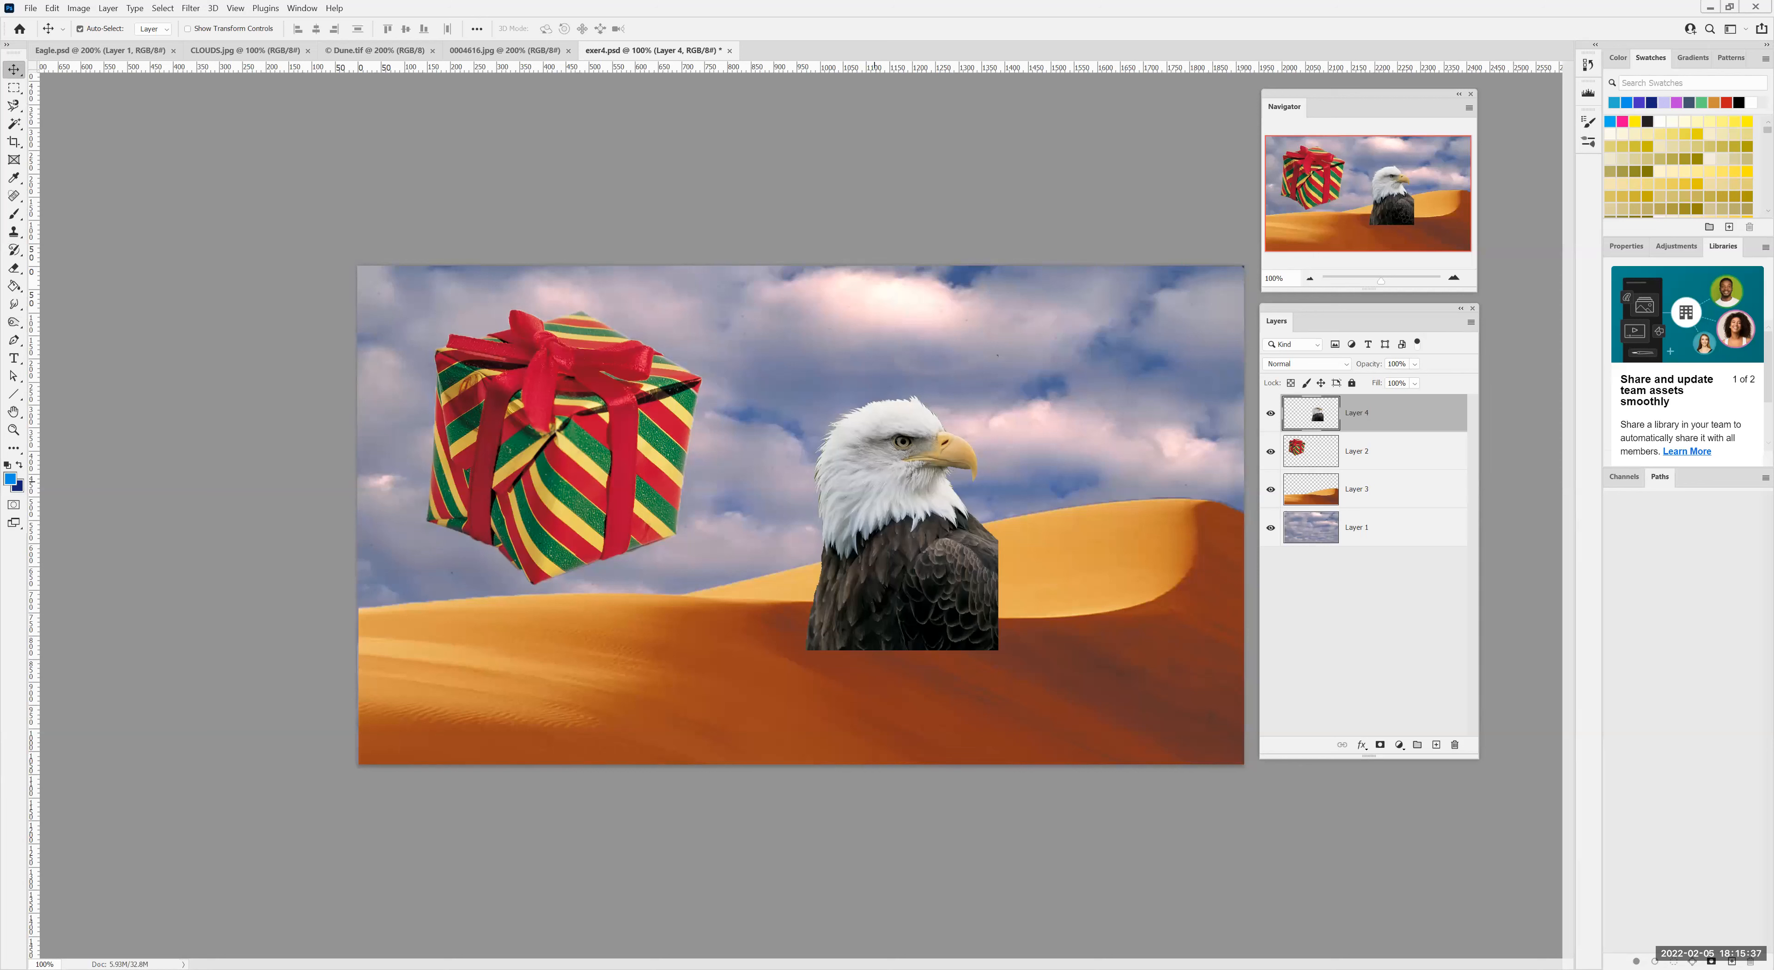
drag(875, 482, 1123, 607)
click(674, 760)
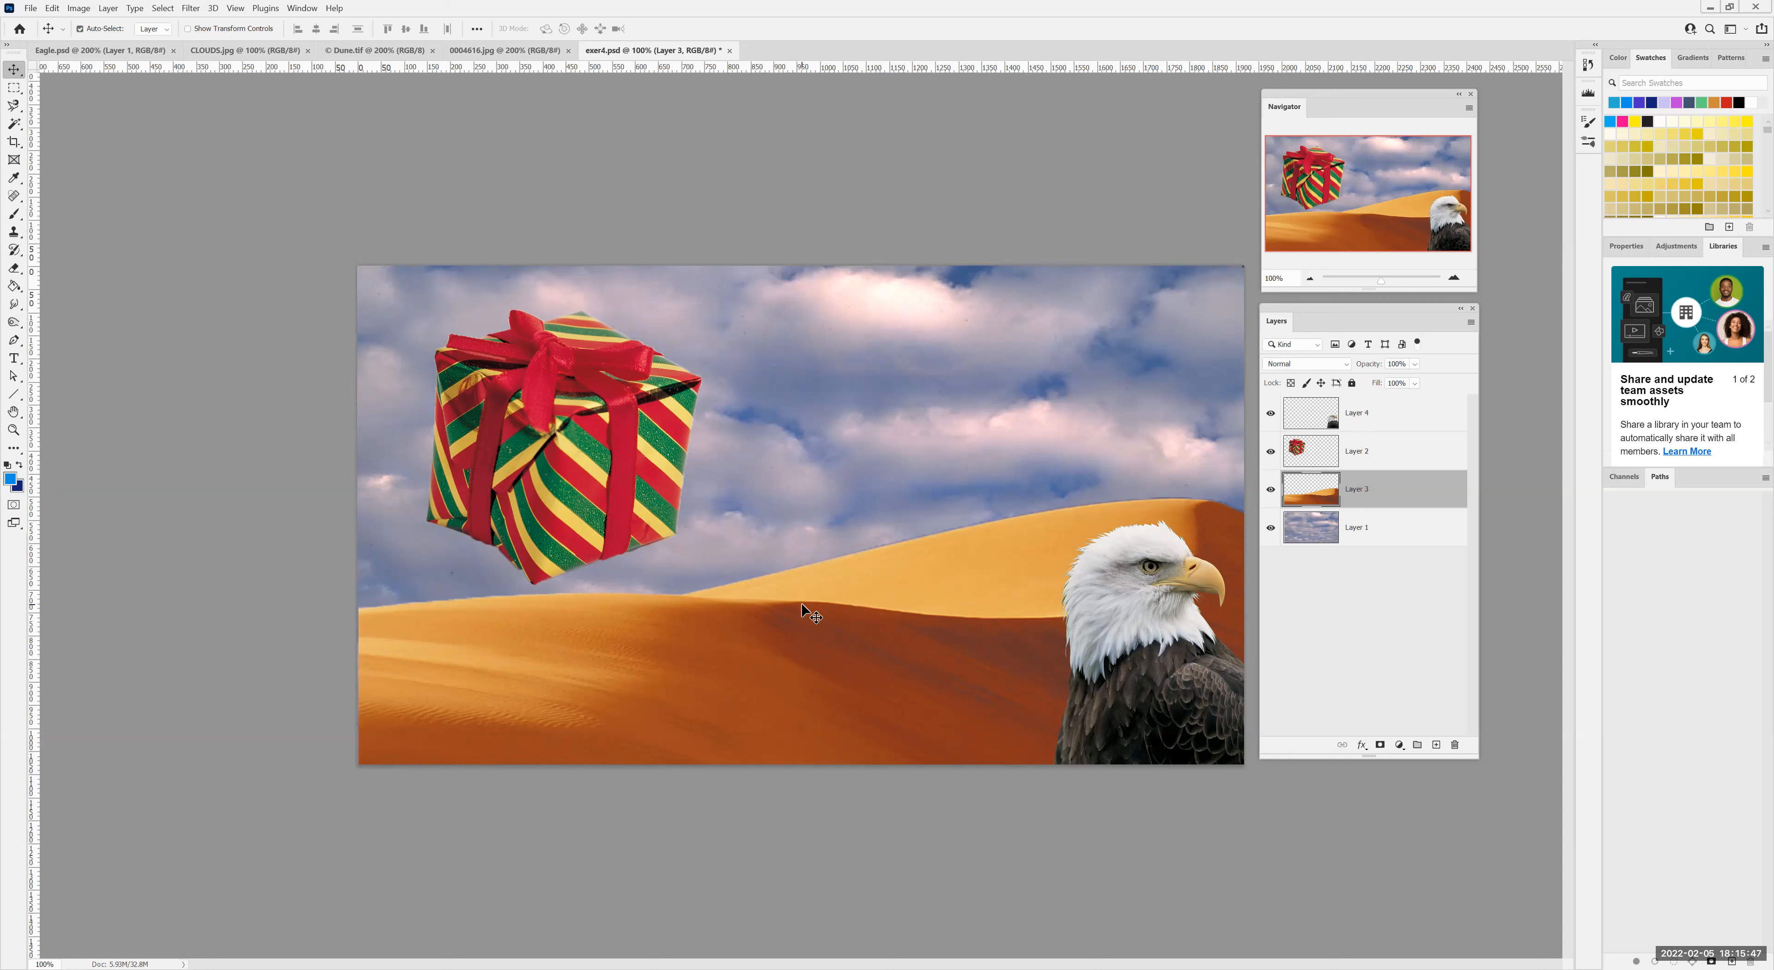
Select and copy everything on the eagle layer, paste it as a new layer, and place the second eagle lower and left of the first
click(1327, 417)
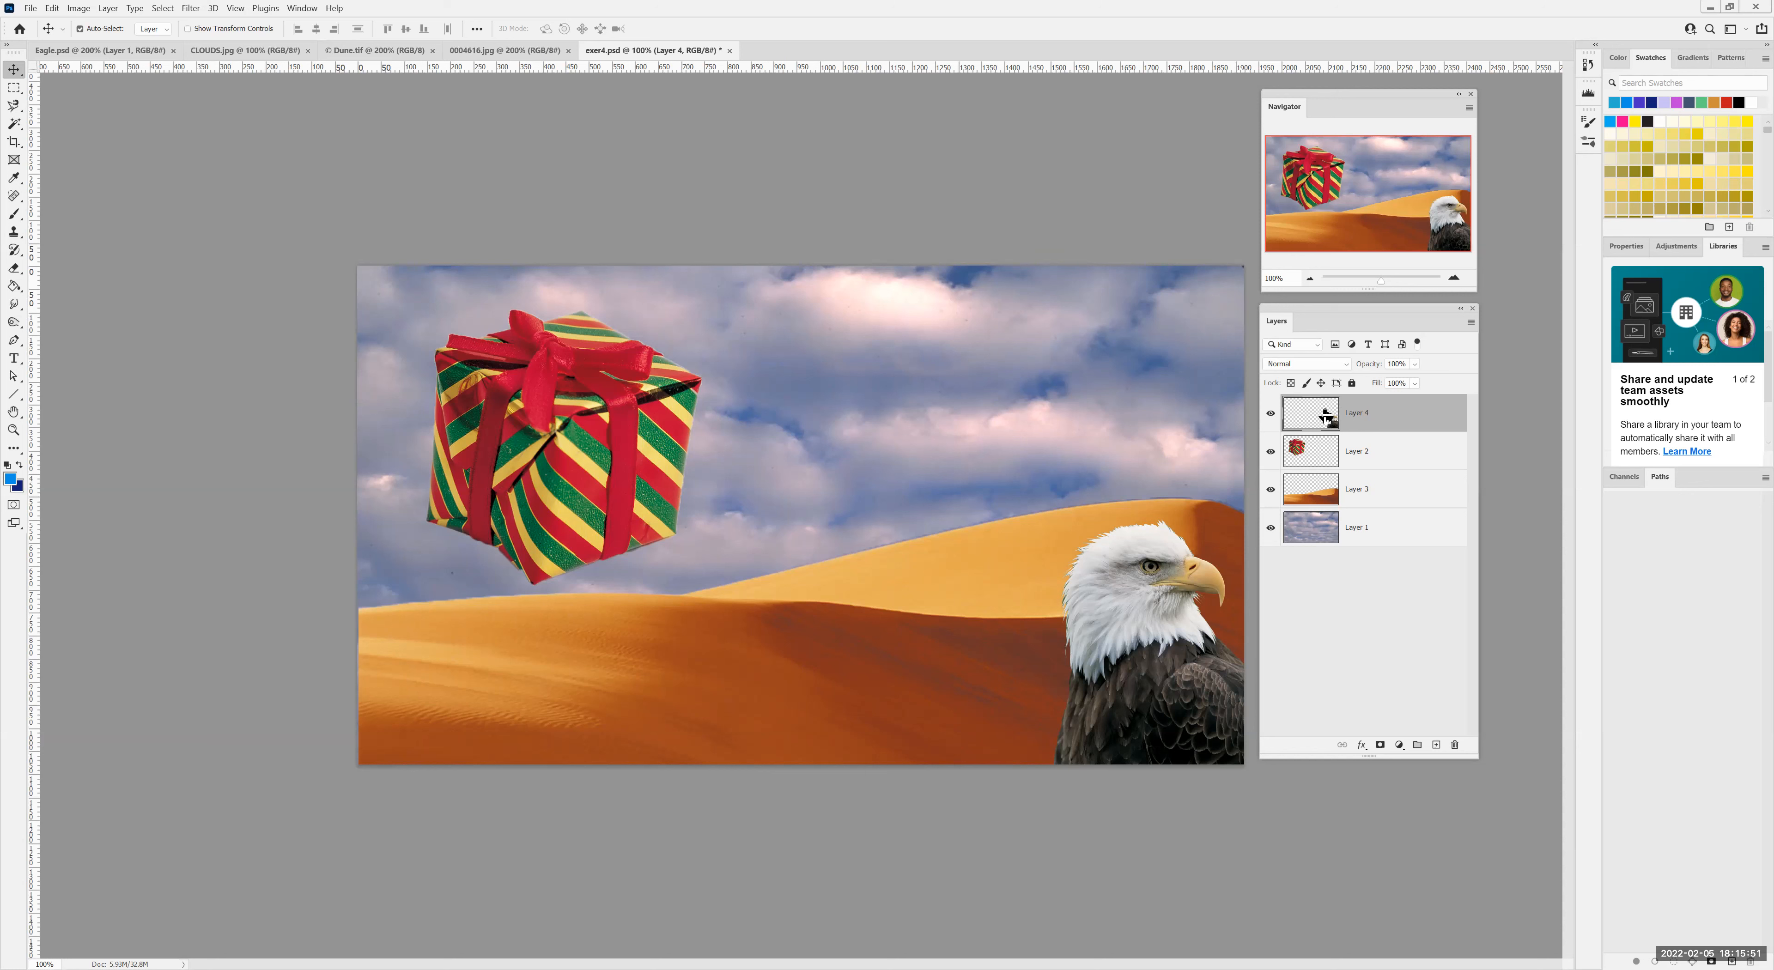
click(161, 10)
click(164, 36)
key(alt+e)
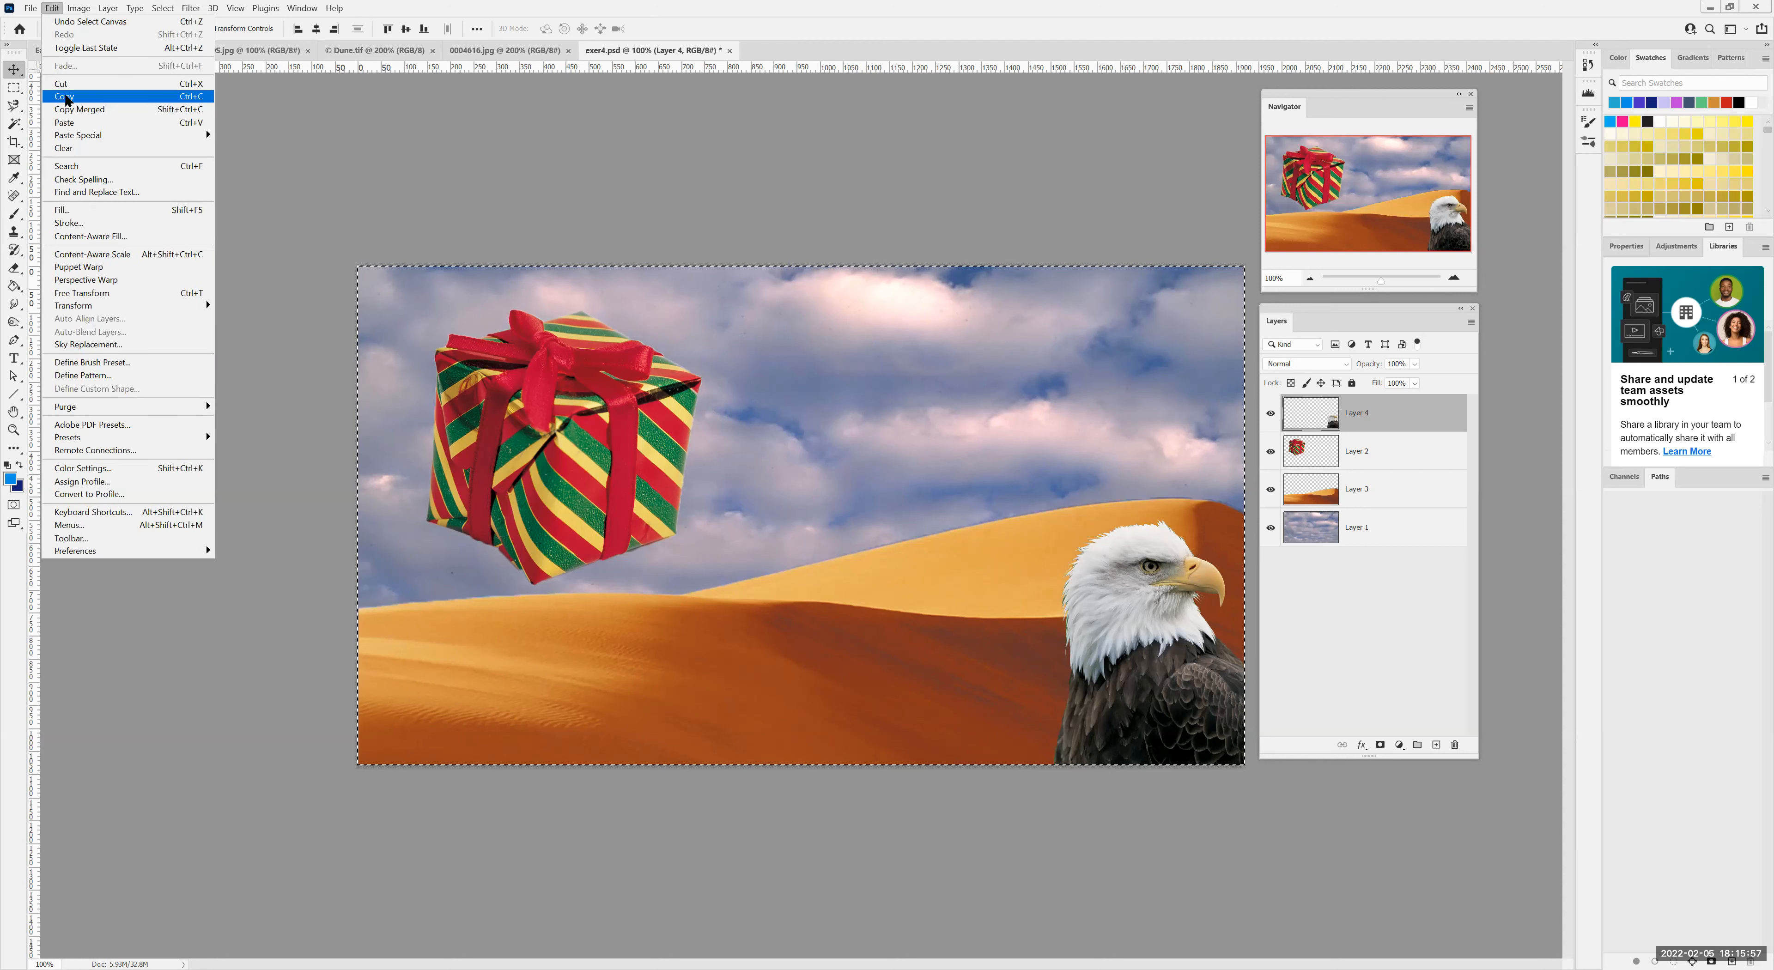
click(67, 100)
key(alt+e)
click(58, 124)
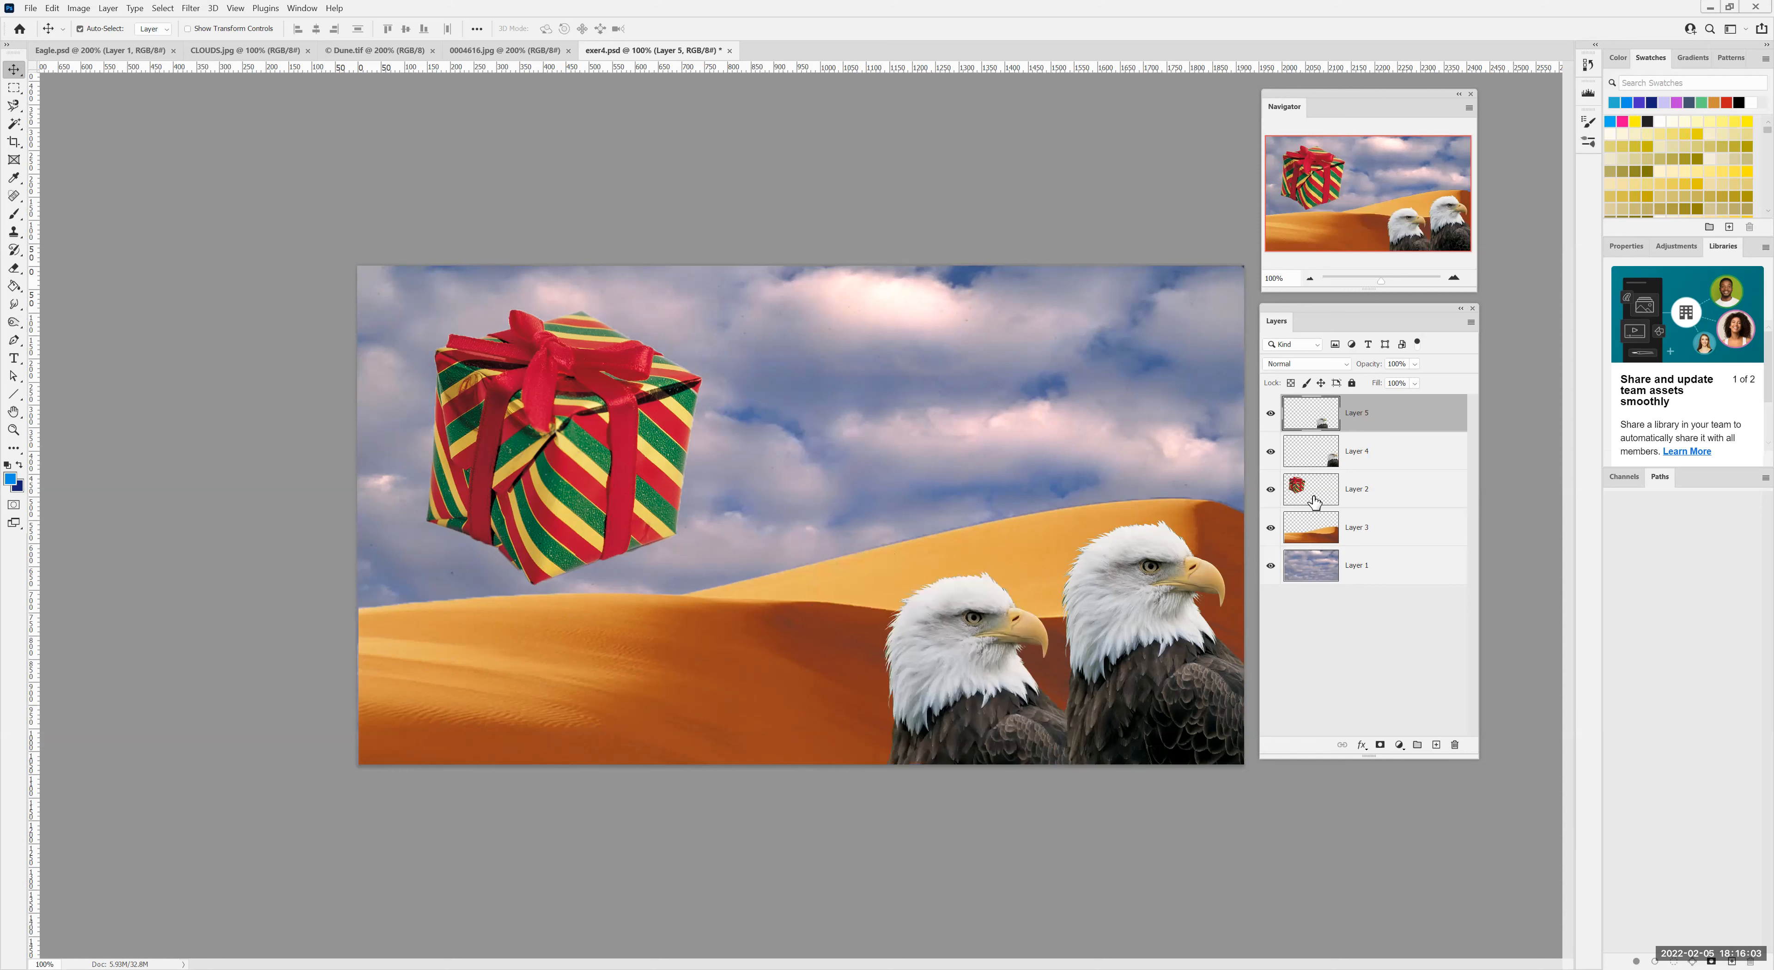
Duplicate the second eagle's layer, place the copy between the two eagles, and stack the layers with the left eagle on top and right eagle lowest
drag(1314, 411, 1436, 744)
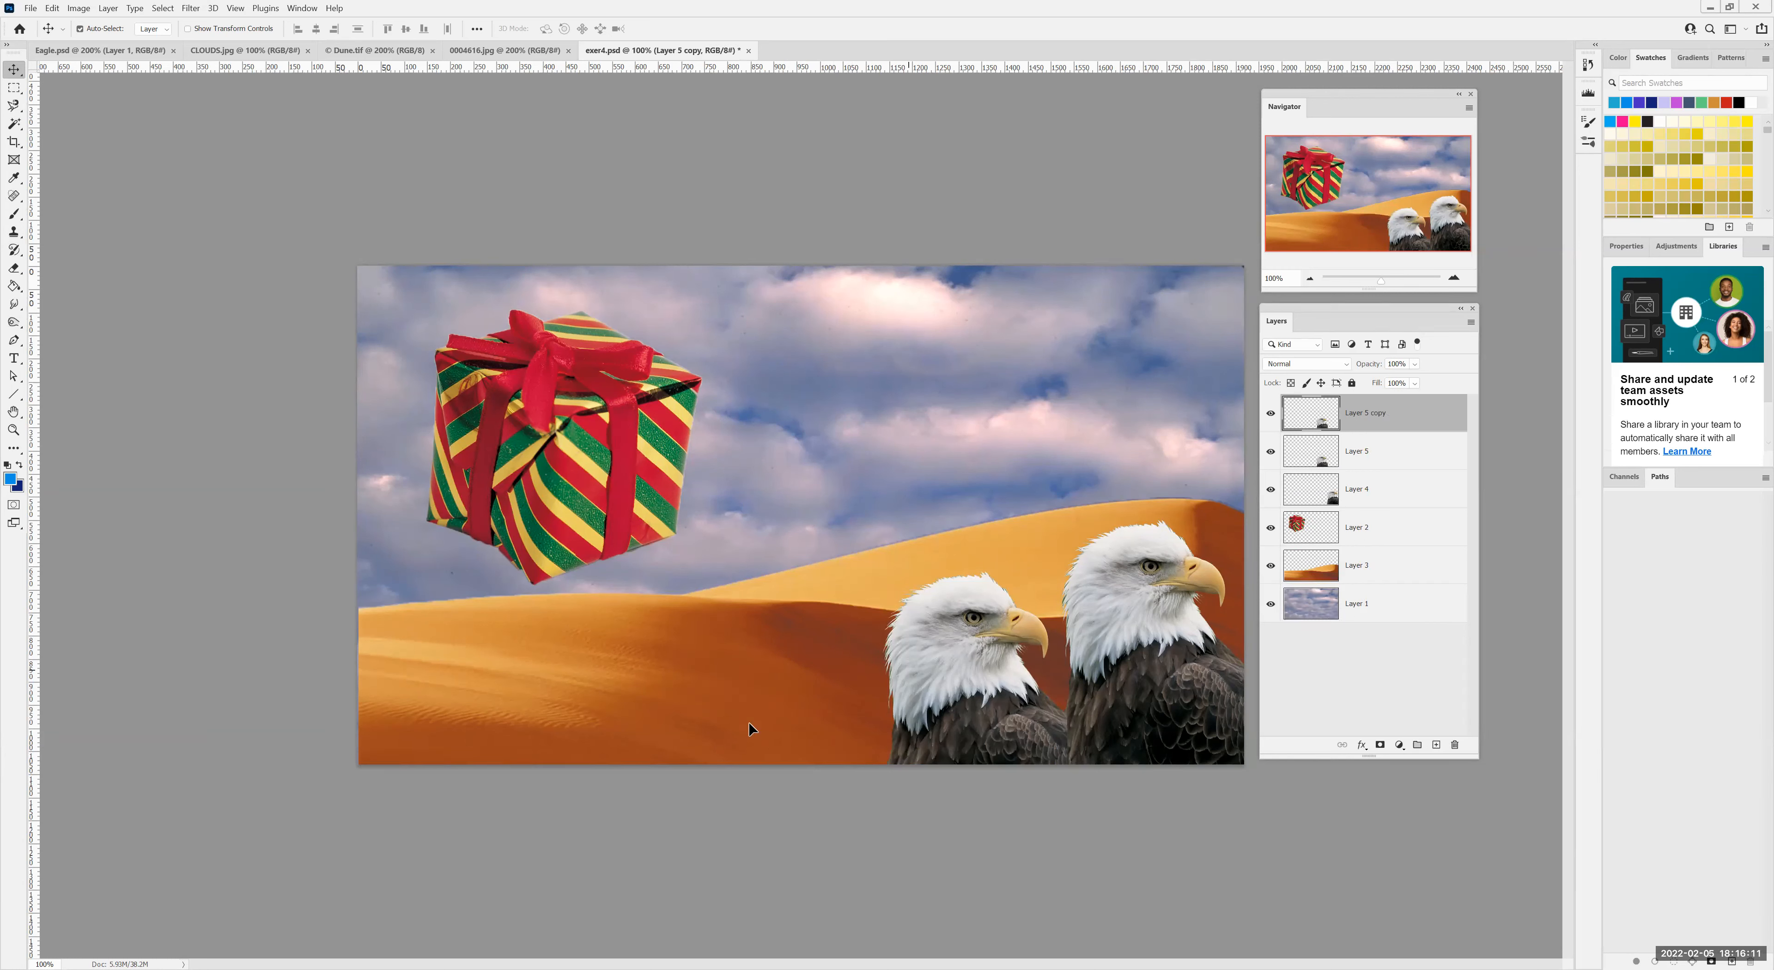
drag(751, 728, 757, 711)
mouse_move(1361, 495)
mouse_down()
mouse_move(1371, 436)
mouse_move(1370, 513)
mouse_up()
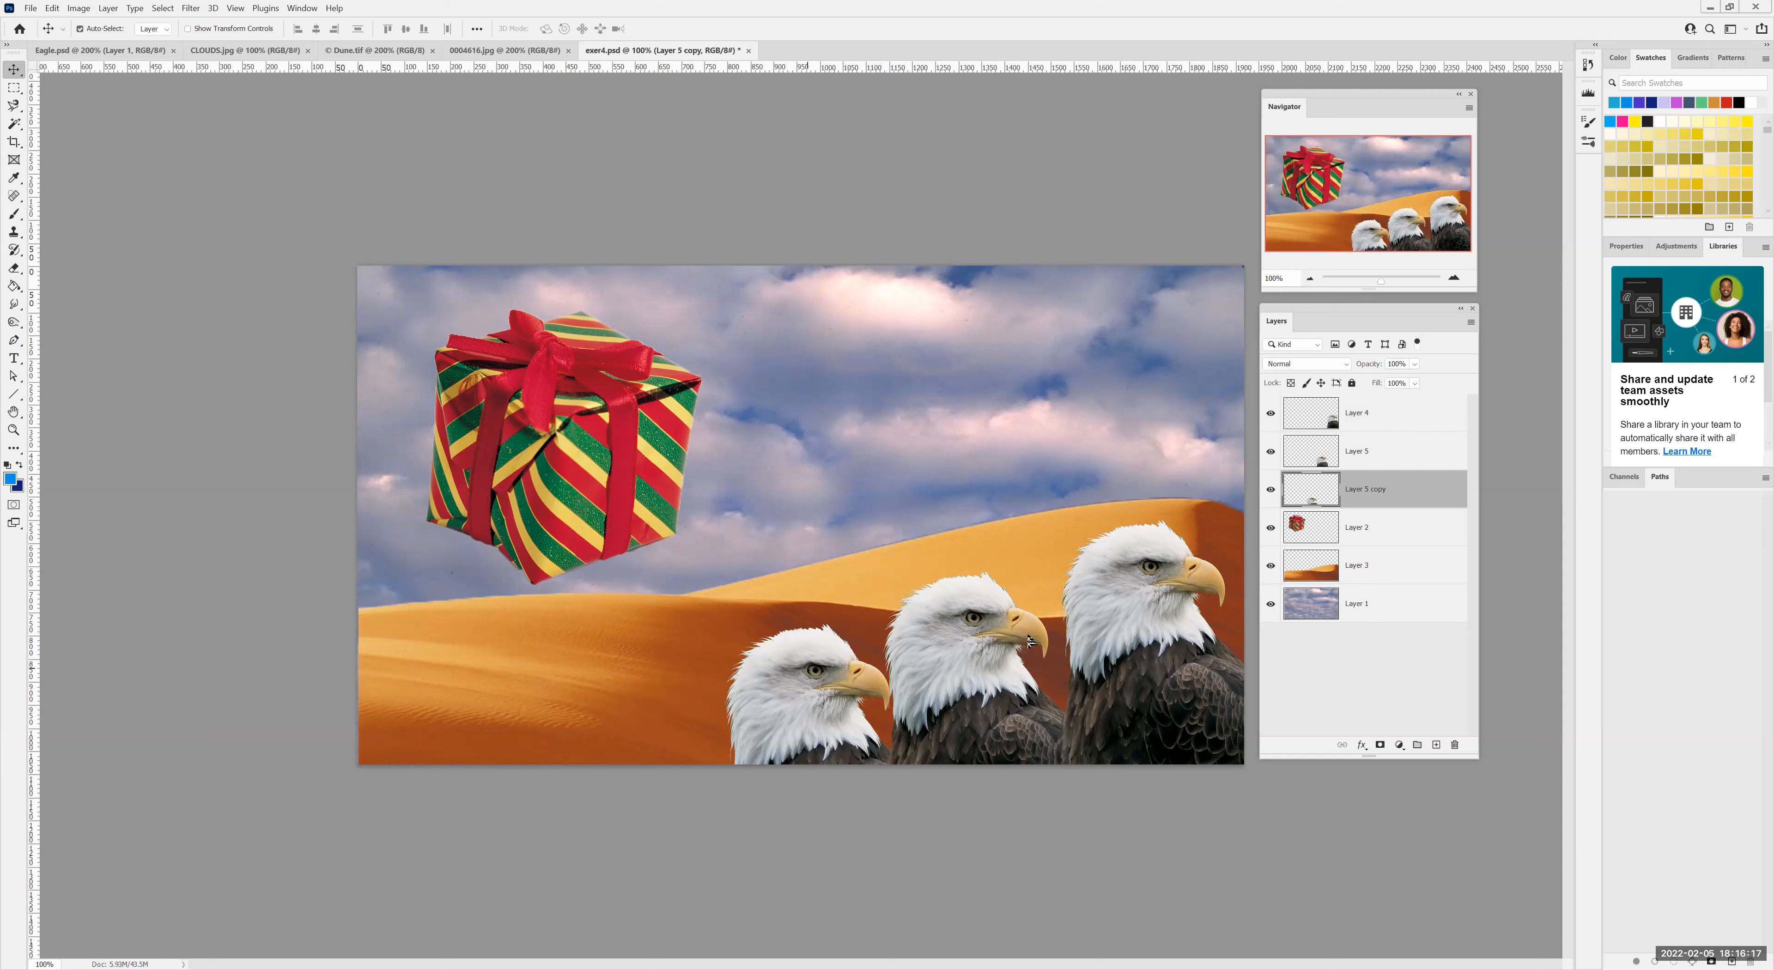
drag(808, 669, 1031, 503)
drag(1386, 427, 1391, 513)
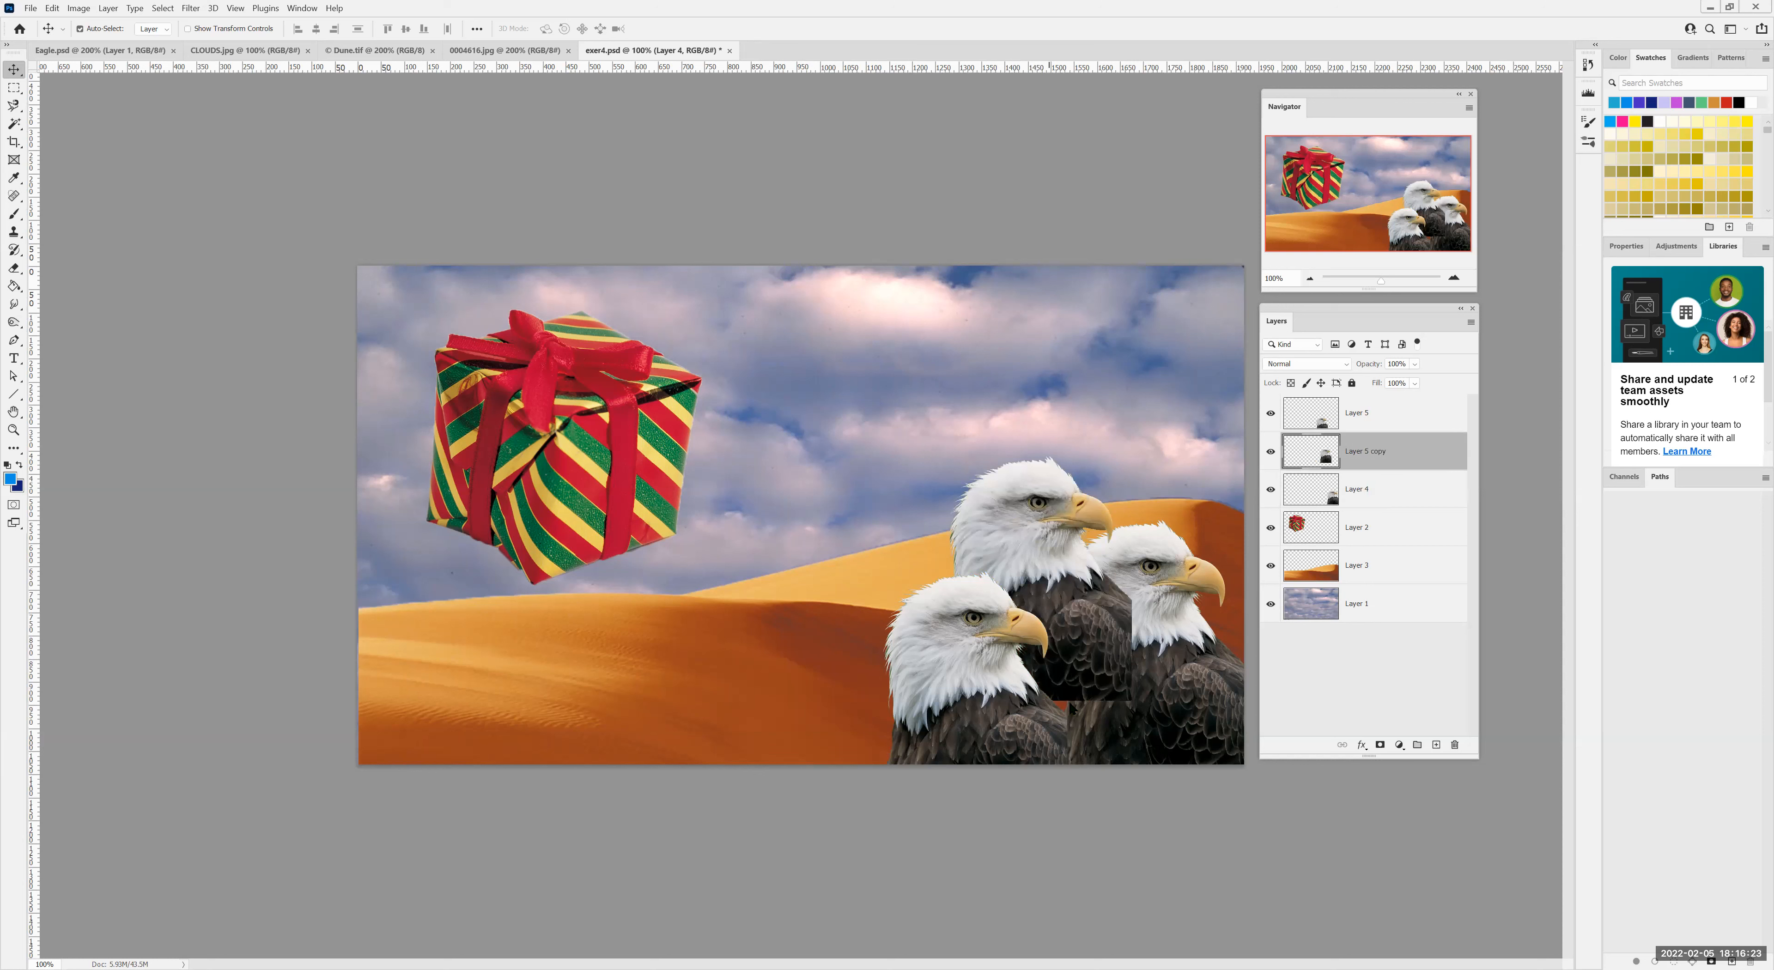
Free Transform the gift box layer with linked proportions, scaling it to about 86%, rotating it about -31°, and moving it down over the dune's edge
click(1326, 532)
click(55, 8)
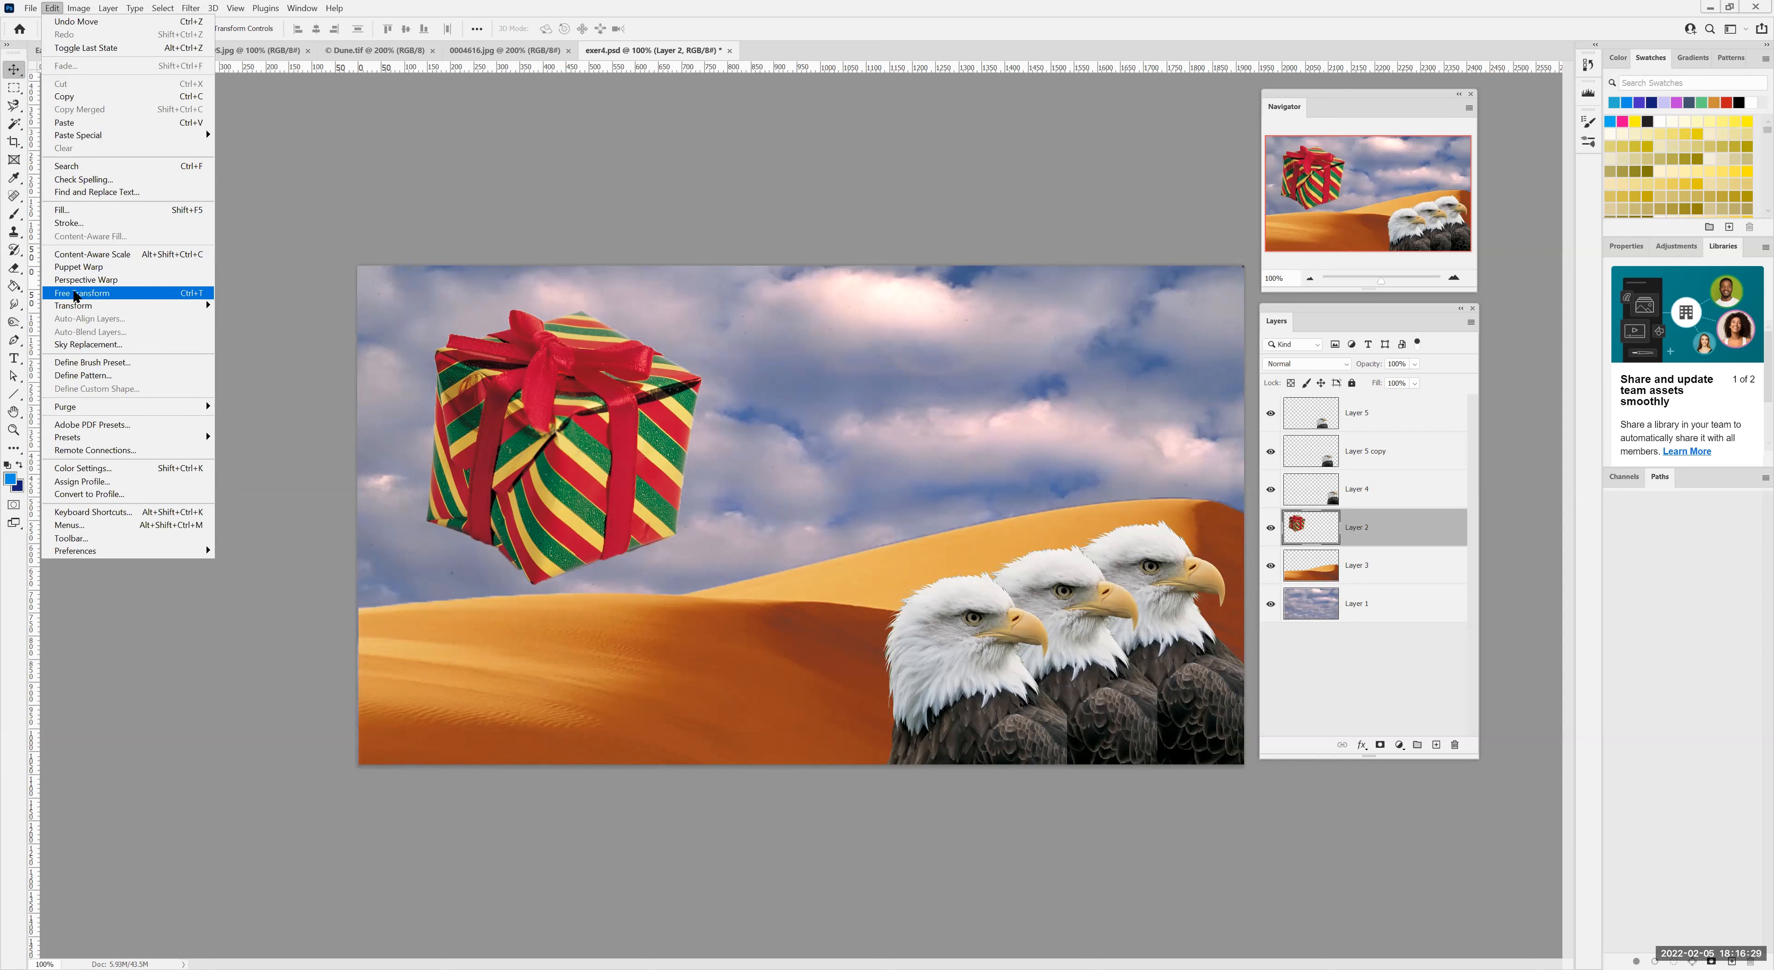
click(76, 297)
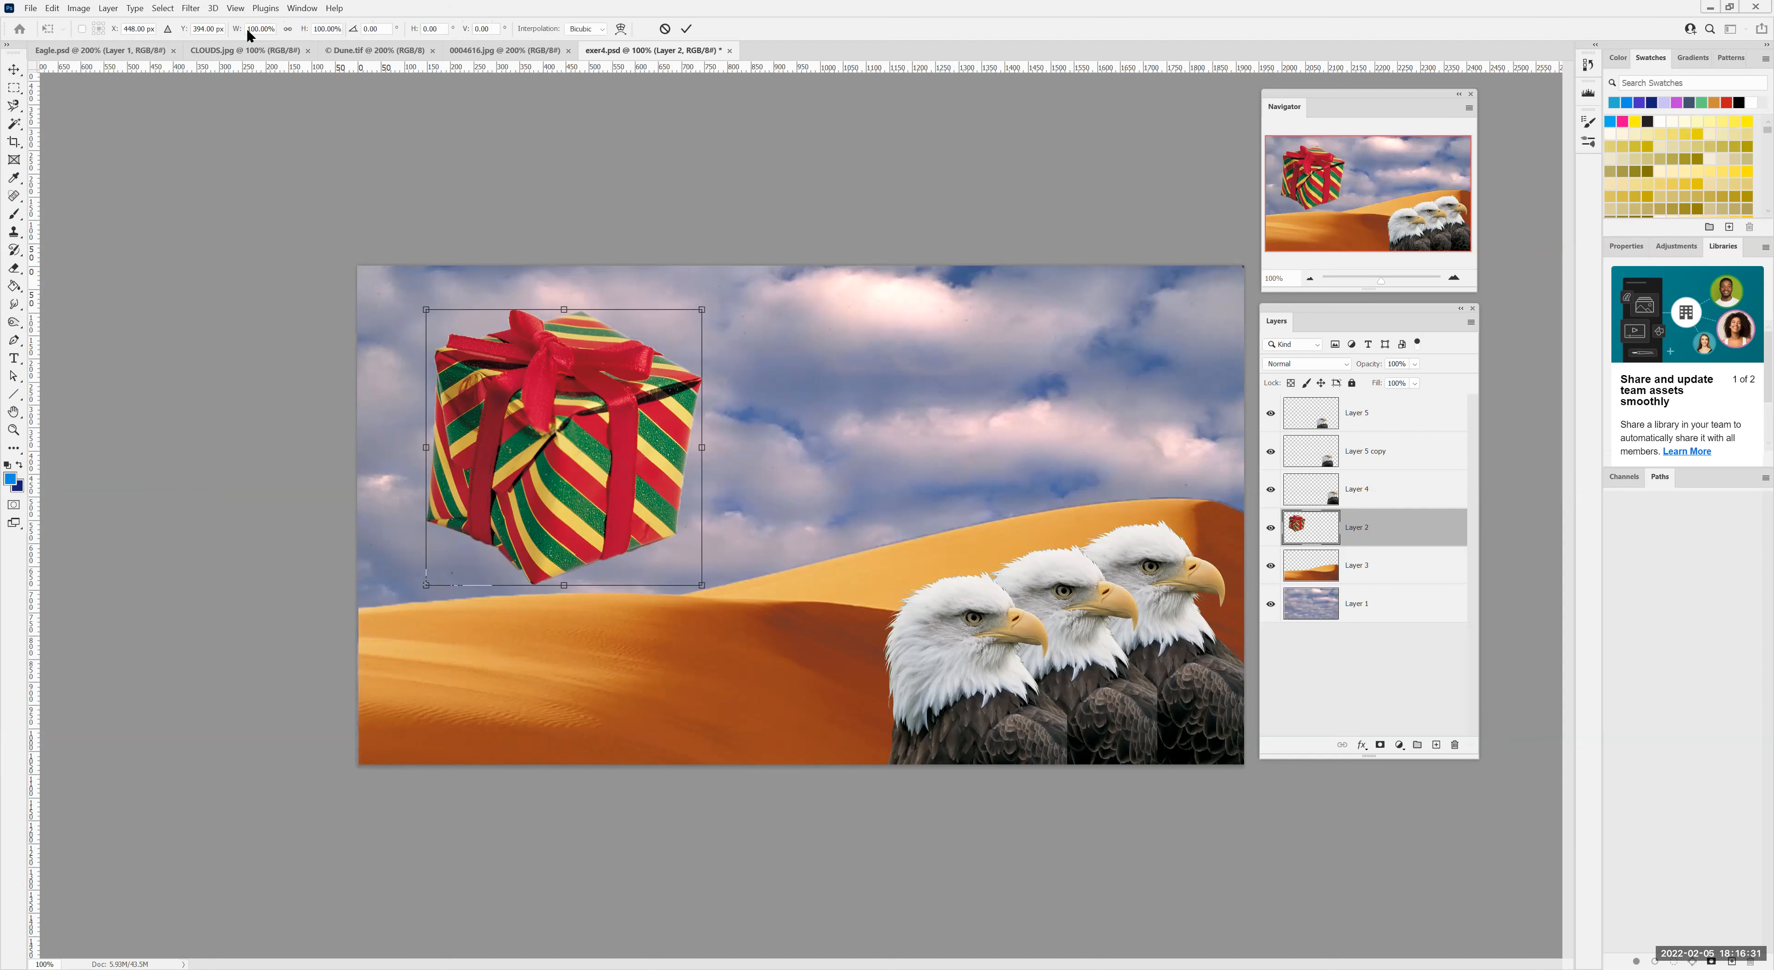
click(288, 29)
click(287, 29)
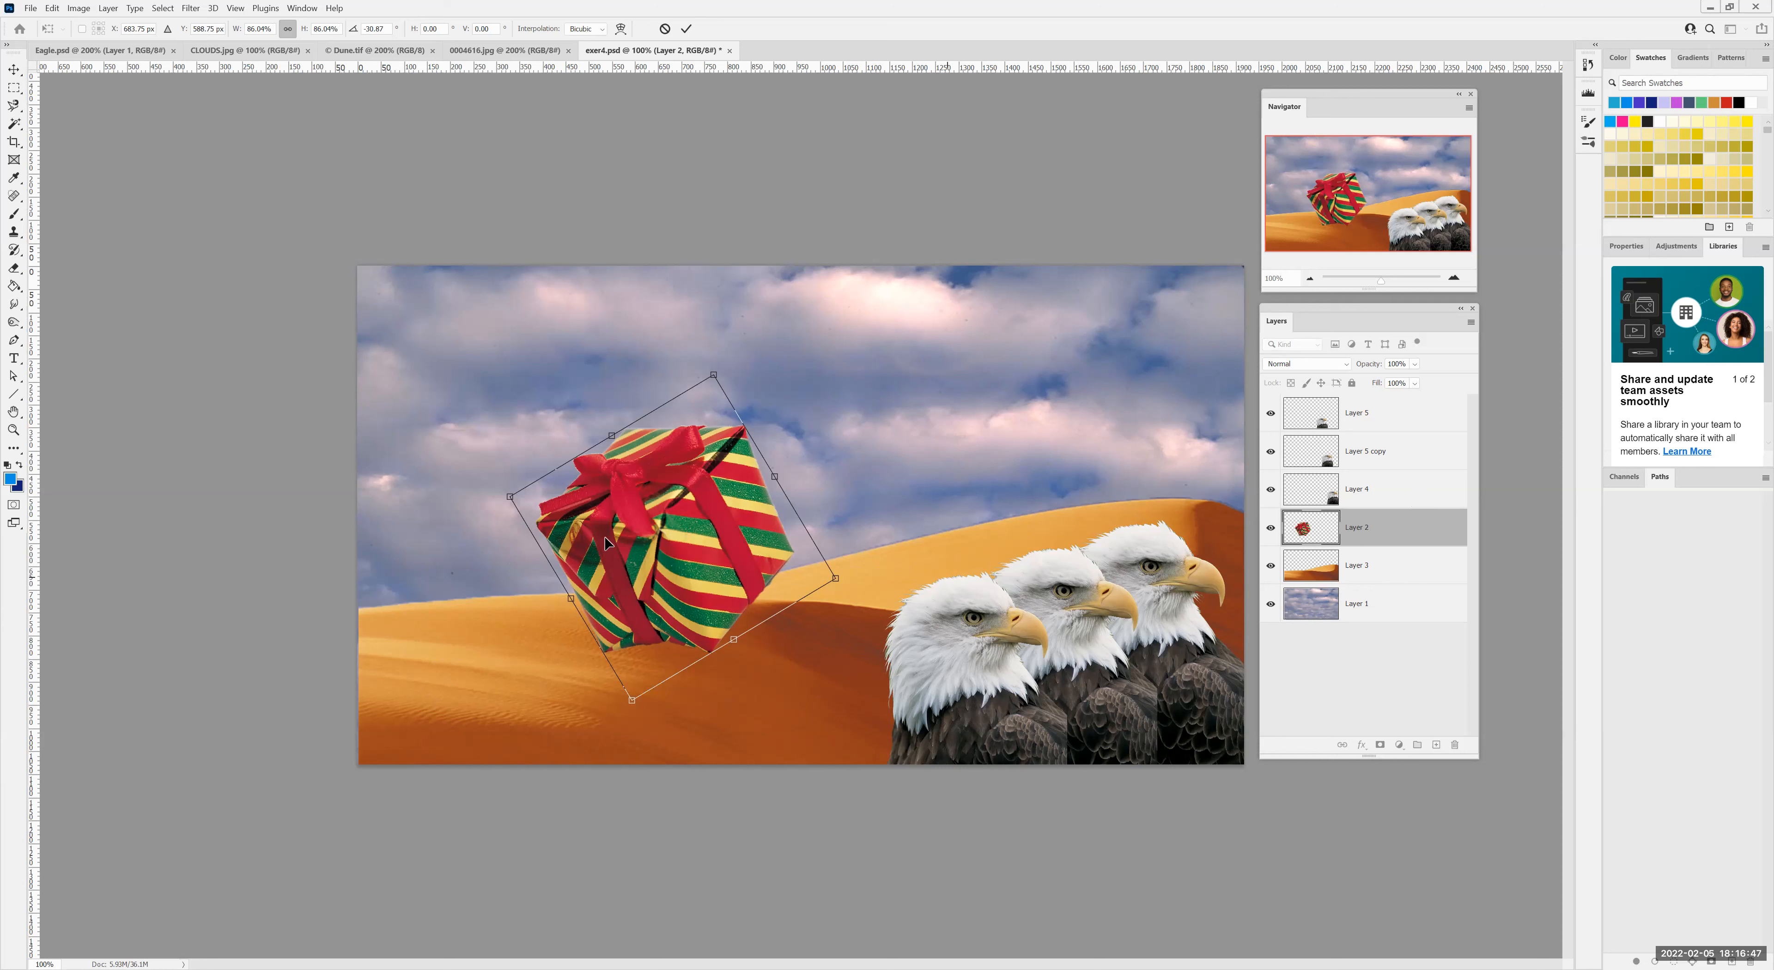
Set the left eagle layer's opacity to 54% and the middle eagle layer's to 38%, and deselect the layers
click(1379, 429)
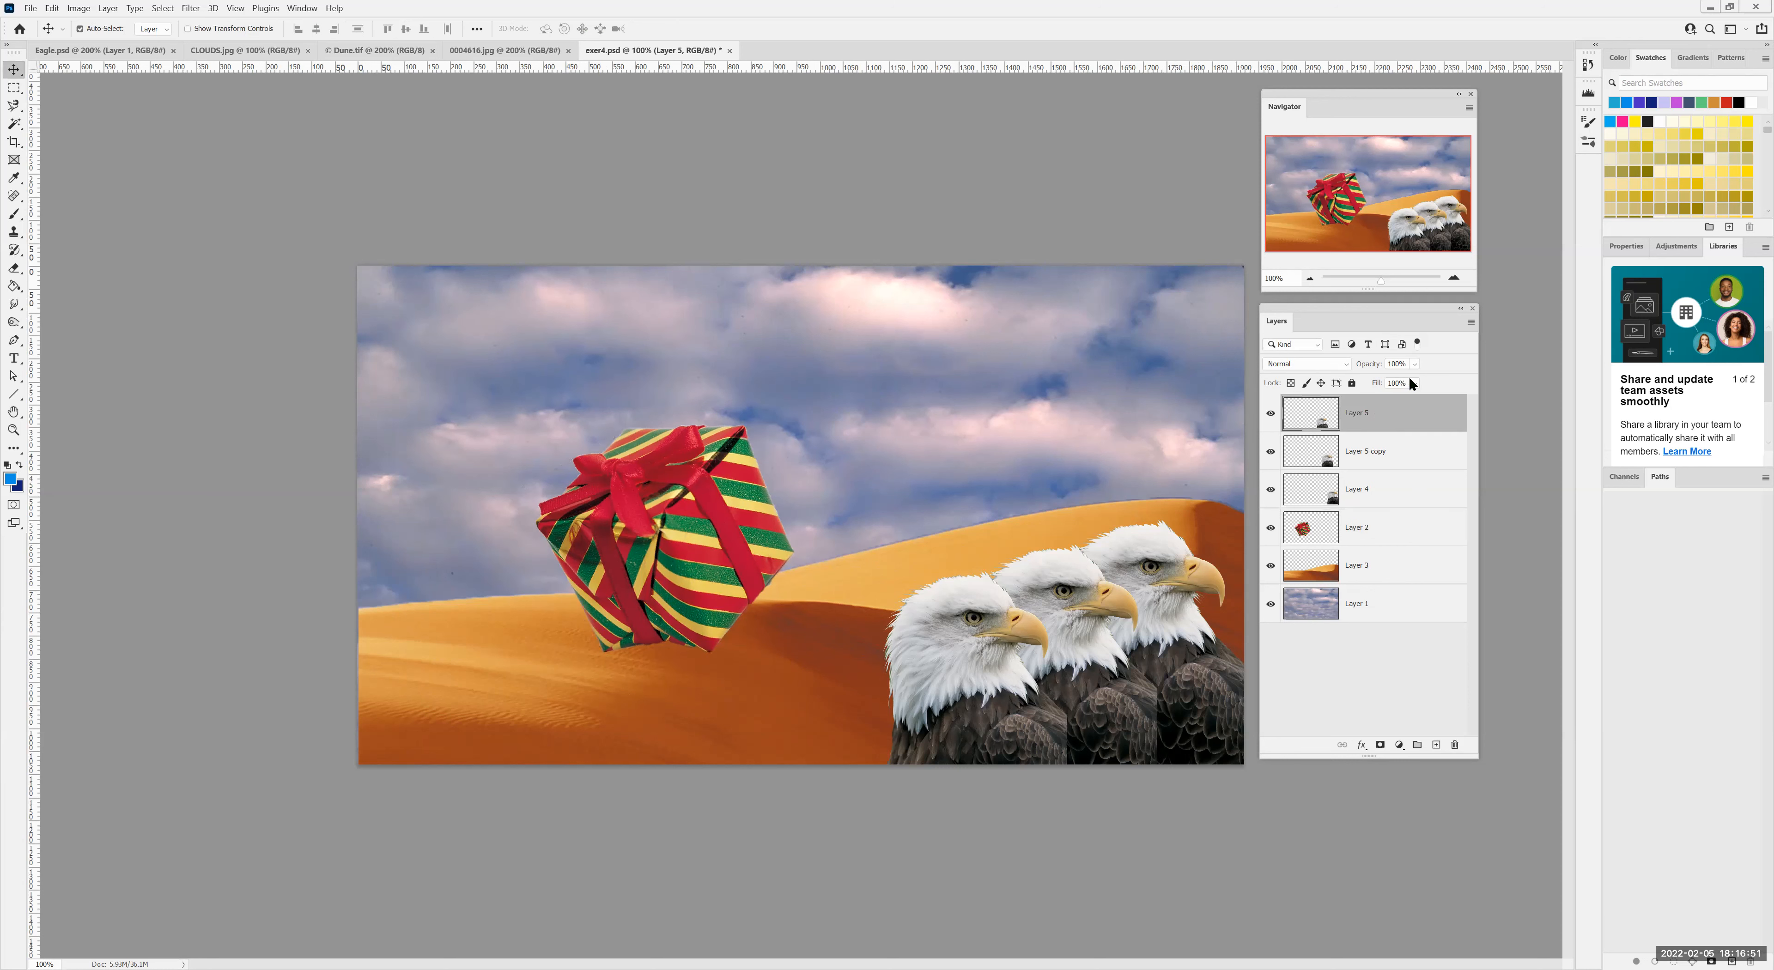
drag(1415, 365, 1409, 379)
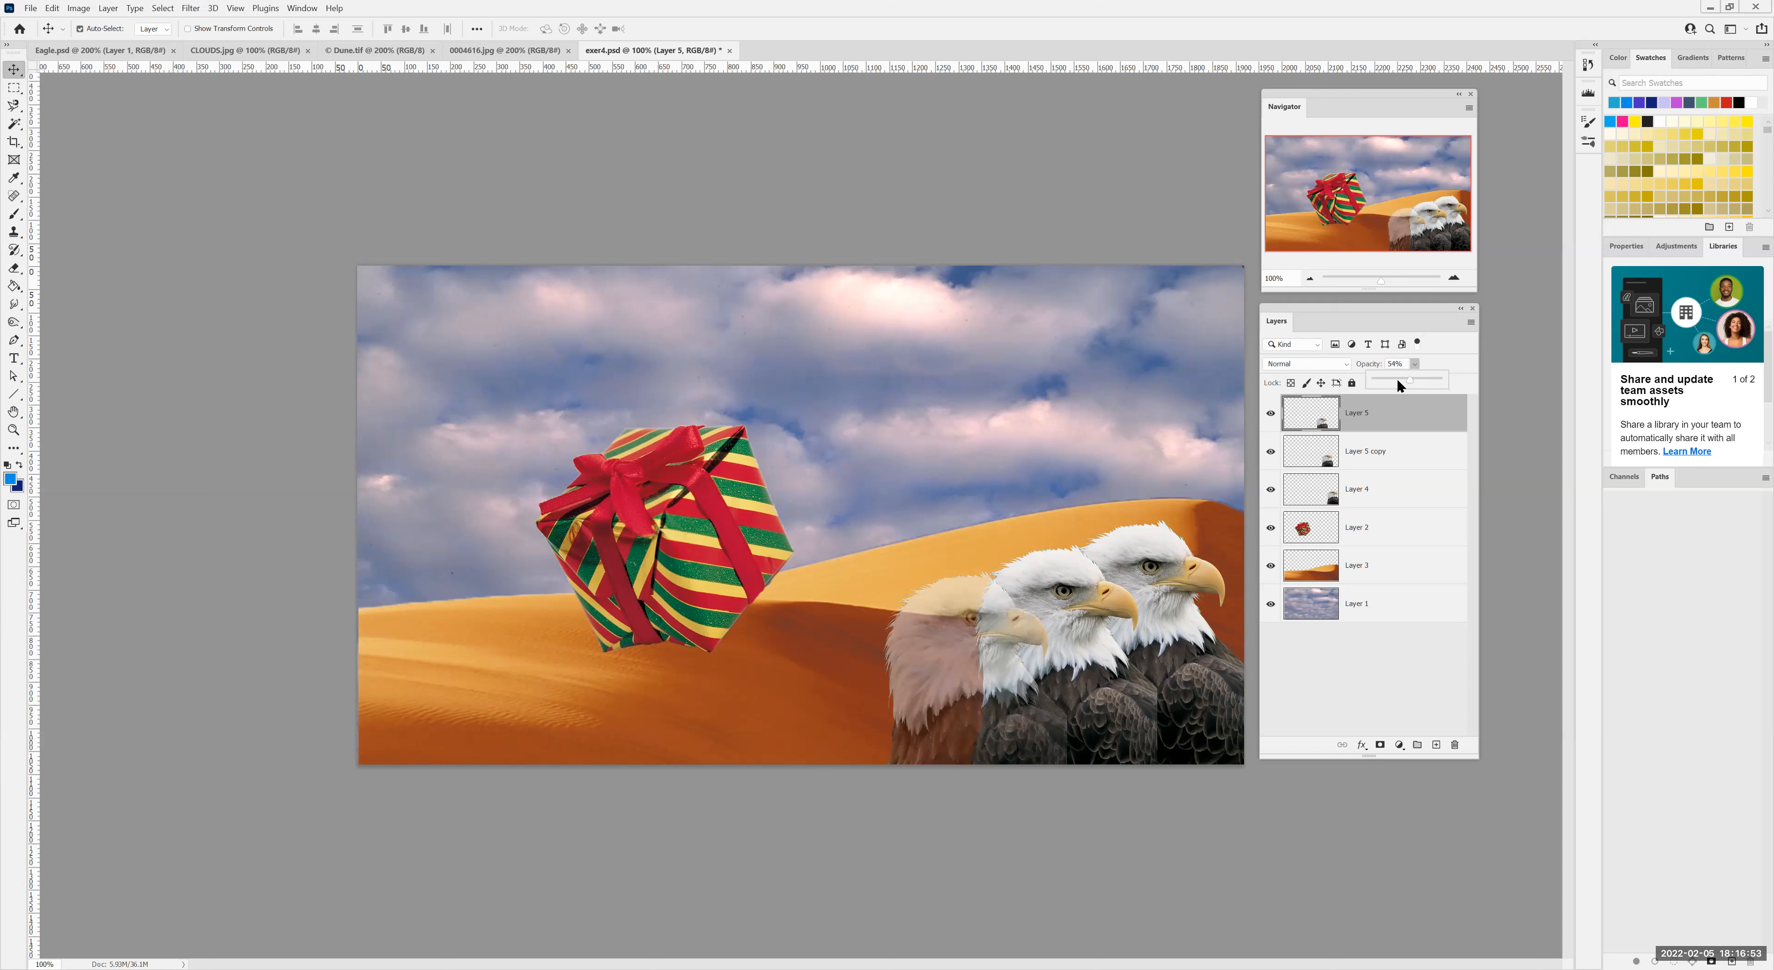
click(1384, 456)
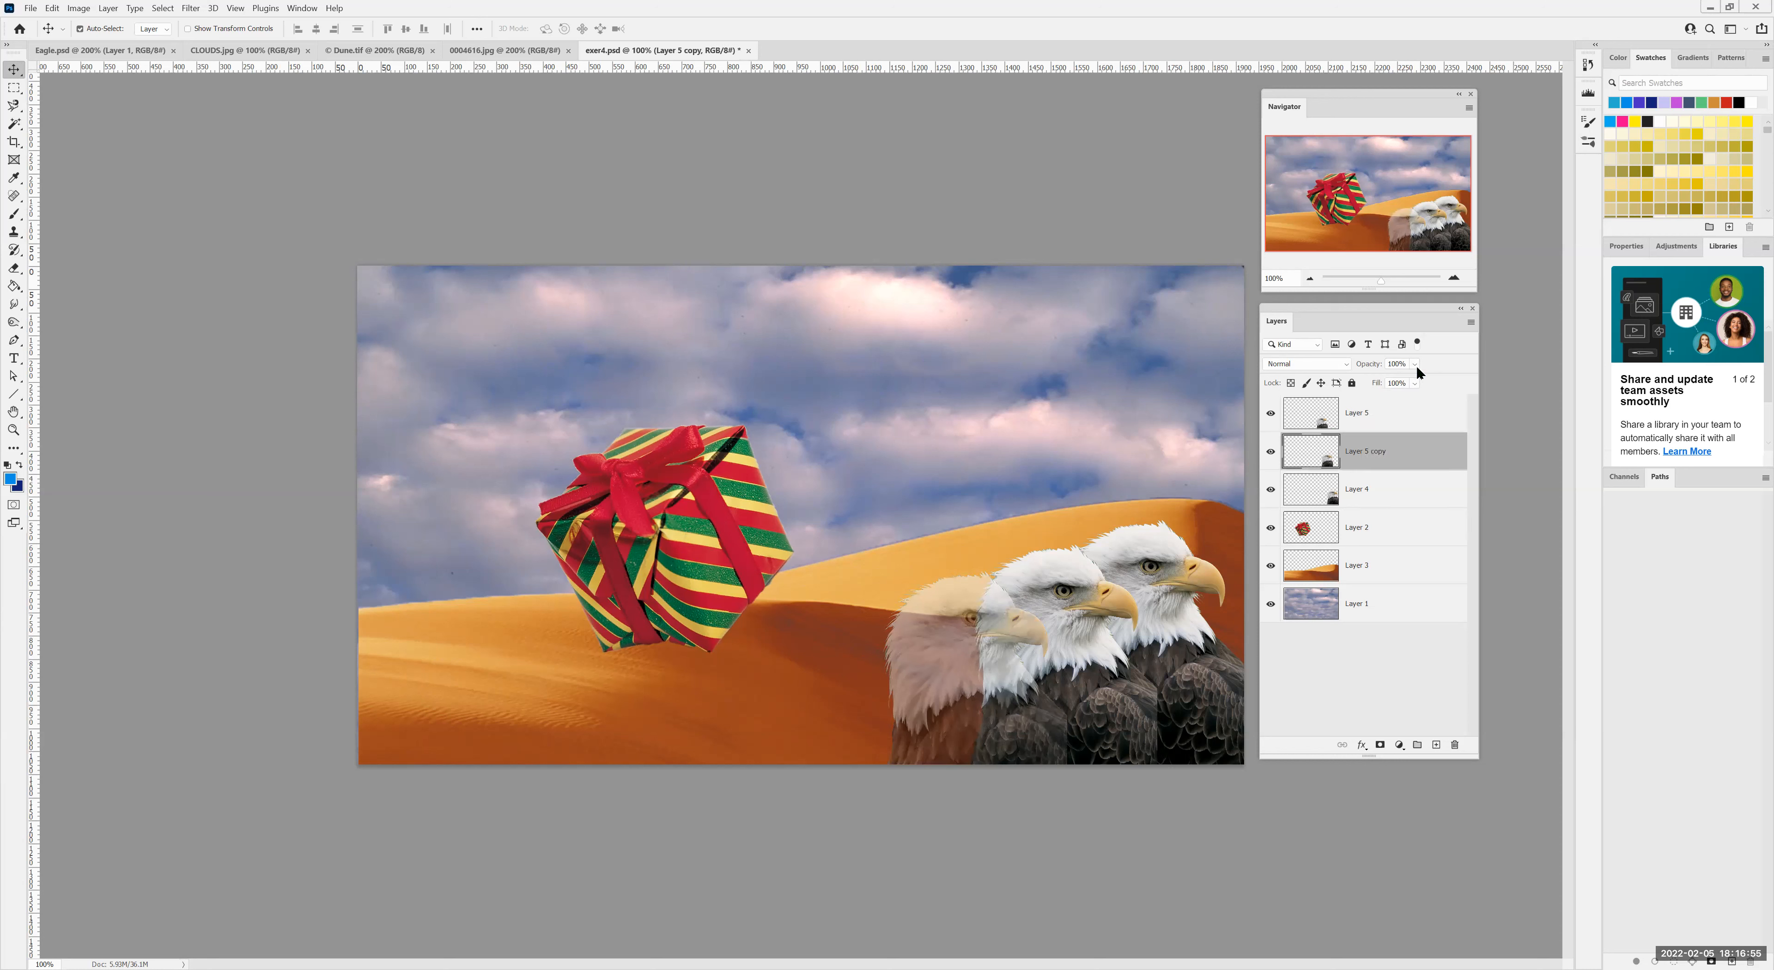
drag(1417, 365, 1399, 378)
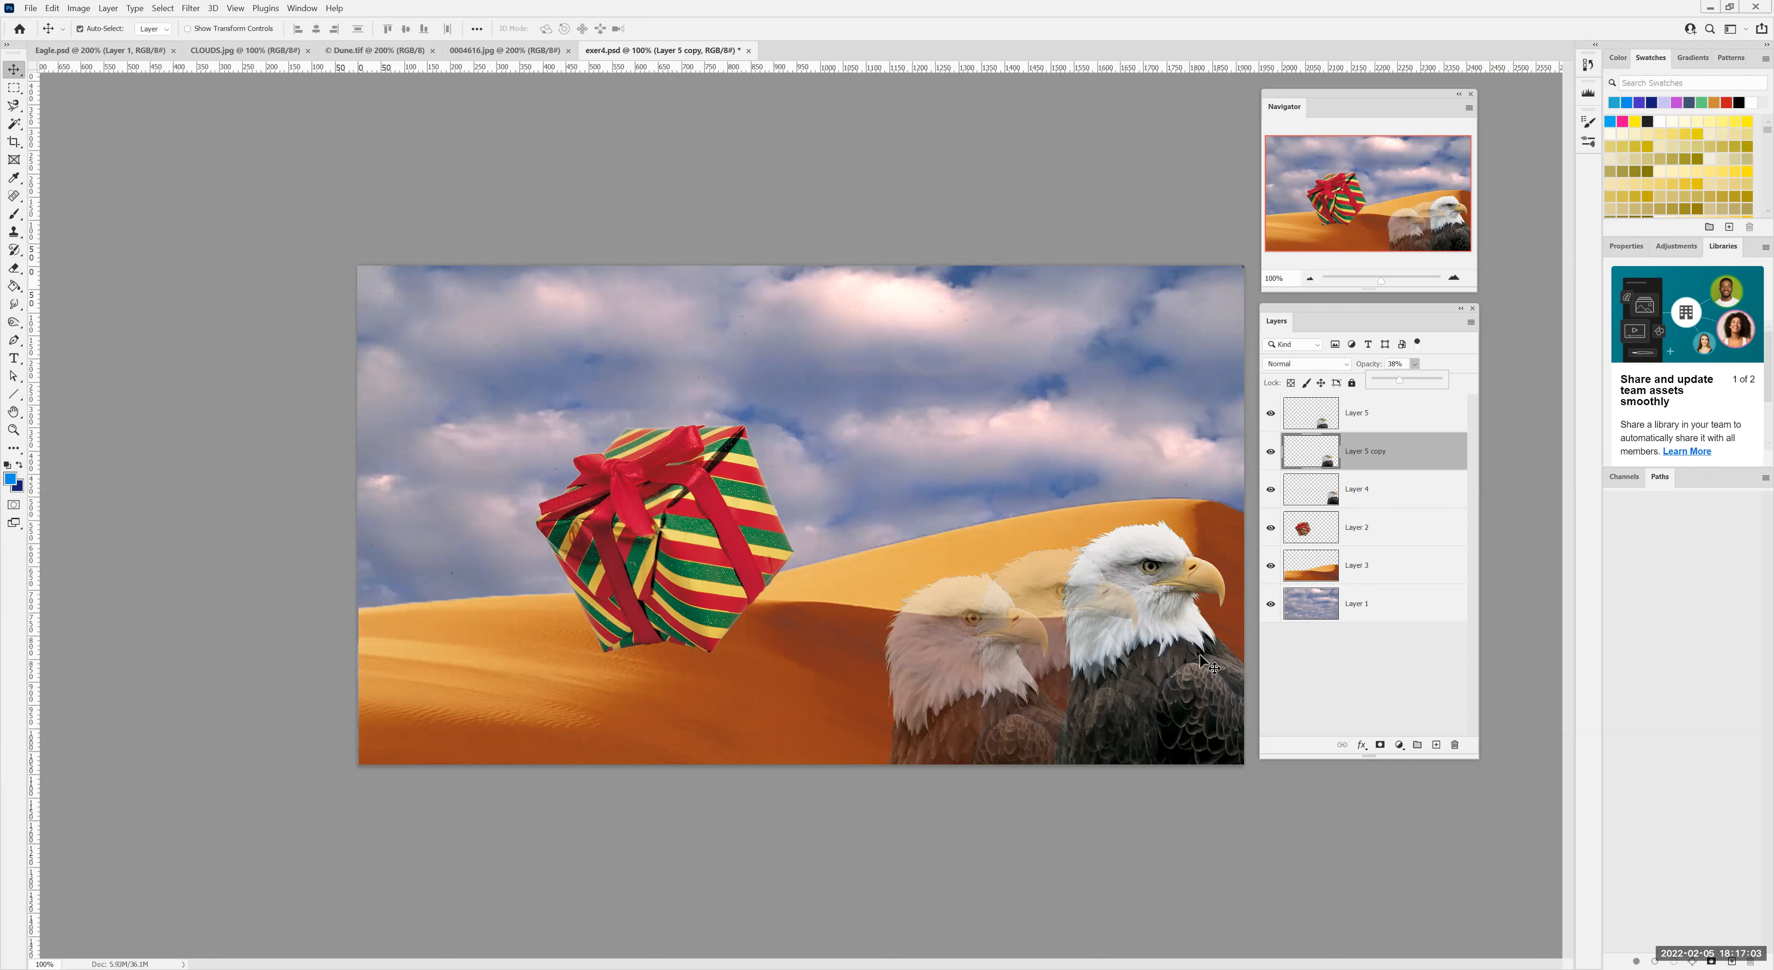
click(1319, 852)
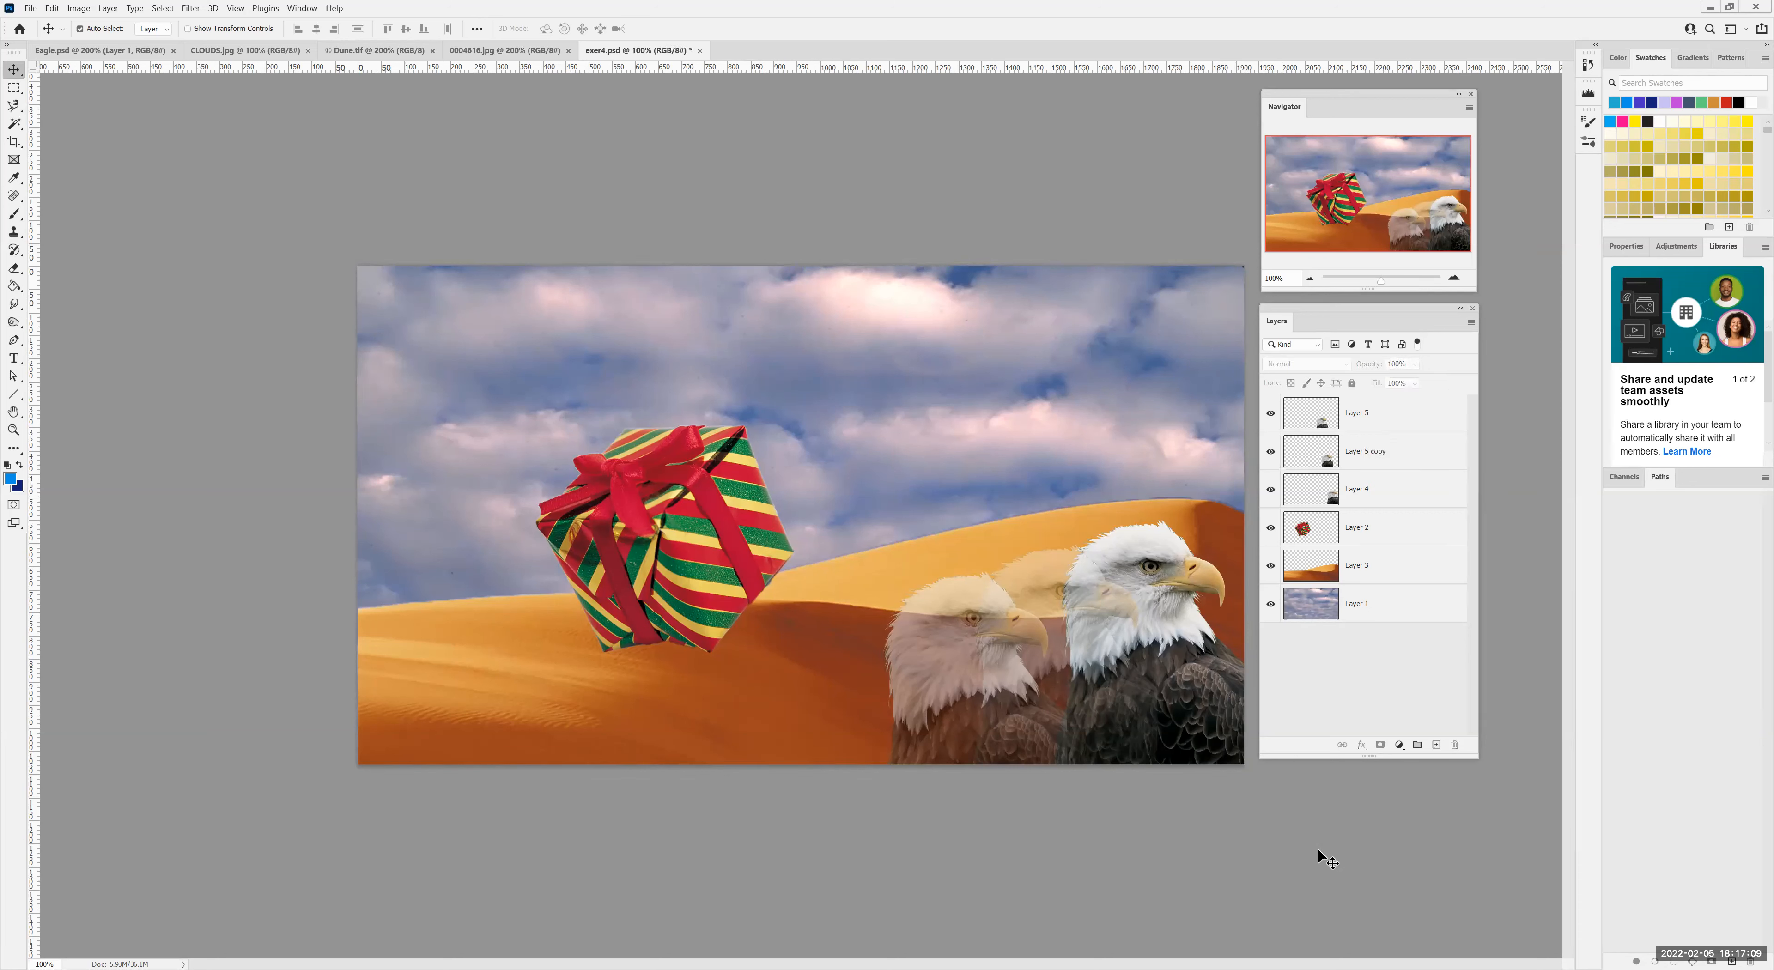